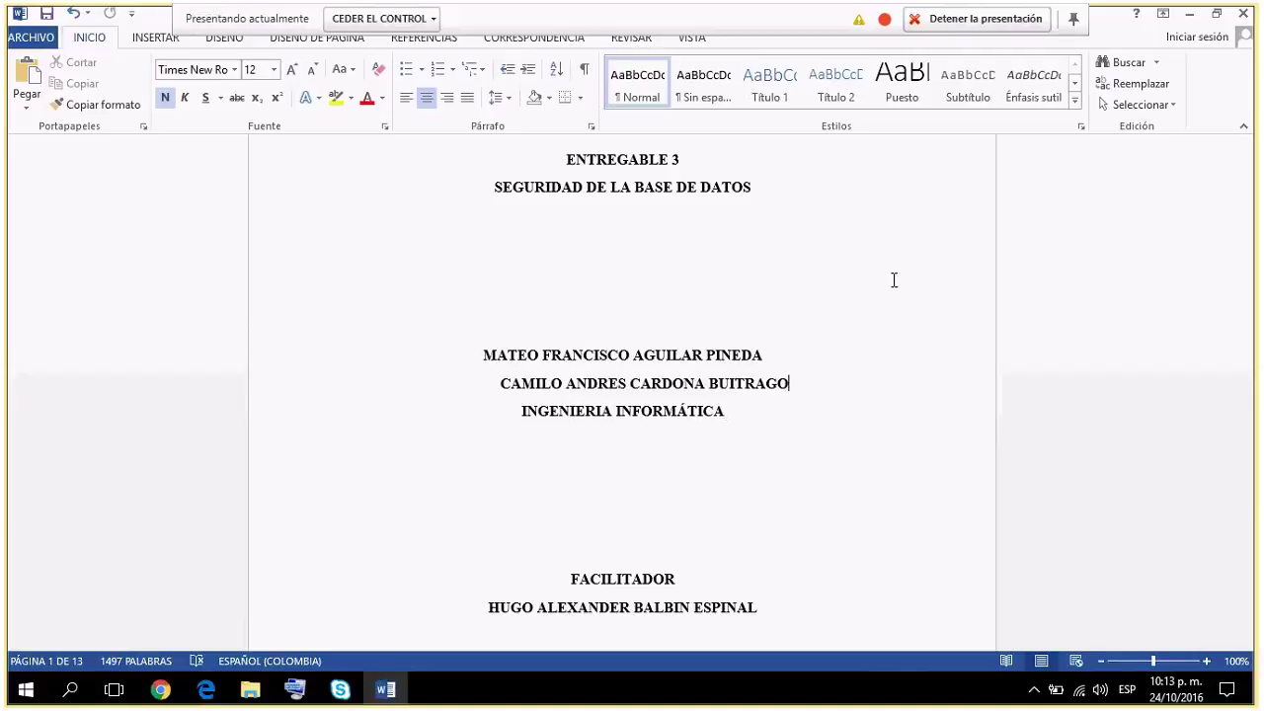
Scroll to page 2's 'SEGURIDAD DE LA BASE DE DATOS' section and zoom to 120%.
scroll(894, 280, down, 7)
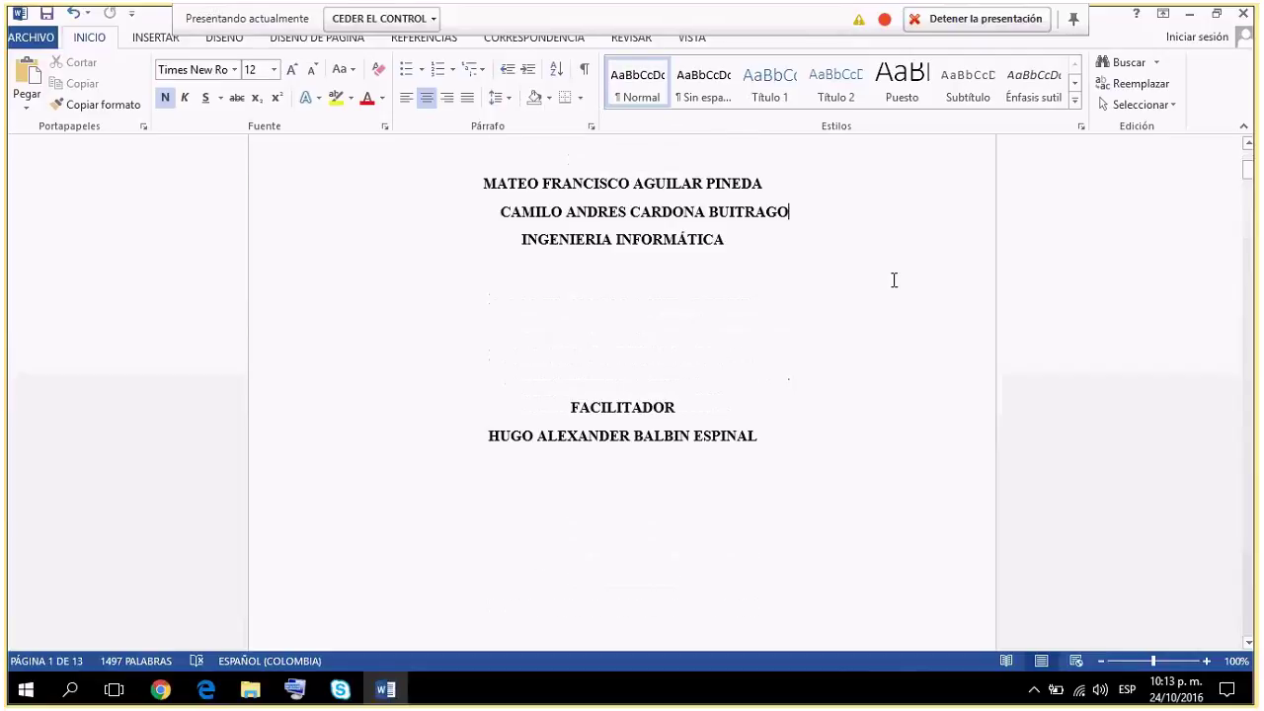
scroll(894, 281, down, 3)
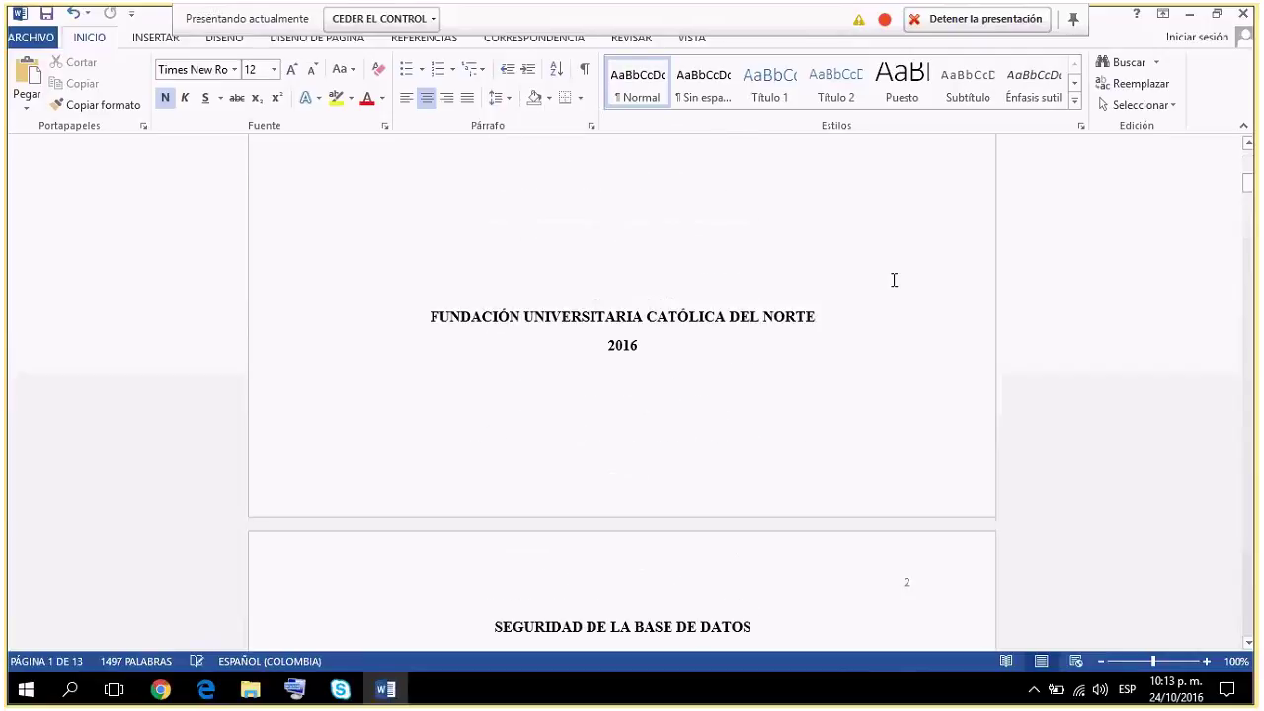
scroll(893, 281, down, 6)
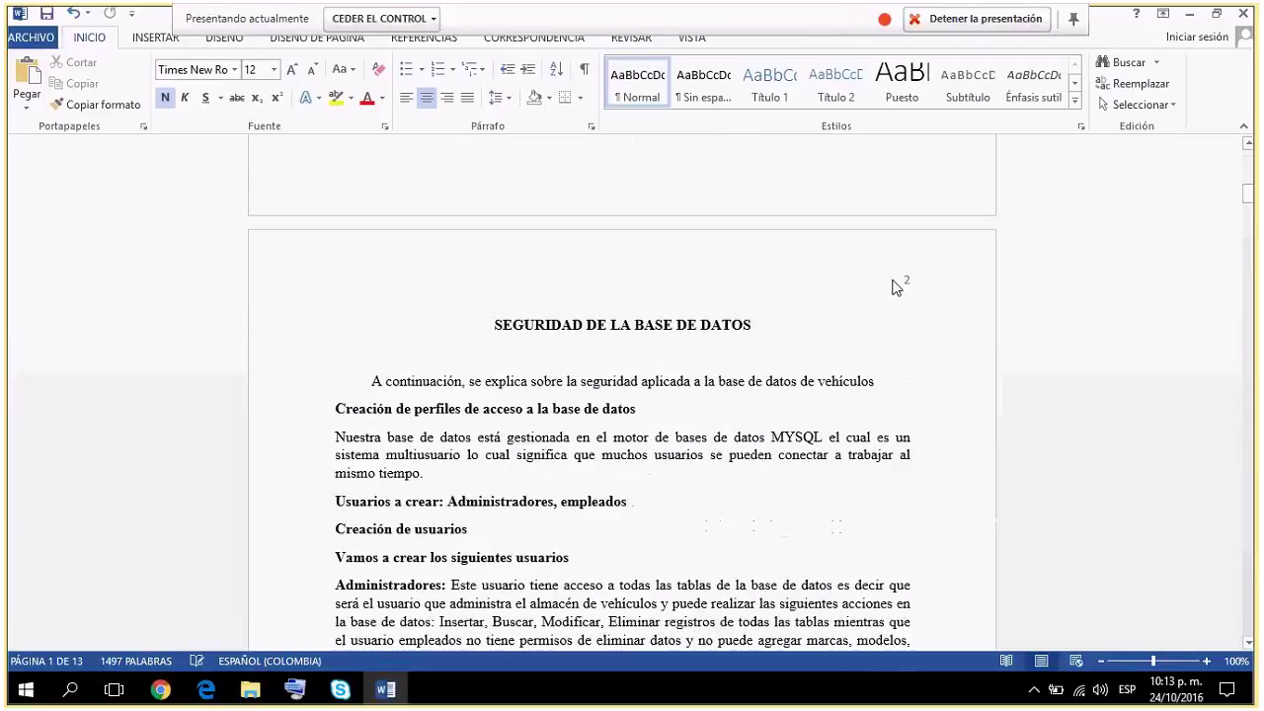
scroll(893, 280, down, 3)
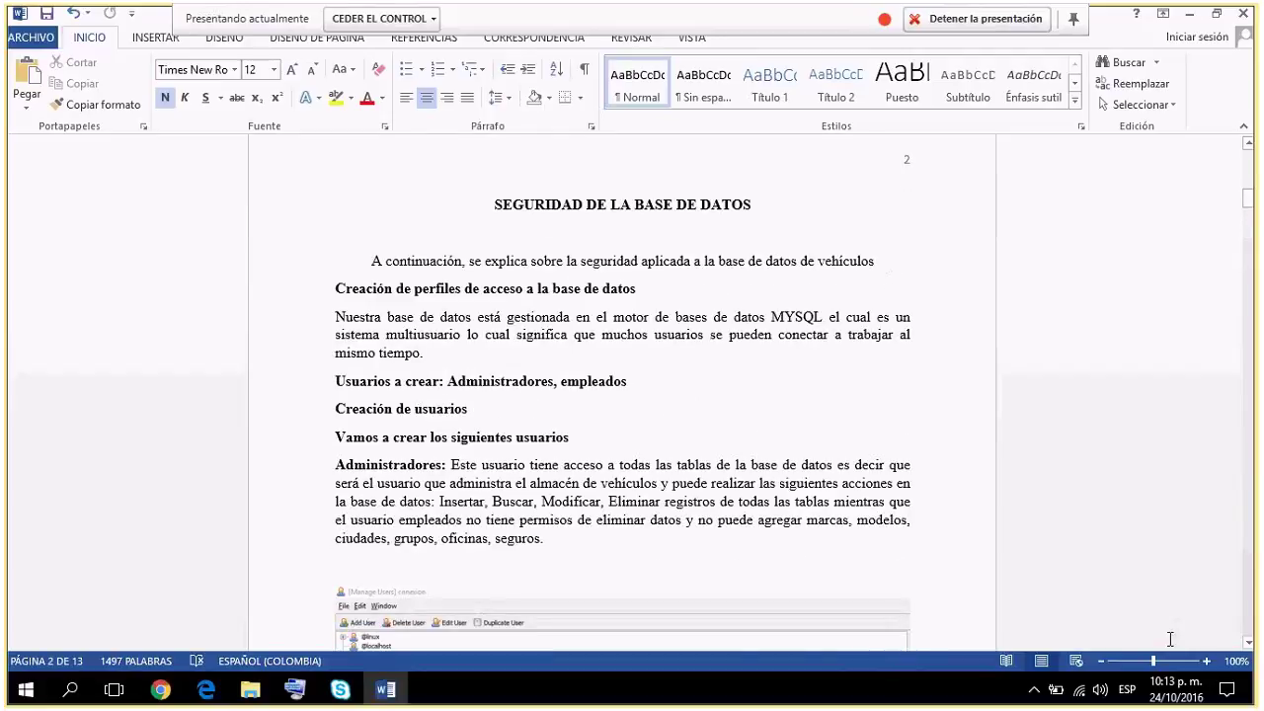
click(1206, 660)
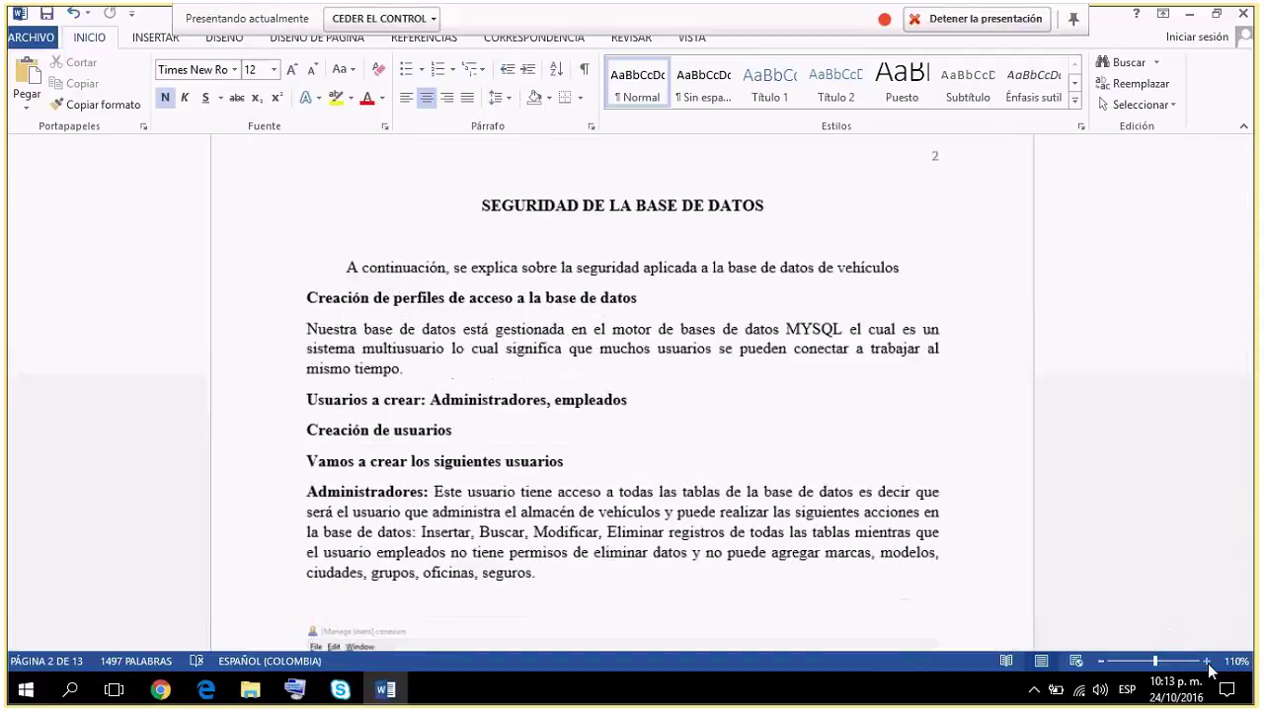
click(1205, 660)
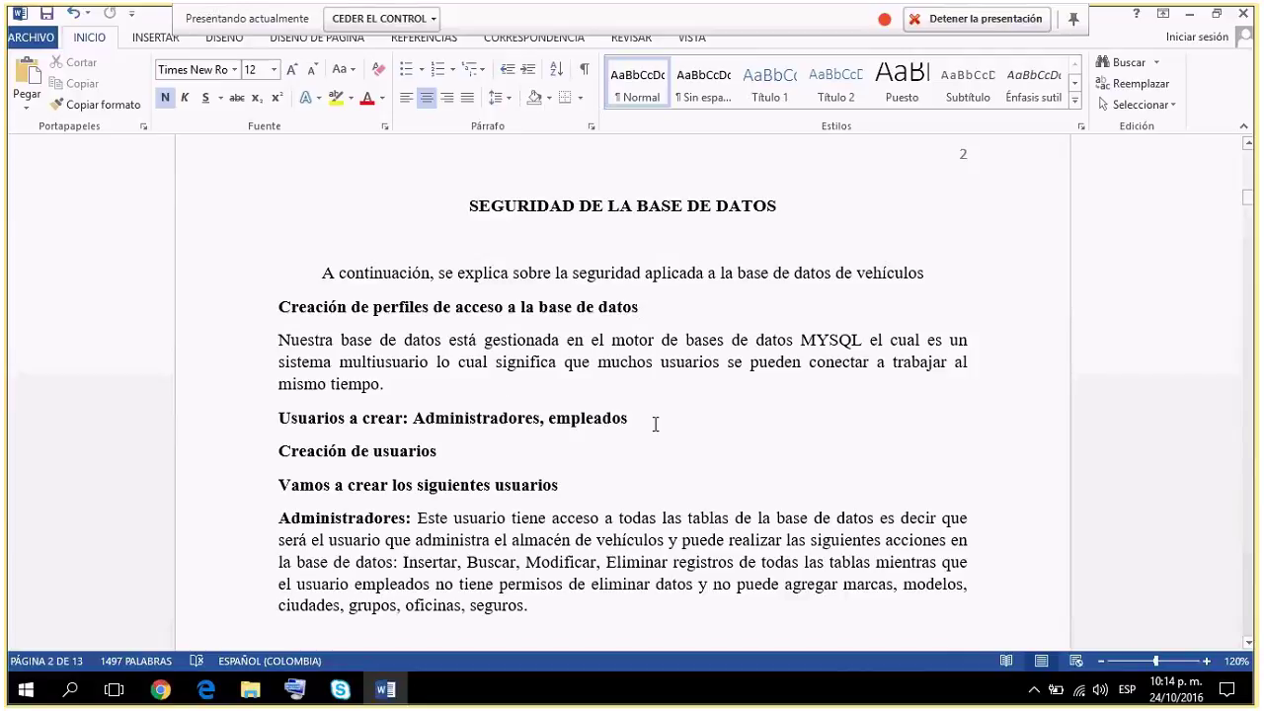
Select 'Administradores, empleados' in the 'Usuarios a crear' line.
drag(655, 424, 452, 422)
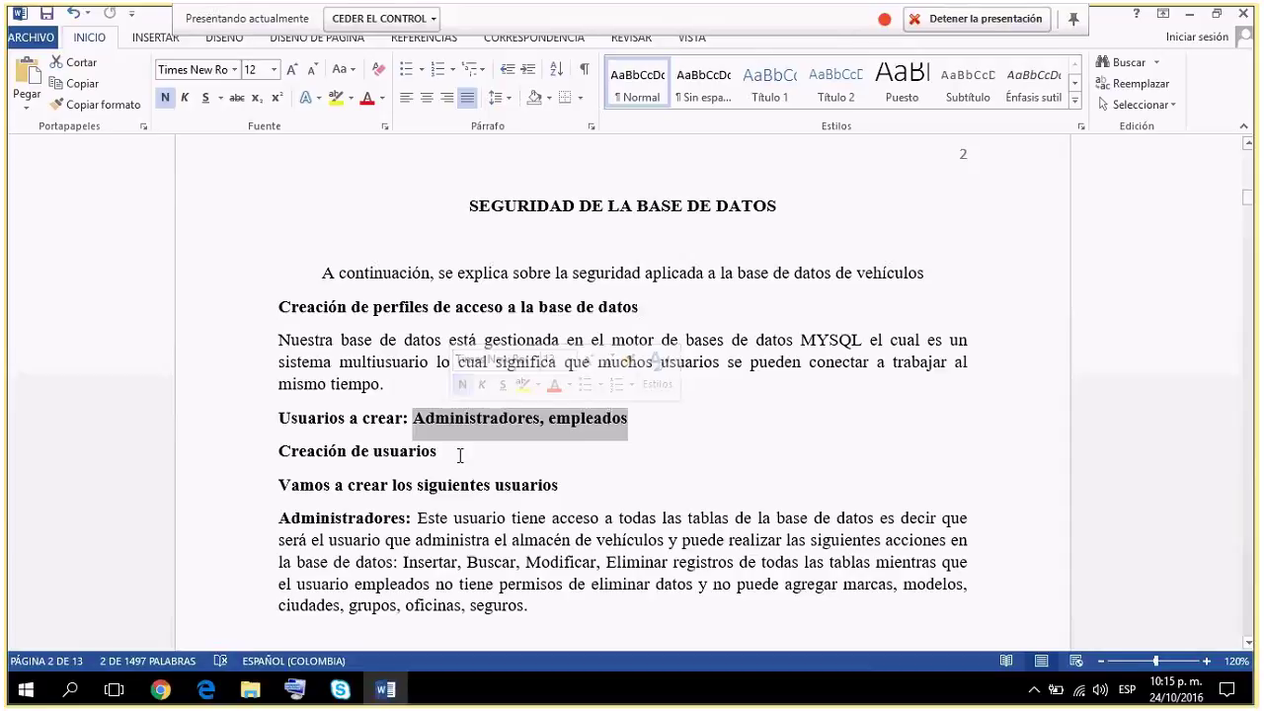
Deselect the phrase and scroll past the Add User screenshot to 'Permisos para el usuario administradores'.
click(459, 454)
scroll(459, 454, down, 3)
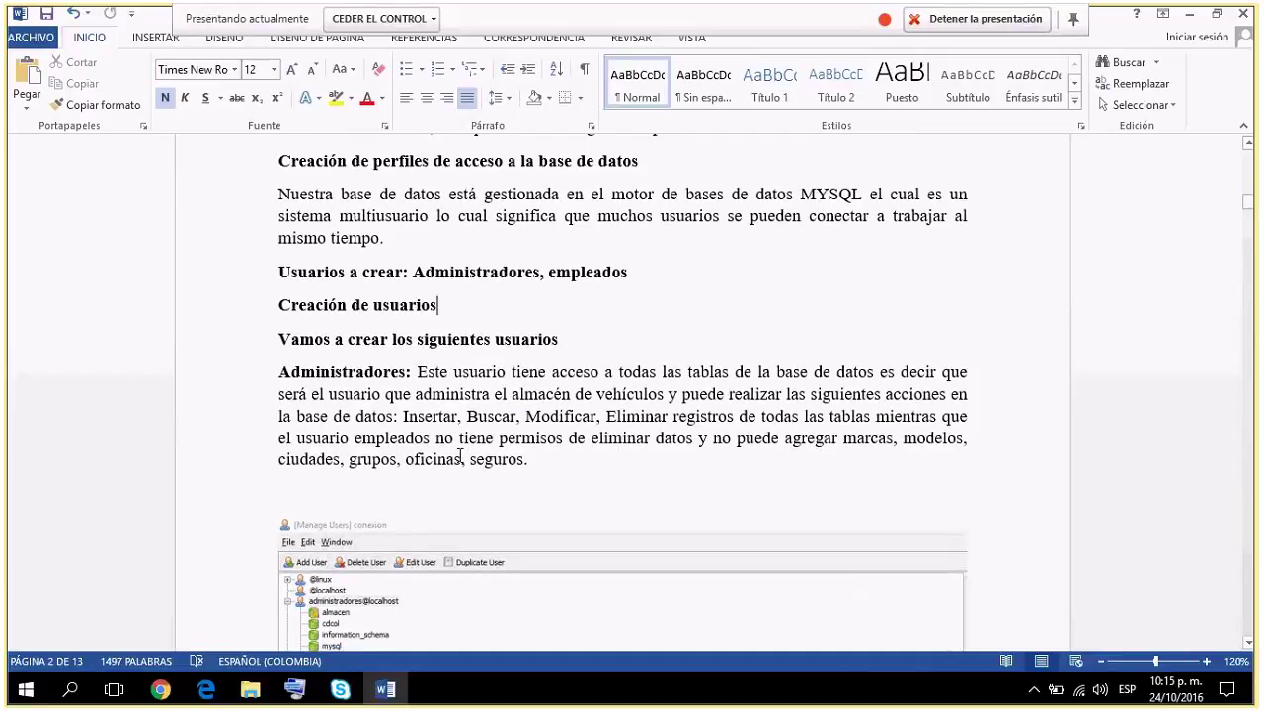
scroll(459, 456, down, 1)
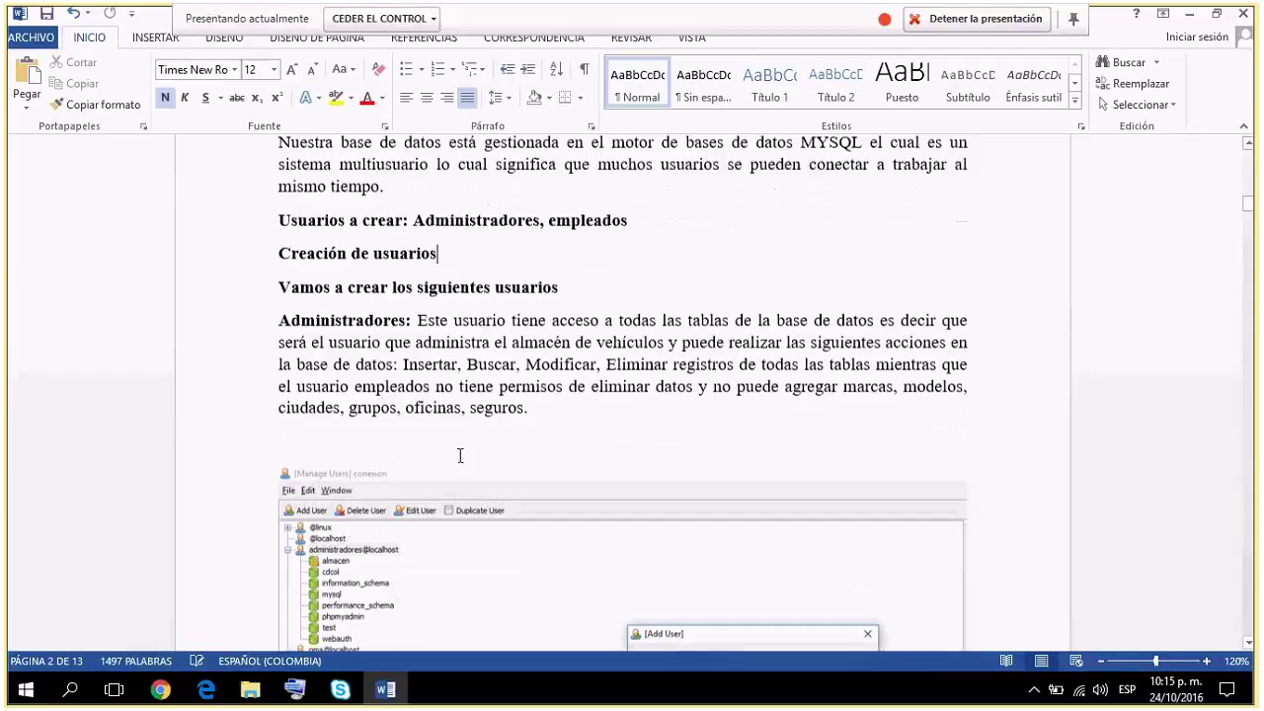
scroll(459, 455, down, 1)
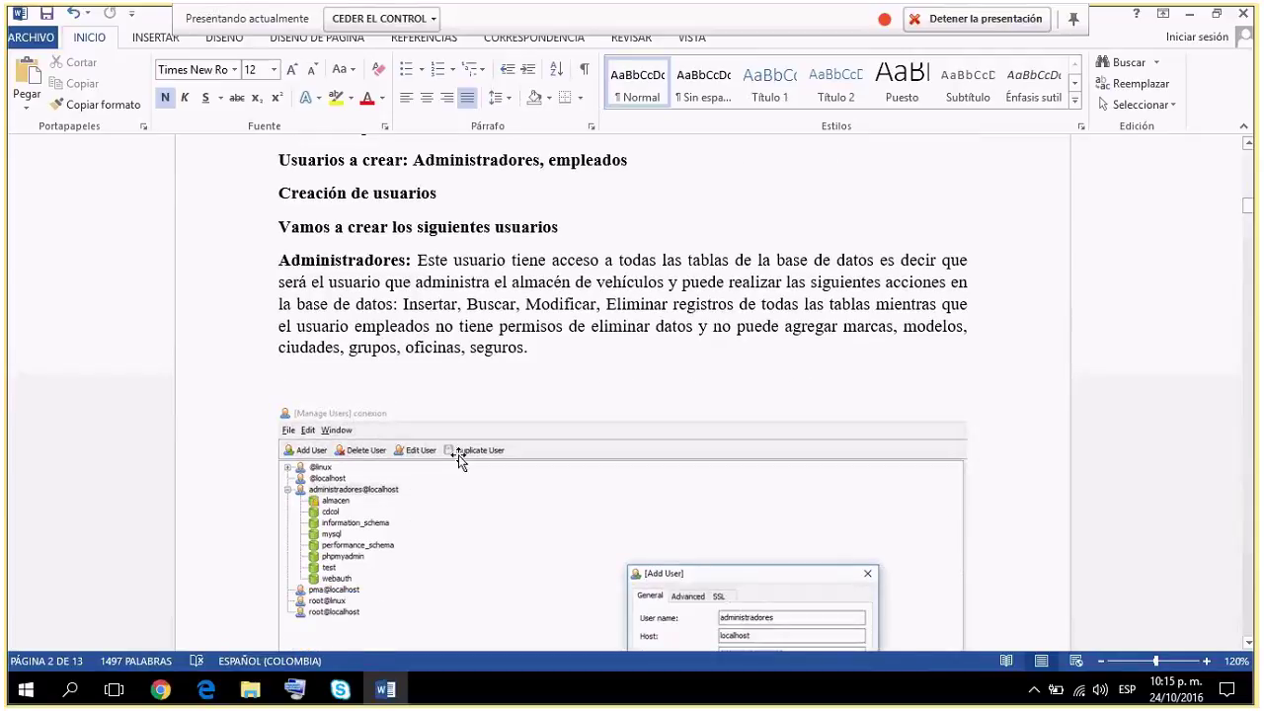
scroll(459, 459, down, 1)
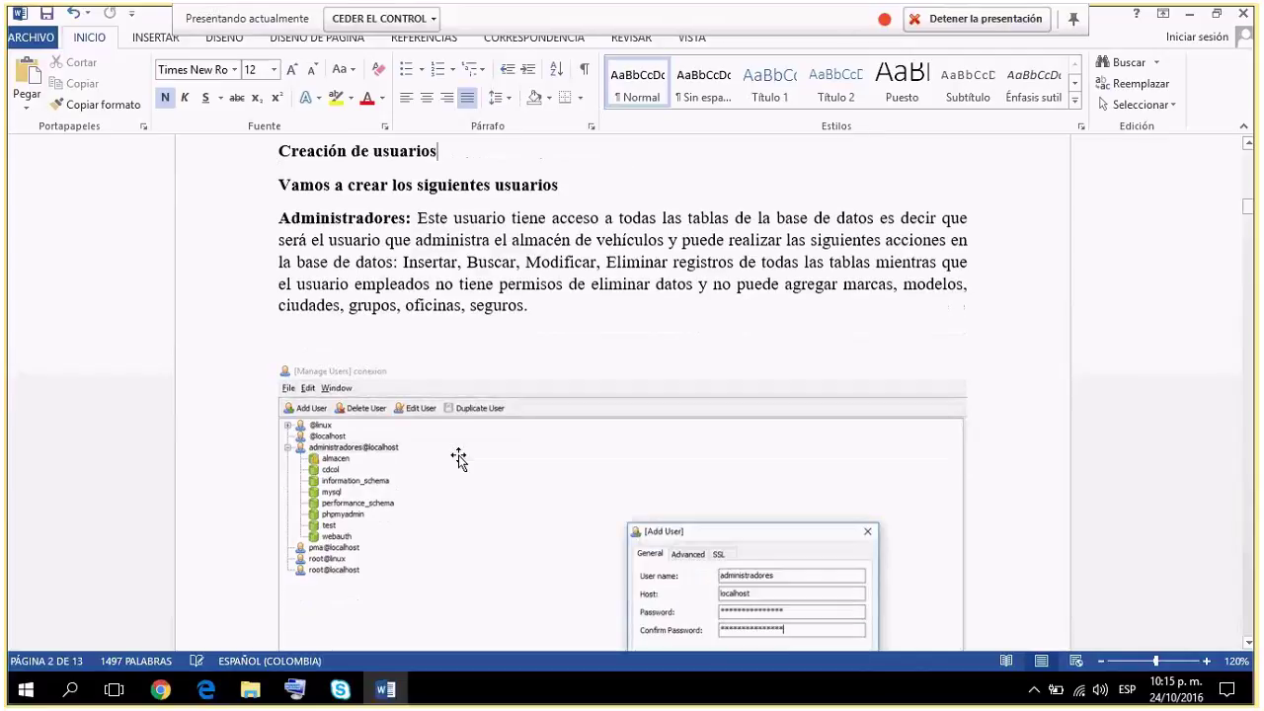
scroll(459, 459, down, 1)
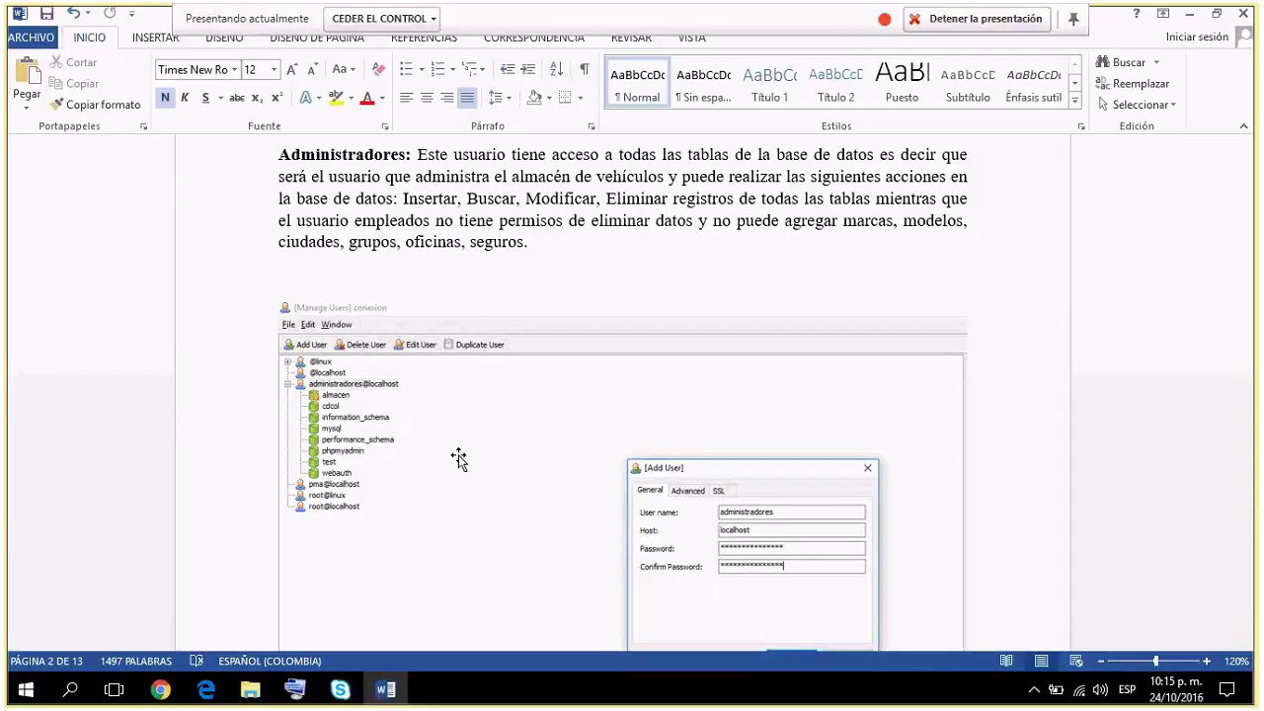
scroll(459, 459, down, 8)
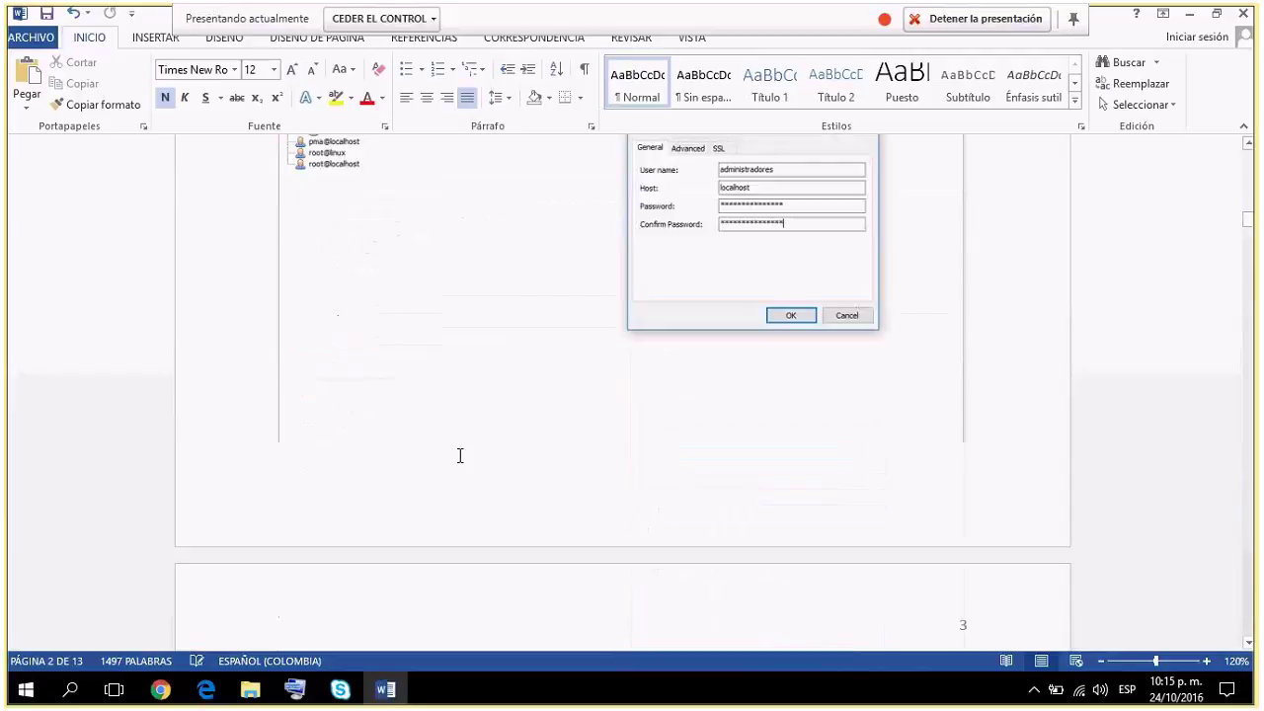
scroll(459, 462, down, 4)
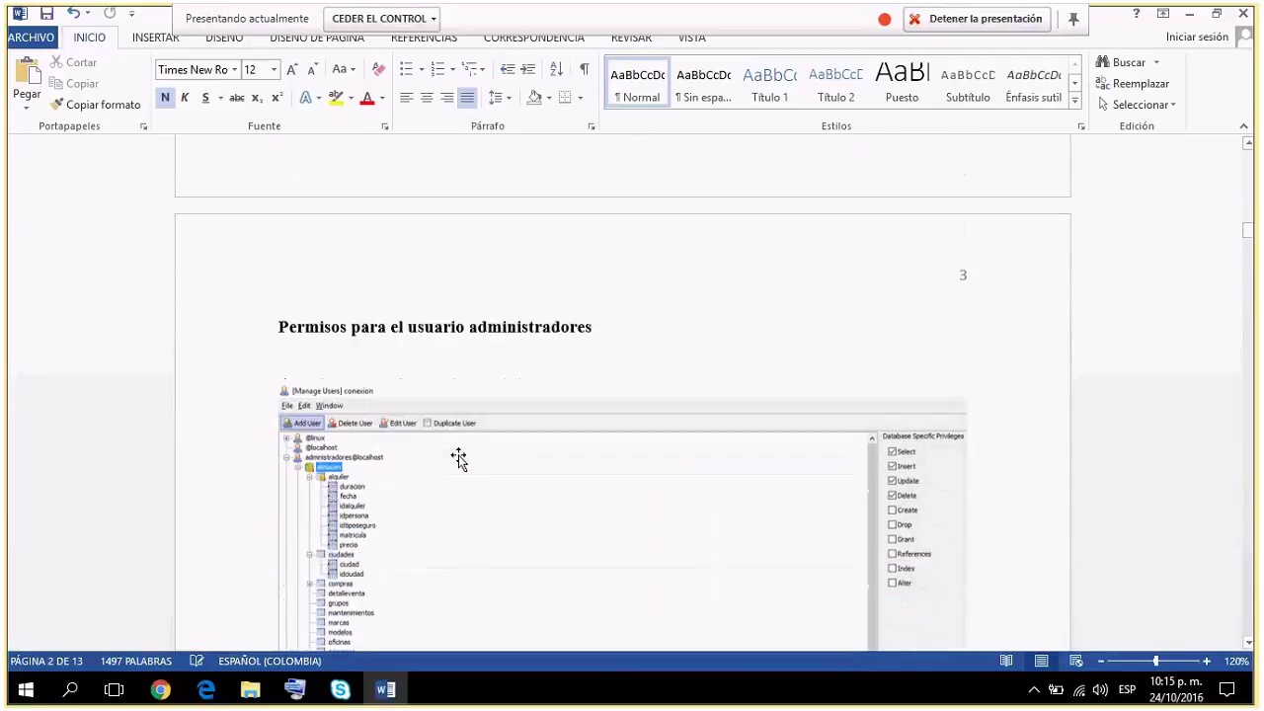
Zoom to 160% on the screenshot of administradores' Select, Insert, Update and Delete privileges.
scroll(459, 459, down, 6)
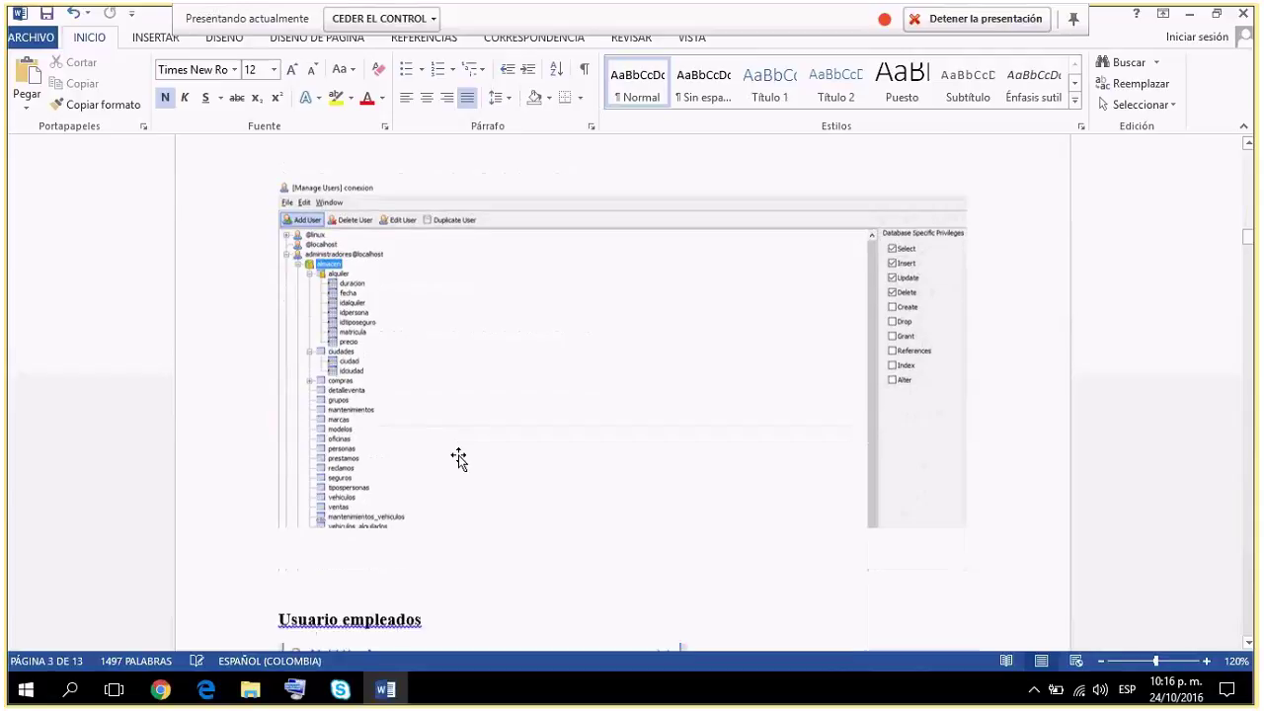
scroll(459, 455, down, 1)
scroll(459, 457, up, 4)
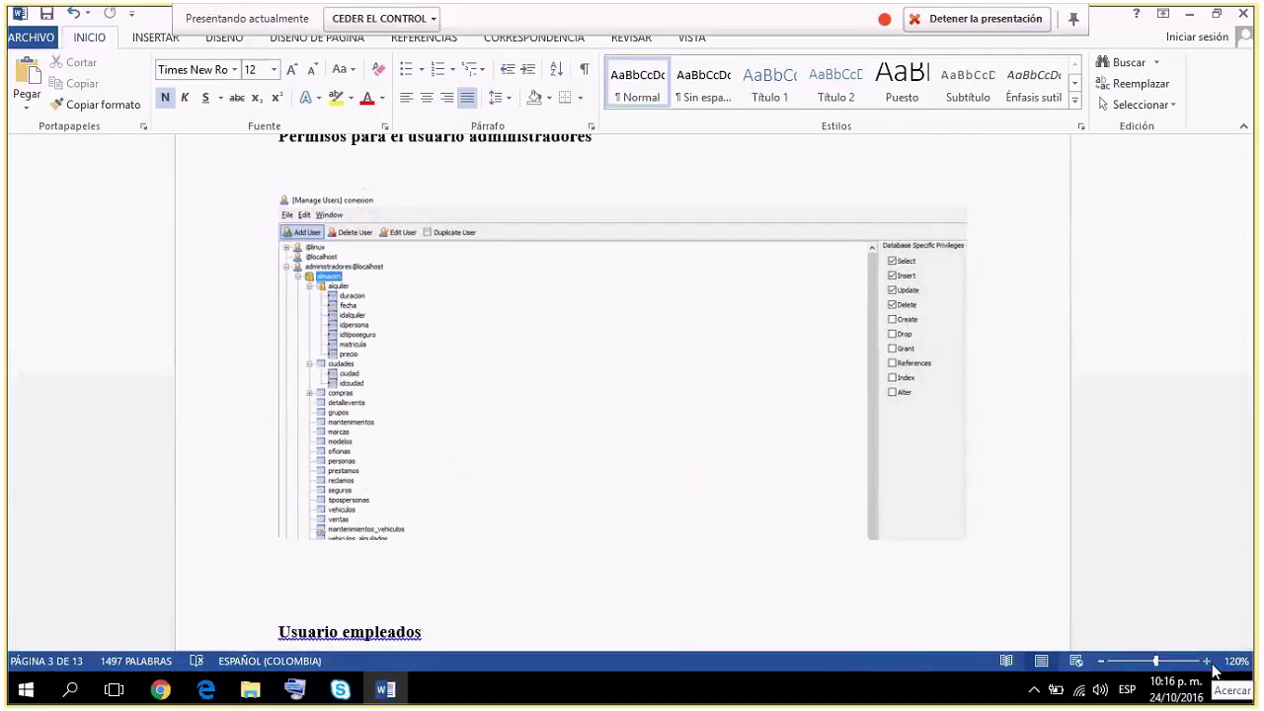
click(1206, 662)
click(1206, 661)
click(1206, 661)
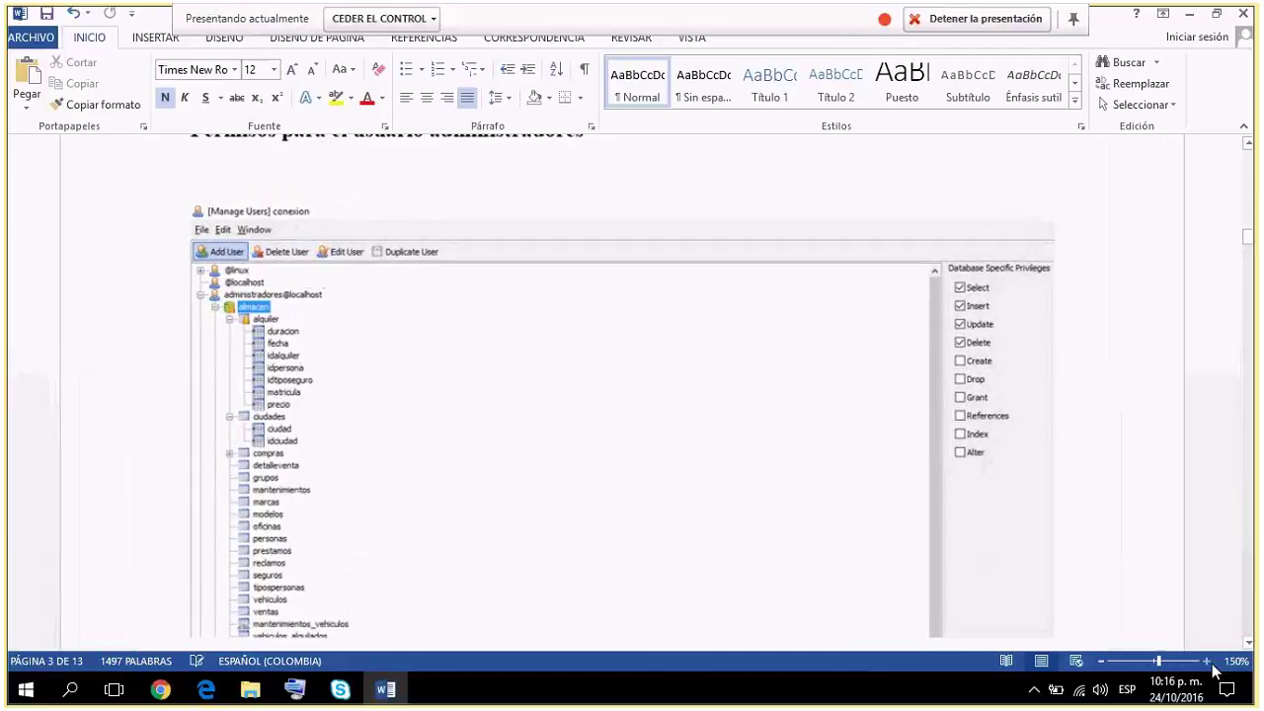
ctrl+scroll(787, 583, up, 1)
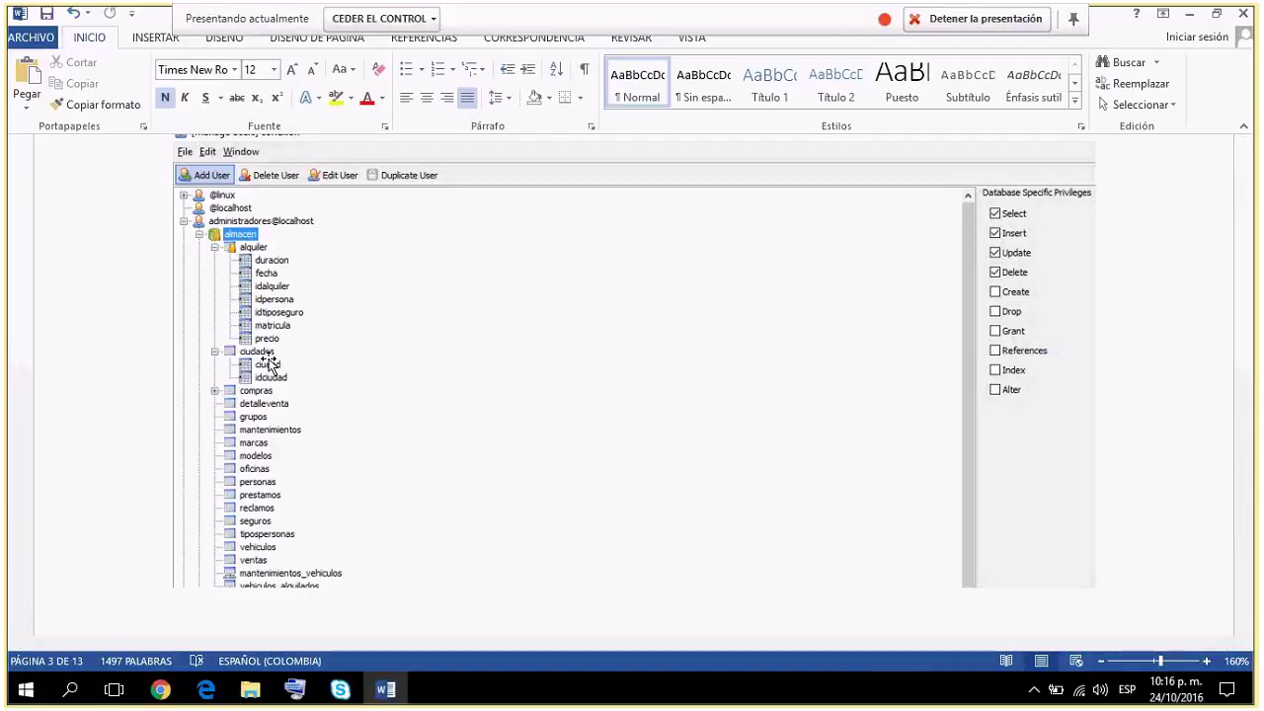
Scroll through 'Usuario empleados' down to 'Permisos para el usuario empleados' on page 4.
scroll(269, 363, down, 1)
scroll(268, 364, down, 5)
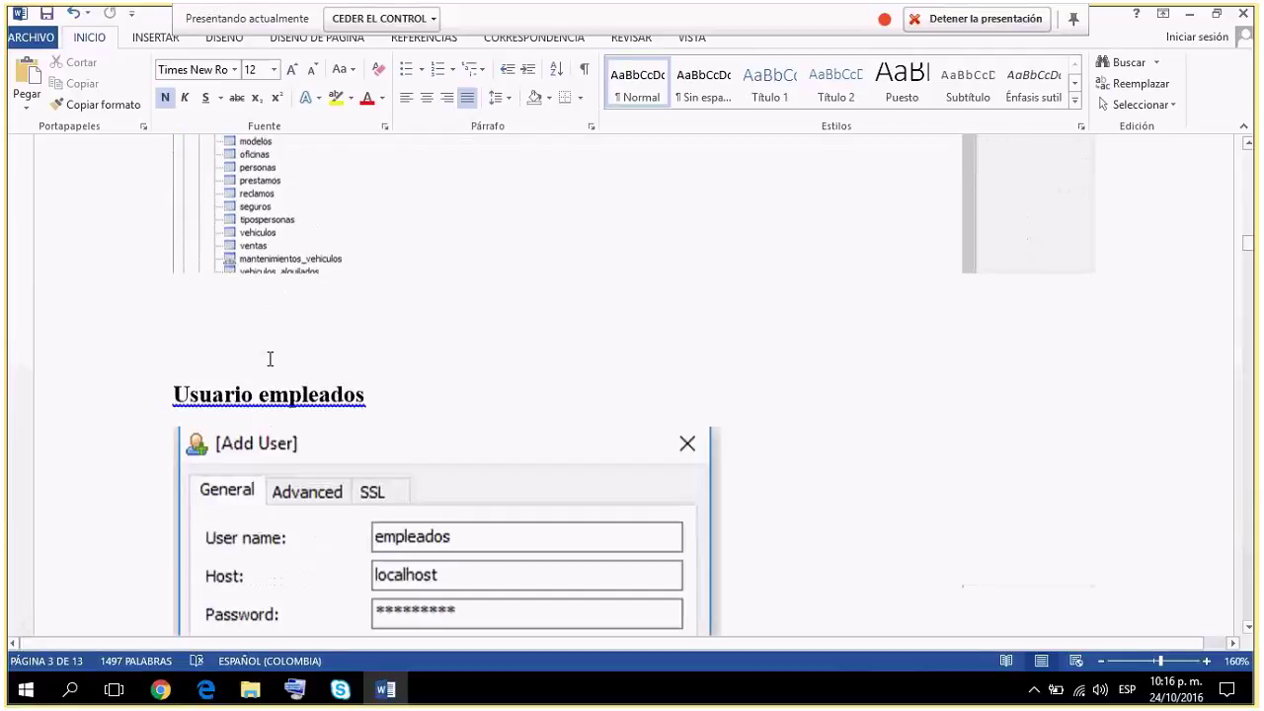
scroll(268, 363, down, 2)
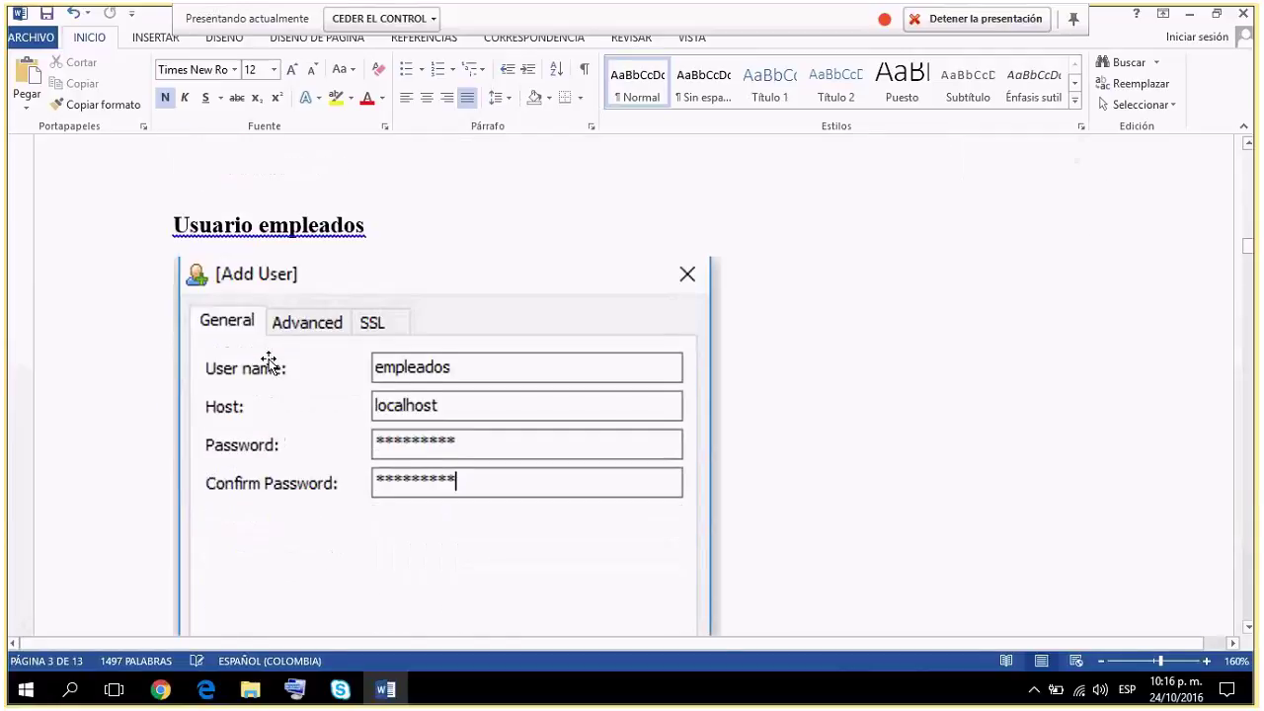
scroll(268, 363, down, 1)
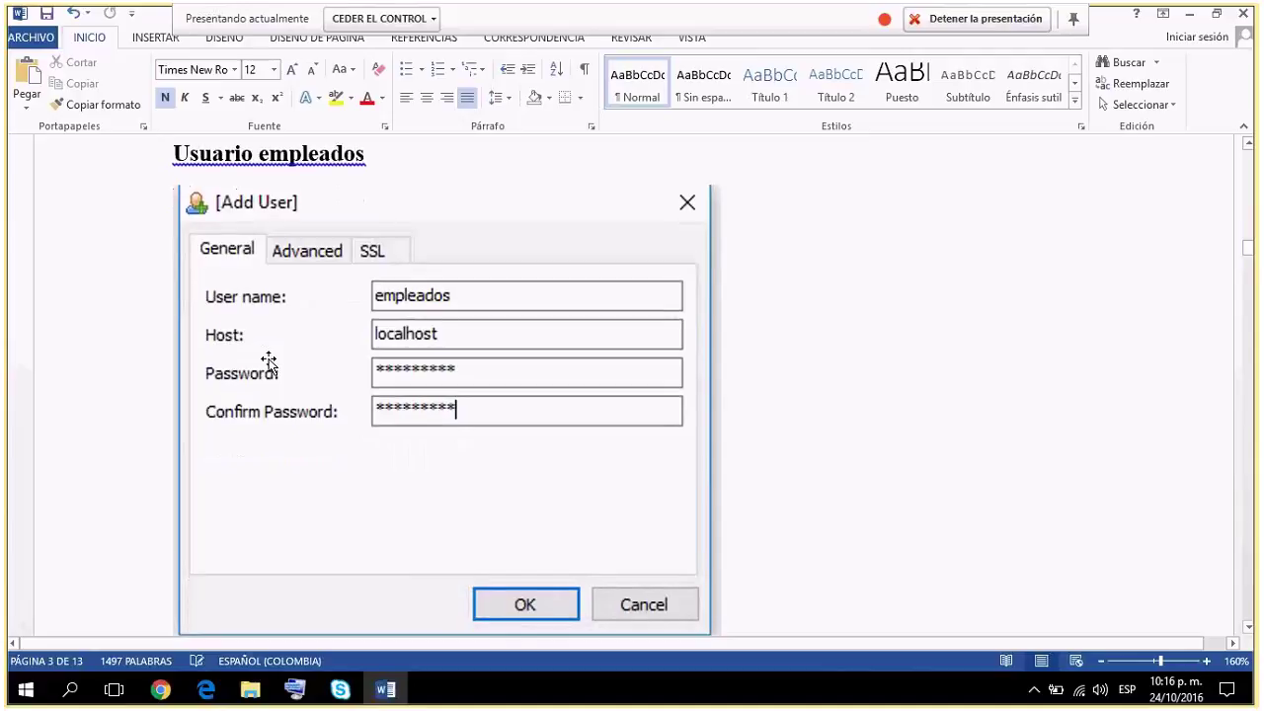
scroll(268, 363, down, 10)
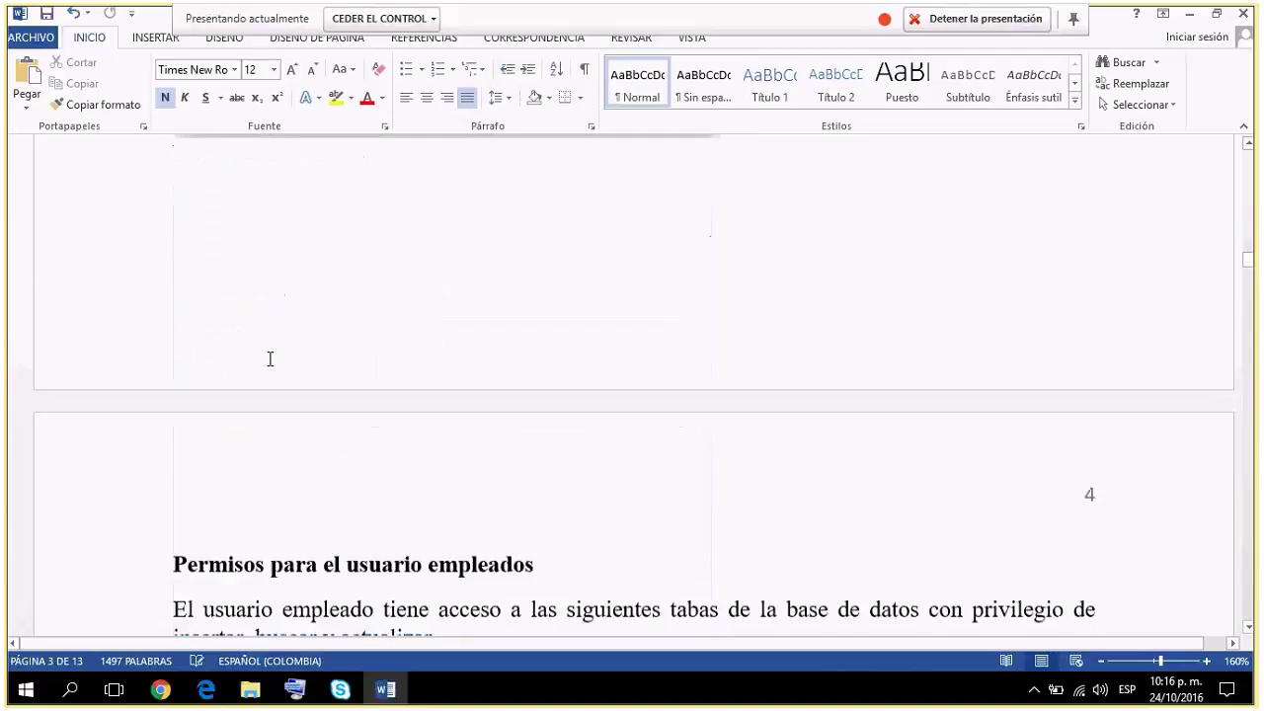
scroll(269, 359, down, 1)
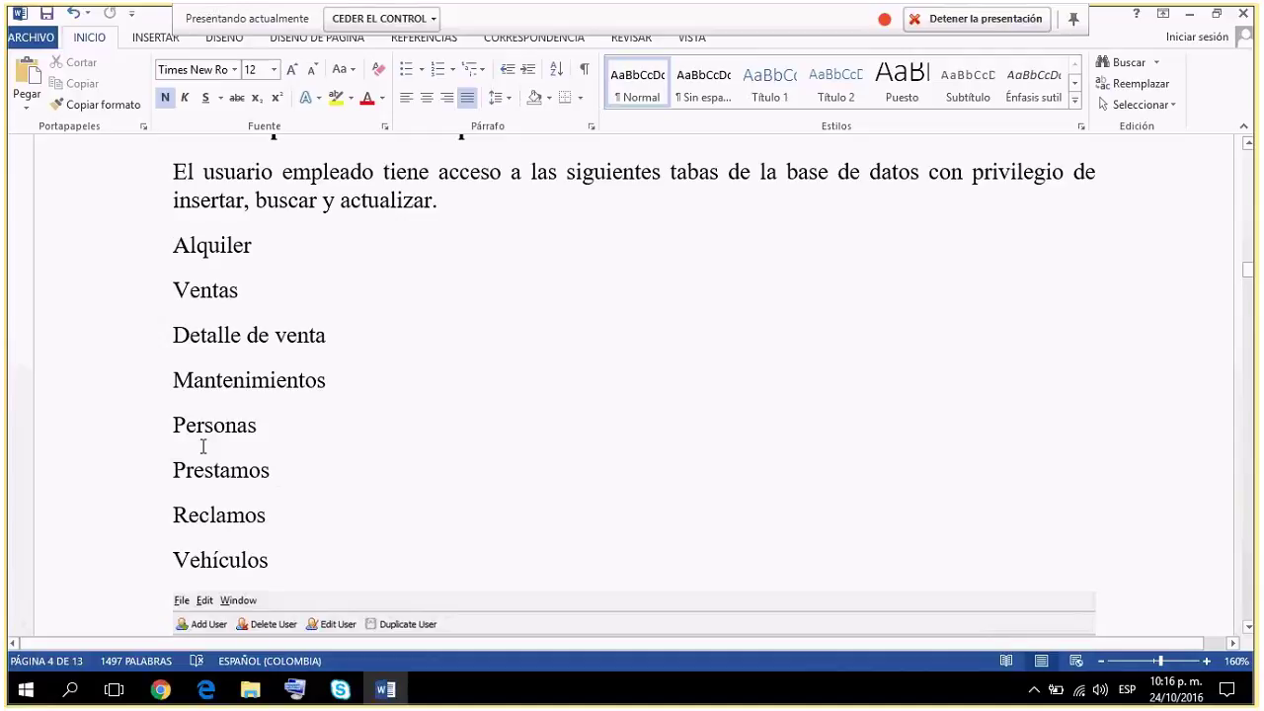
Scroll to the empleados@localhost screenshot showing Select, Insert and Update granted, Delete withheld.
scroll(202, 446, down, 6)
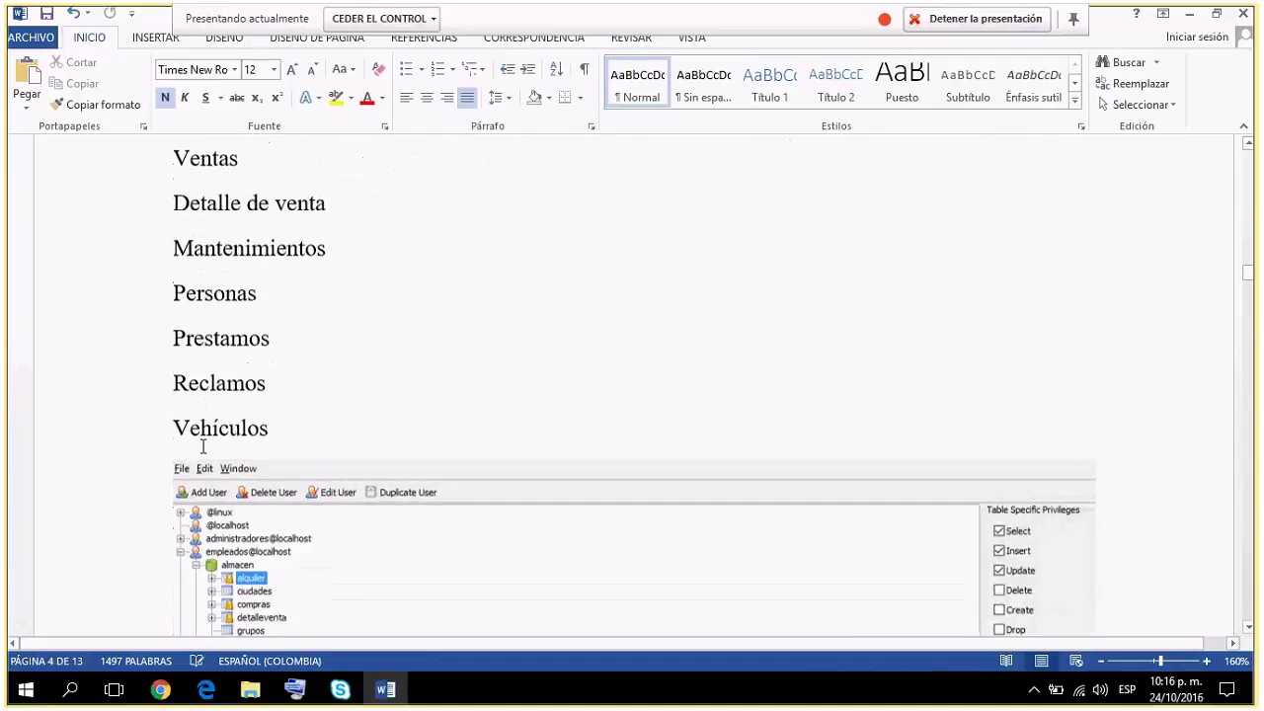
scroll(203, 446, down, 2)
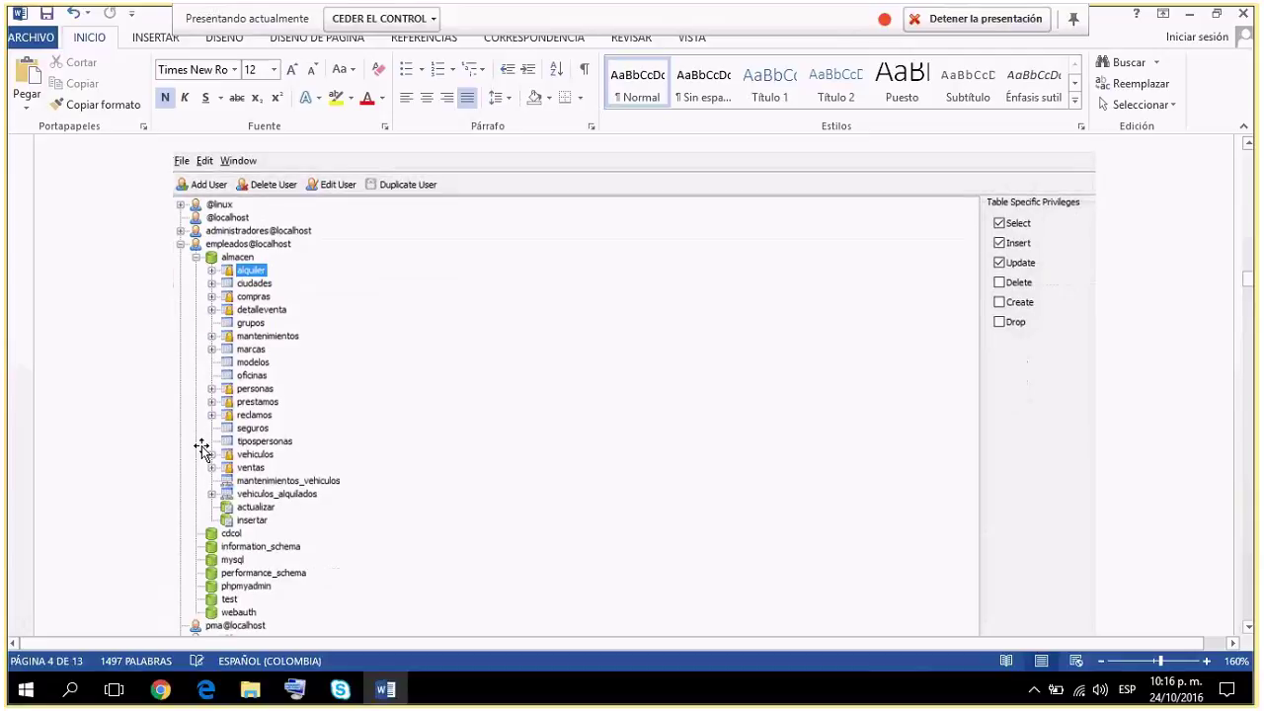
scroll(202, 448, up, 1)
scroll(204, 445, down, 1)
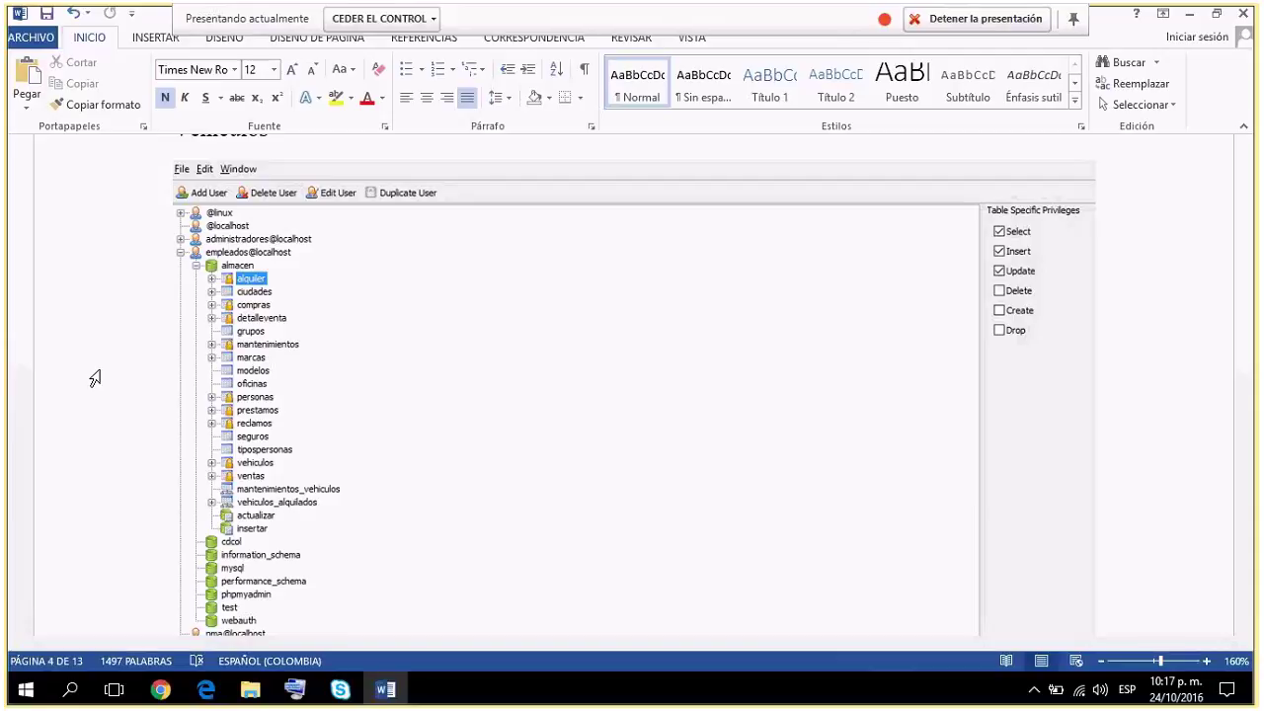
Scroll to page 5's heading 'Ingreso a la base de datos con el usuario administradores'.
scroll(95, 378, down, 1)
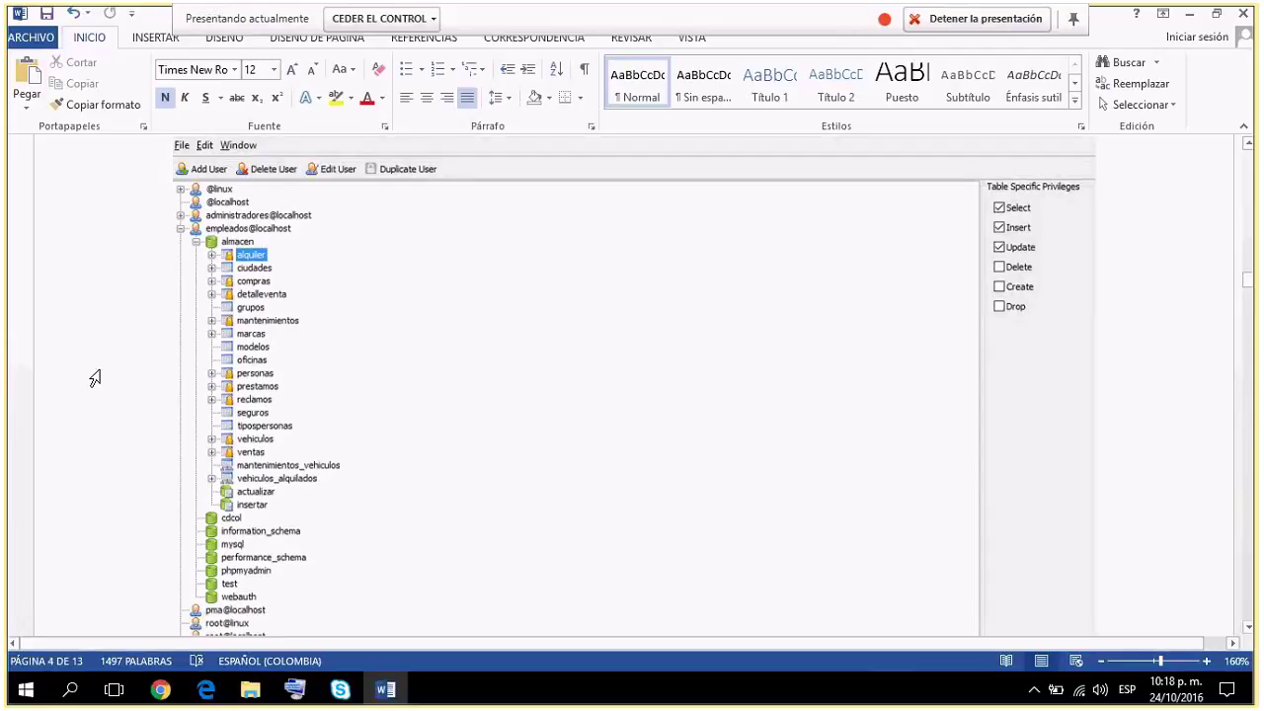
scroll(95, 378, down, 1)
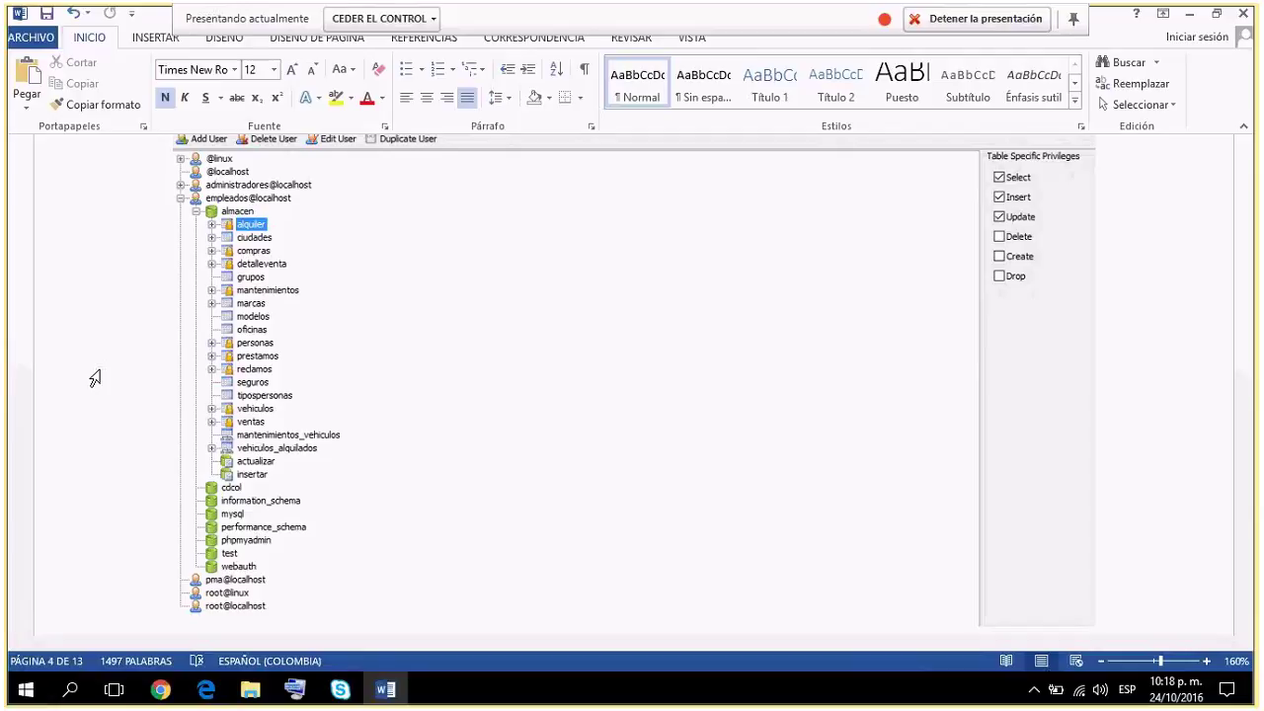
scroll(95, 378, down, 2)
scroll(95, 378, down, 2)
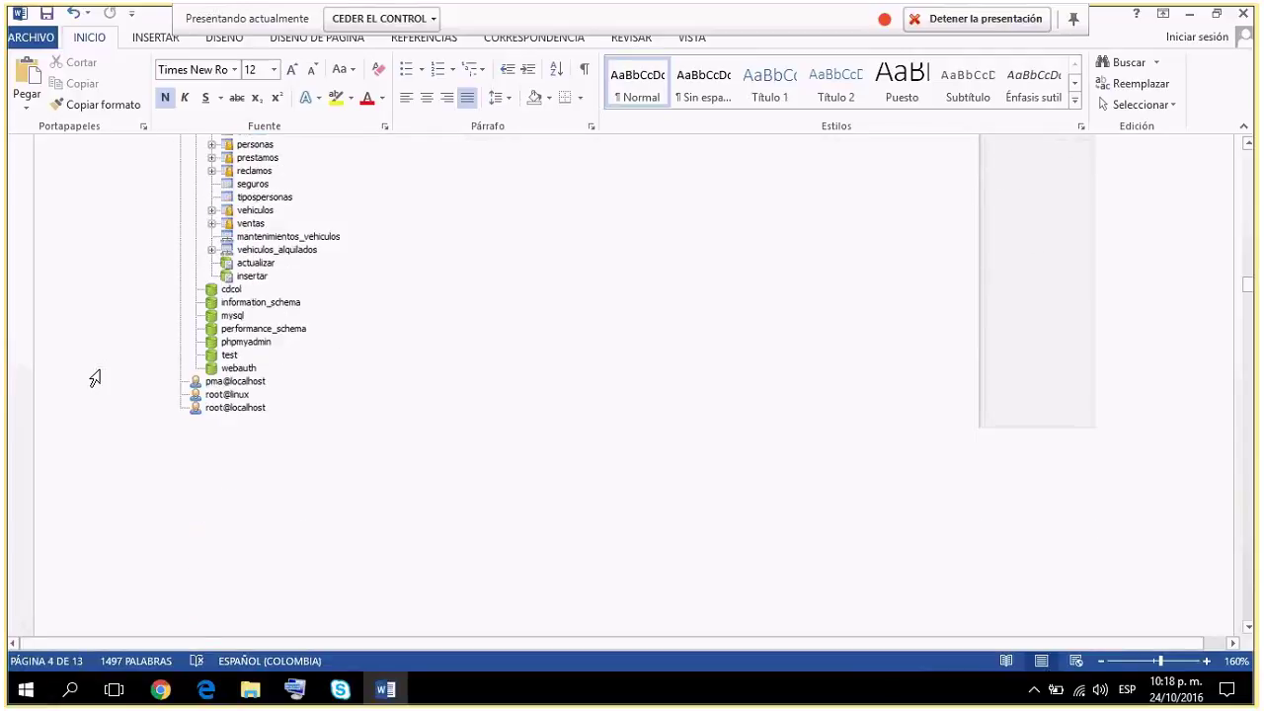
scroll(95, 378, down, 5)
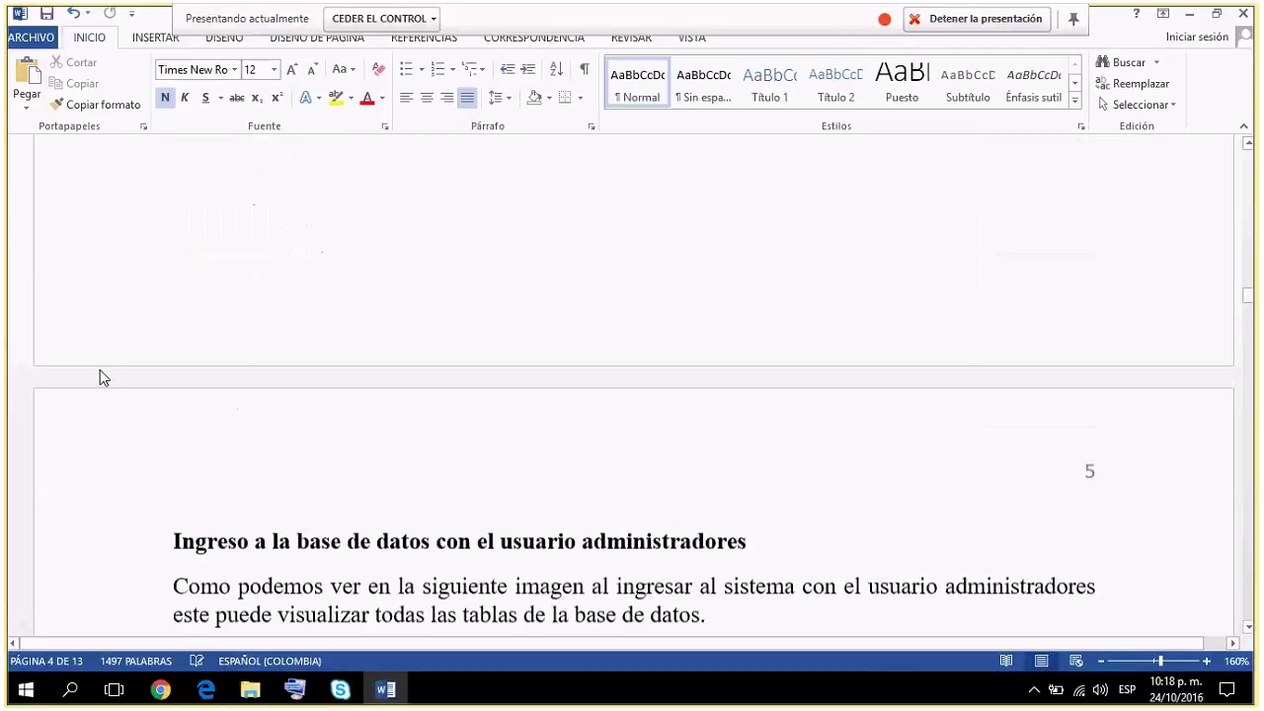
Scroll through the administradores phpMyAdmin login and settings screenshots.
scroll(98, 375, down, 5)
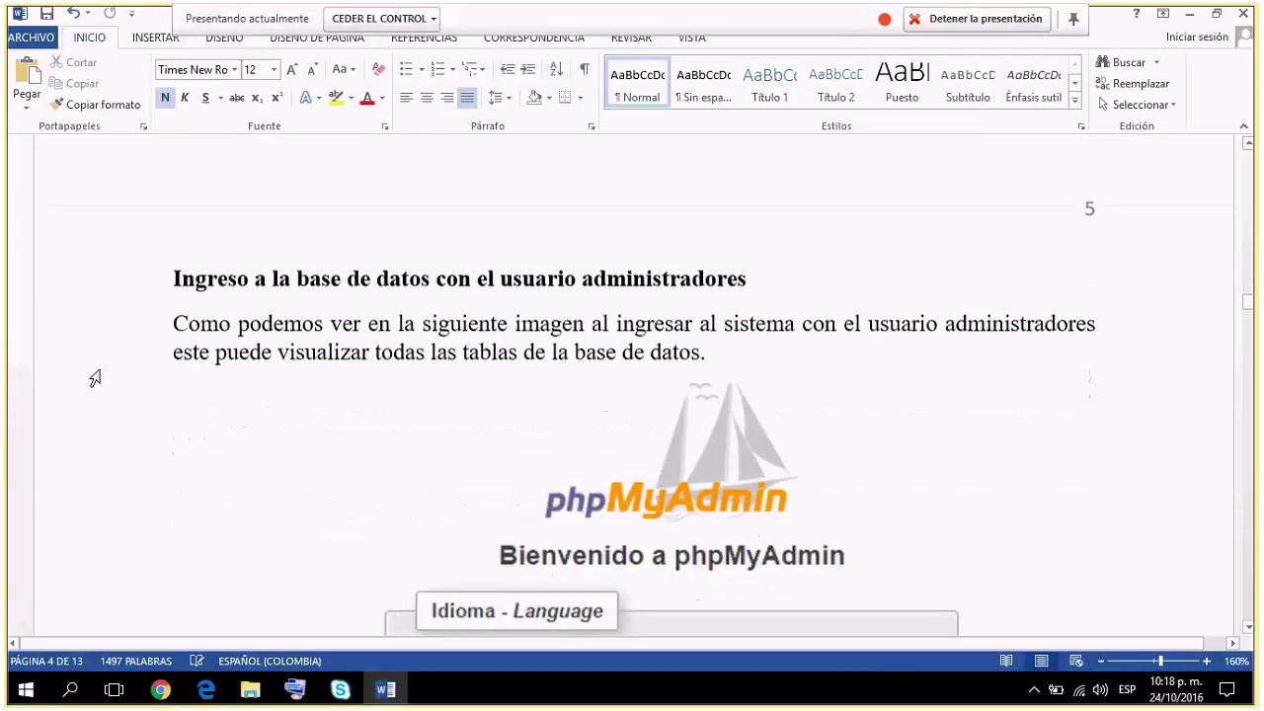
scroll(95, 378, down, 2)
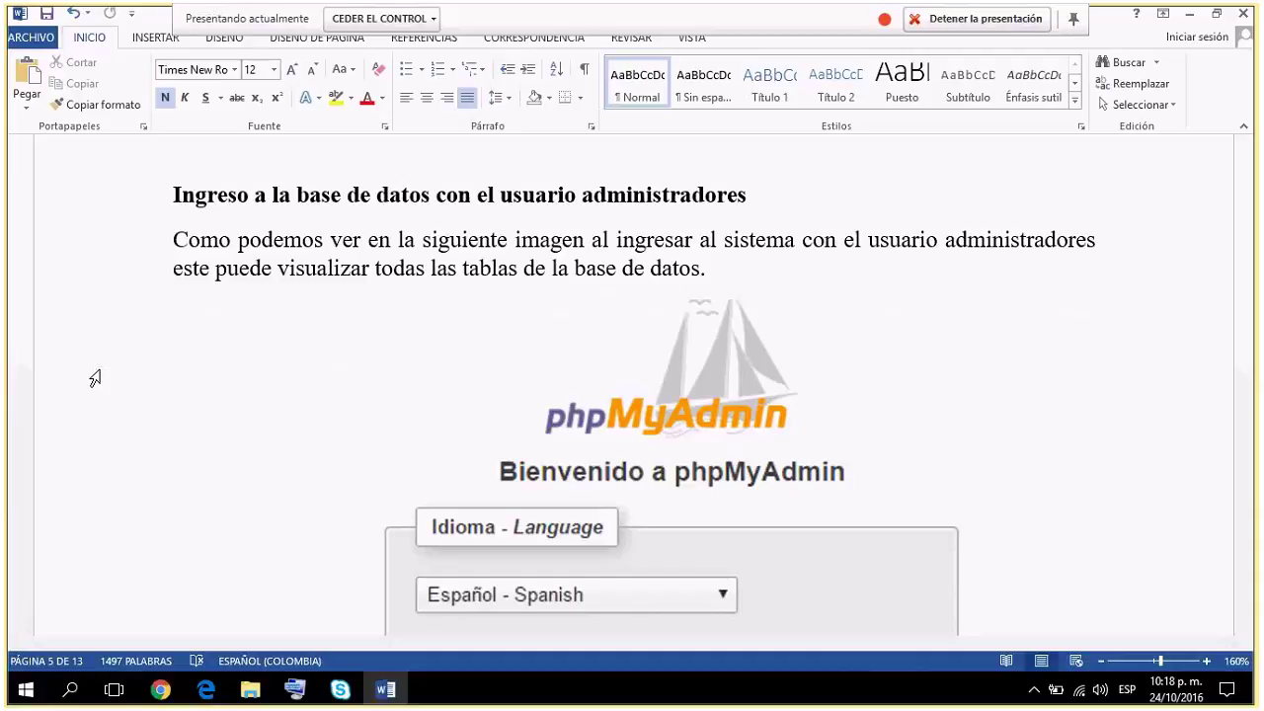
scroll(94, 378, down, 5)
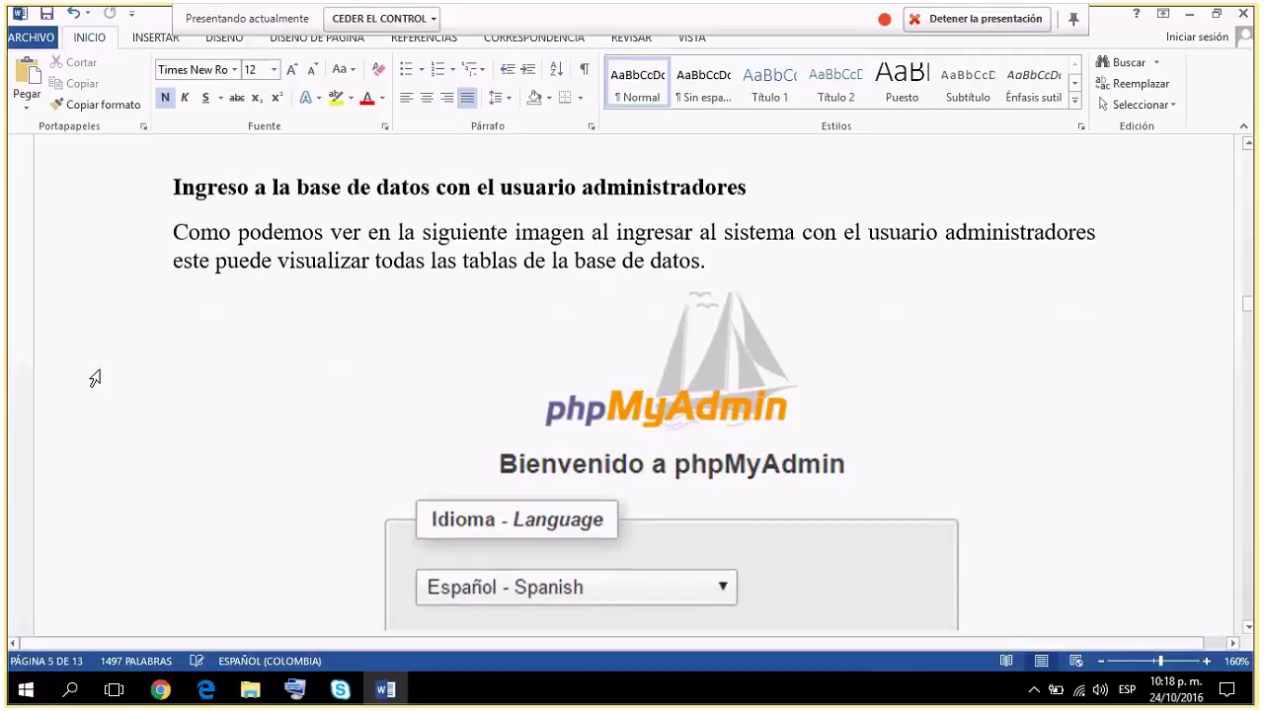
scroll(95, 378, down, 8)
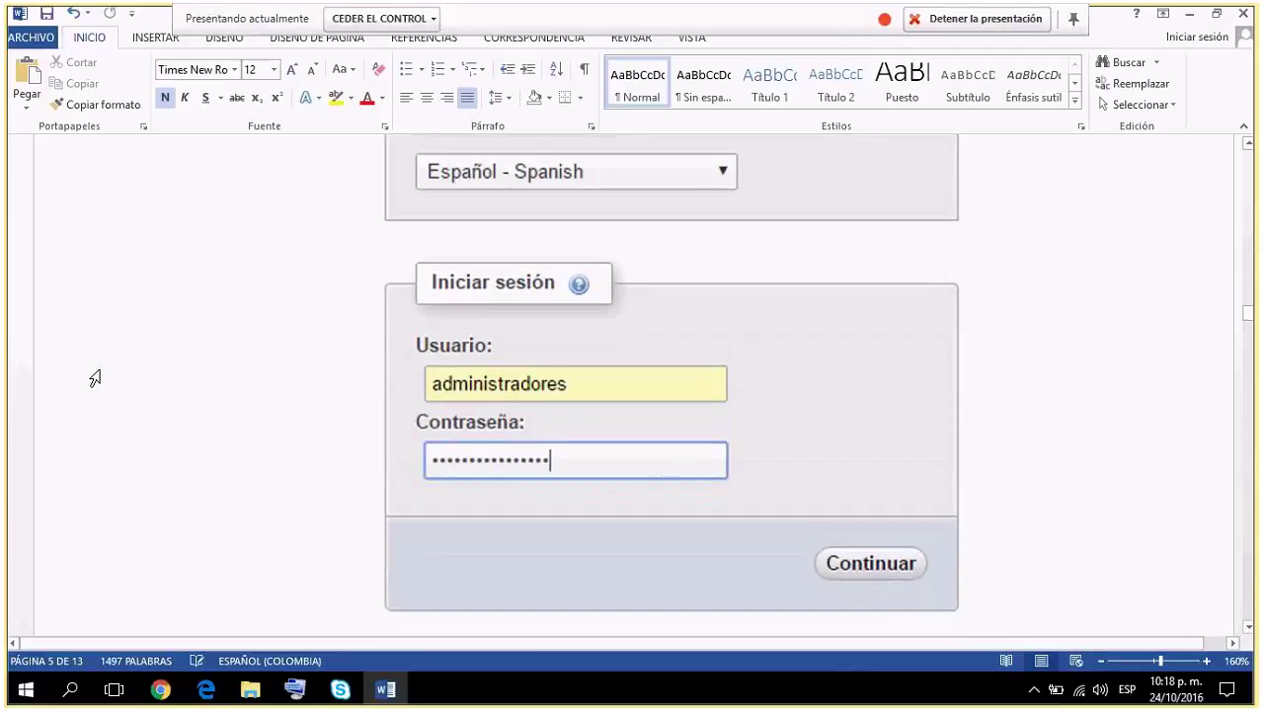
scroll(95, 378, down, 6)
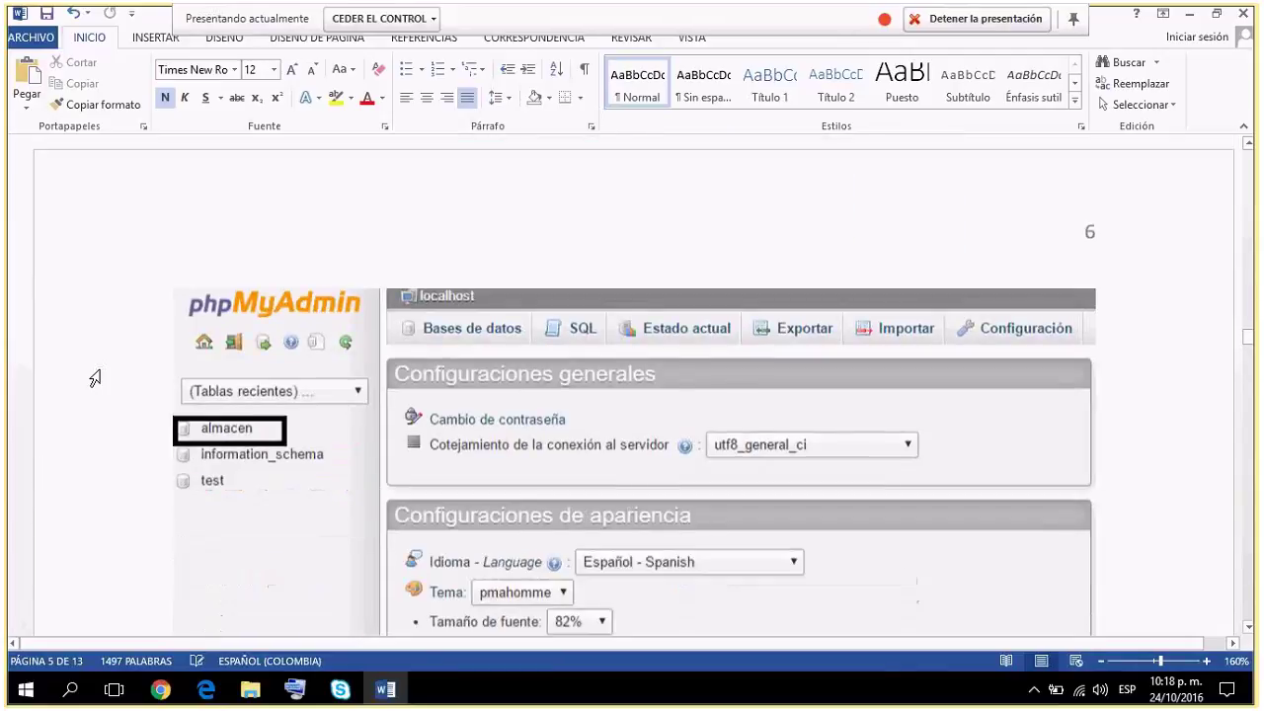
scroll(94, 378, down, 2)
scroll(94, 378, down, 2)
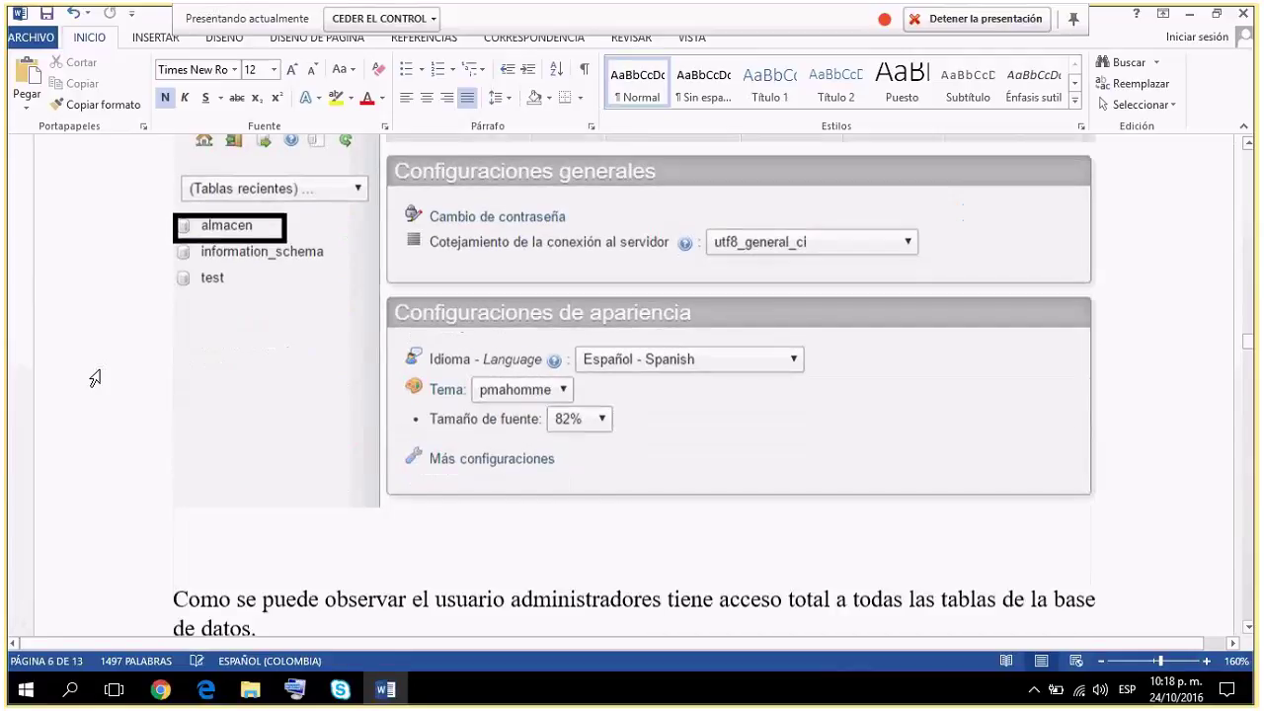
scroll(95, 378, down, 2)
scroll(95, 378, up, 2)
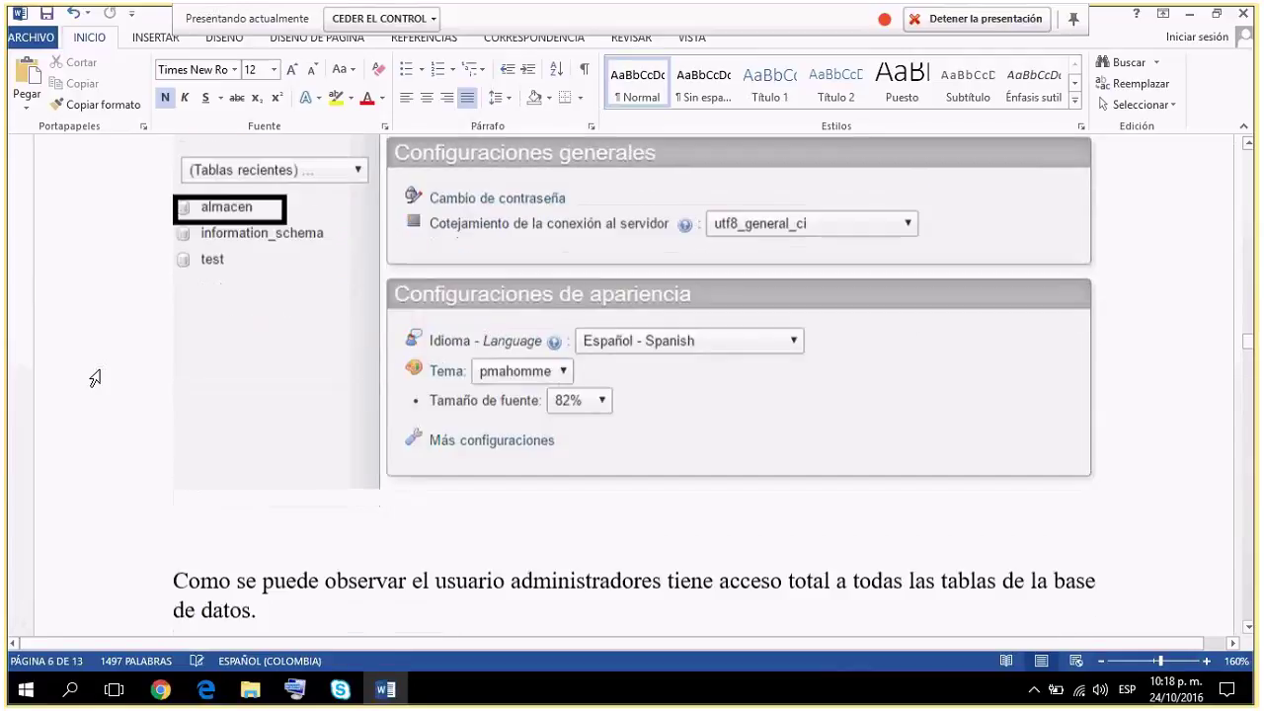
scroll(95, 378, up, 1)
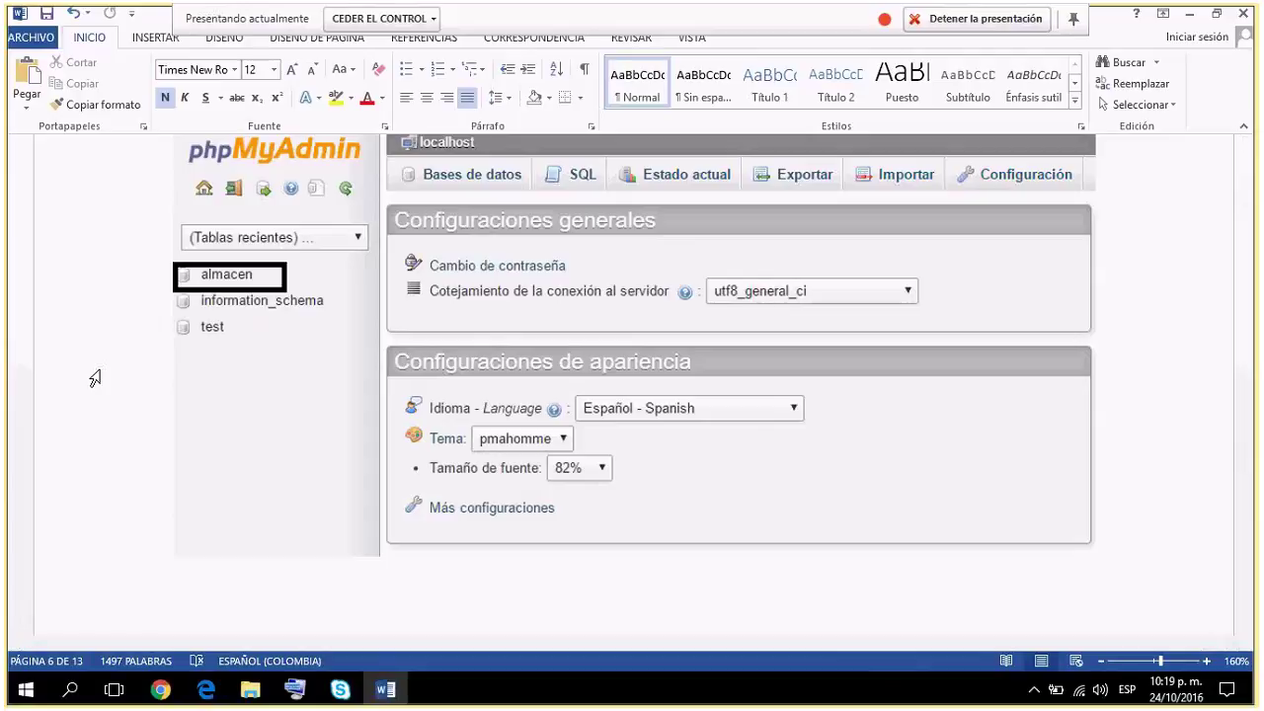
Select then deselect the settings screenshot, and continue to page 6's full-access paragraph.
click(238, 422)
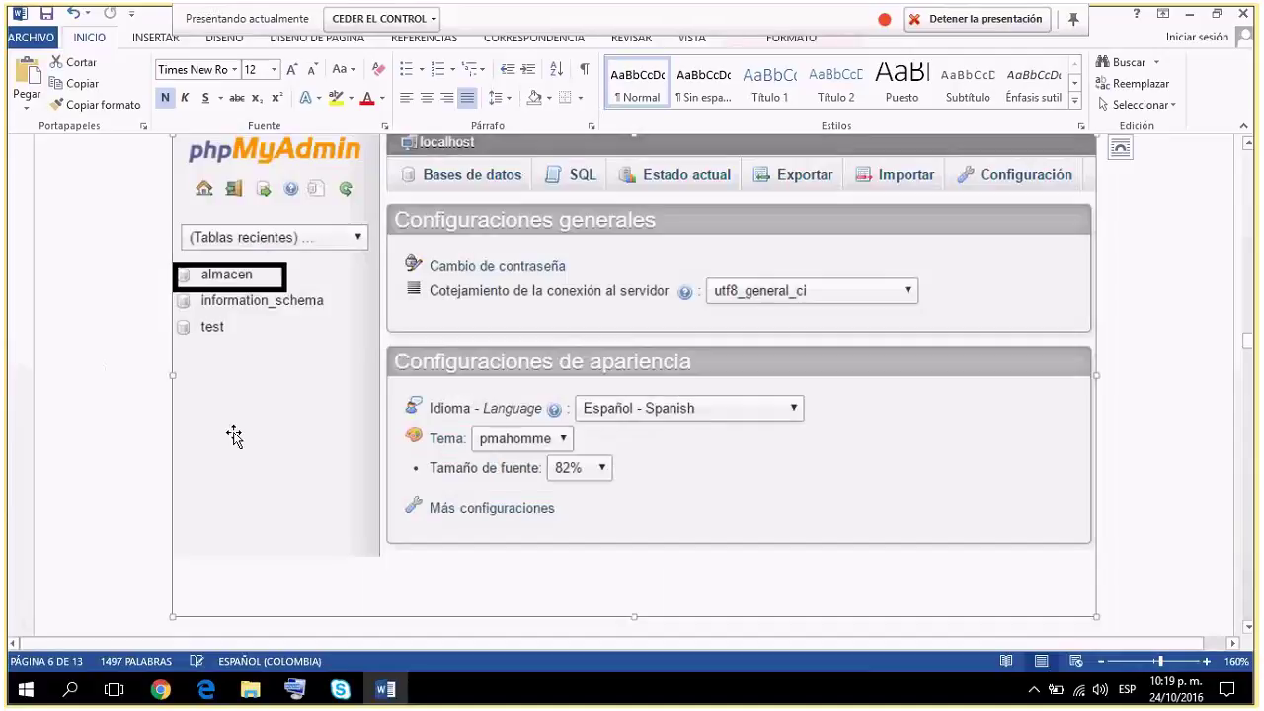
click(164, 480)
scroll(164, 482, down, 2)
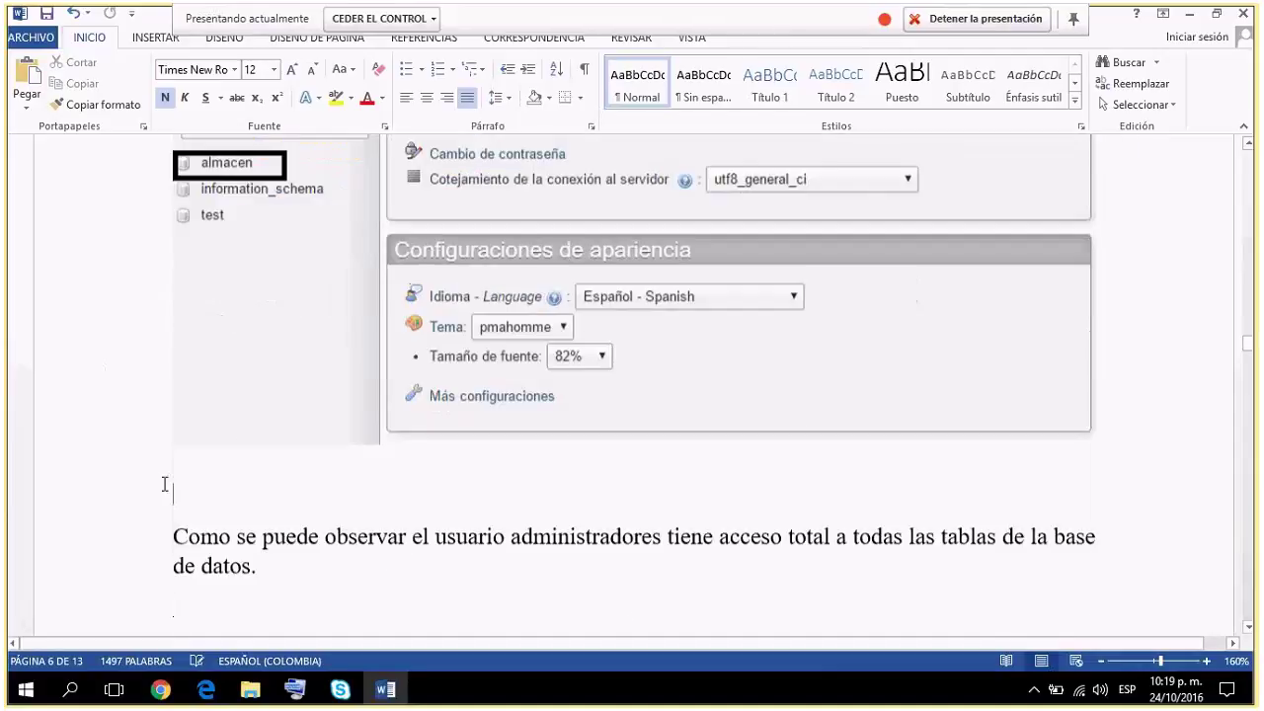
scroll(164, 484, down, 1)
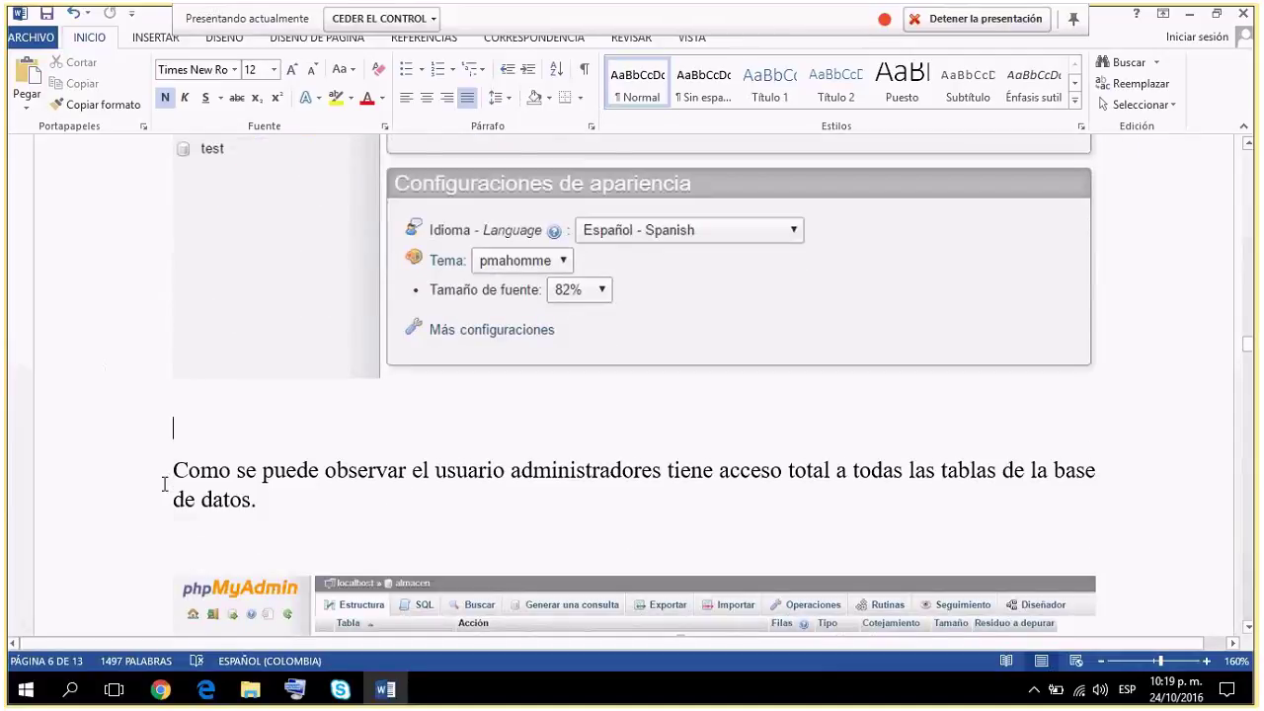
scroll(164, 483, down, 1)
Scroll until the almacen table-list screenshot ending with ventas and '18 tablas' is visible.
scroll(193, 461, down, 3)
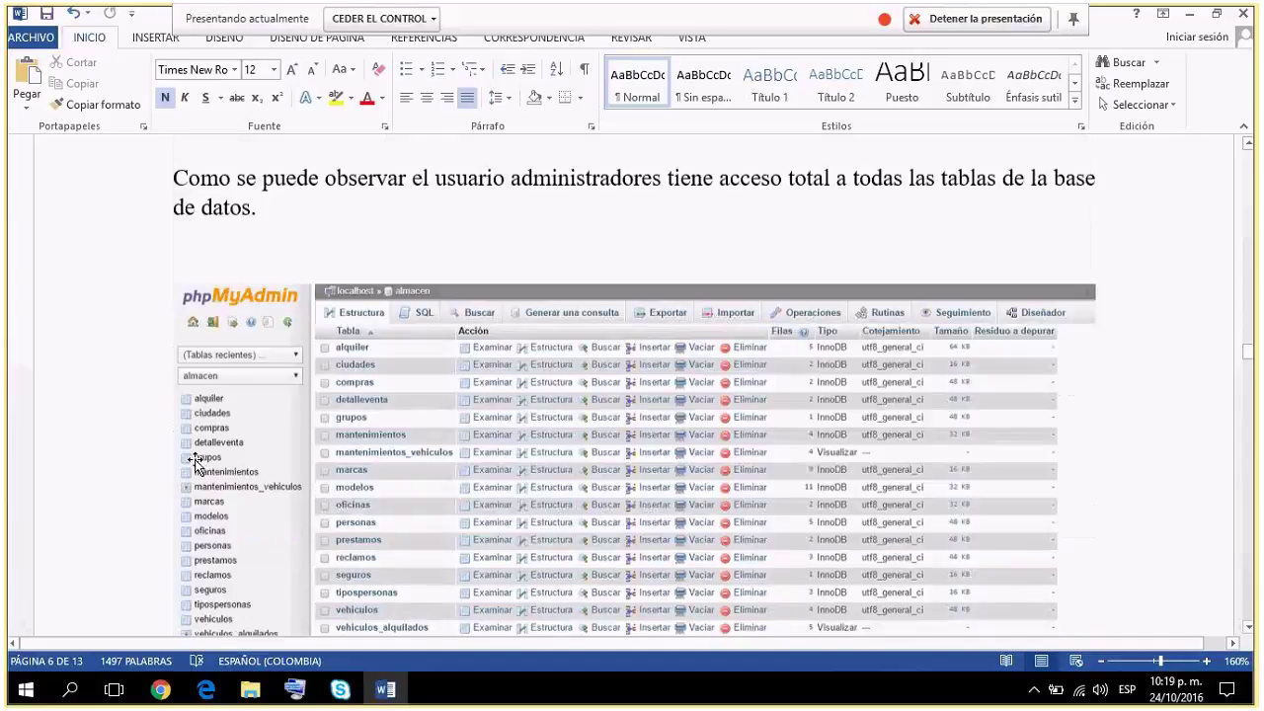
scroll(194, 459, down, 2)
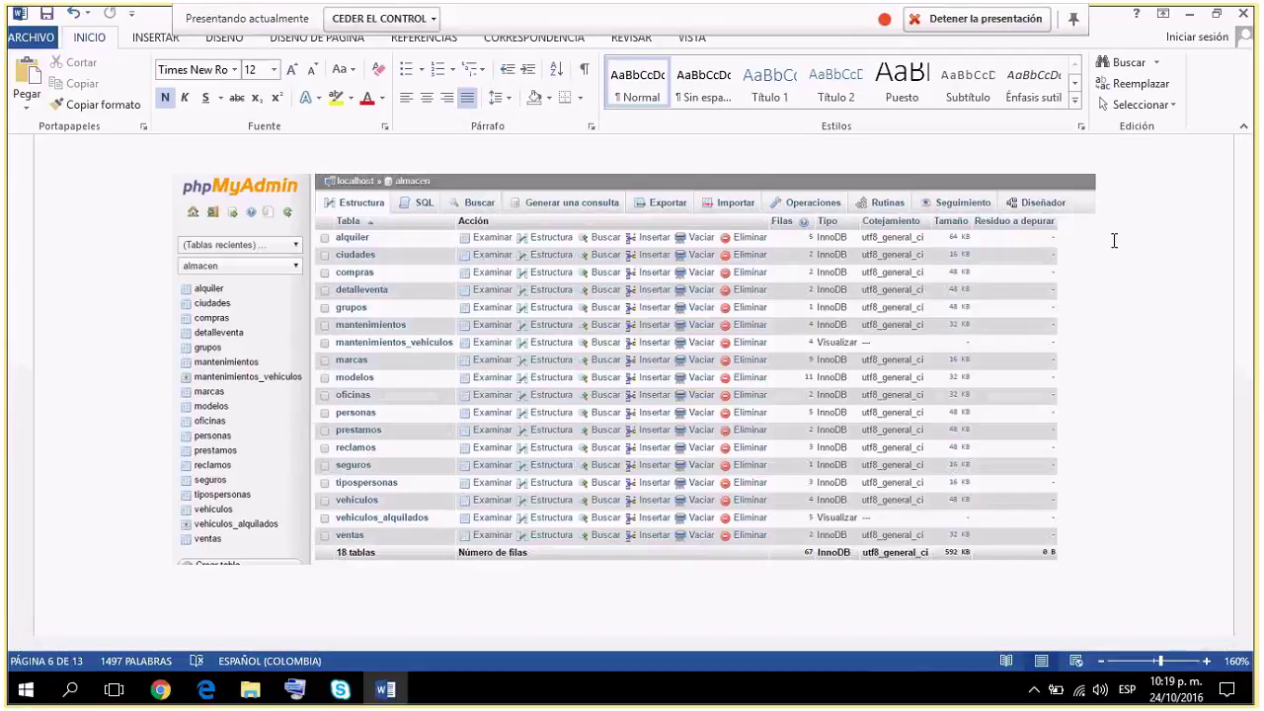
scroll(1113, 240, down, 2)
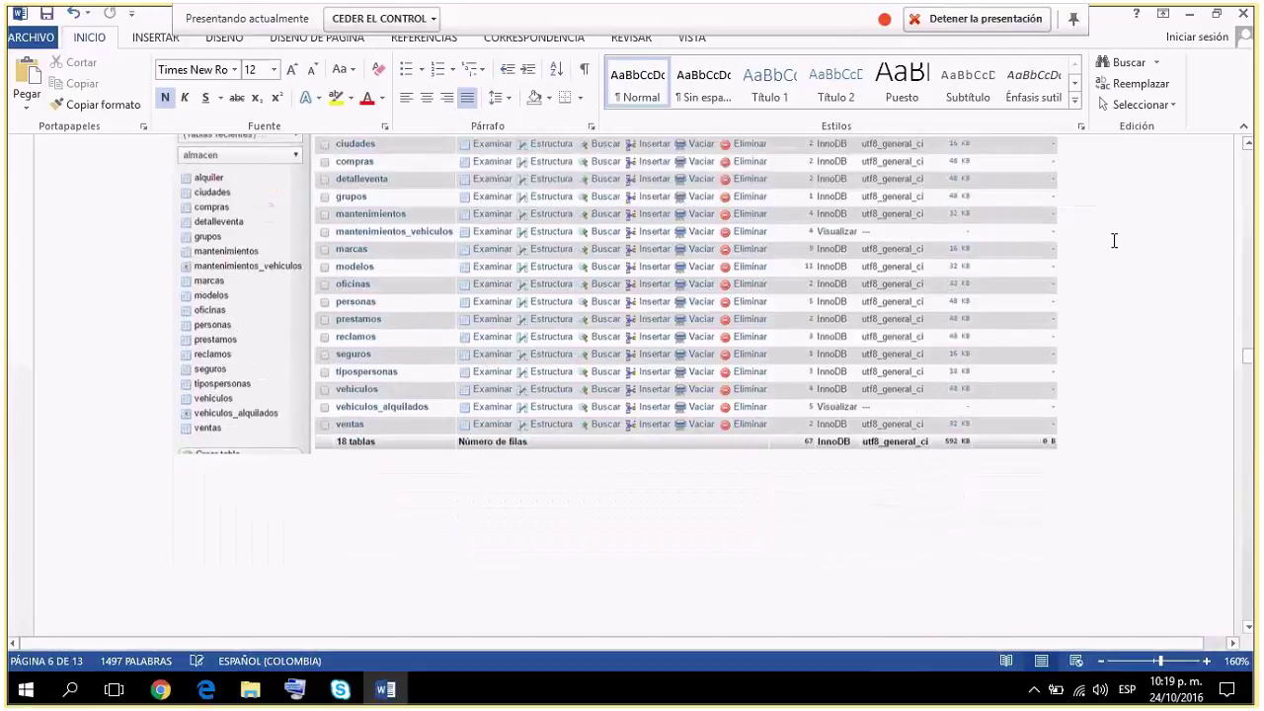
Scroll past the empleados login and table-list screenshots to page 8's DELETE-denied error on alquiler.
scroll(1114, 240, down, 10)
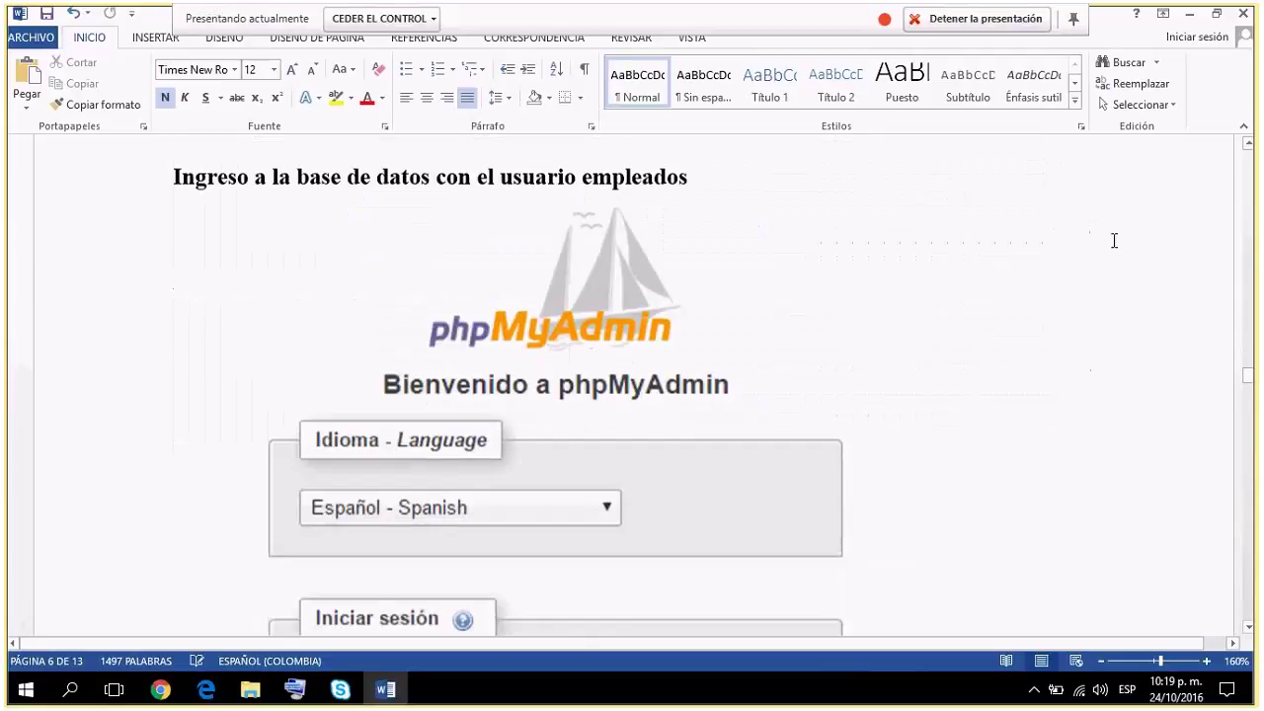
scroll(1114, 240, down, 10)
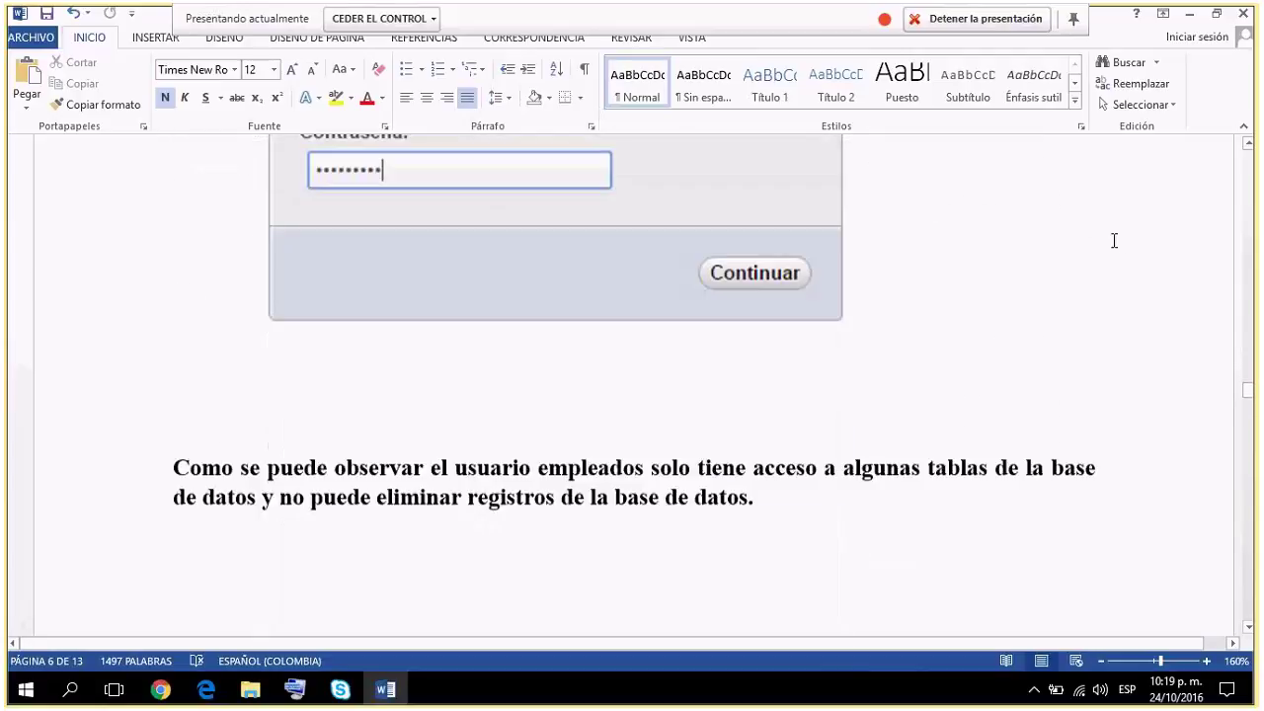
scroll(1113, 240, down, 5)
scroll(1113, 240, down, 3)
scroll(1114, 240, down, 2)
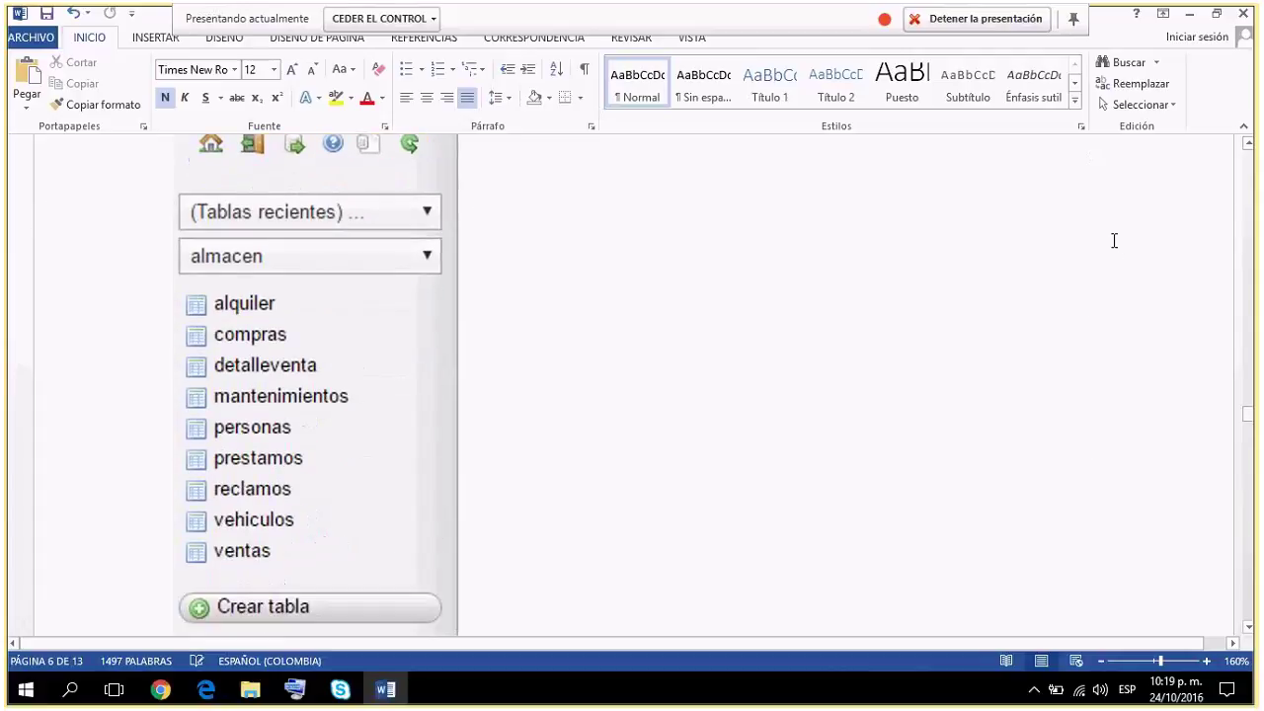
scroll(589, 288, down, 1)
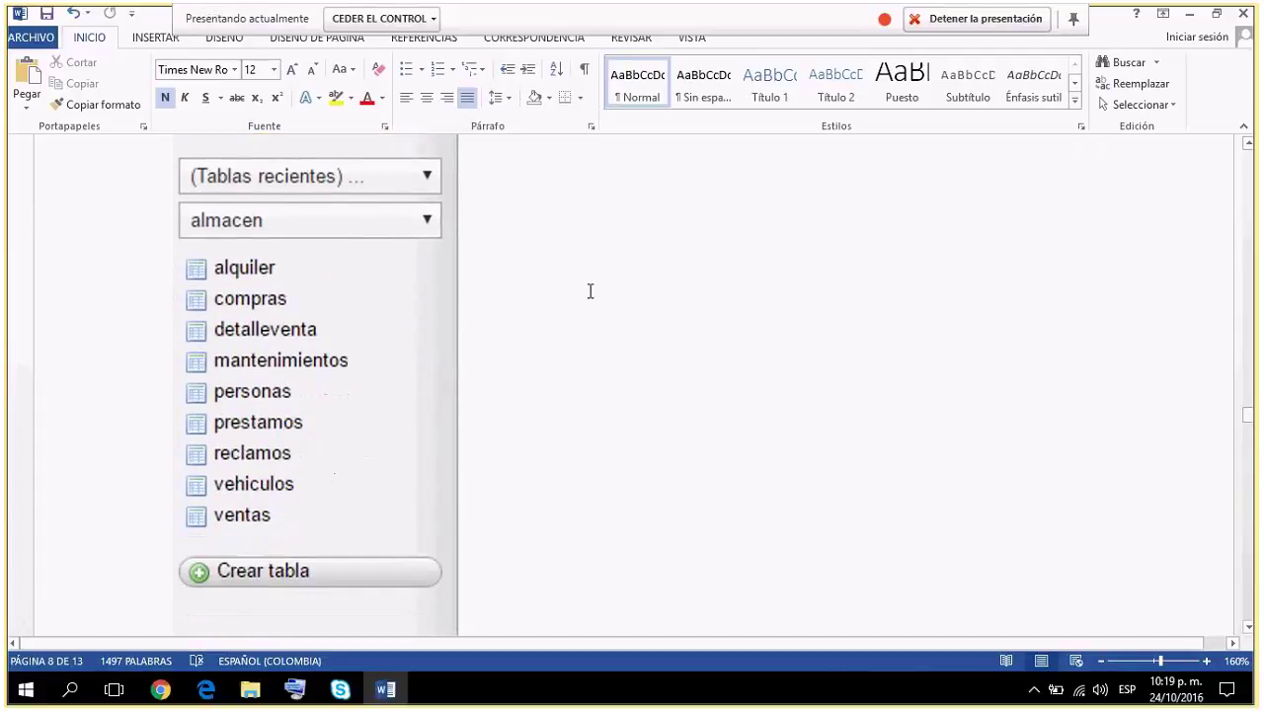
scroll(590, 290, down, 2)
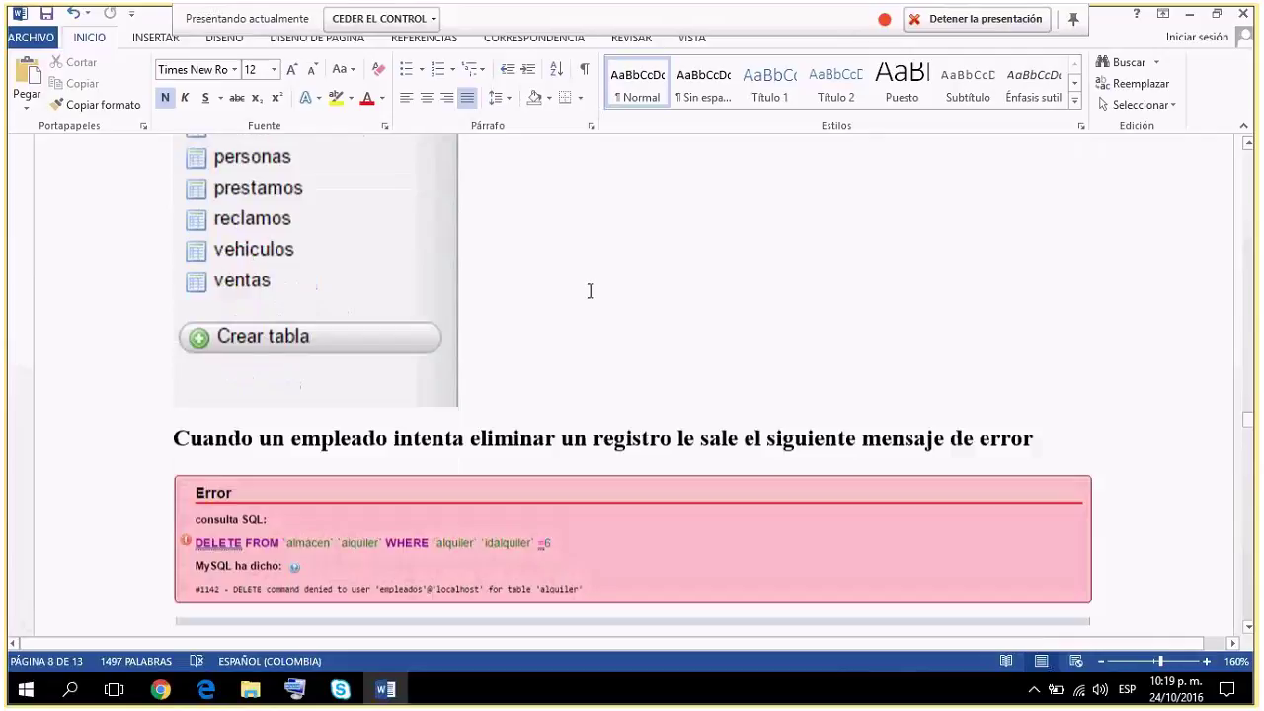
Drag across the pink delete-error image, then move down to the 'Backup de la base de datos' heading.
scroll(589, 291, down, 1)
scroll(589, 290, up, 1)
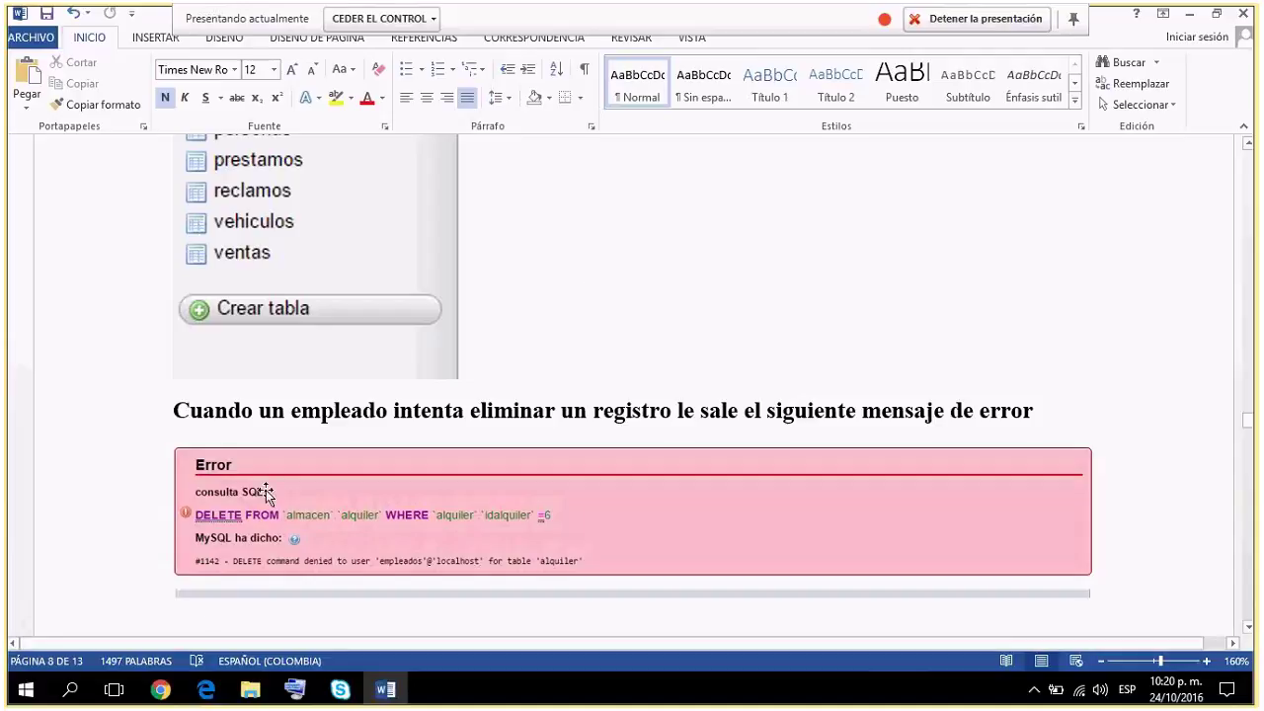
drag(310, 521, 535, 510)
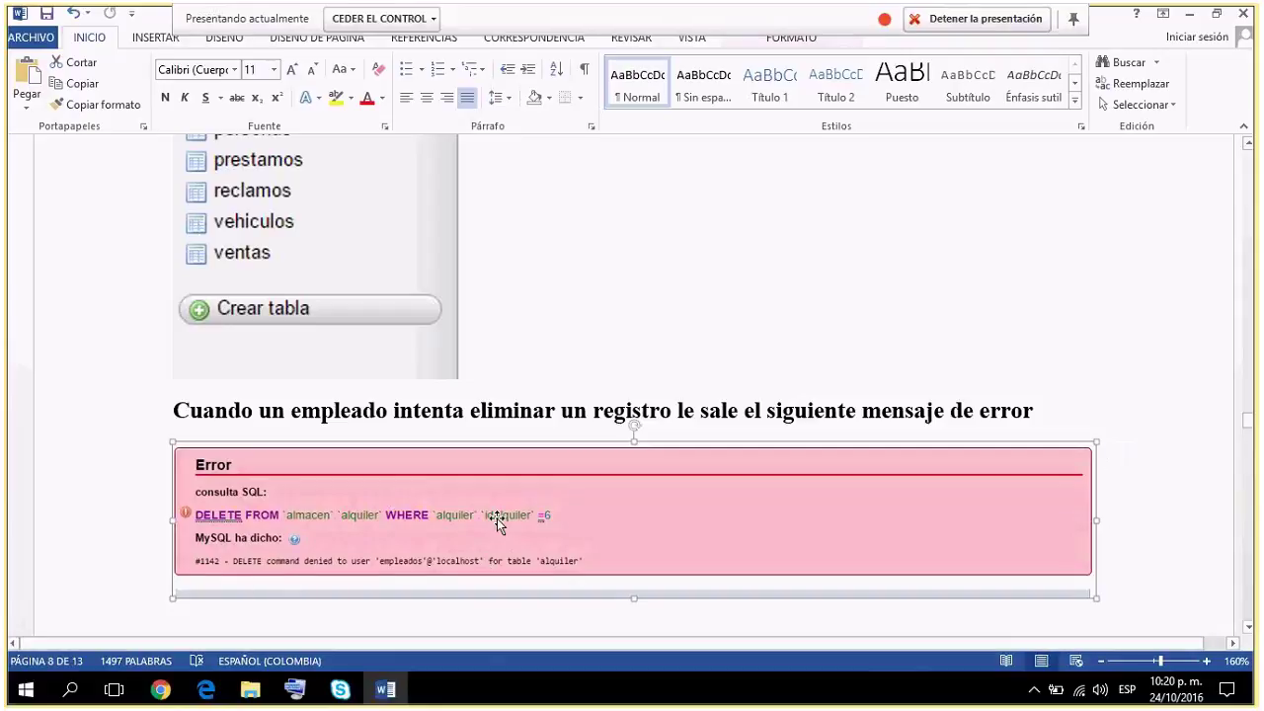
scroll(498, 519, down, 2)
scroll(499, 520, down, 2)
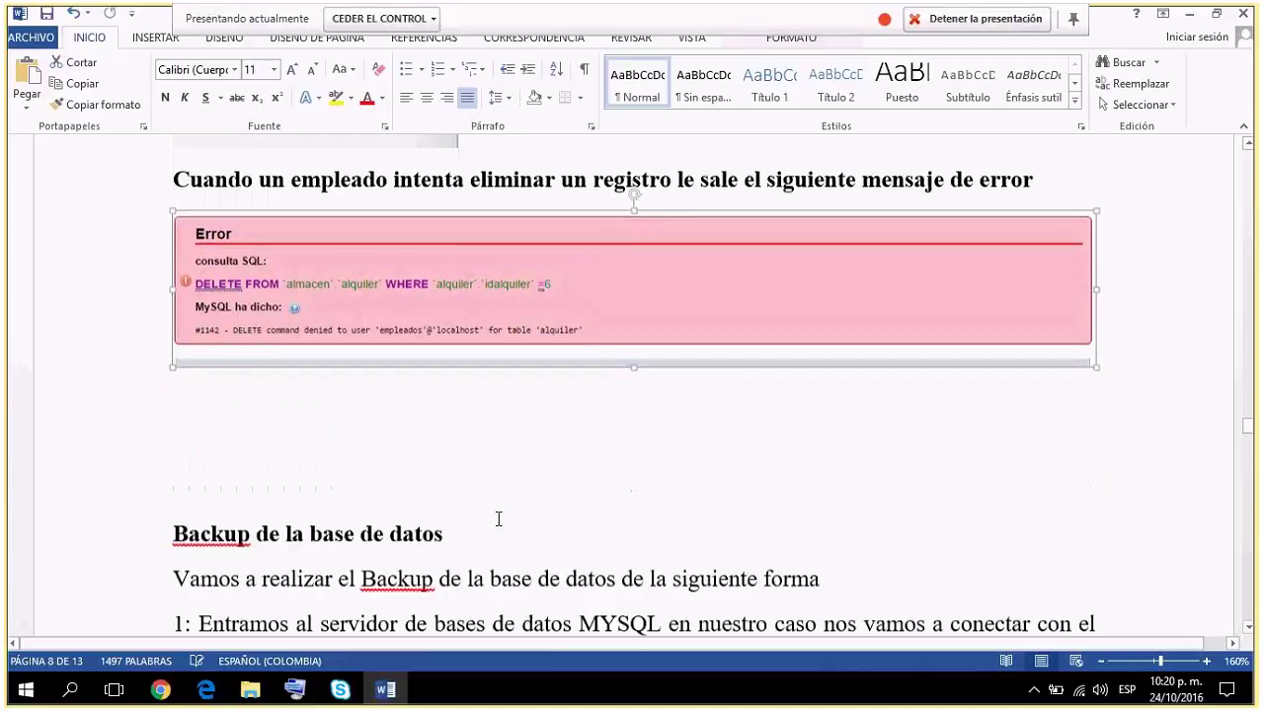
Scroll past the backup steps to page 9's phpMyAdmin database list with almacen marked.
scroll(499, 519, down, 5)
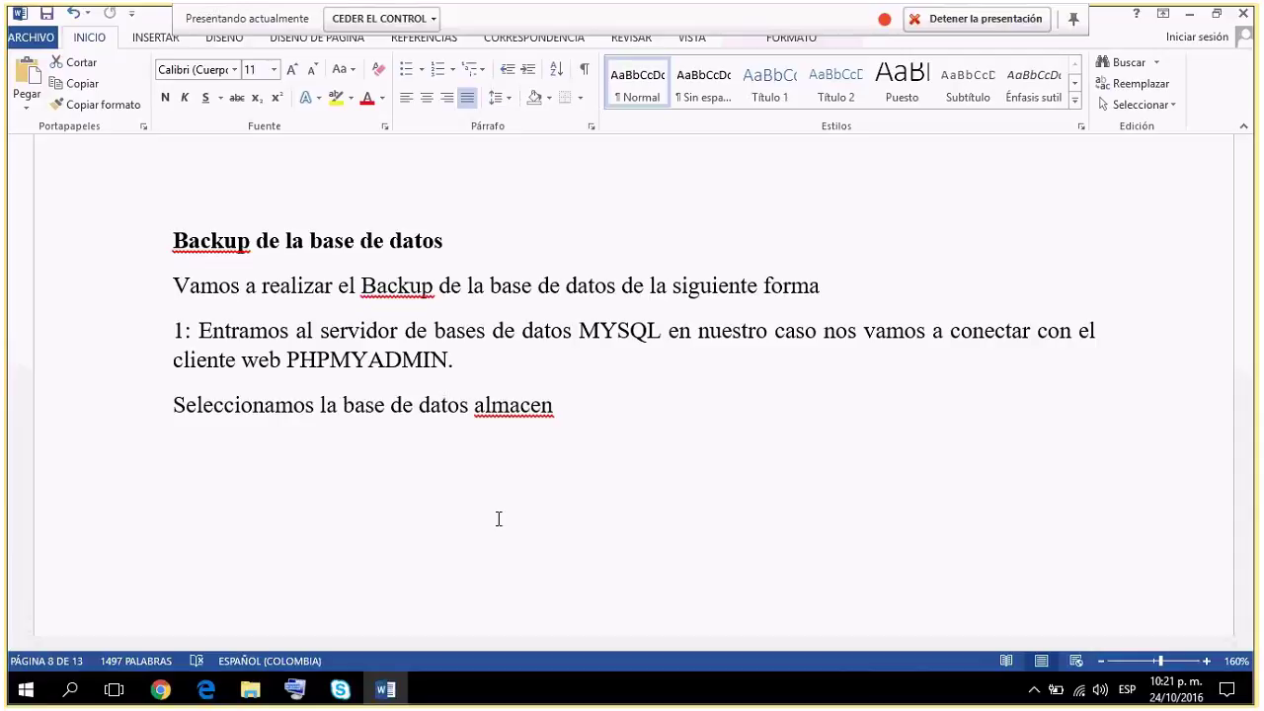
scroll(498, 518, down, 1)
scroll(499, 519, down, 1)
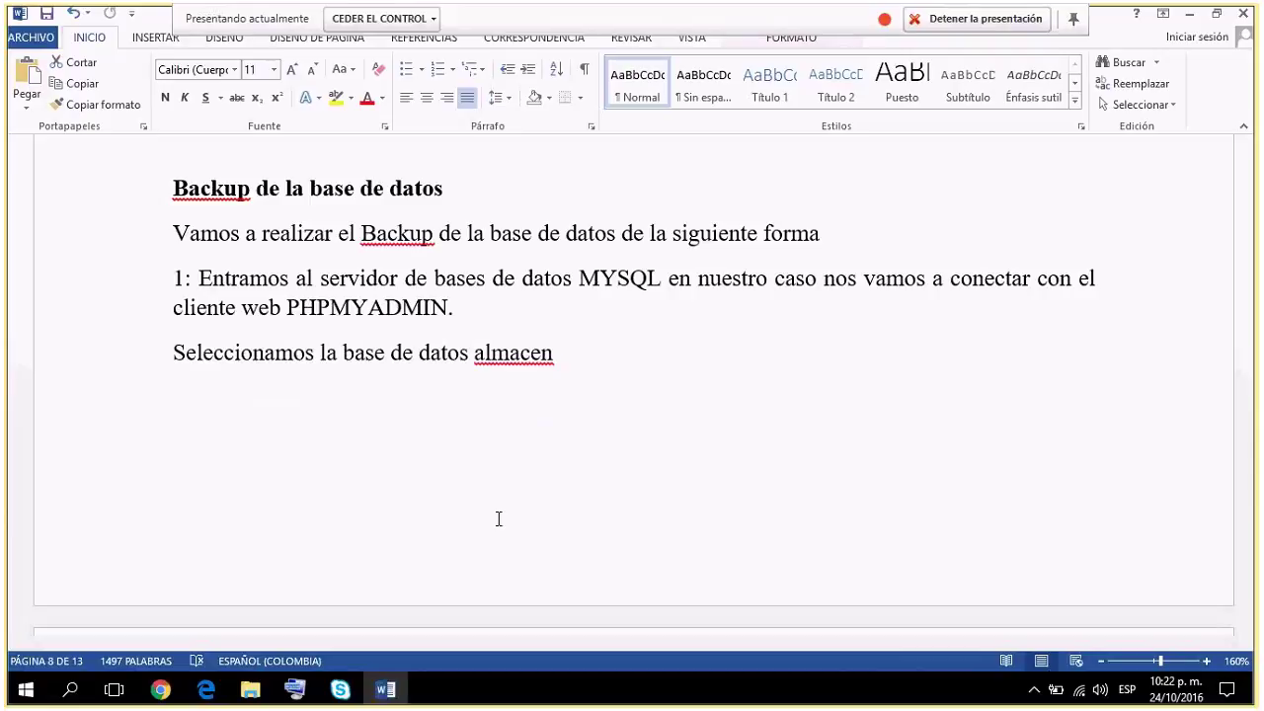
scroll(499, 518, down, 1)
scroll(498, 518, up, 1)
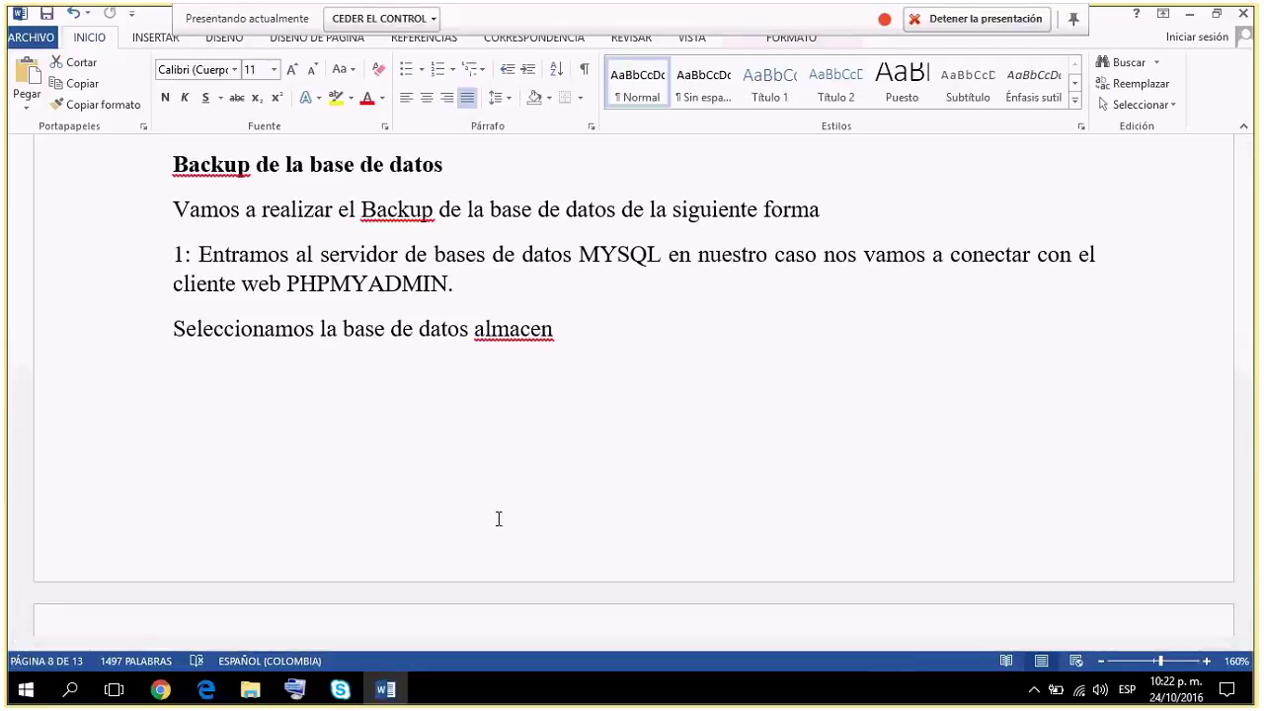
scroll(498, 519, down, 5)
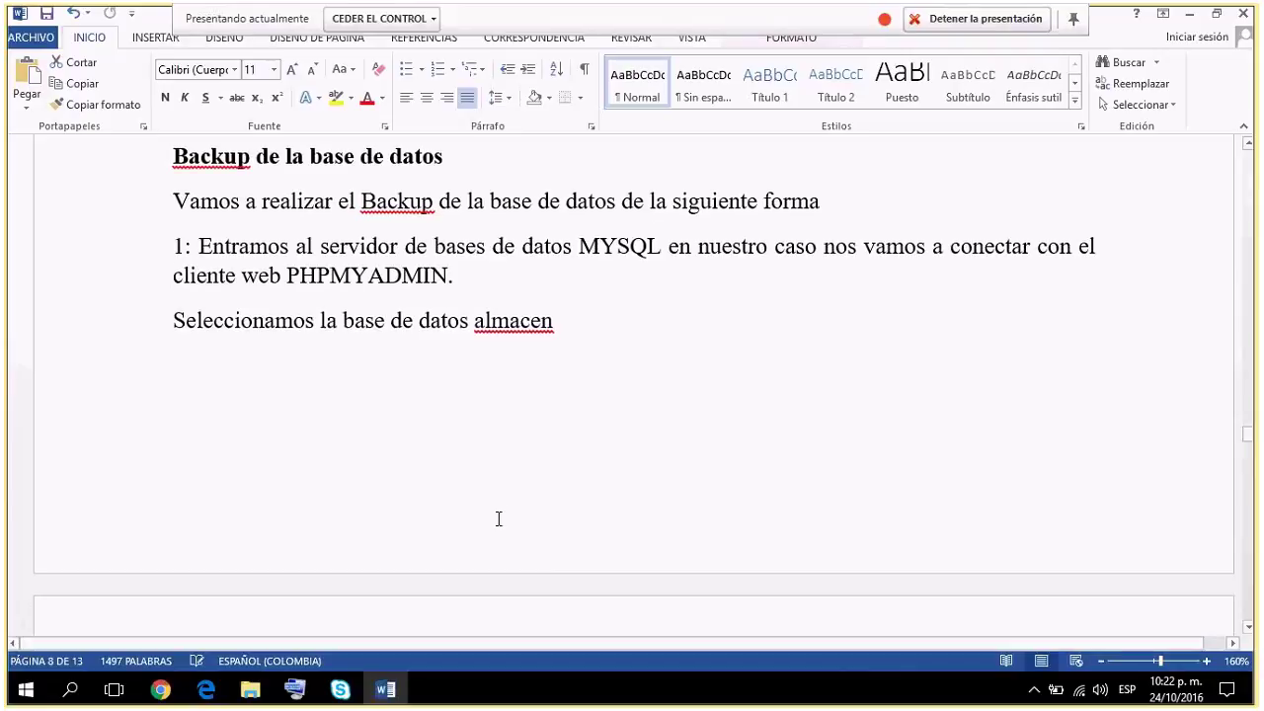
scroll(499, 519, down, 1)
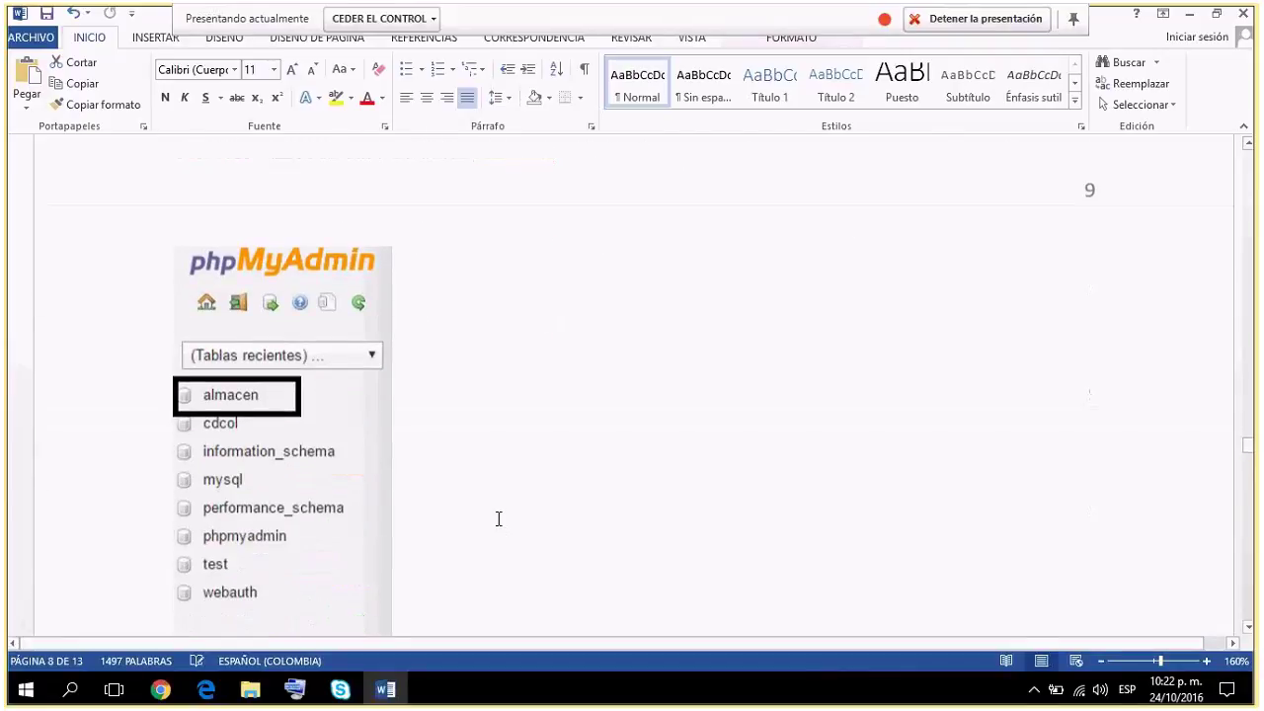
Bring step 2 into view: Exportar, Rápido, SQL format, Continuar, with the export screenshot.
scroll(499, 519, down, 1)
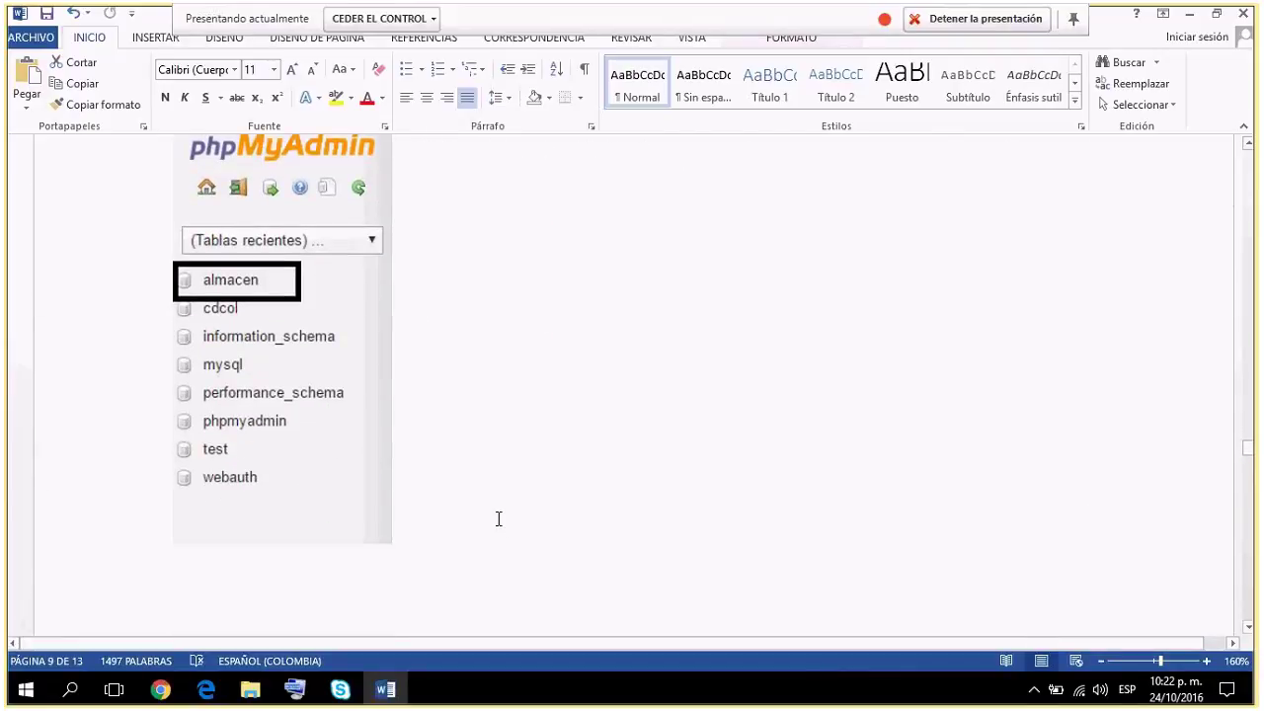
scroll(498, 519, up, 1)
scroll(498, 519, down, 1)
scroll(497, 524, up, 1)
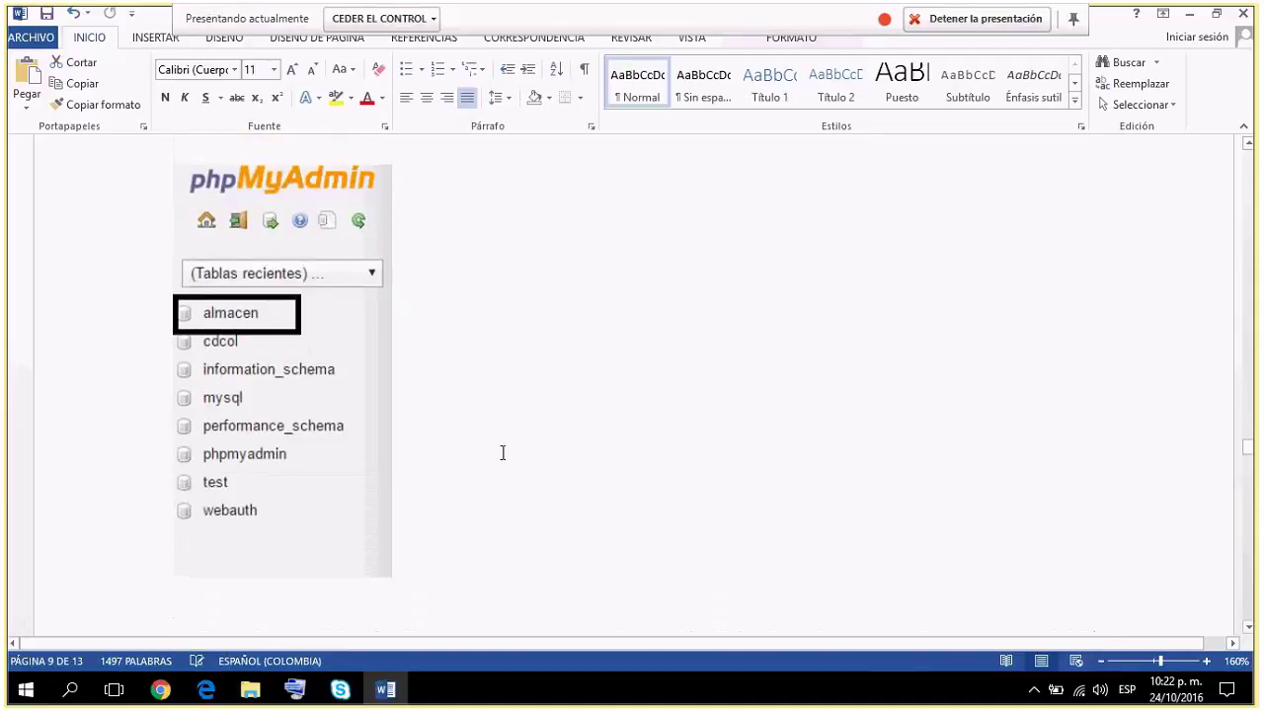
scroll(528, 356, down, 2)
scroll(528, 356, down, 2)
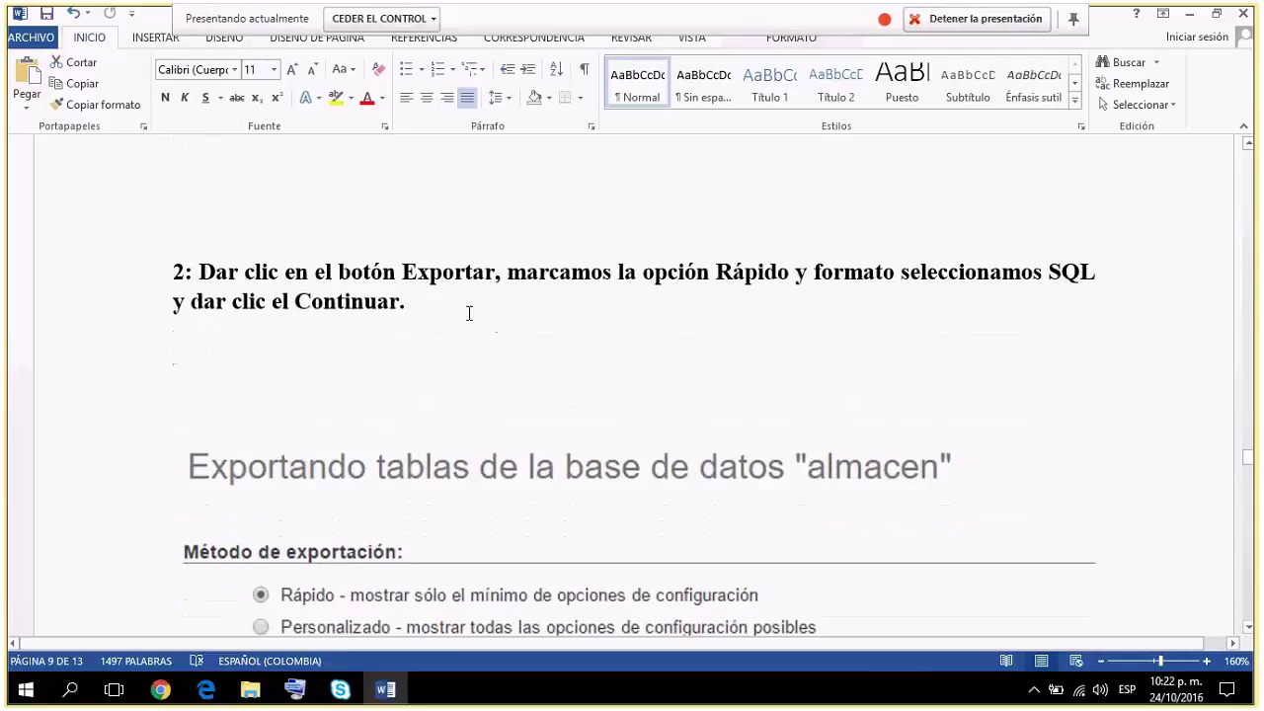
Scroll down through the SQL export screenshot and the instructions that follow.
scroll(598, 342, down, 1)
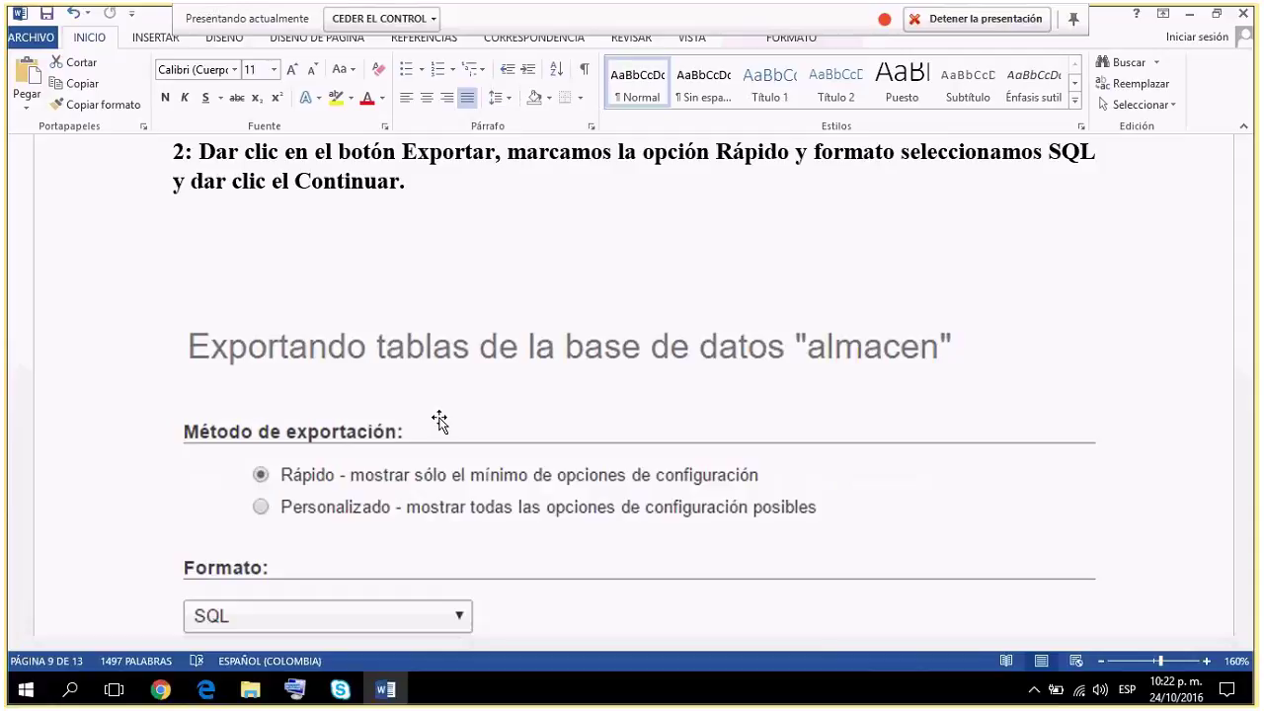
scroll(439, 422, down, 1)
scroll(439, 421, down, 4)
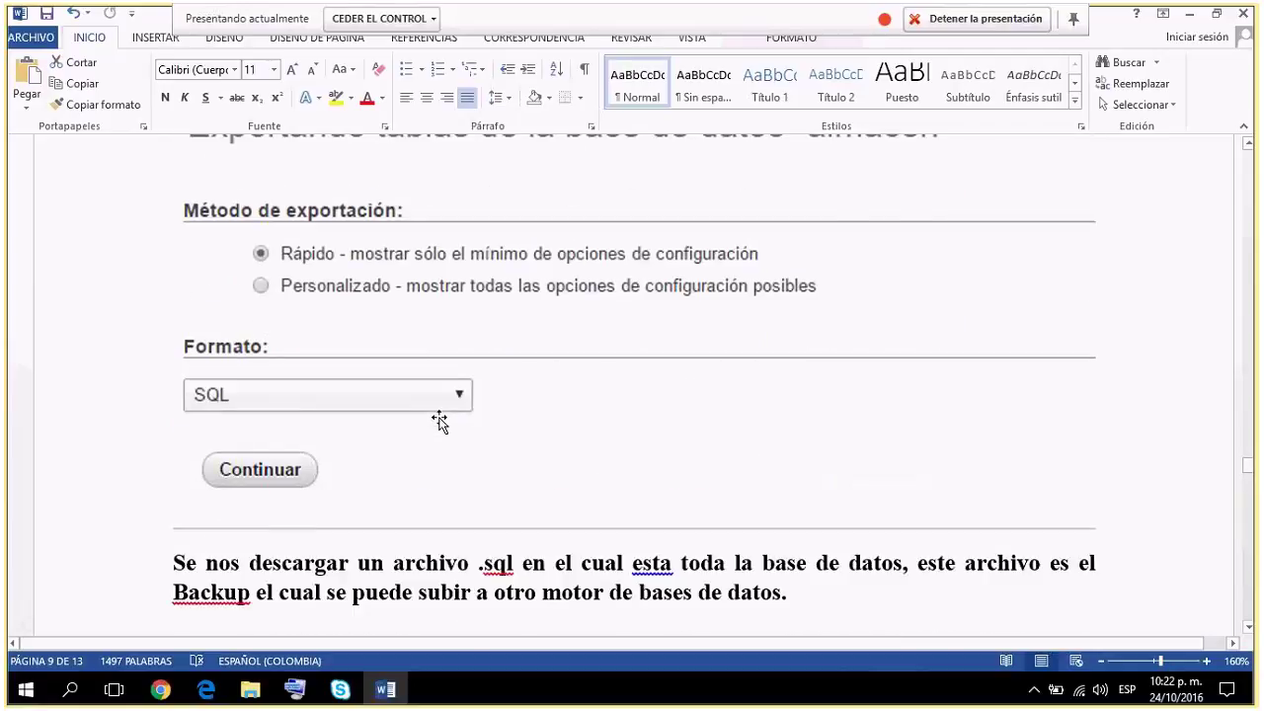
scroll(439, 422, down, 1)
scroll(439, 421, down, 1)
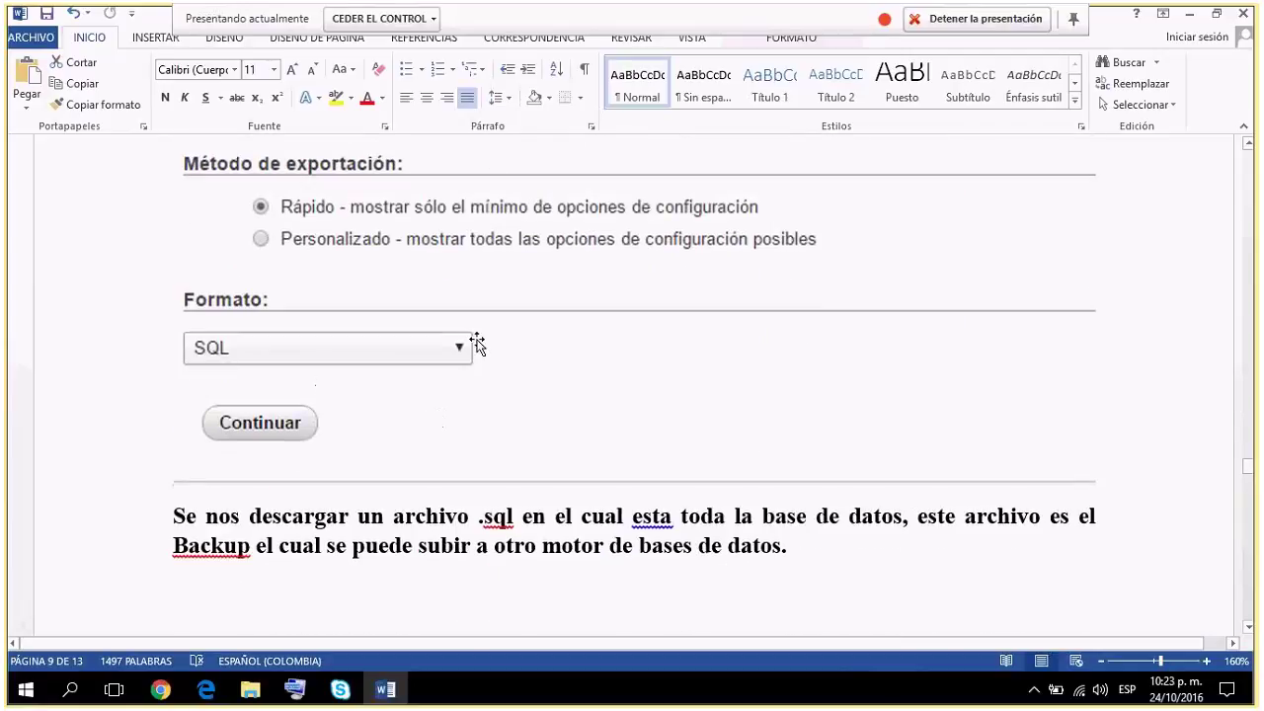
scroll(477, 341, down, 3)
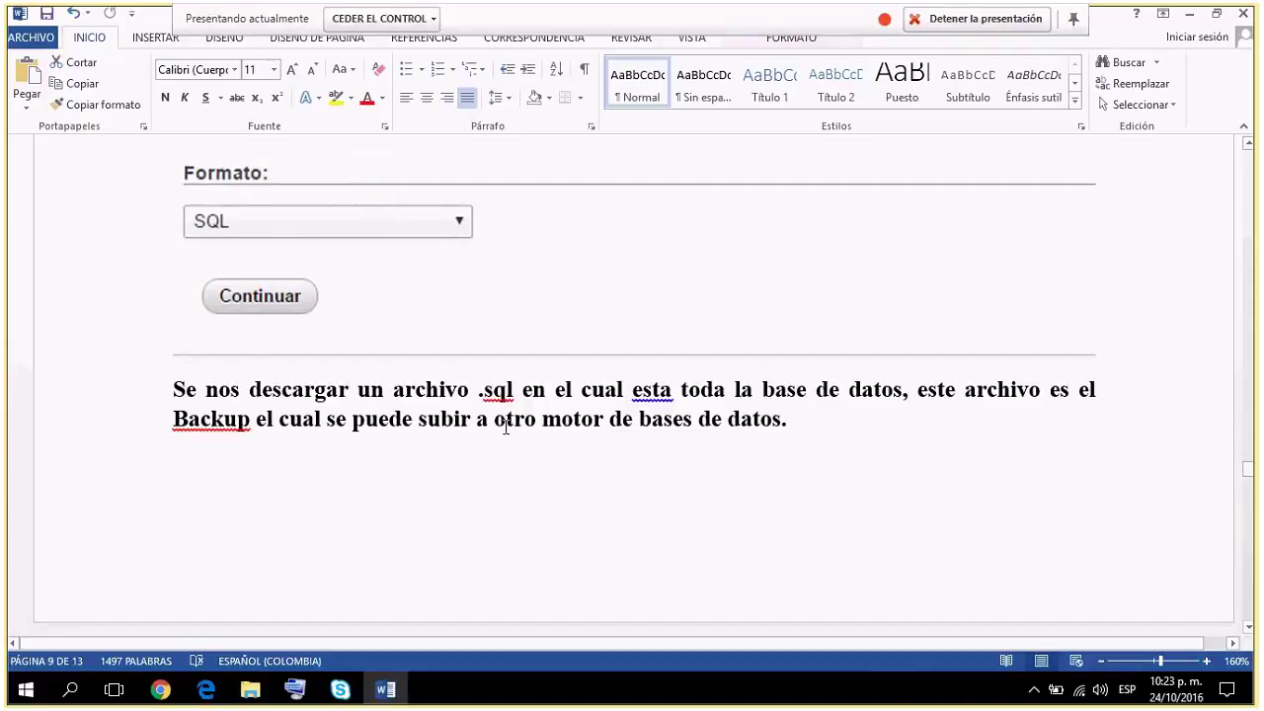
Highlight then deselect 'sql' in the paragraph, and move on to page 10's Descargas folder screenshot.
drag(483, 389, 514, 390)
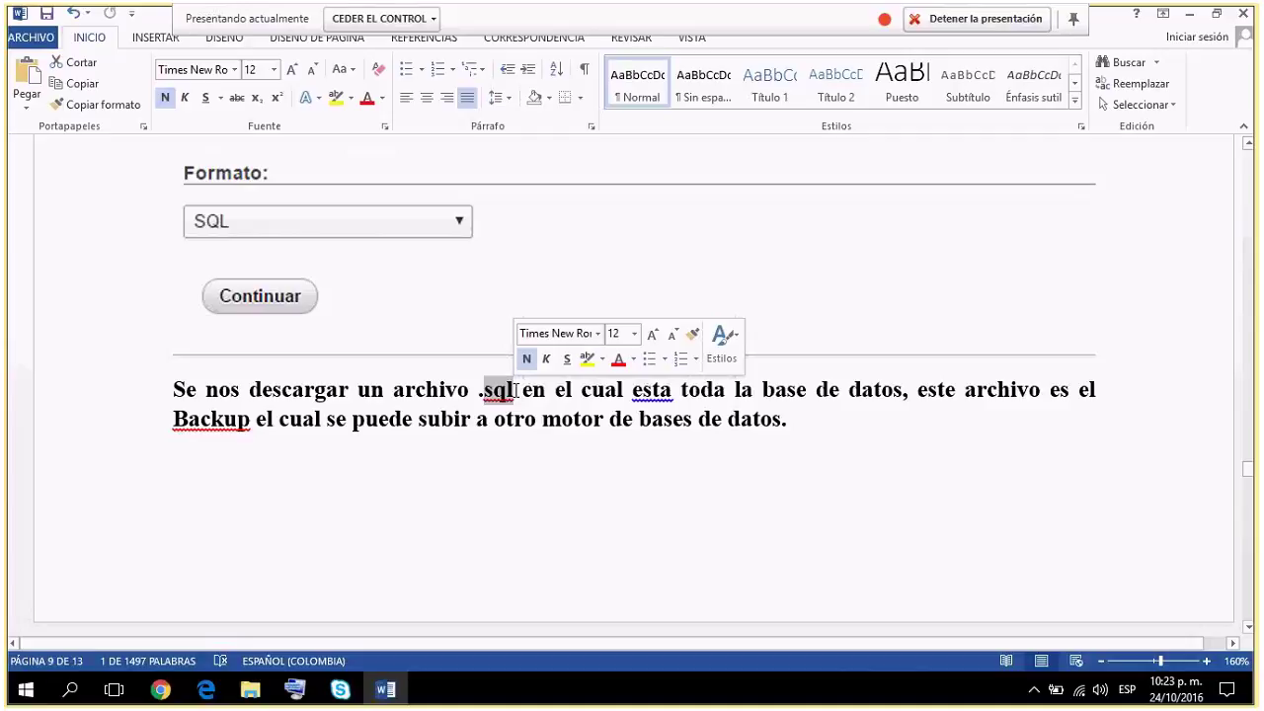
click(211, 443)
scroll(212, 443, down, 5)
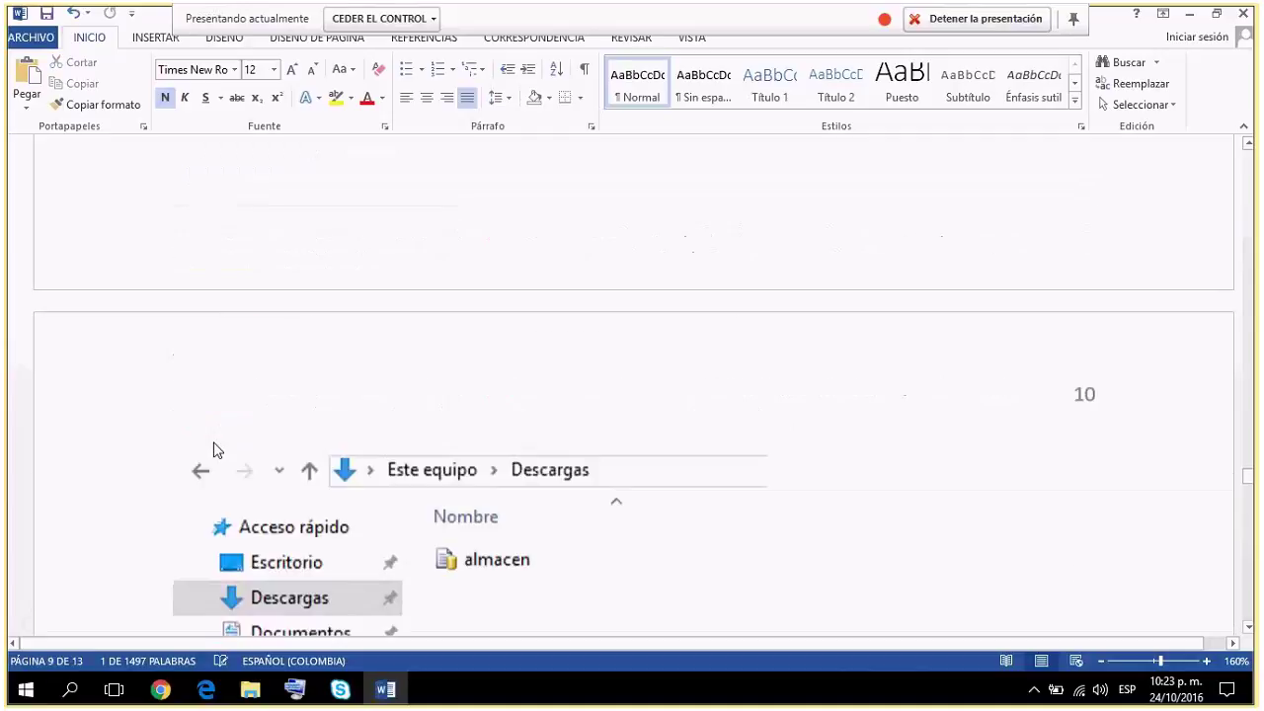
Scroll to the heading '¿Qué más otras opciones de seguridad implementaría en la Base de Datos?'.
scroll(216, 447, down, 2)
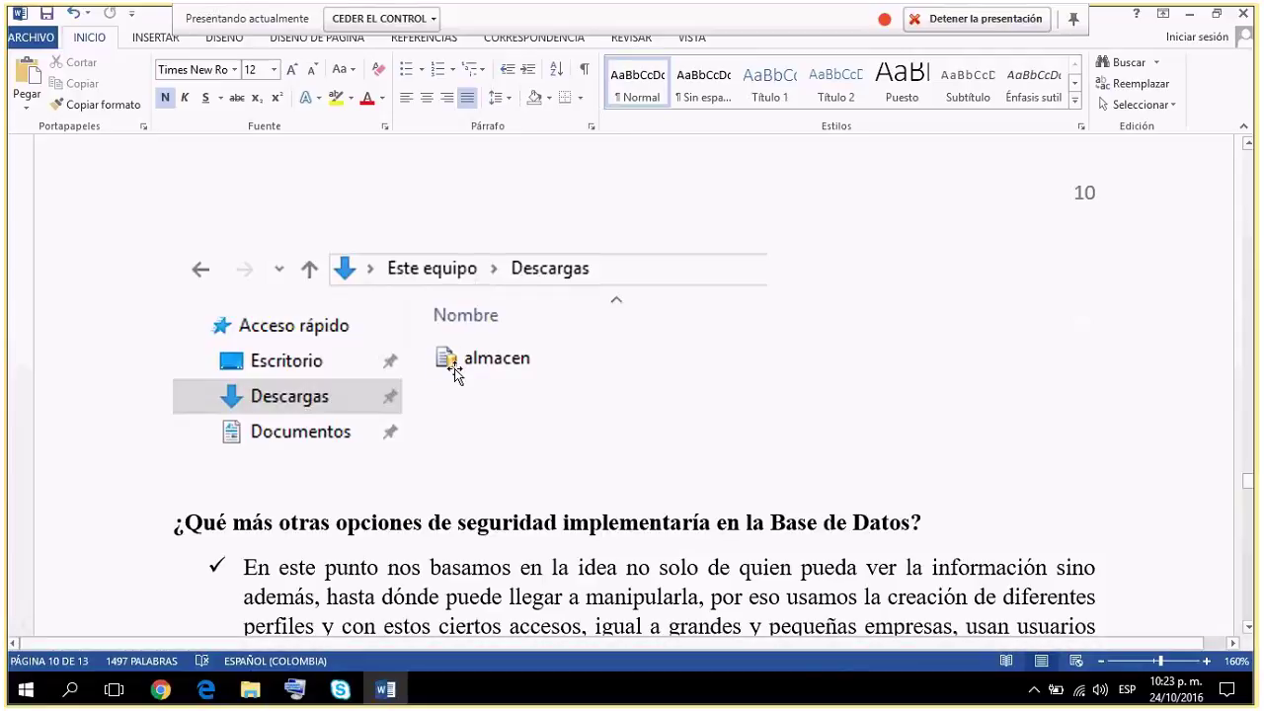
scroll(456, 371, down, 1)
scroll(456, 369, down, 2)
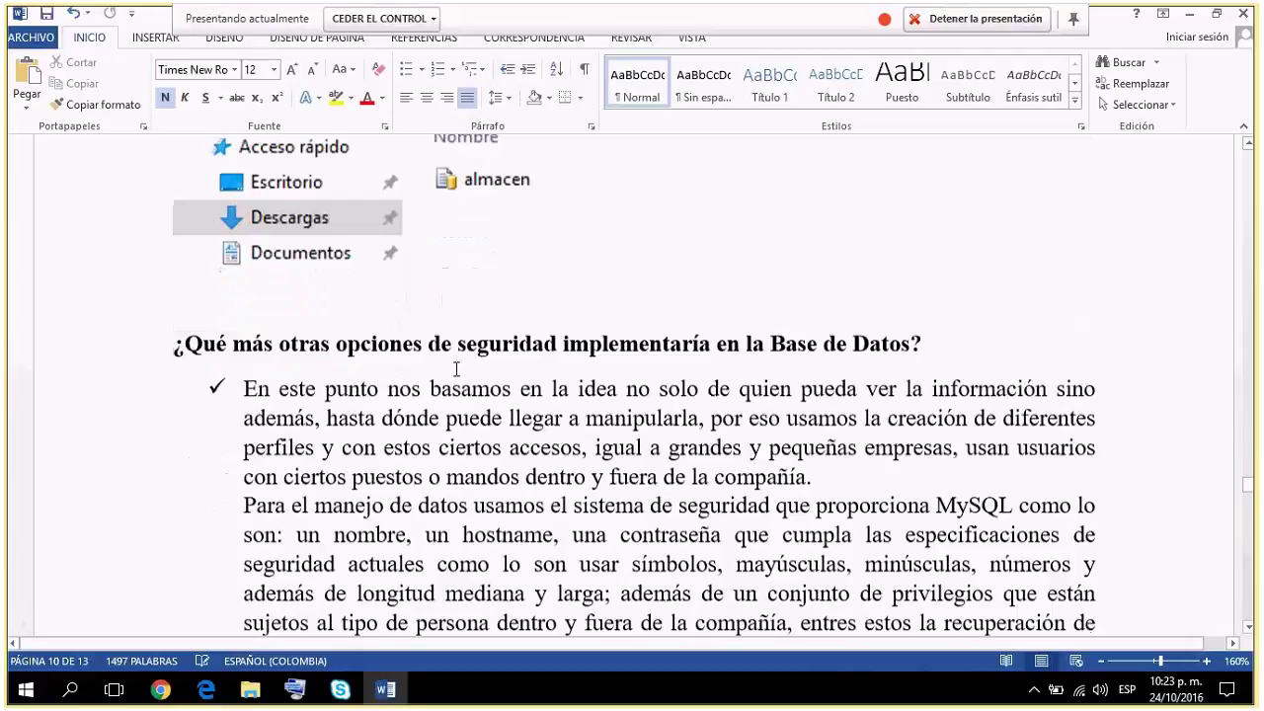
scroll(456, 369, down, 2)
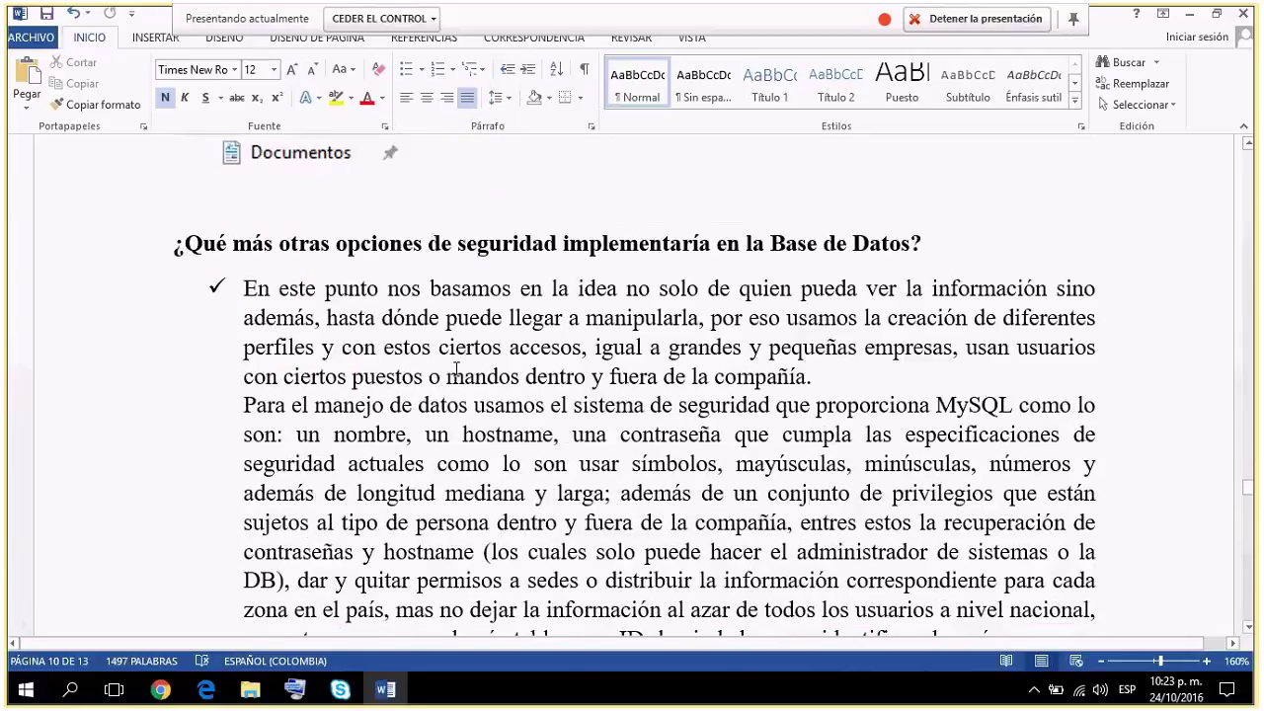
scroll(456, 371, down, 1)
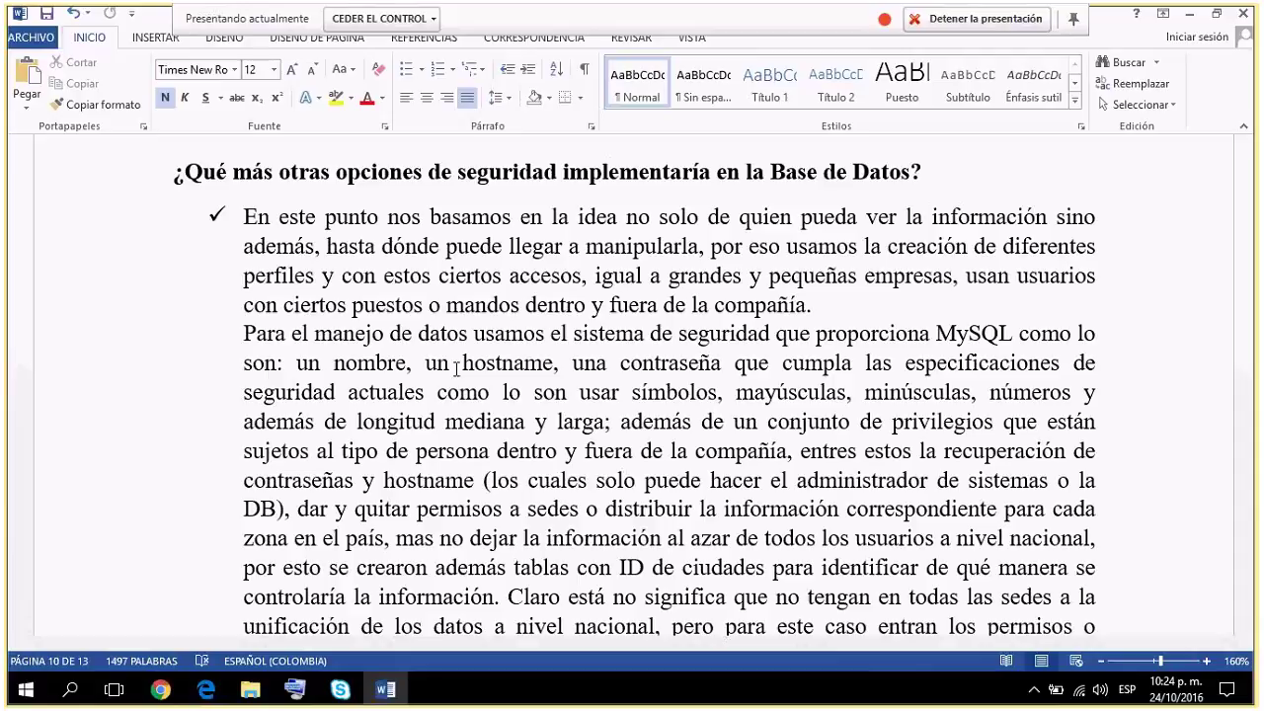
scroll(456, 367, down, 1)
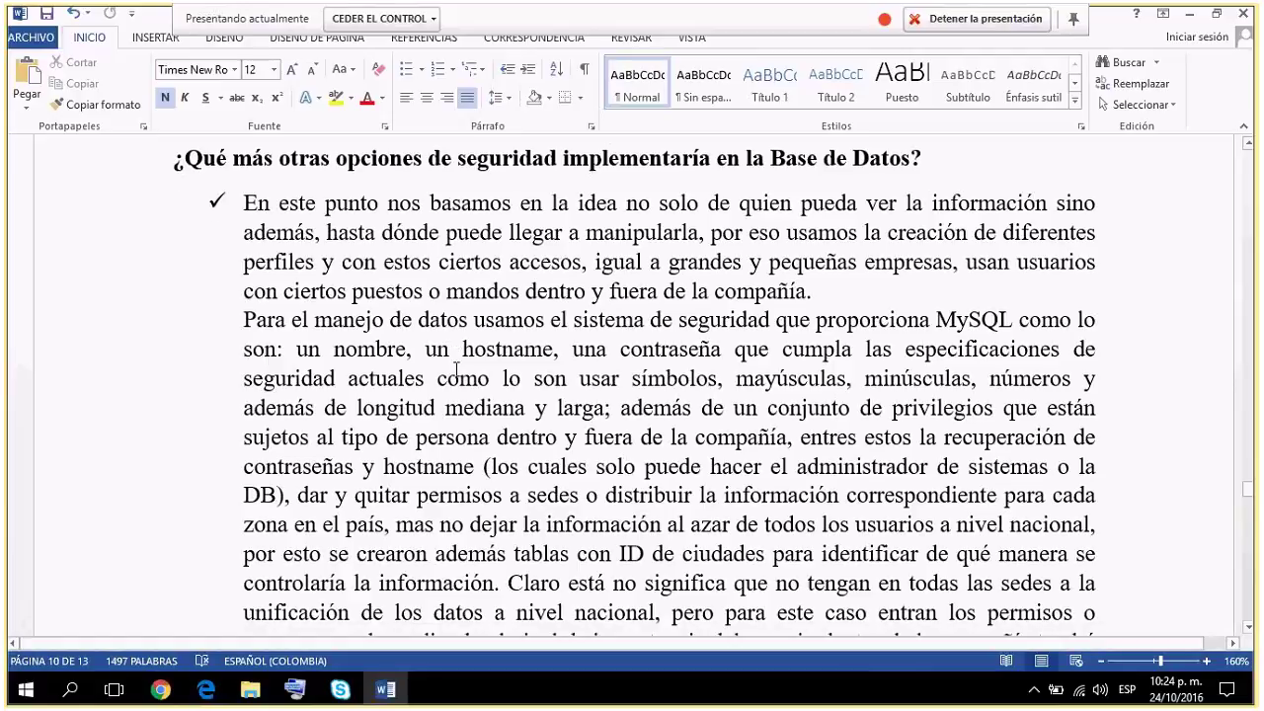
scroll(456, 367, down, 1)
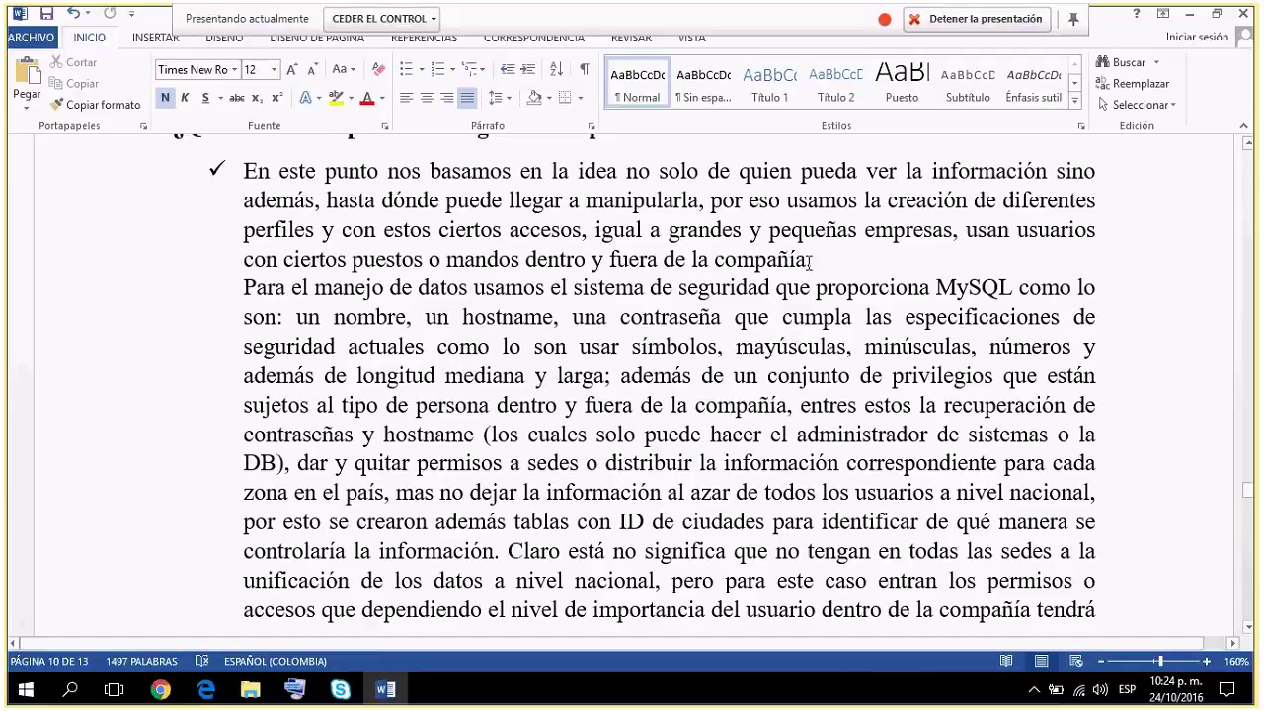
drag(633, 345, 580, 371)
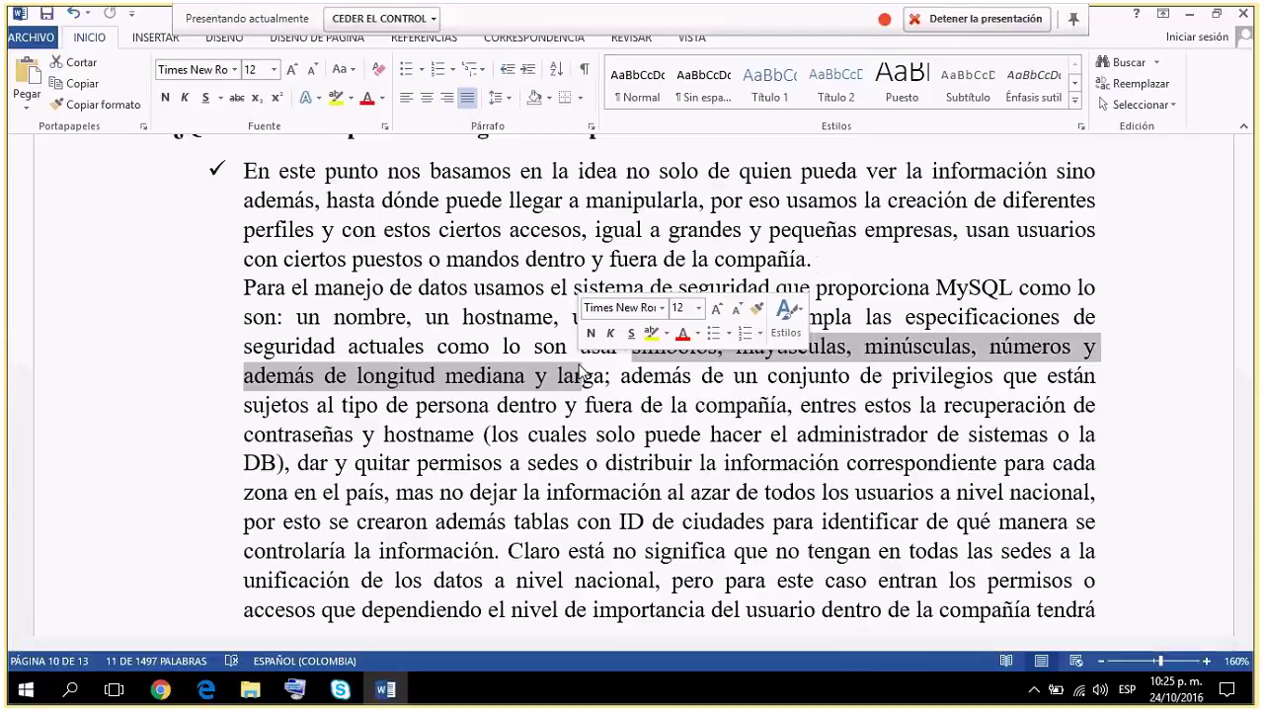
Reselect and clear the password requirements through 'larga;', then scroll to the bullet on creating forms.
click(612, 374)
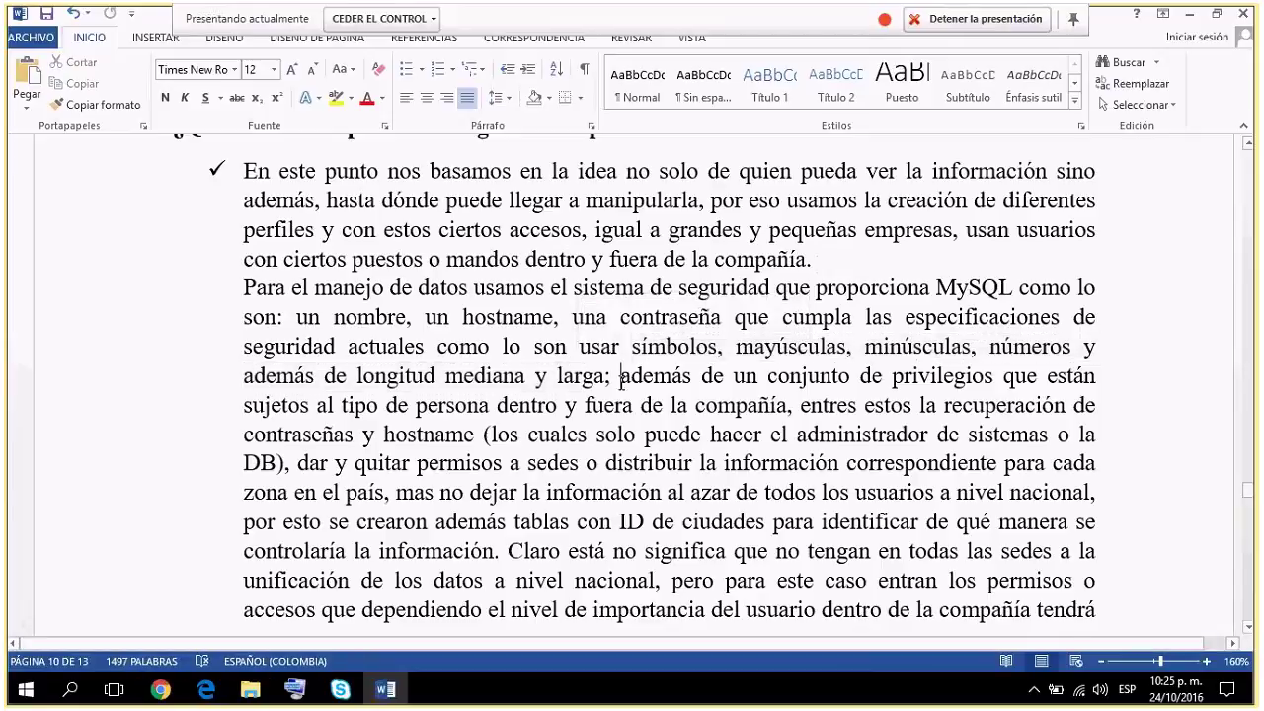
shift+click(629, 348)
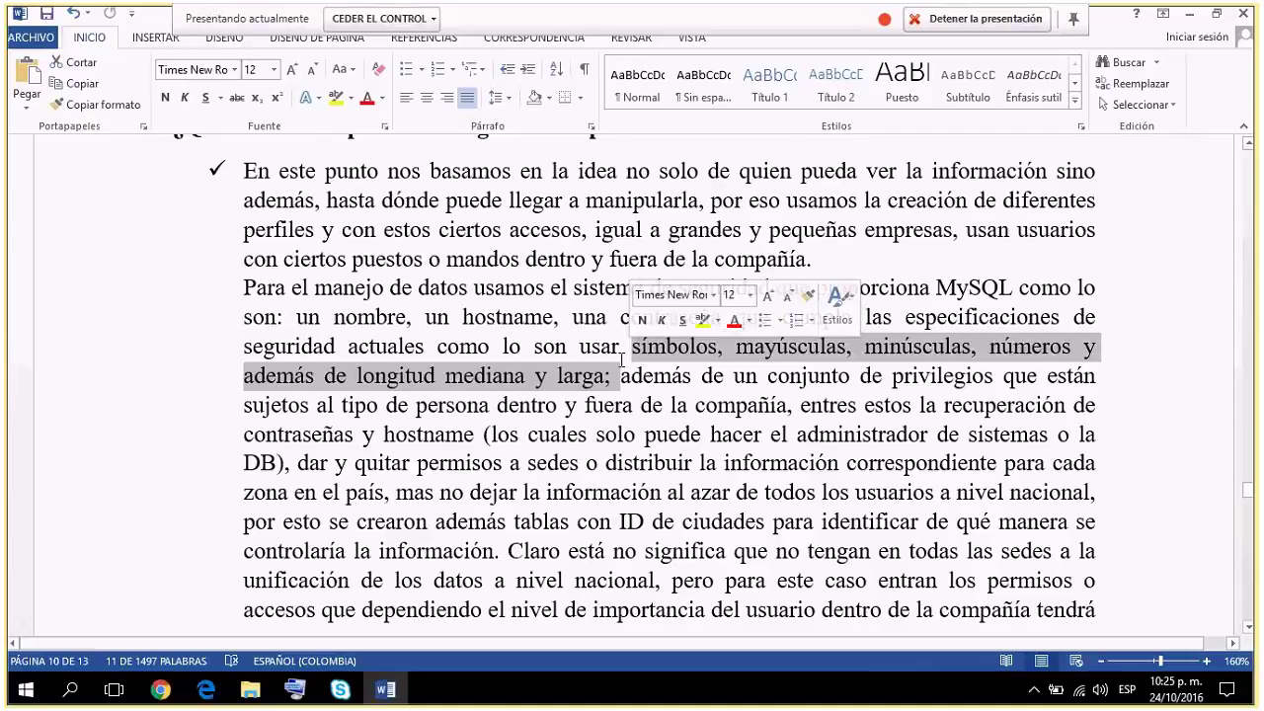
click(632, 439)
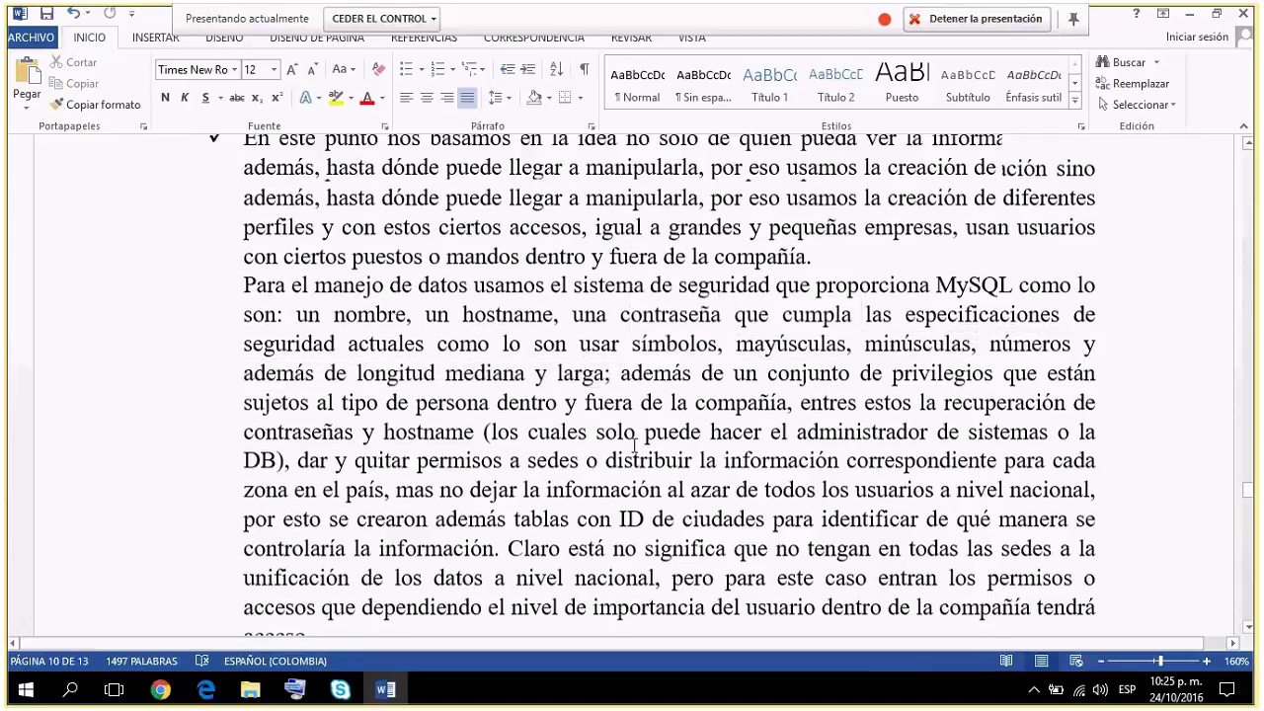
scroll(765, 377, down, 1)
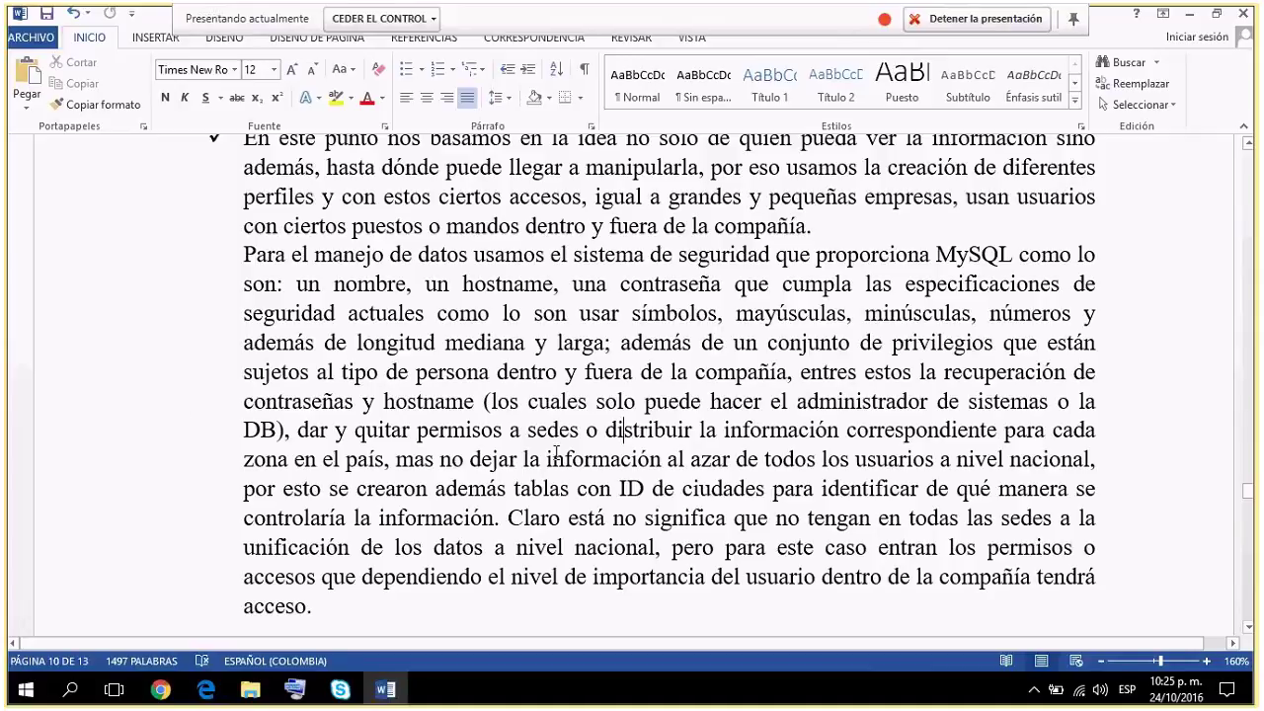
scroll(556, 452, down, 1)
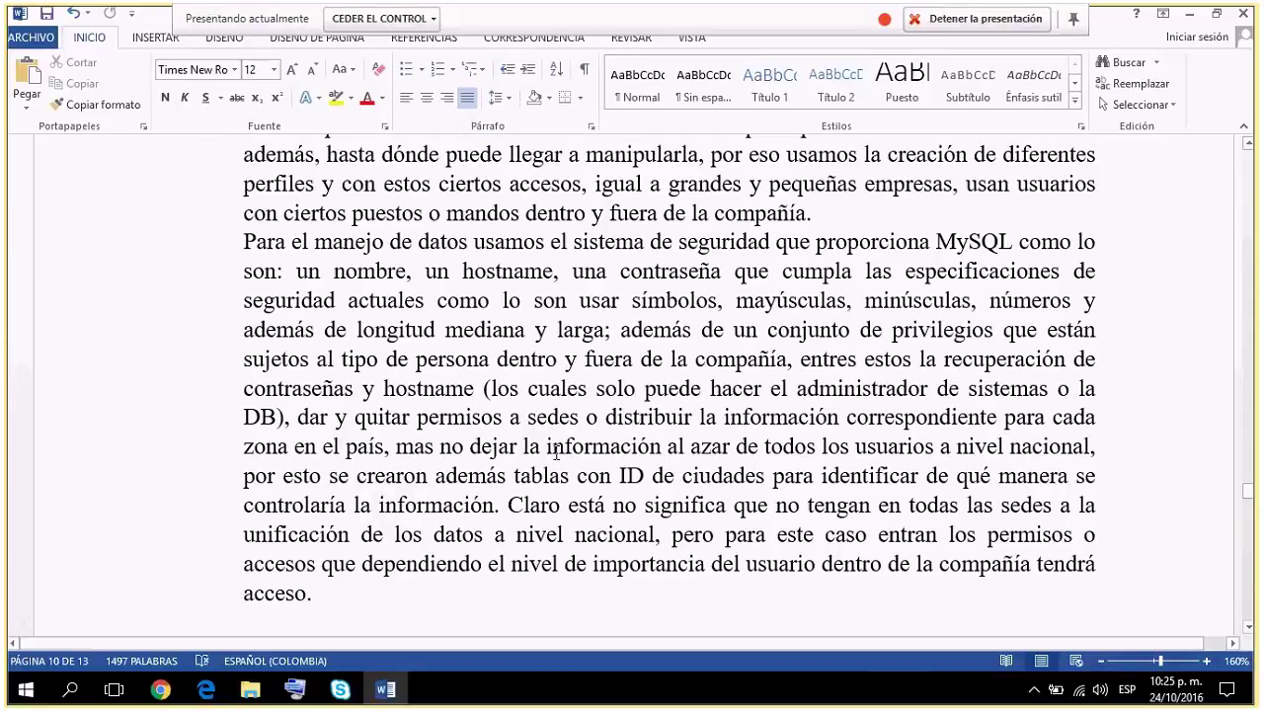
scroll(556, 452, down, 1)
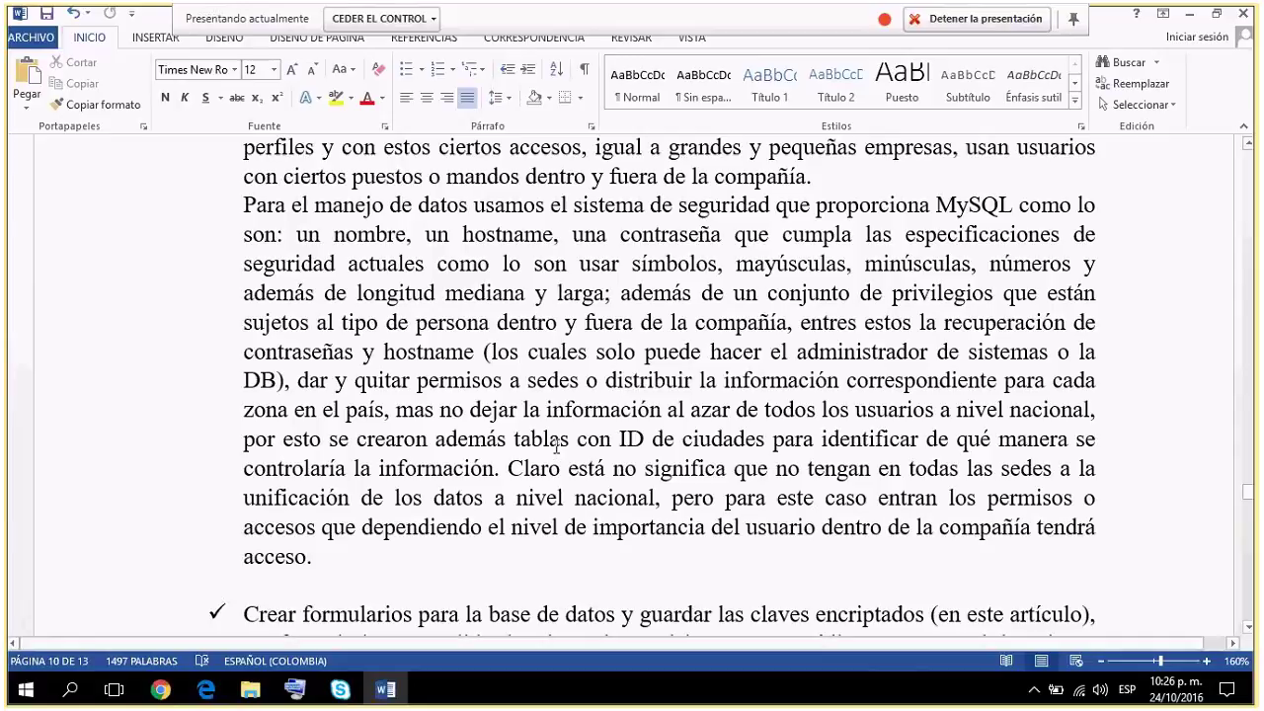
Scroll down to the bullets on AES_ENCRYPT and AES_DECRYPT table encryption.
scroll(557, 447, down, 1)
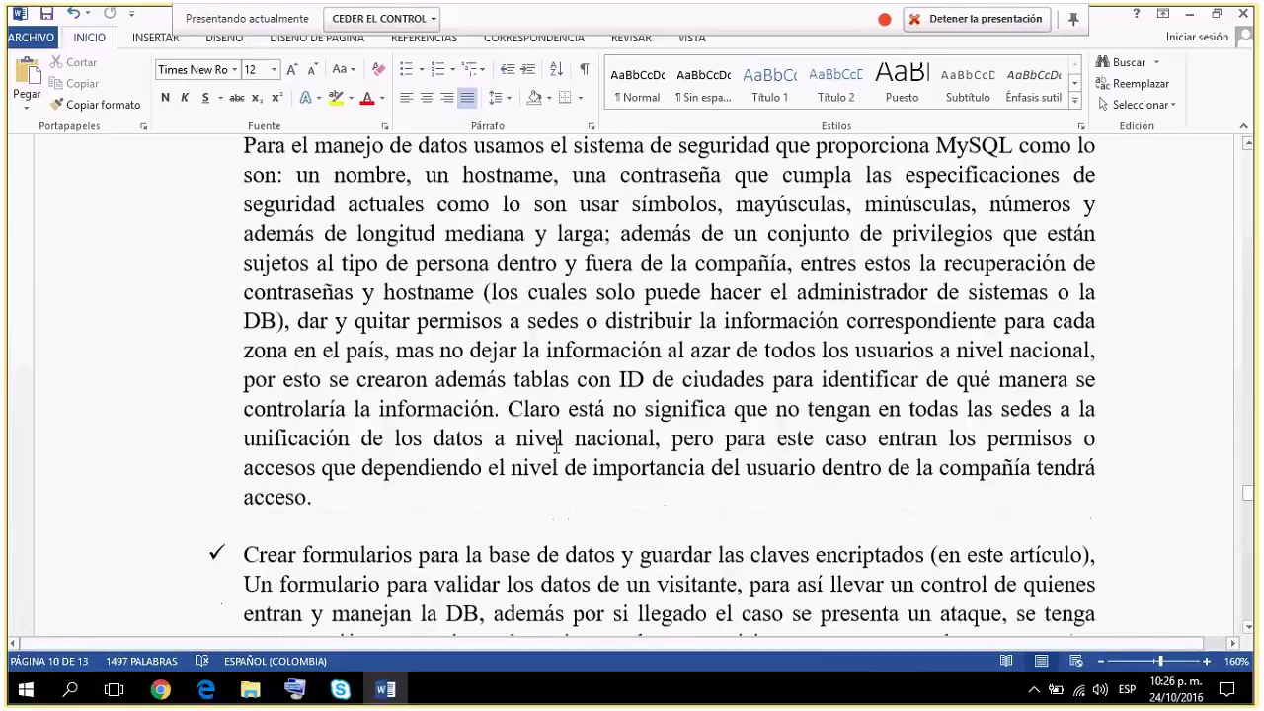
scroll(557, 446, down, 2)
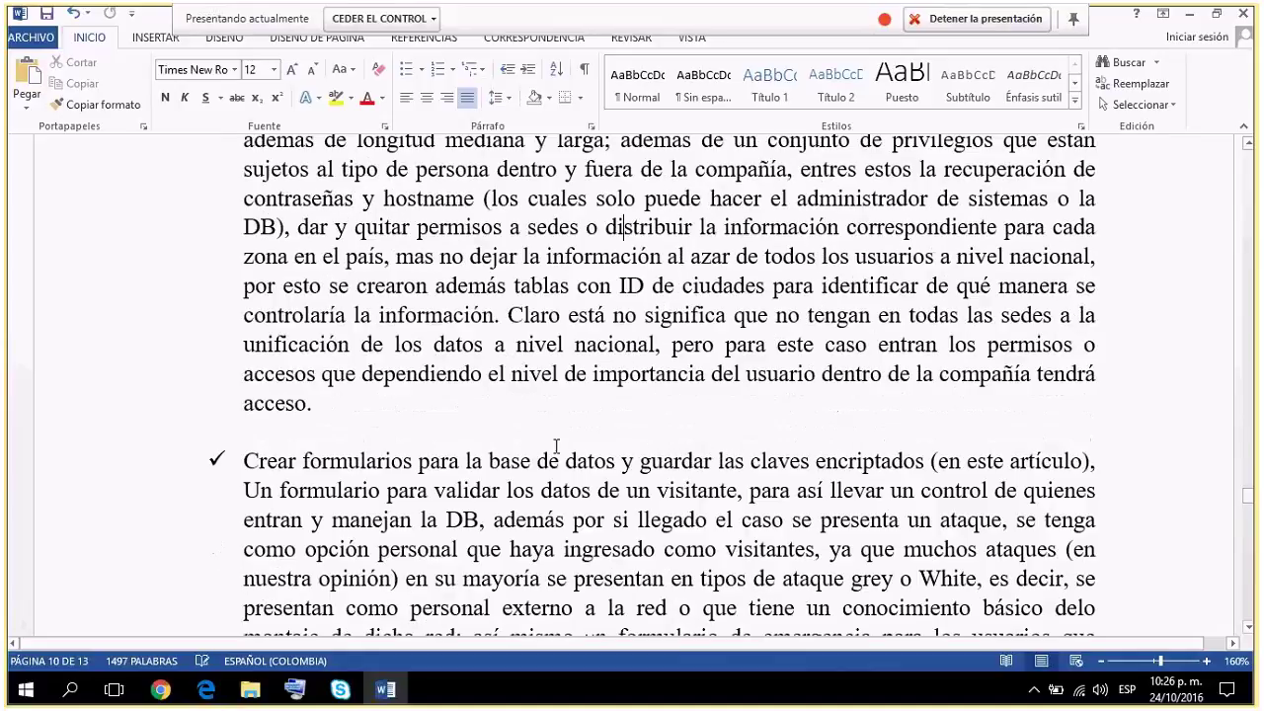
scroll(557, 446, down, 2)
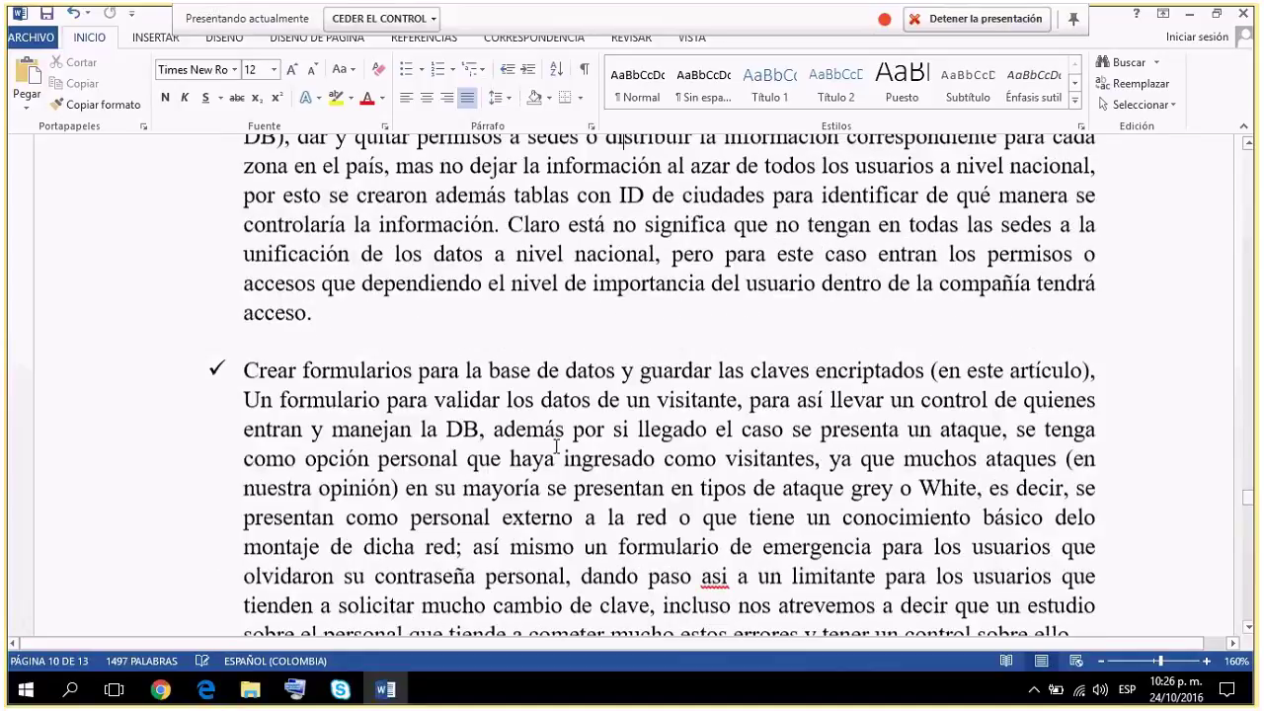
scroll(557, 446, down, 4)
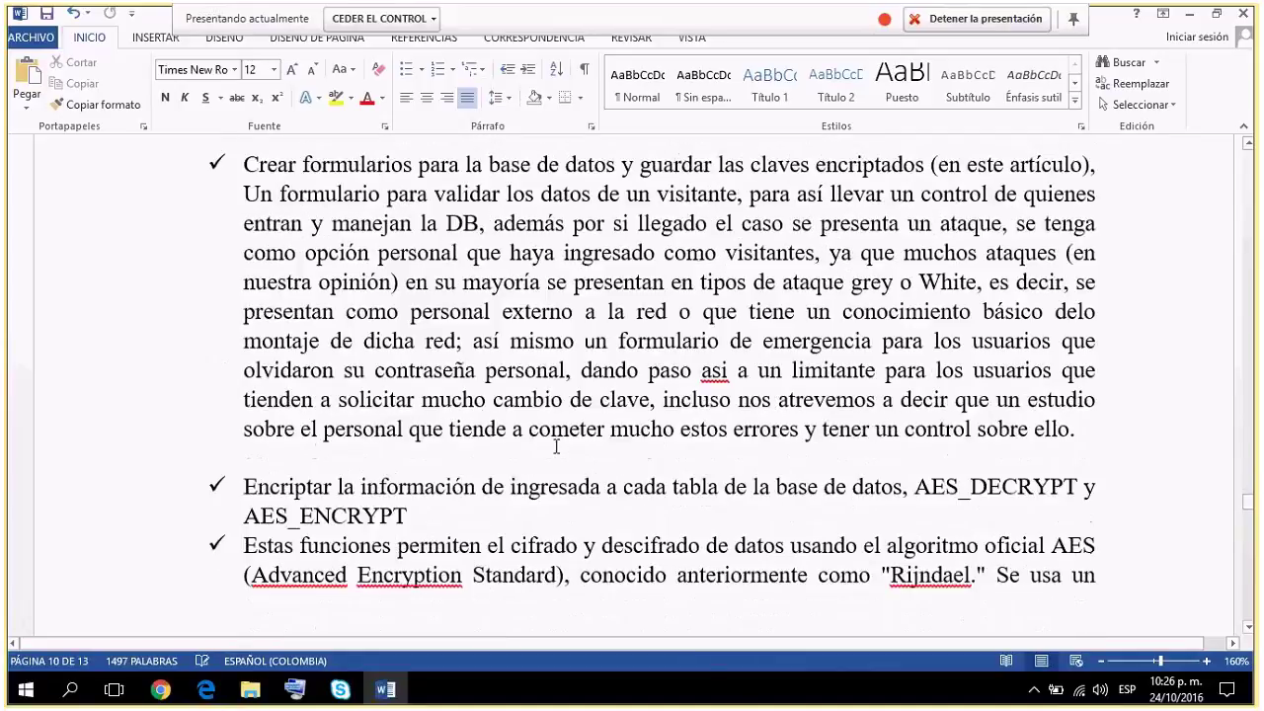
scroll(557, 446, down, 1)
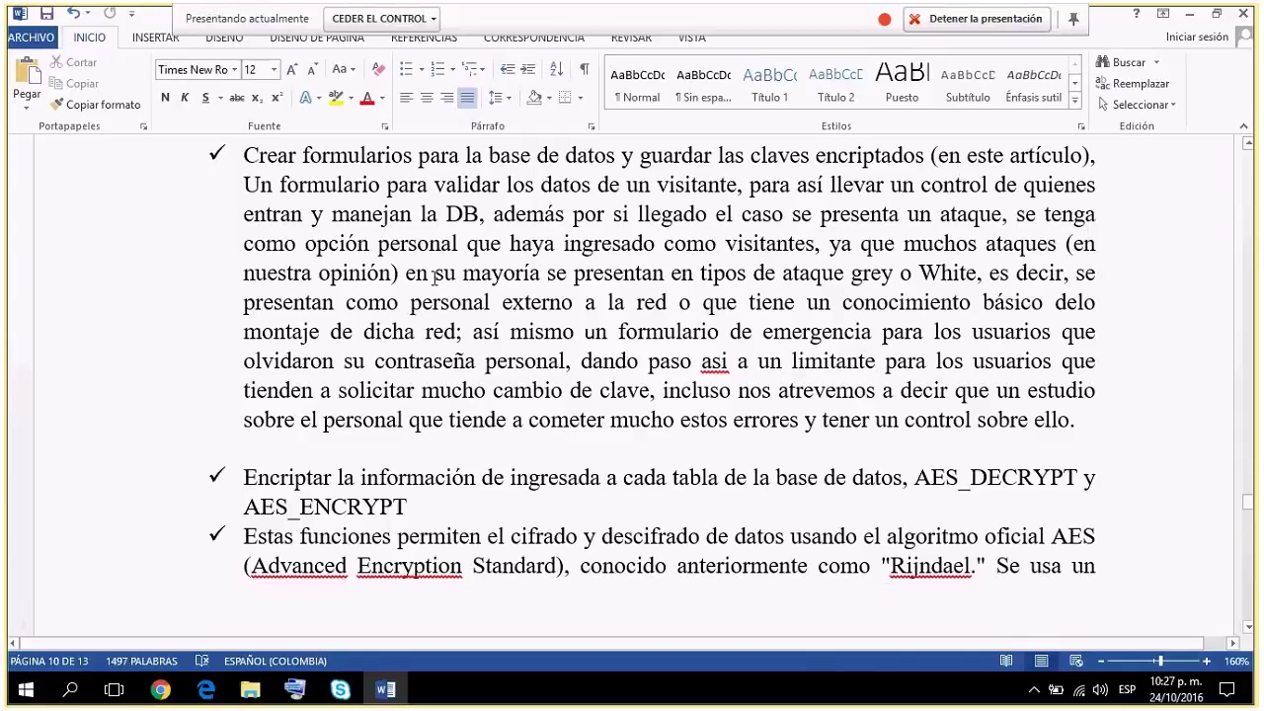
click(851, 273)
shift+click(981, 274)
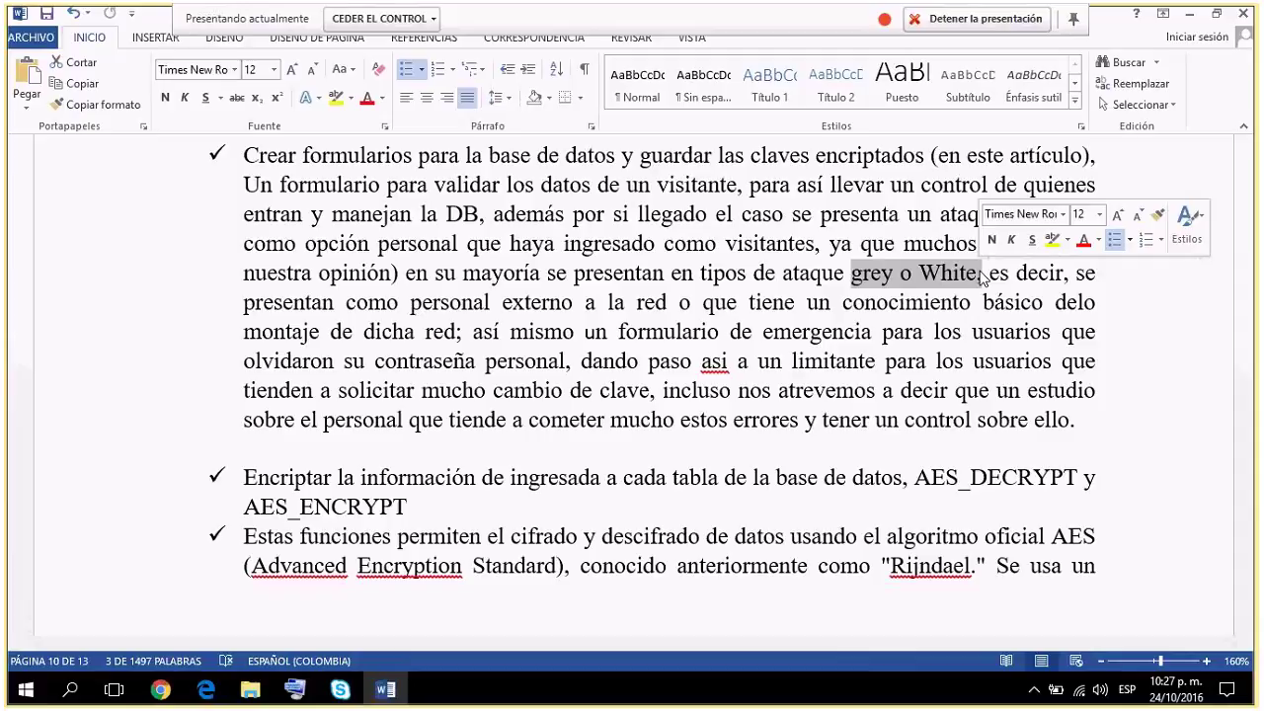
double_click(862, 275)
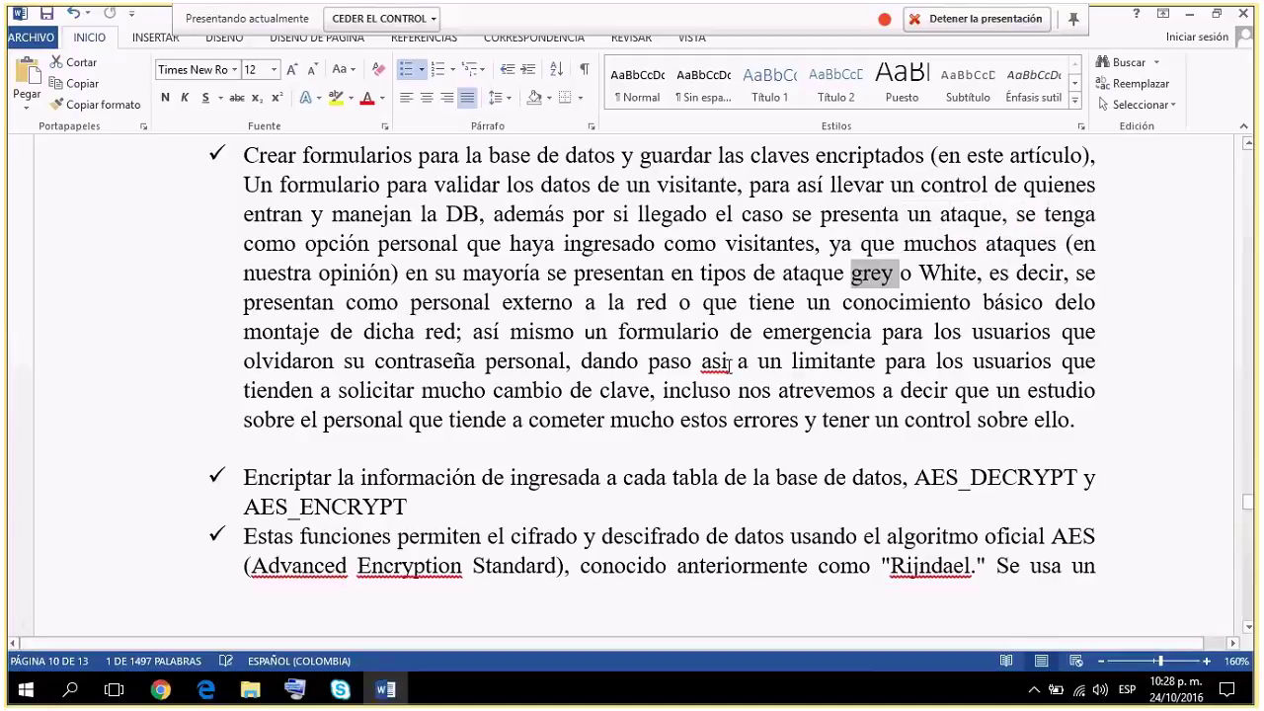
scroll(728, 365, down, 1)
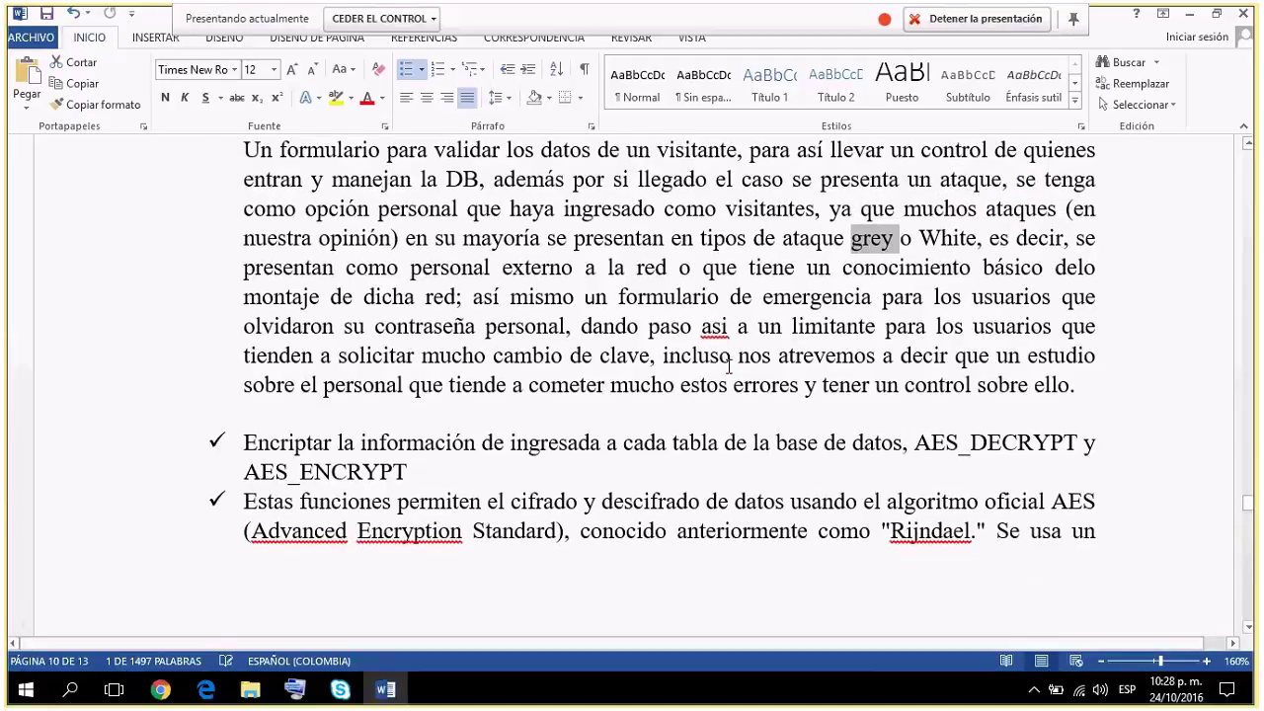
scroll(728, 368, down, 1)
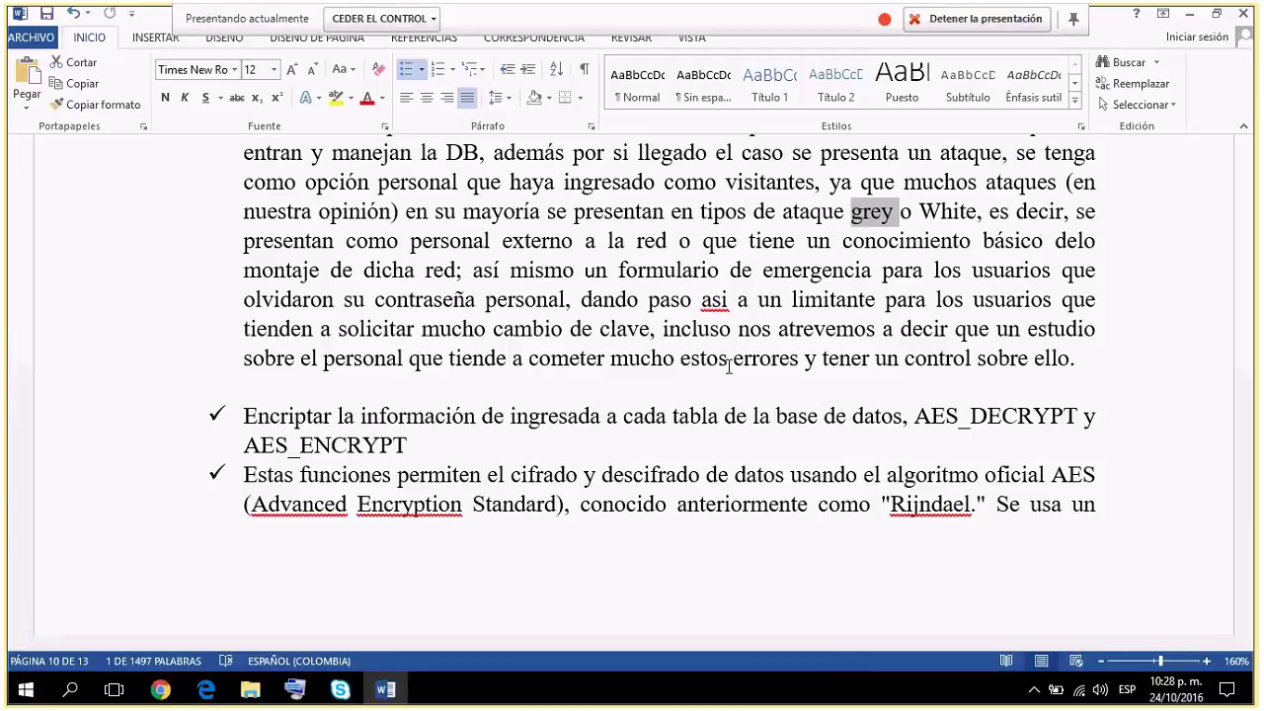
scroll(729, 366, down, 1)
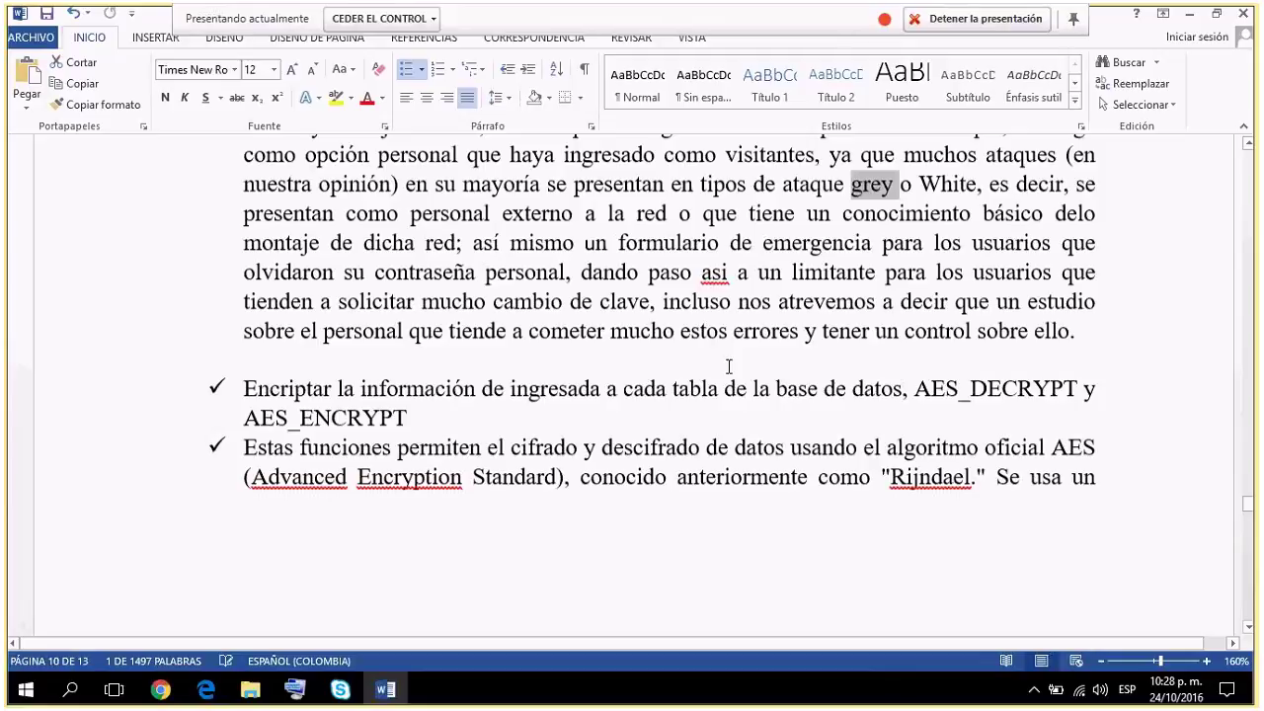
scroll(729, 366, down, 3)
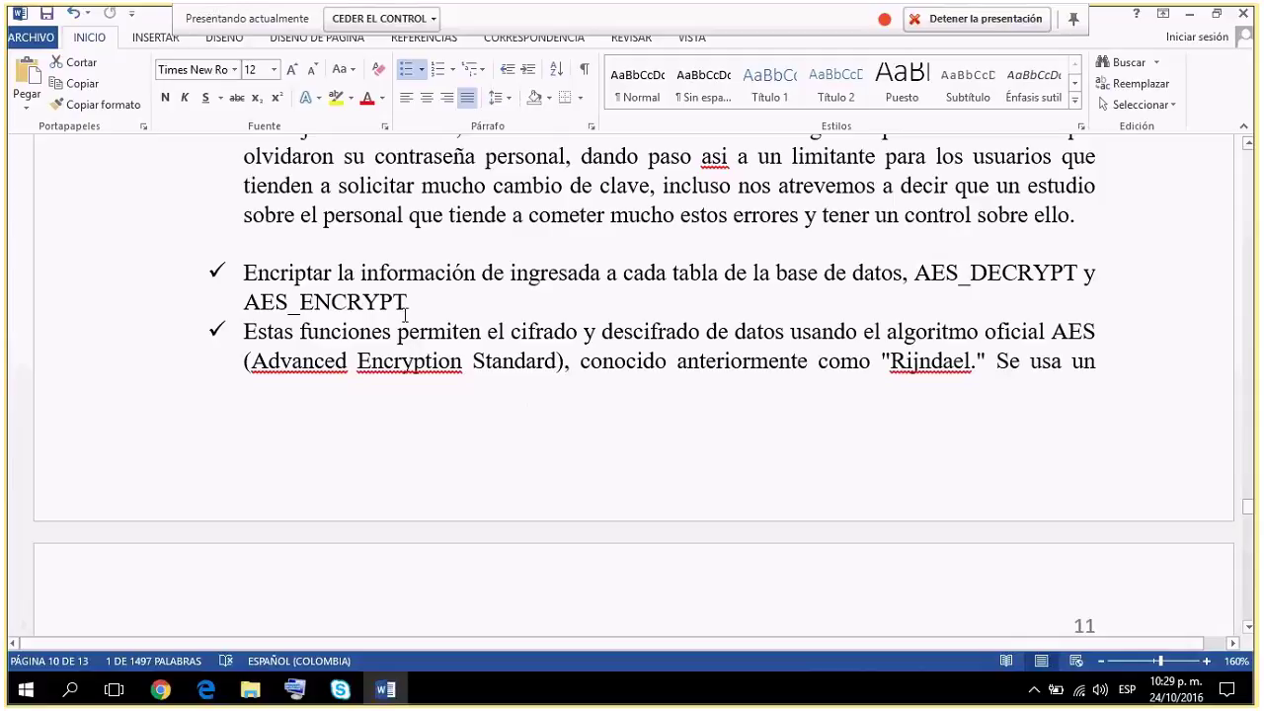
drag(406, 306, 227, 302)
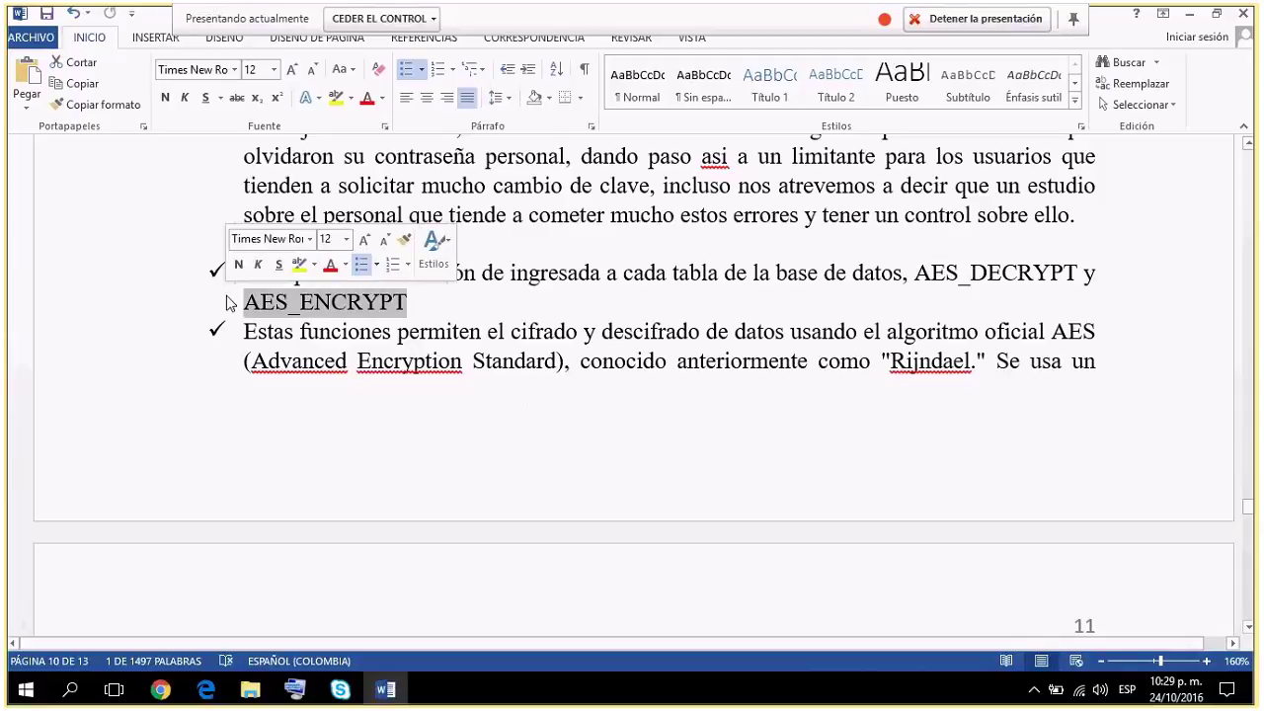
double_click(1079, 278)
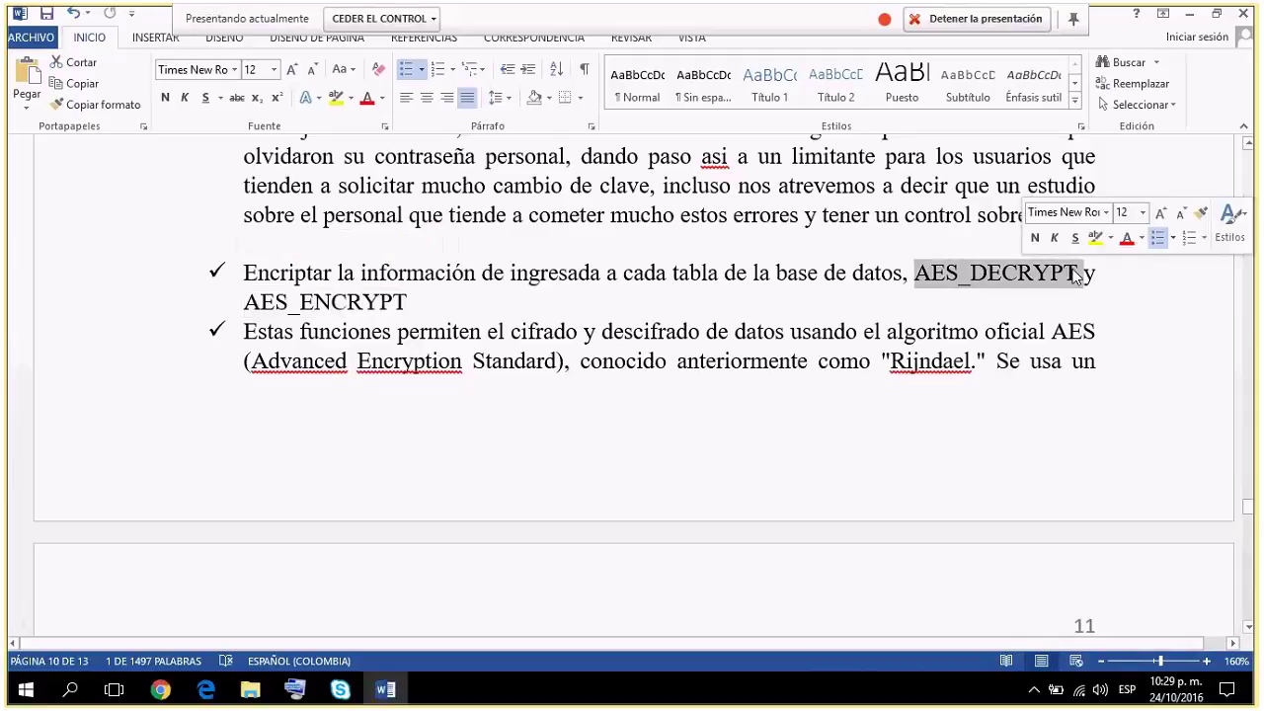
drag(409, 302, 237, 312)
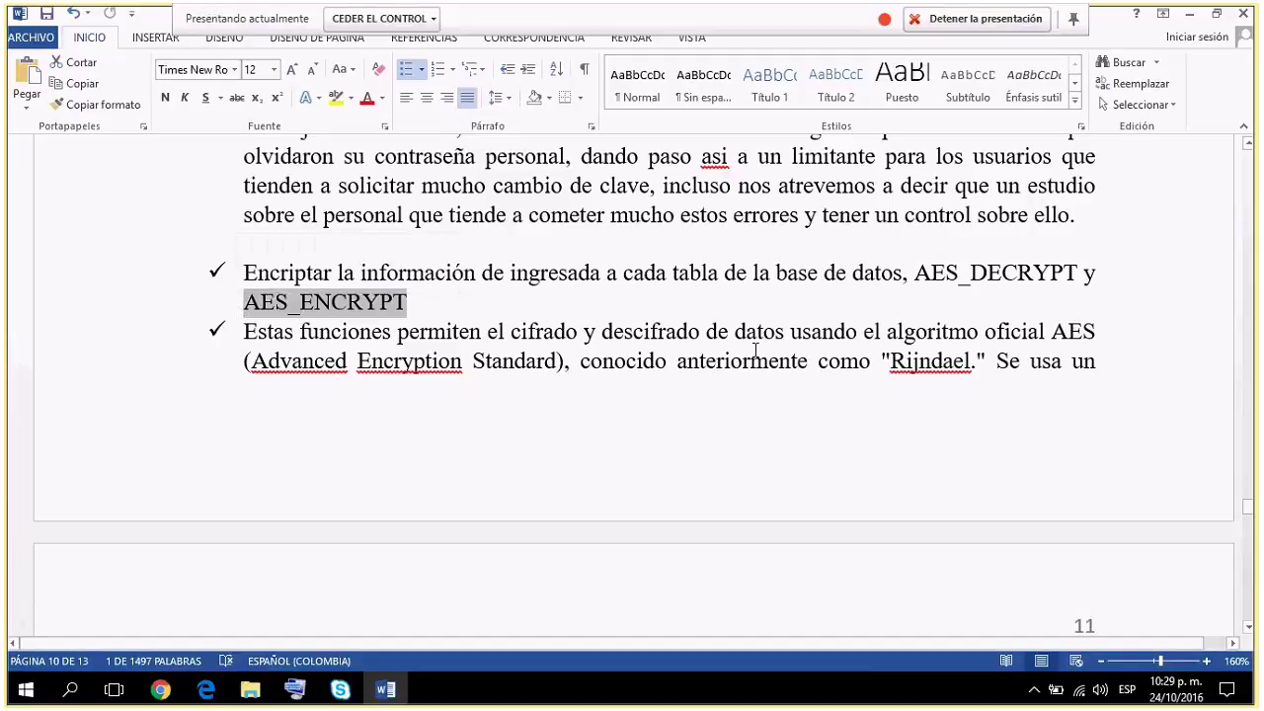
drag(914, 274, 1054, 278)
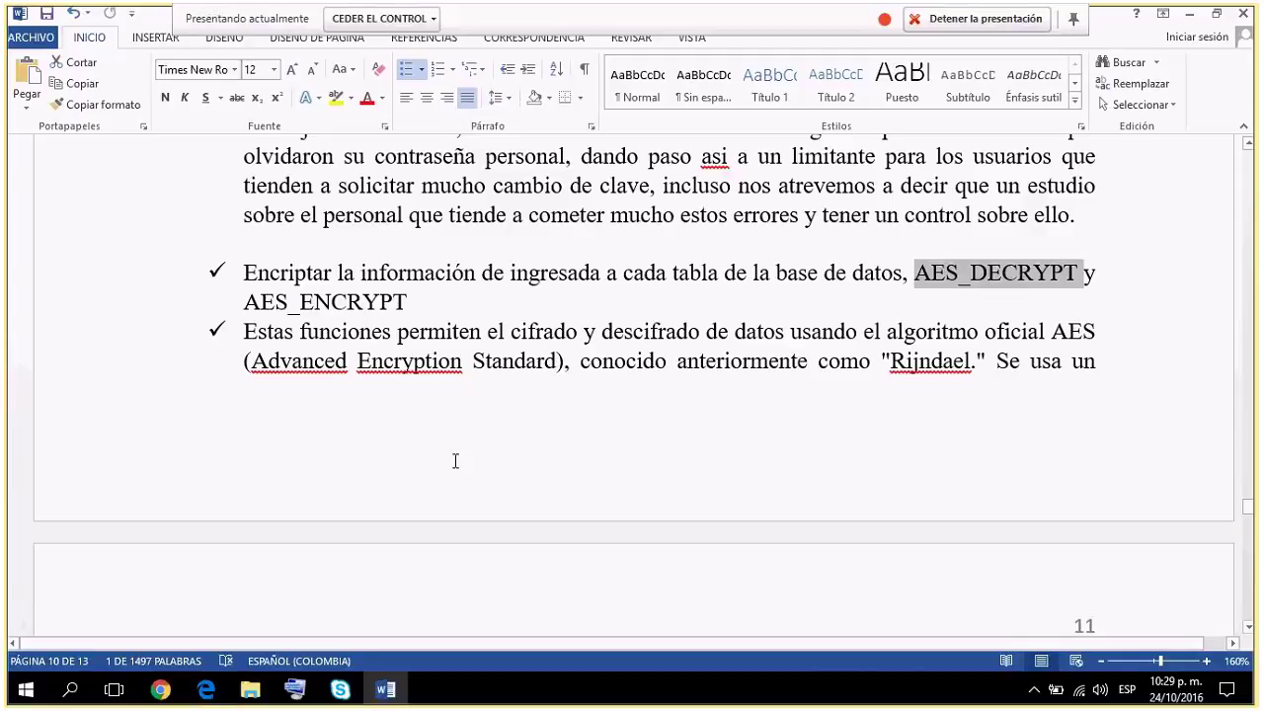
click(196, 336)
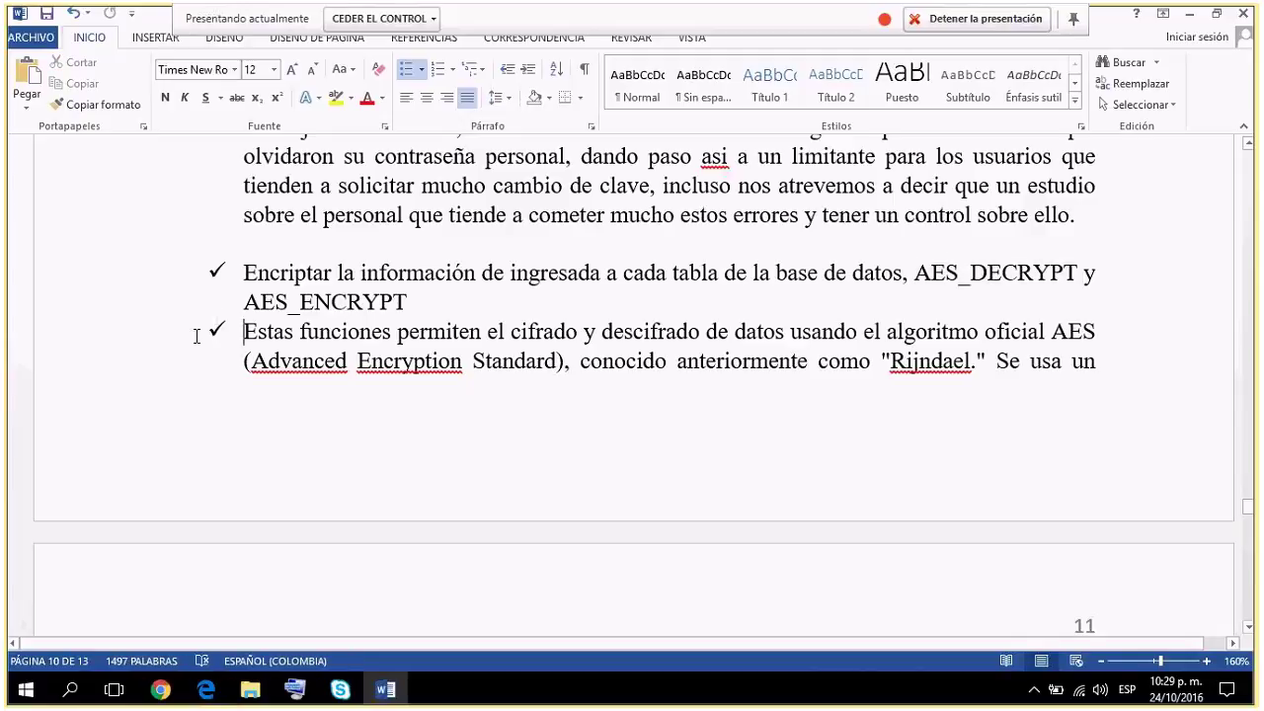
scroll(197, 336, down, 3)
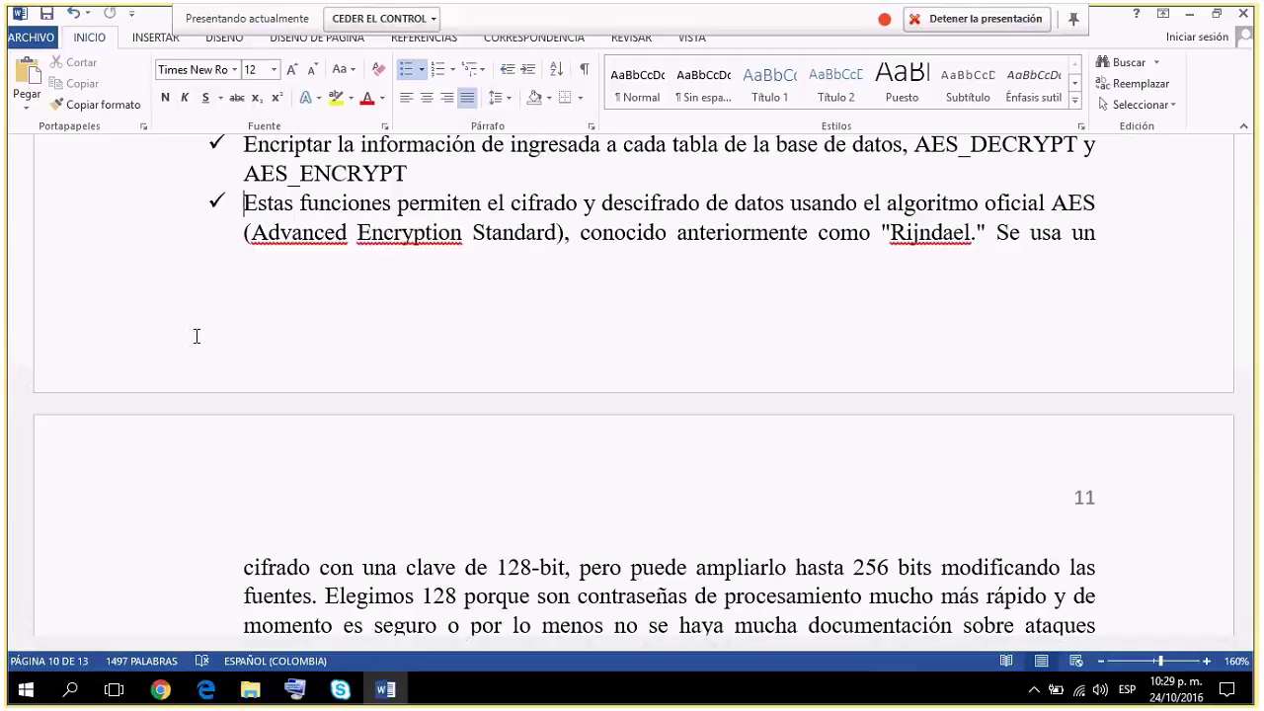
scroll(197, 336, down, 1)
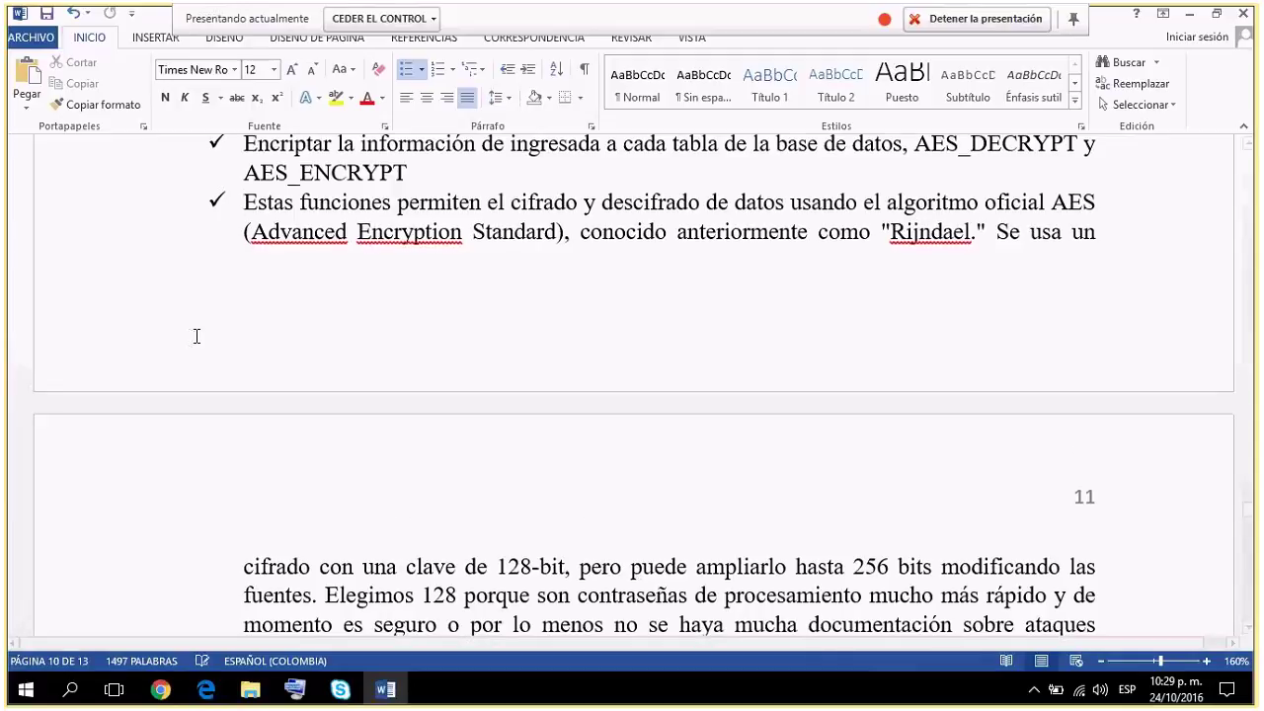
scroll(196, 336, down, 1)
scroll(197, 336, down, 1)
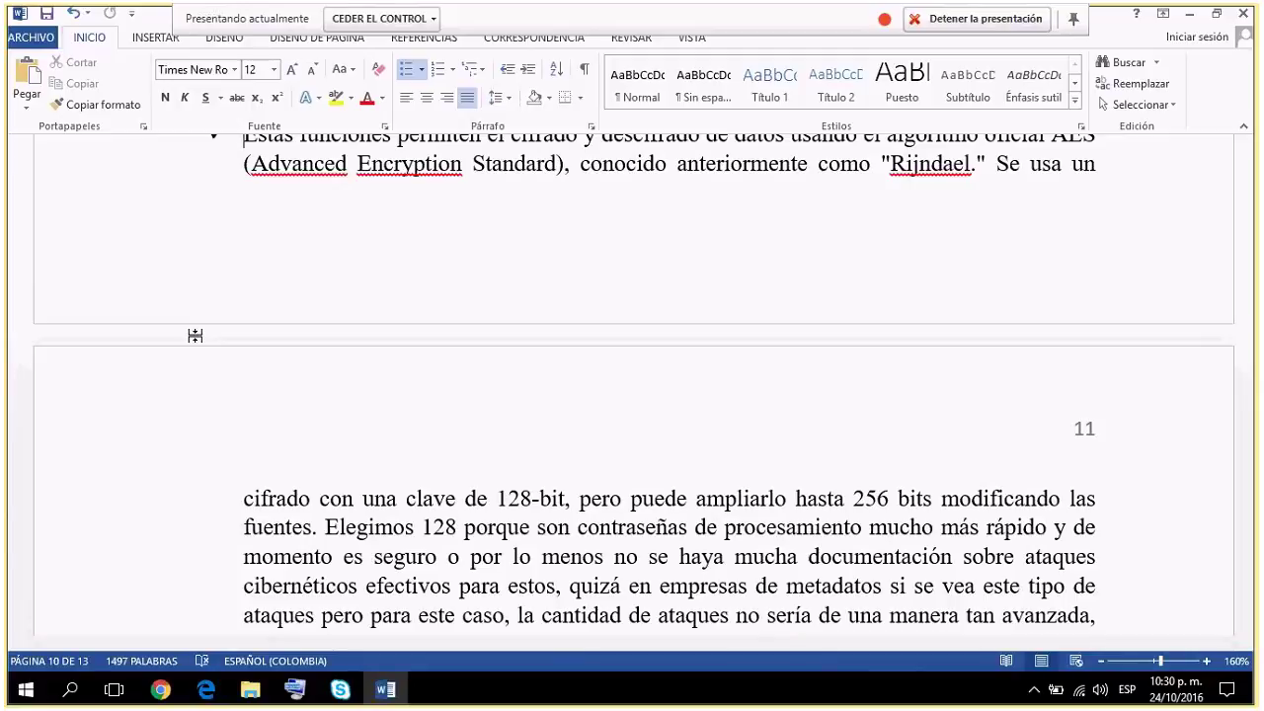
scroll(195, 336, down, 1)
scroll(196, 337, down, 2)
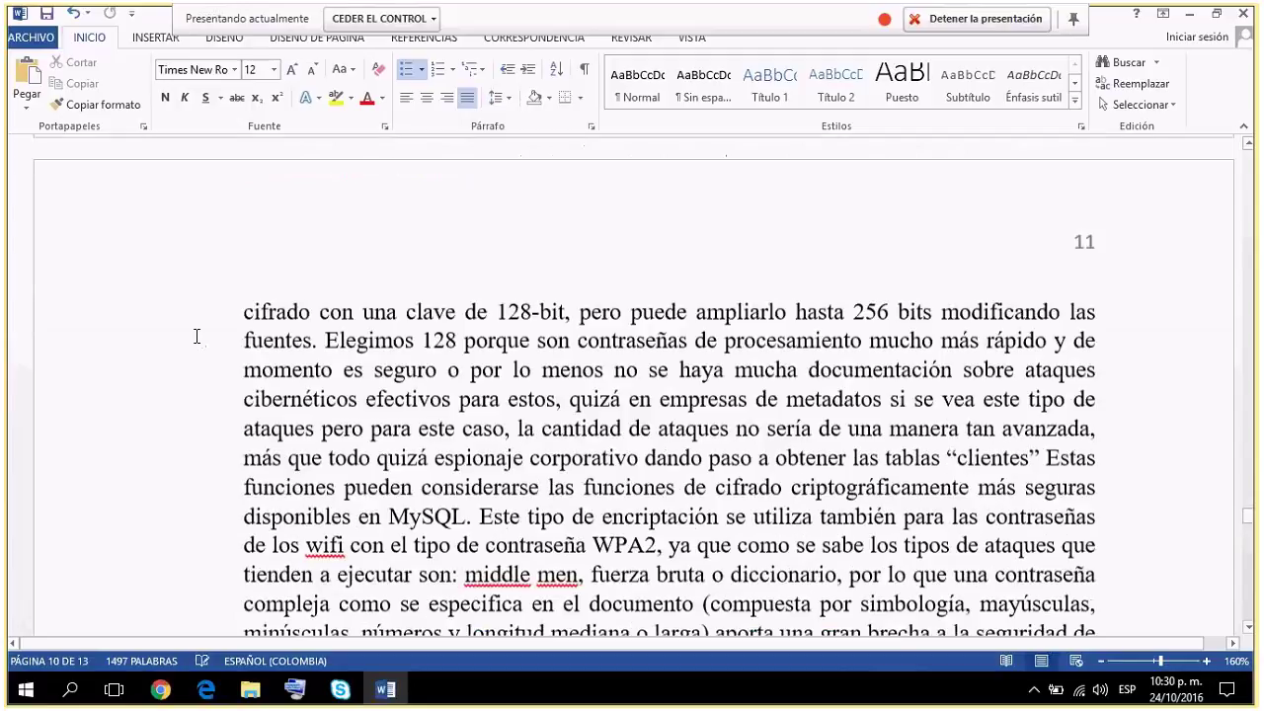
scroll(196, 336, down, 1)
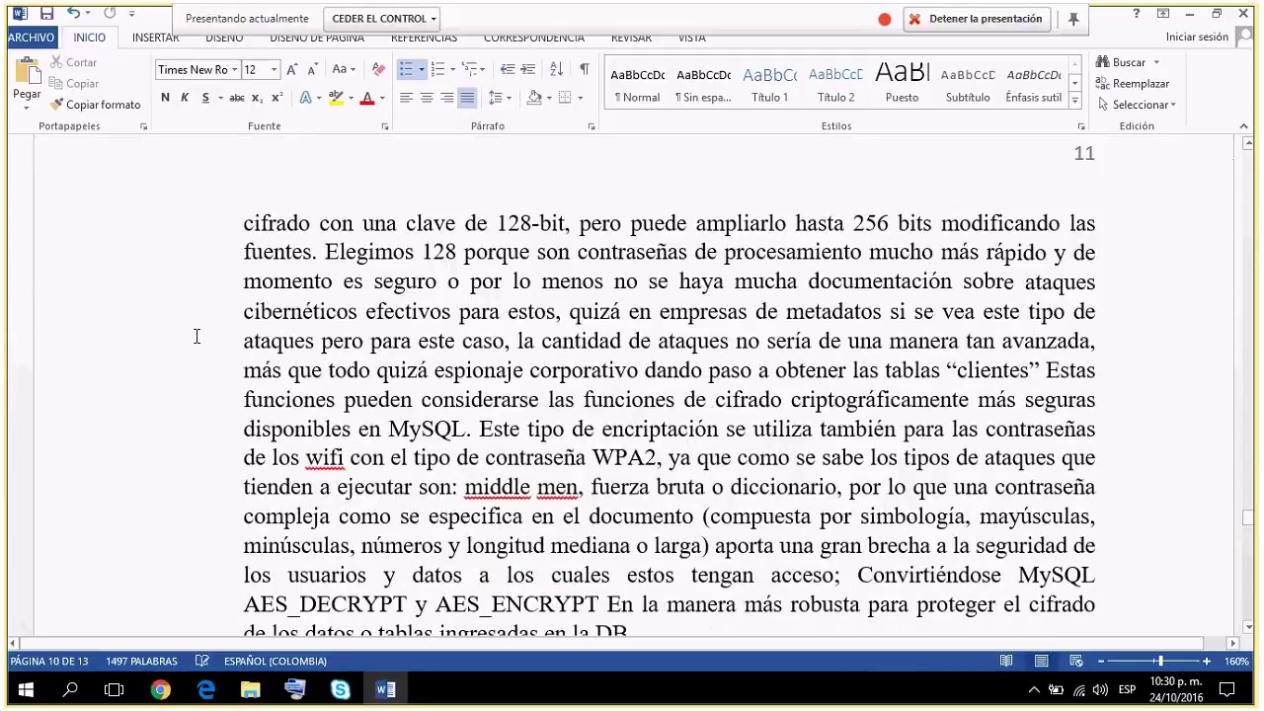
scroll(197, 337, down, 1)
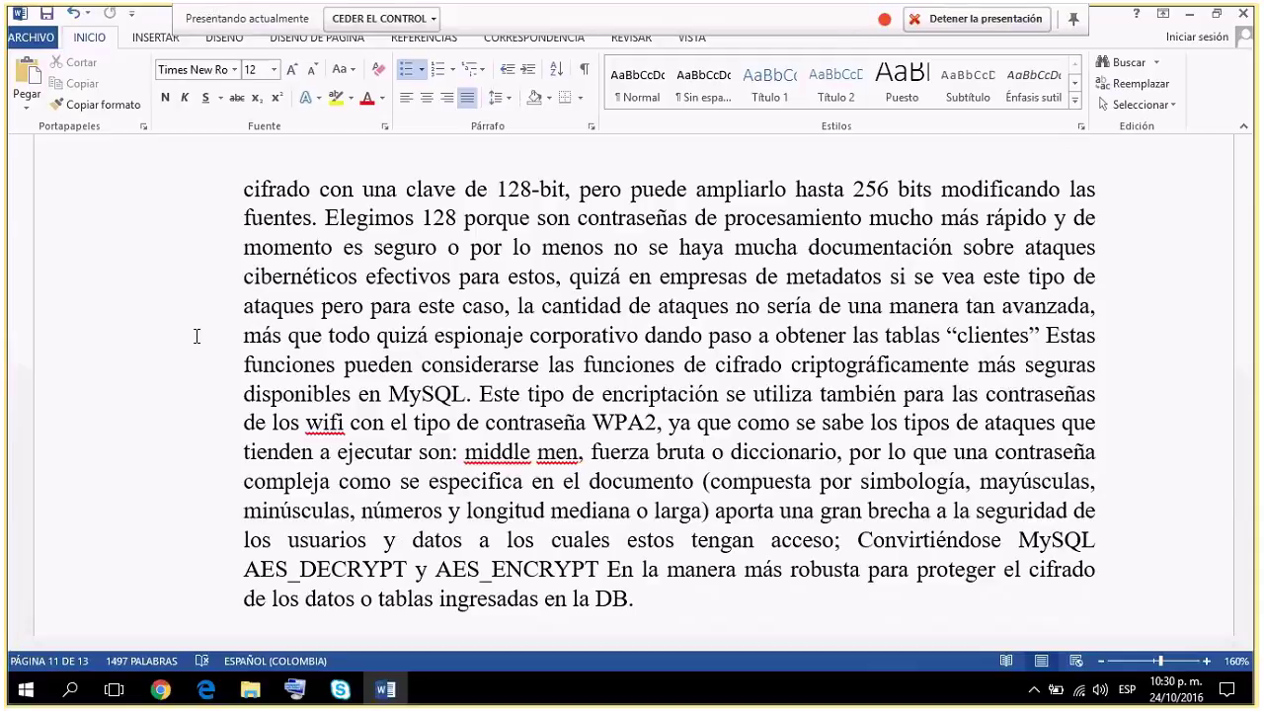
drag(423, 219, 464, 219)
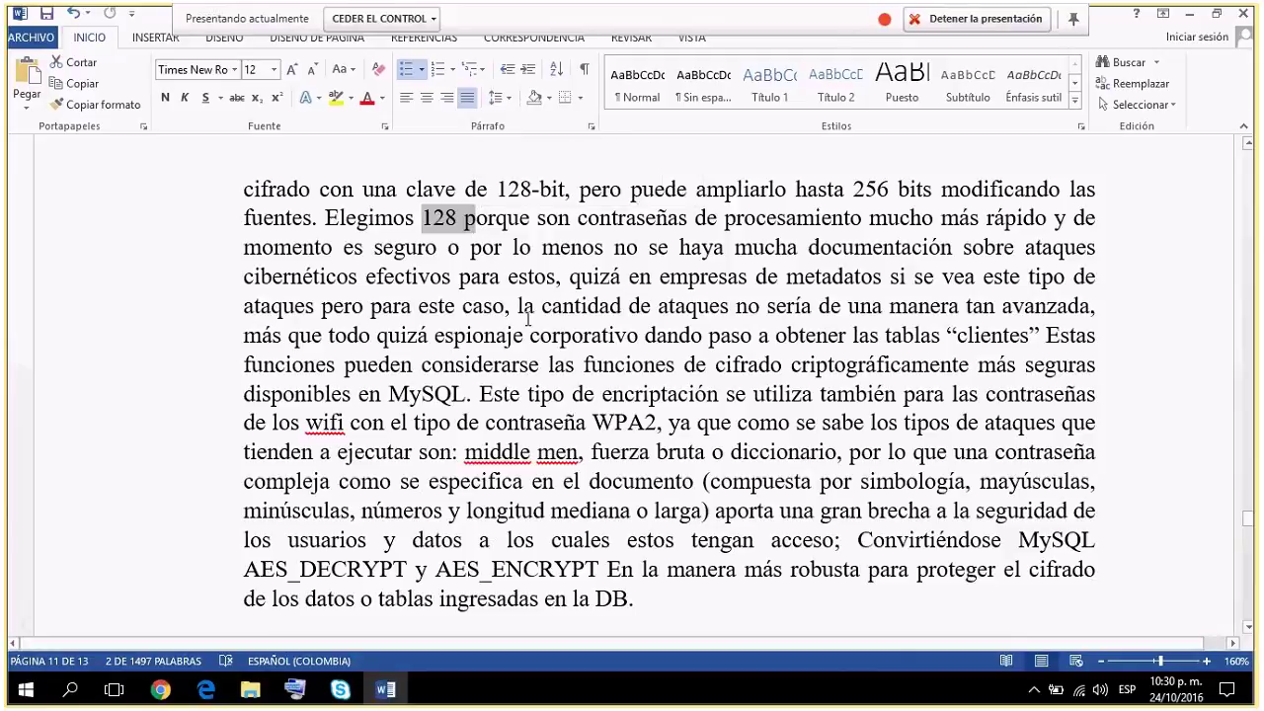
scroll(528, 318, down, 1)
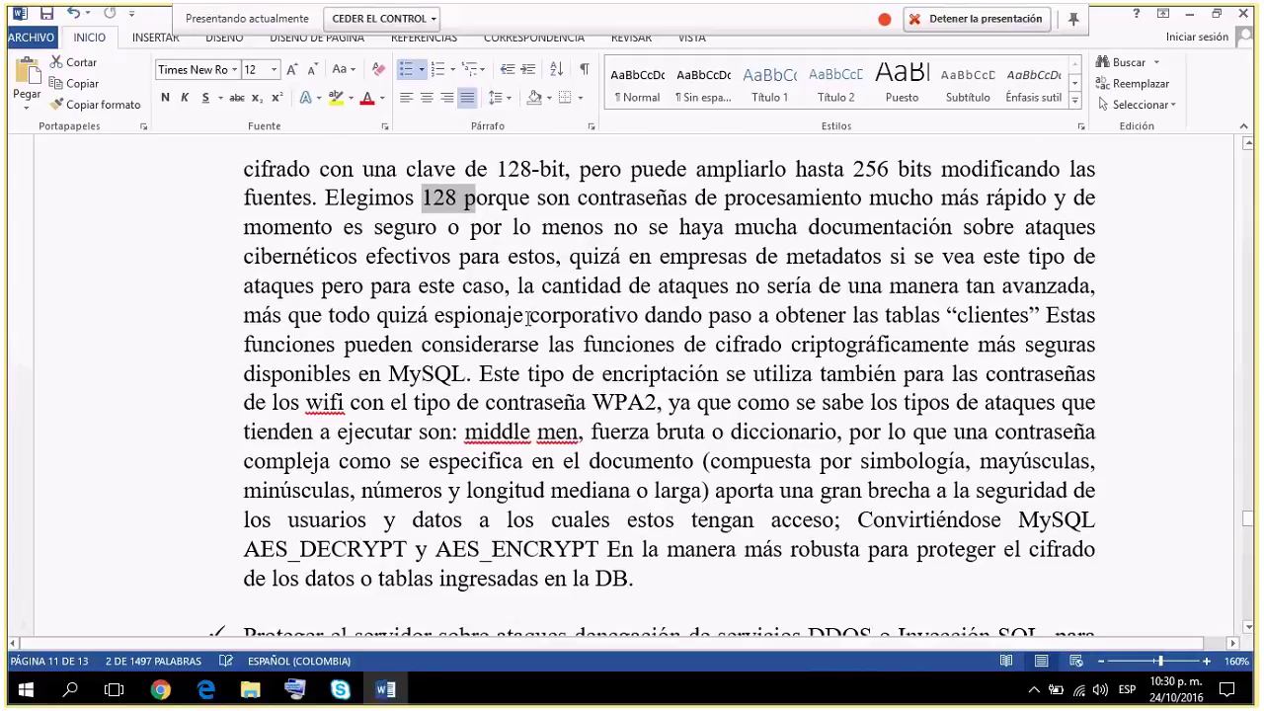
scroll(528, 318, down, 1)
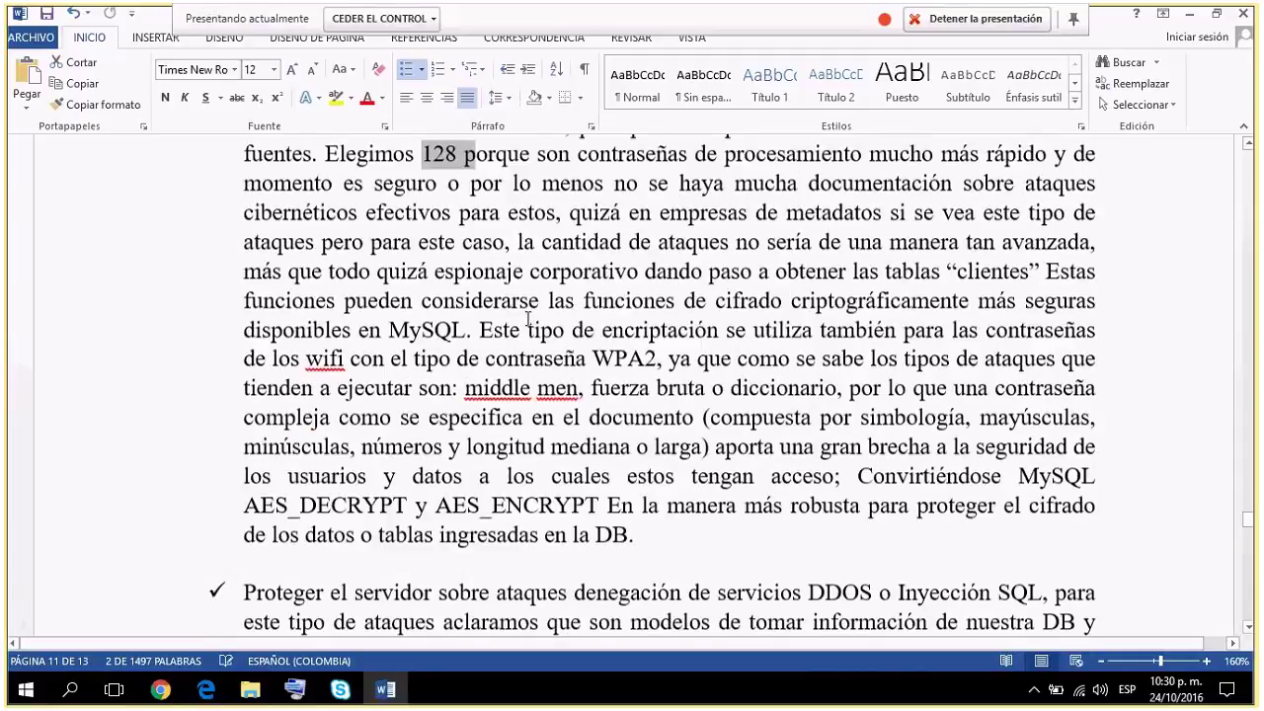
scroll(528, 318, down, 1)
drag(570, 199, 905, 198)
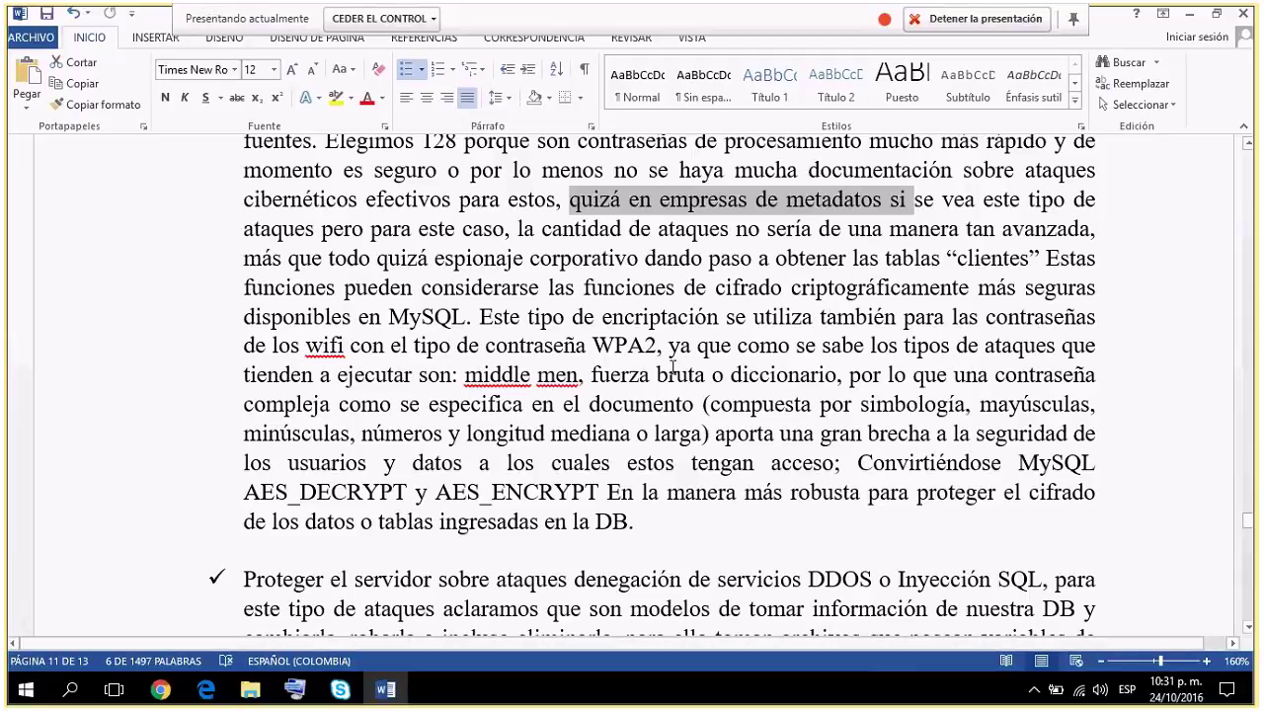
click(672, 369)
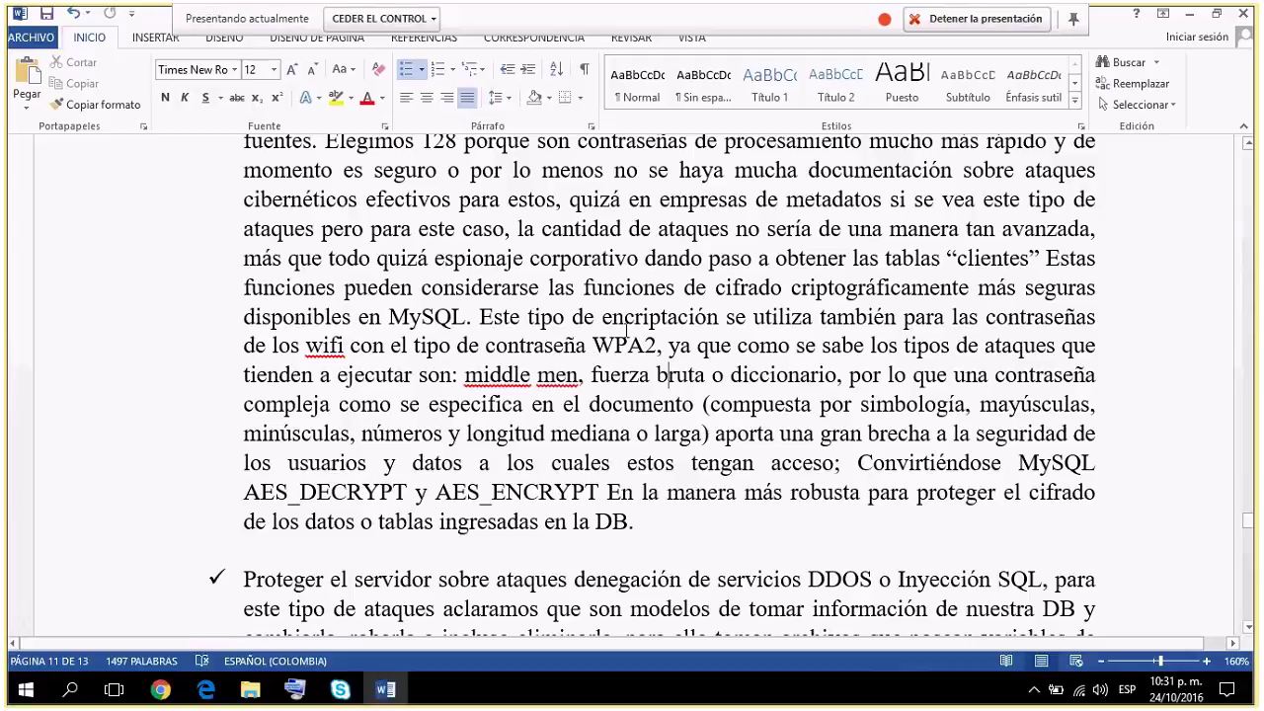
scroll(626, 330, down, 1)
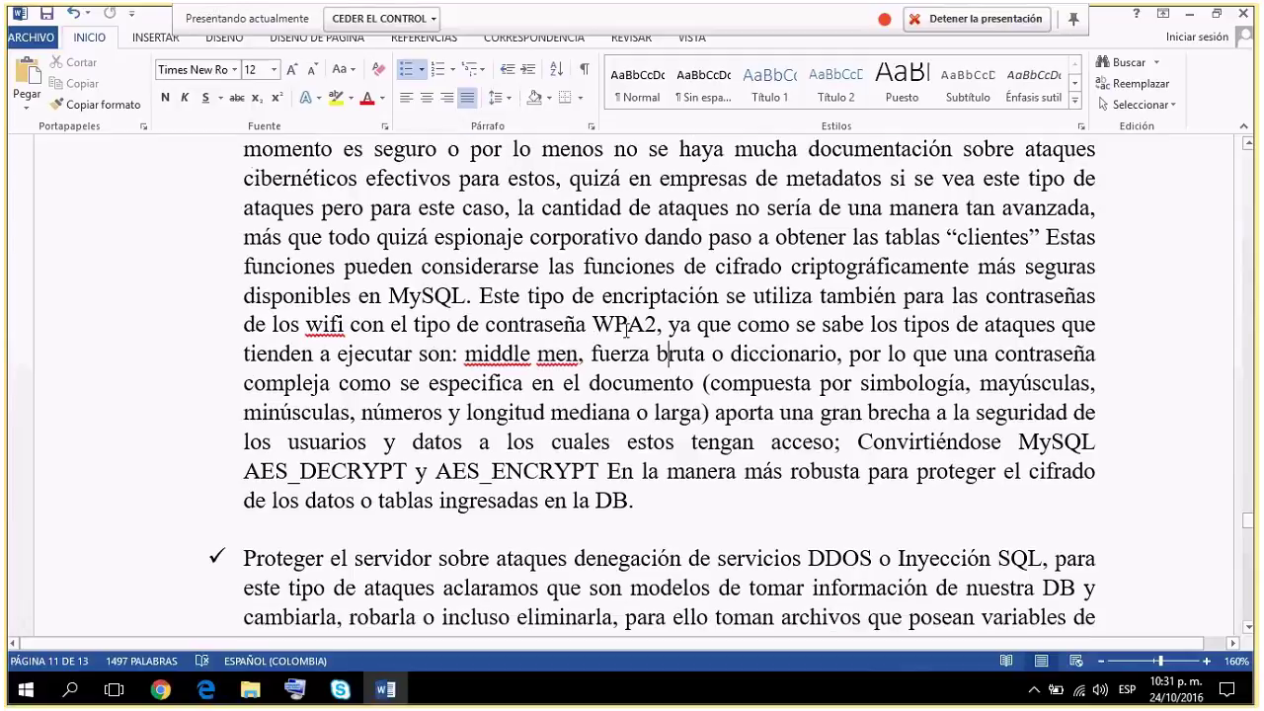
scroll(626, 331, down, 2)
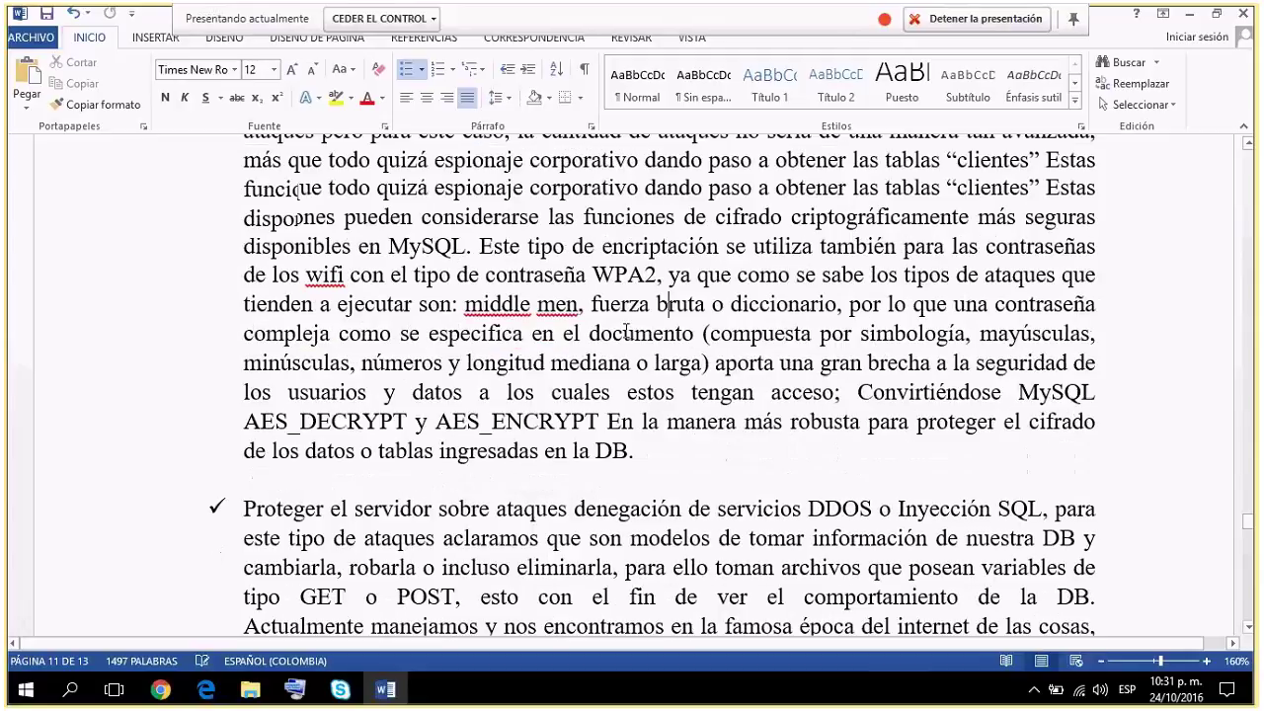
scroll(626, 332, down, 2)
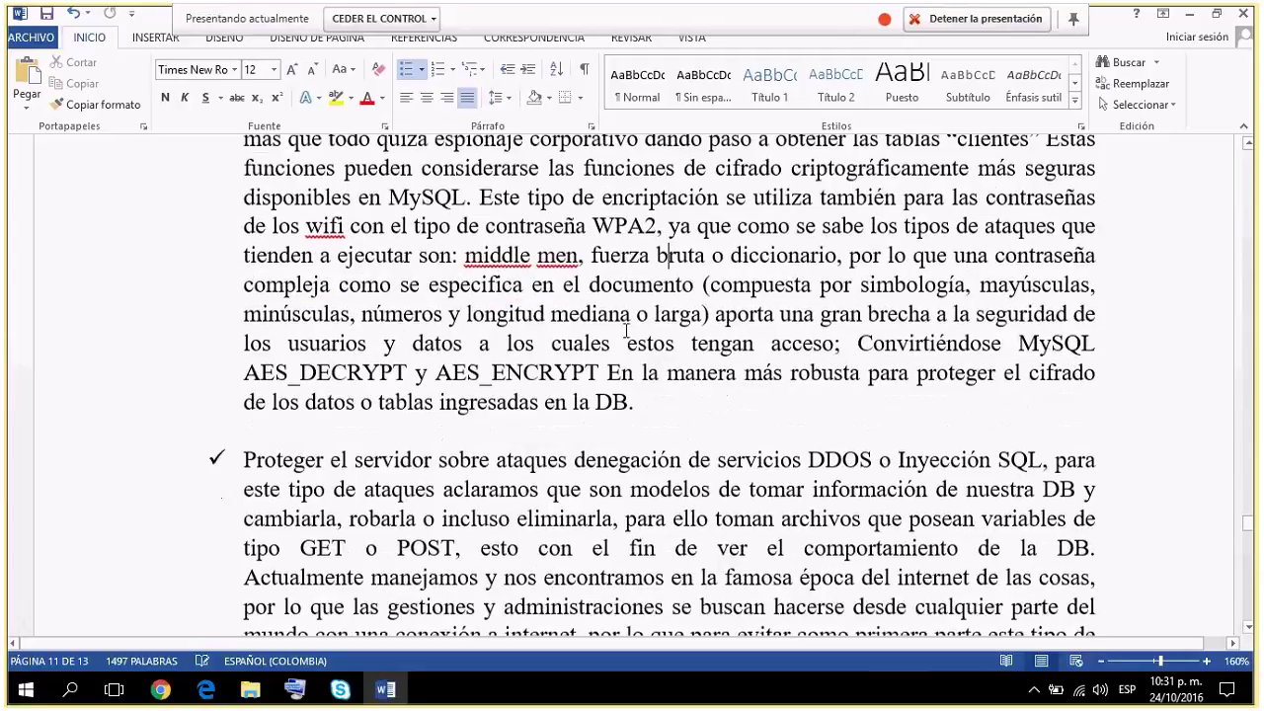
scroll(626, 330, down, 6)
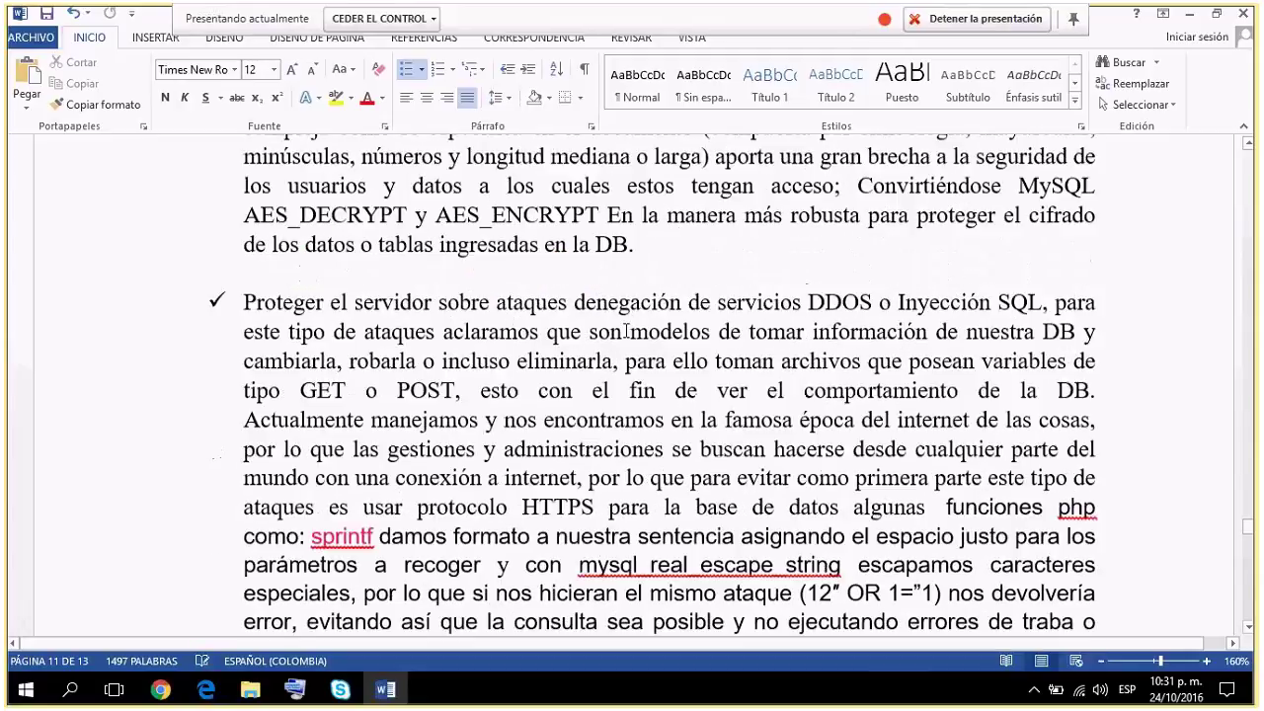
scroll(626, 331, down, 4)
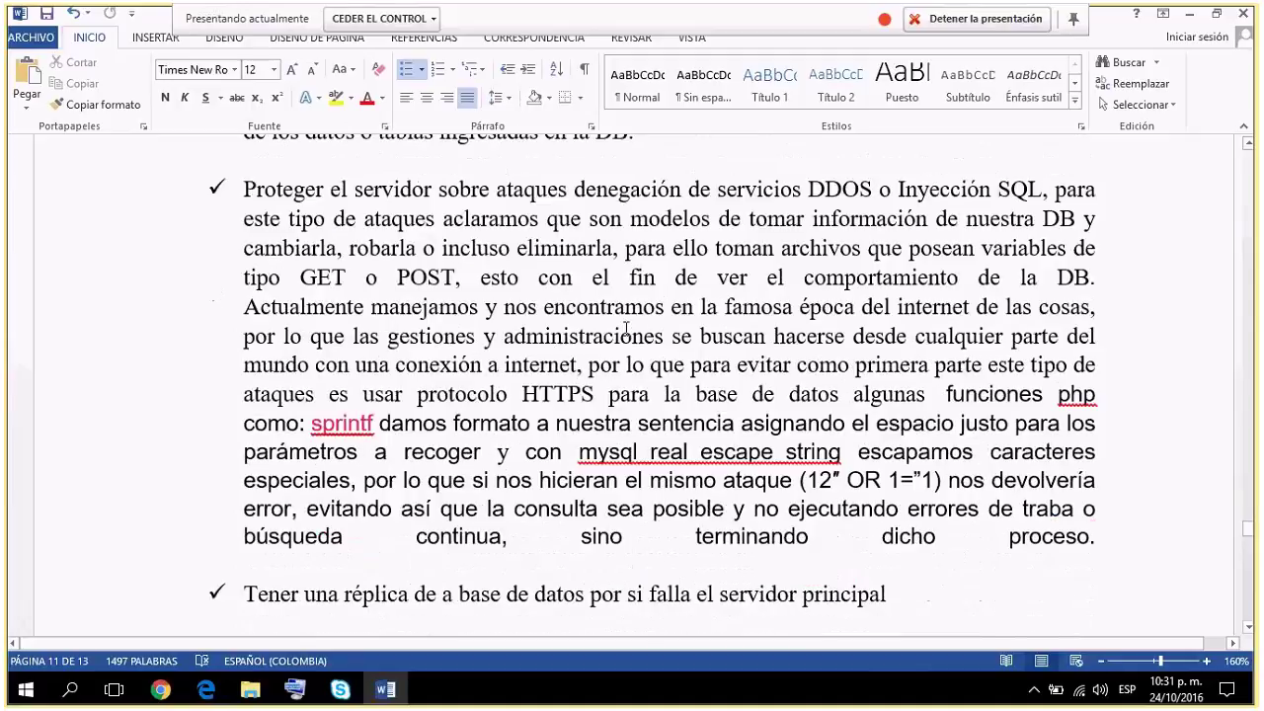
scroll(625, 332, down, 1)
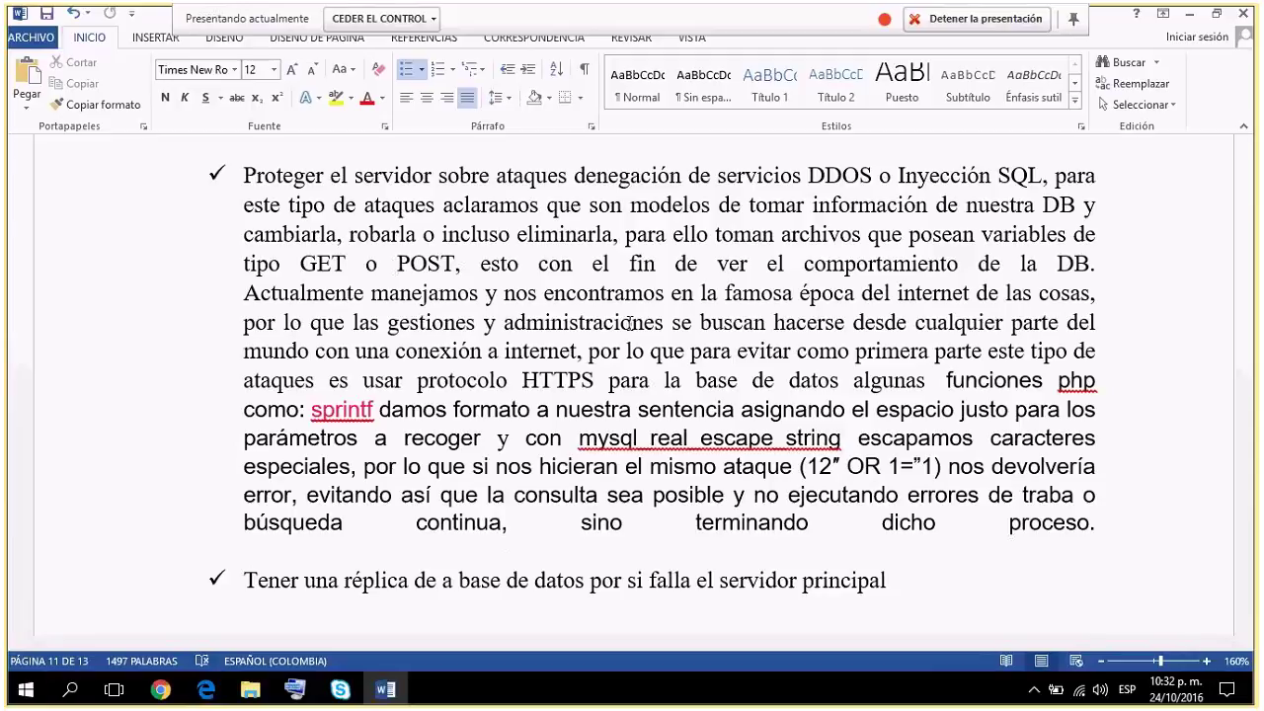
scroll(629, 322, down, 1)
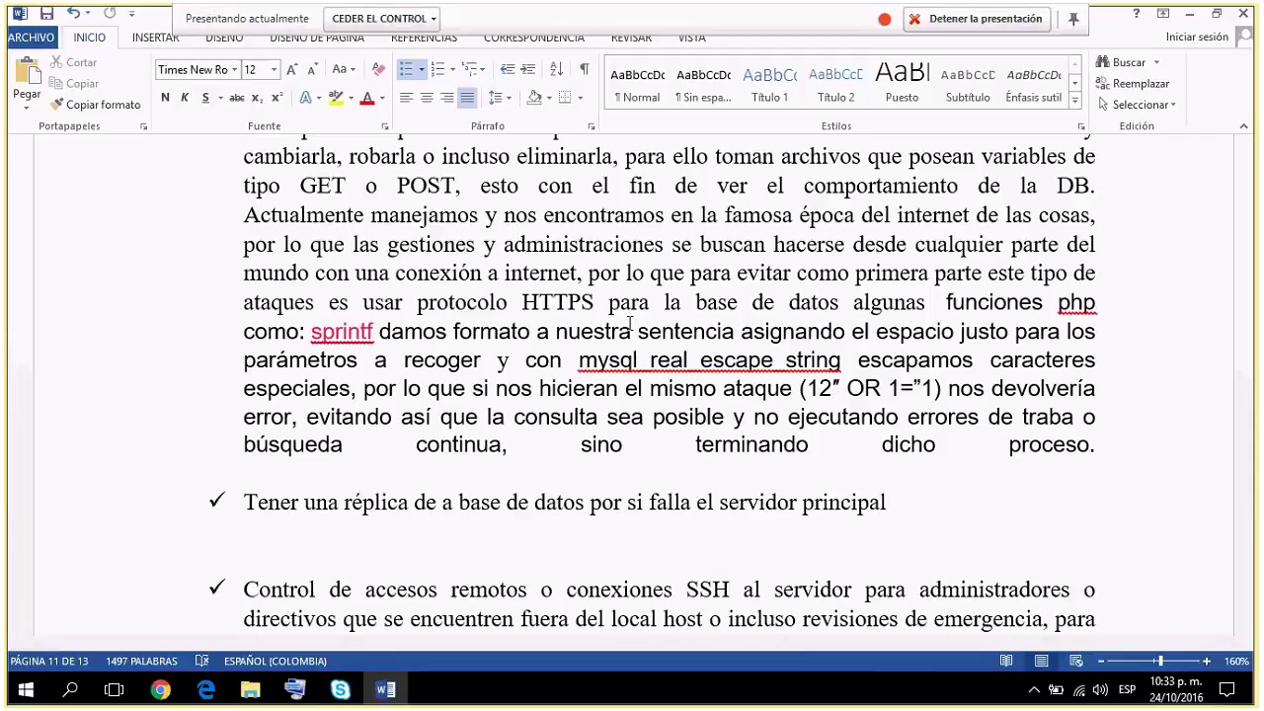
double_click(569, 304)
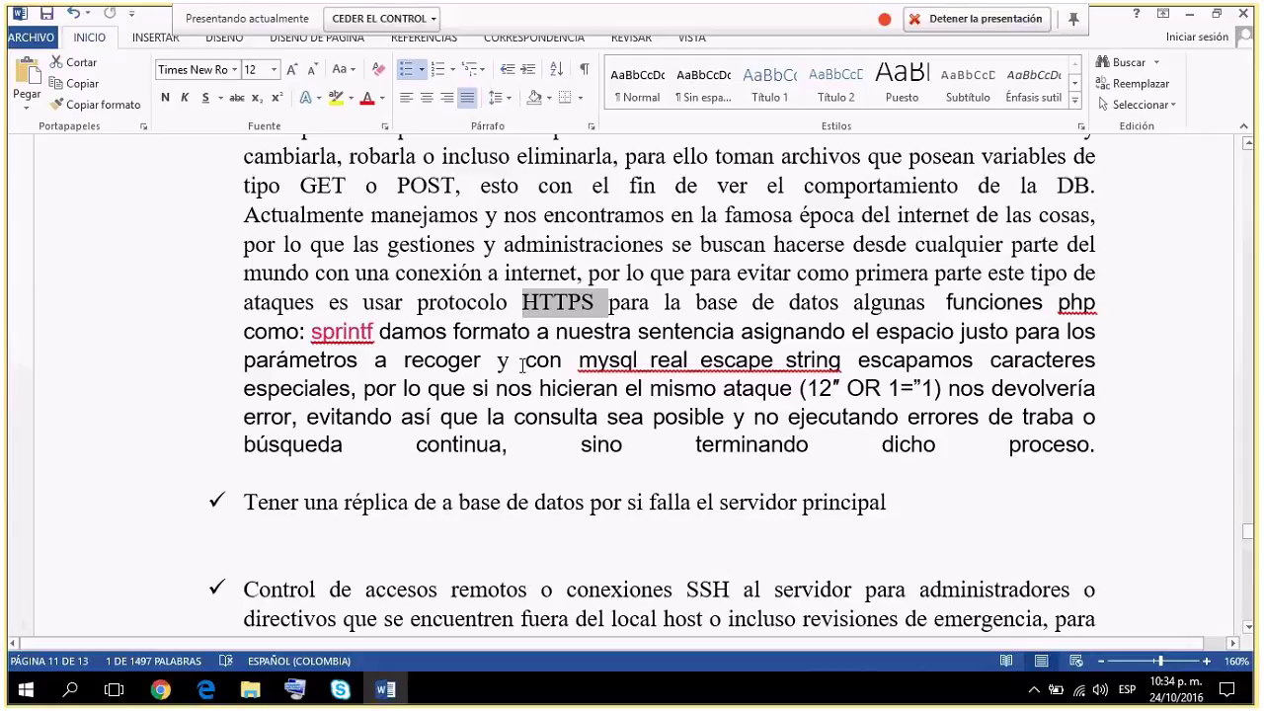
click(596, 304)
drag(594, 303, 524, 303)
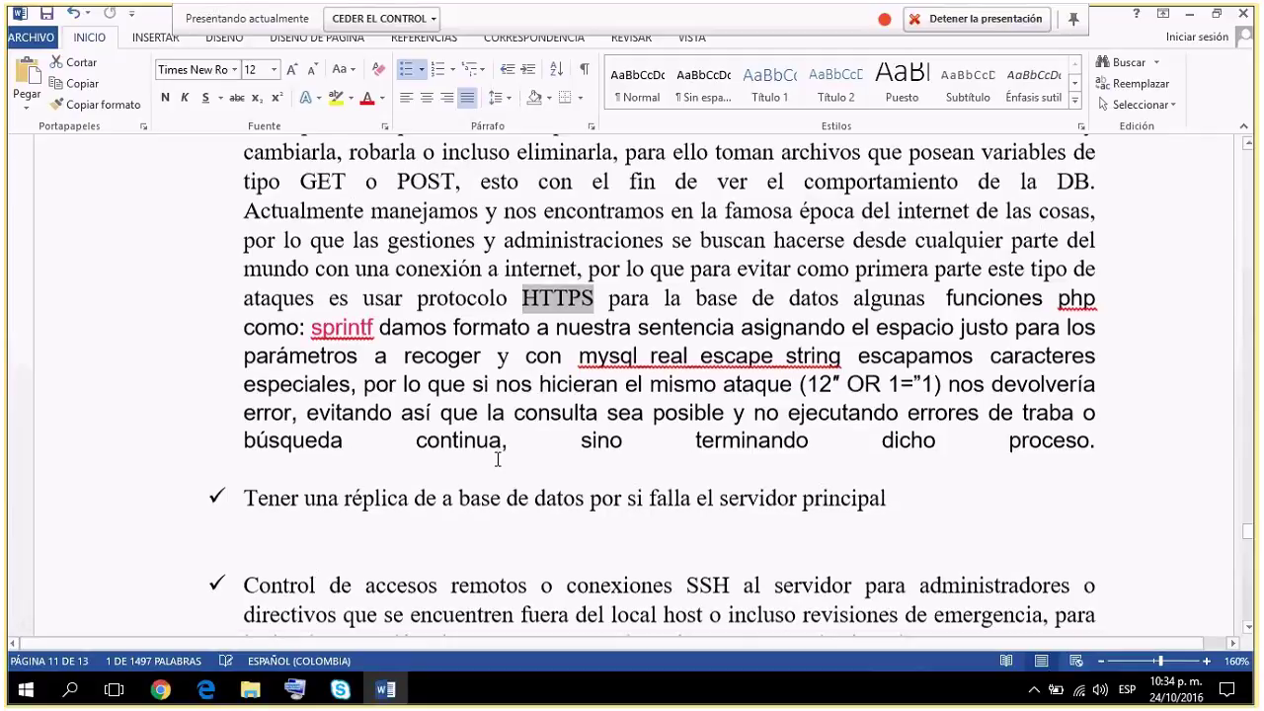
scroll(498, 459, down, 1)
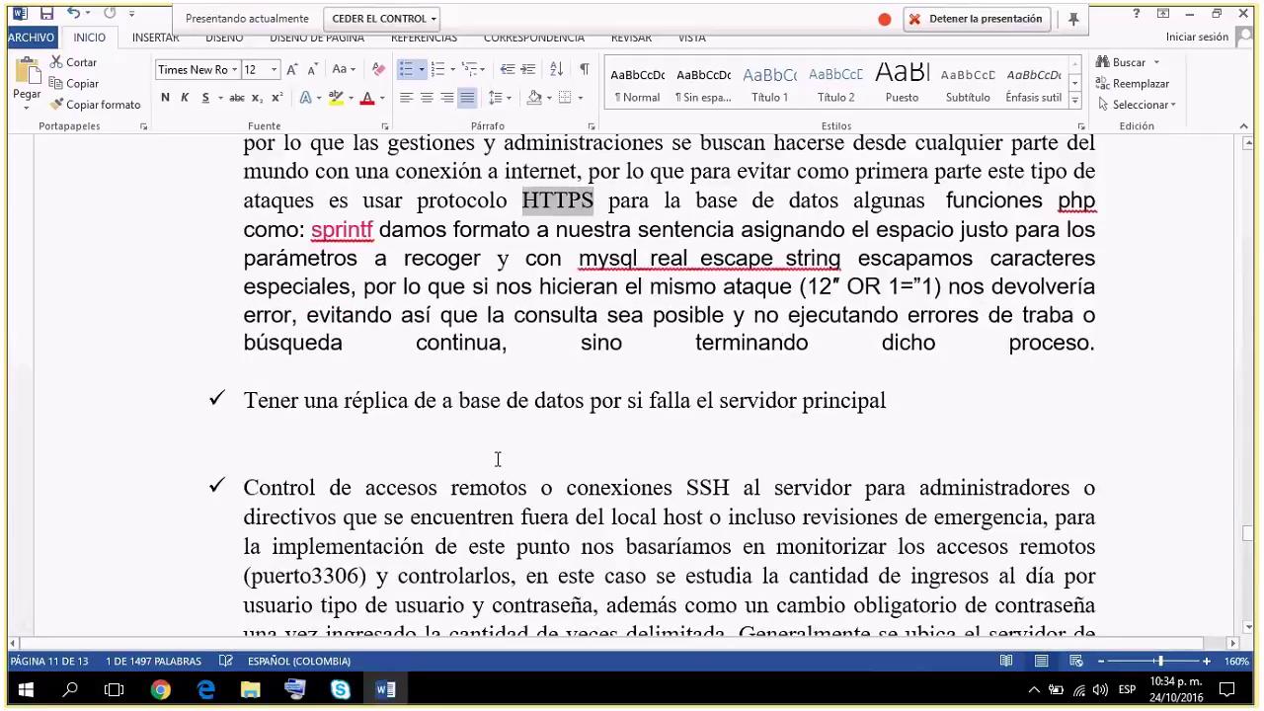
scroll(498, 459, down, 1)
drag(312, 208, 1116, 333)
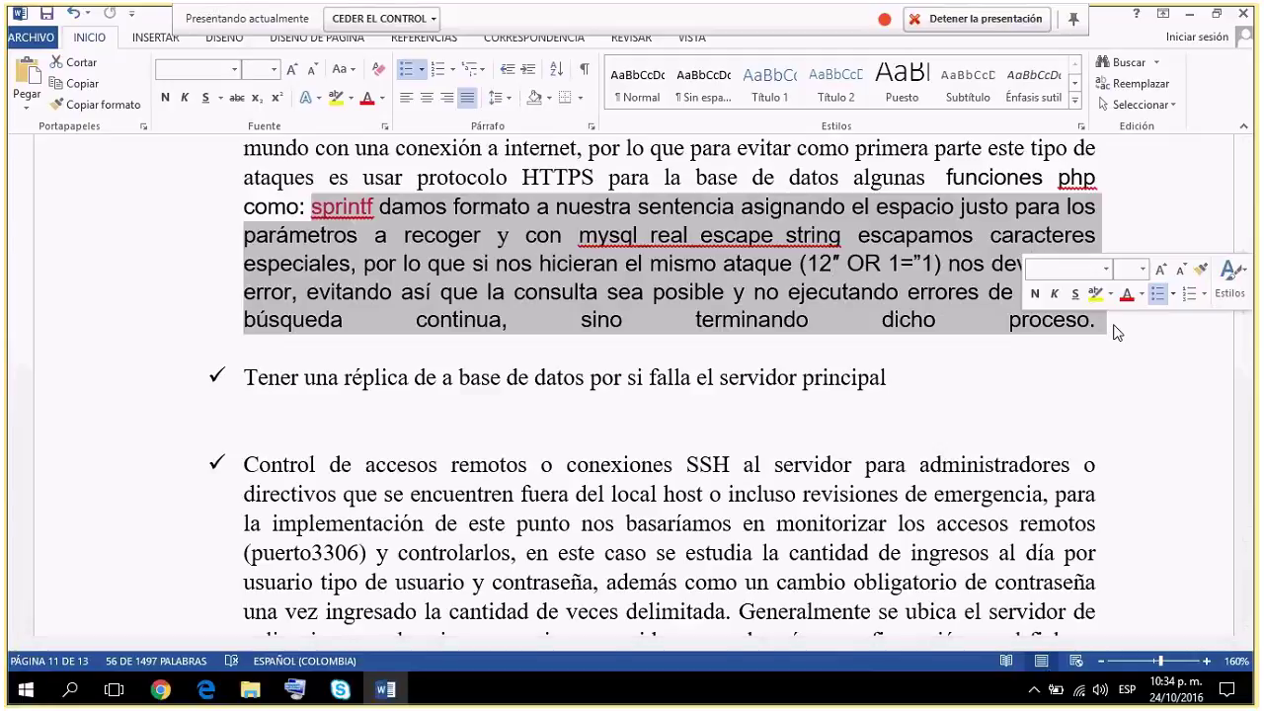
click(700, 259)
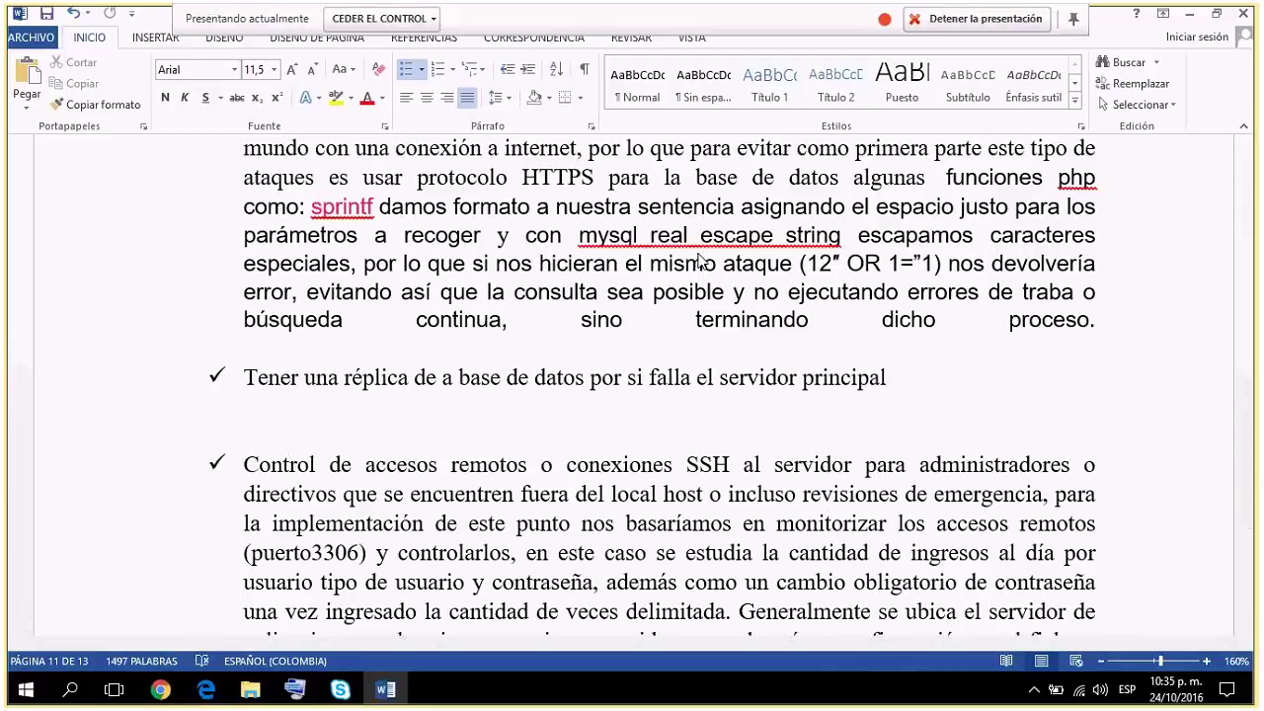
scroll(699, 258, down, 1)
scroll(699, 255, down, 1)
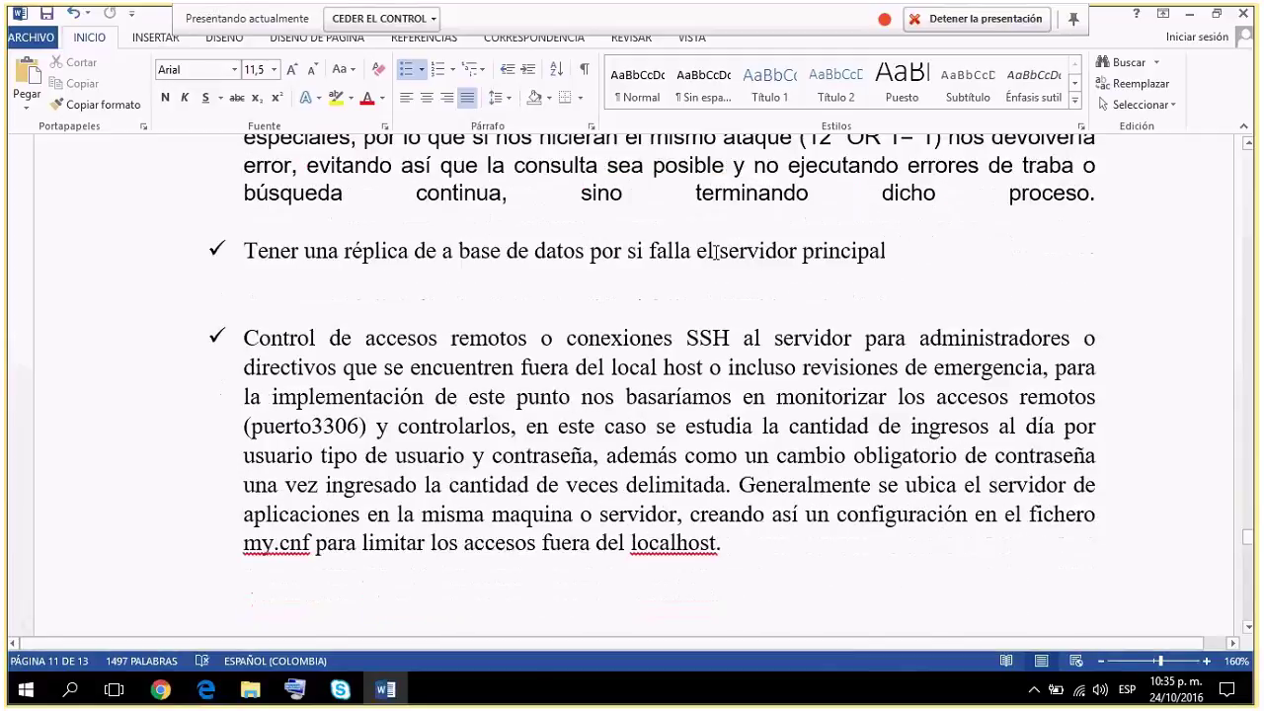
drag(888, 251, 225, 252)
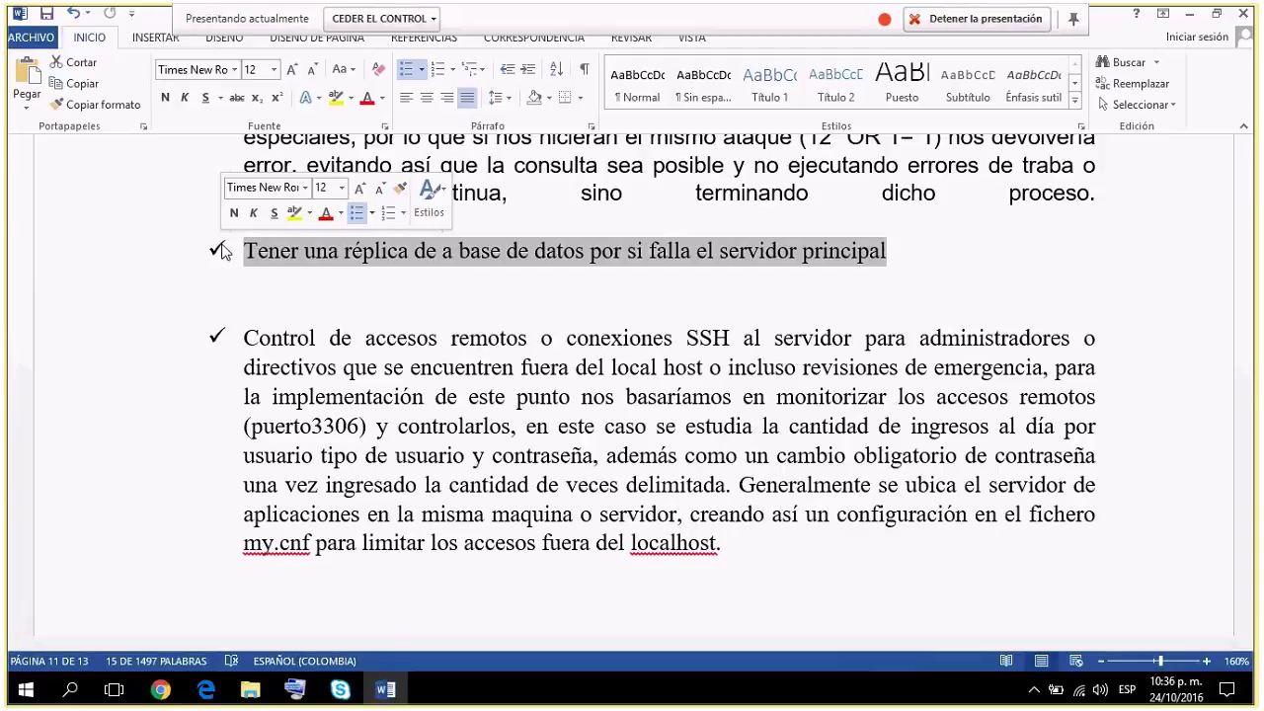
click(760, 533)
drag(750, 539, 717, 567)
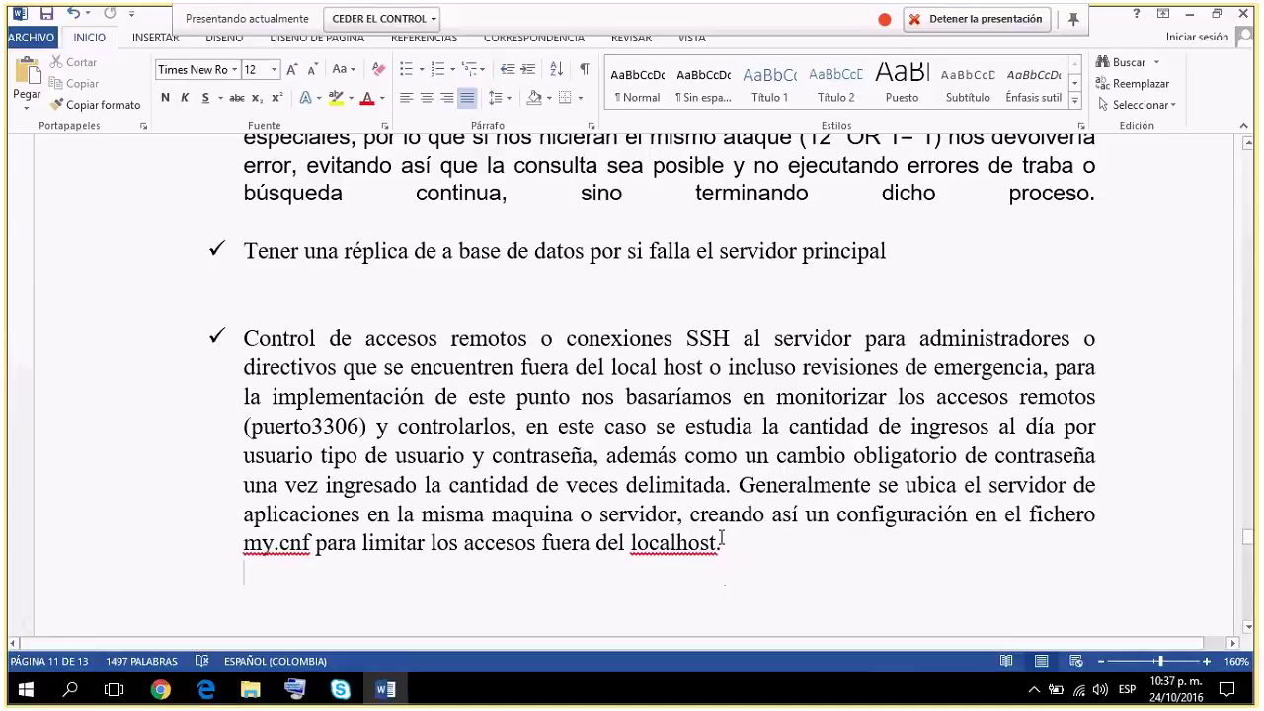
click(725, 543)
drag(725, 543, 239, 347)
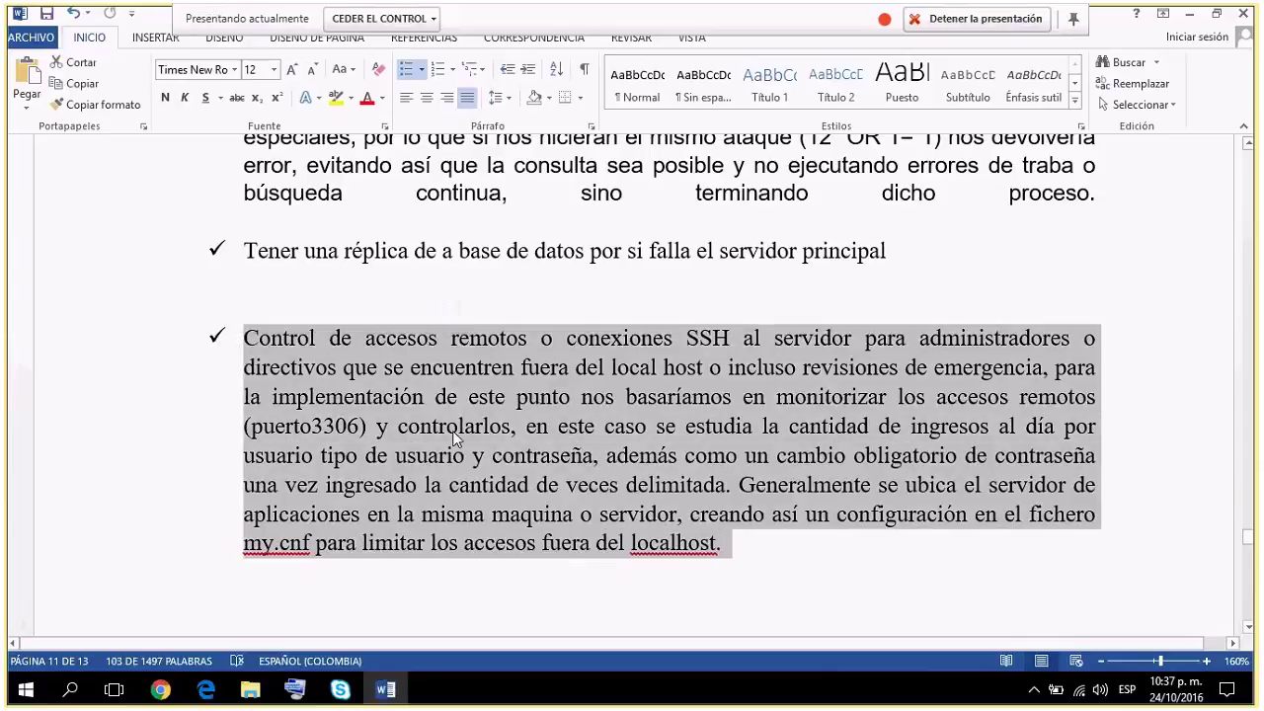
click(455, 428)
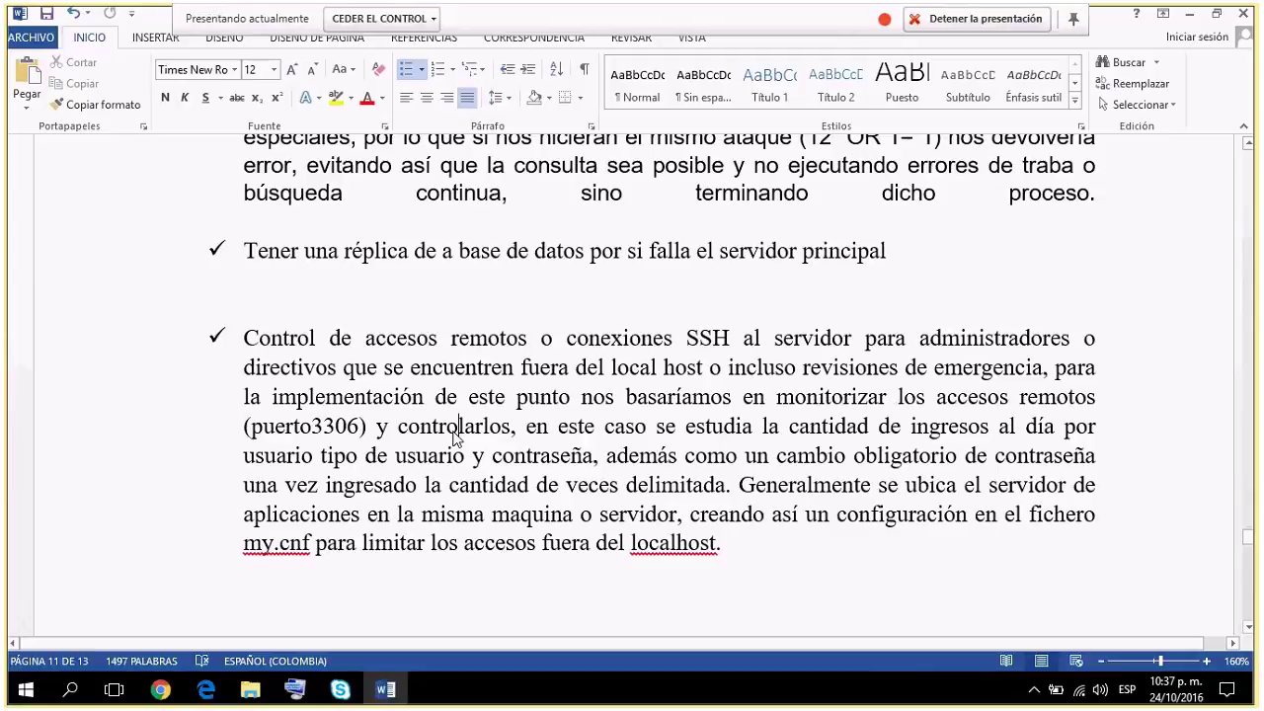
scroll(455, 434, down, 1)
scroll(455, 432, down, 4)
scroll(455, 438, down, 4)
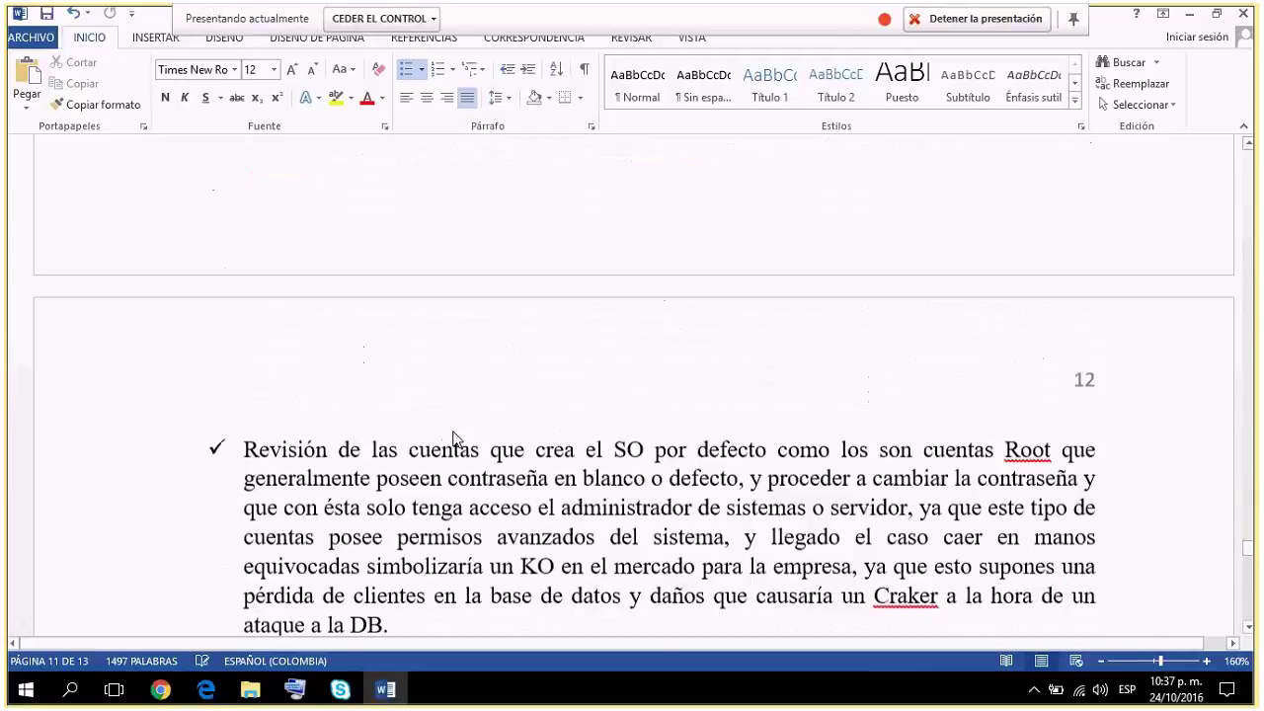
scroll(455, 431, down, 1)
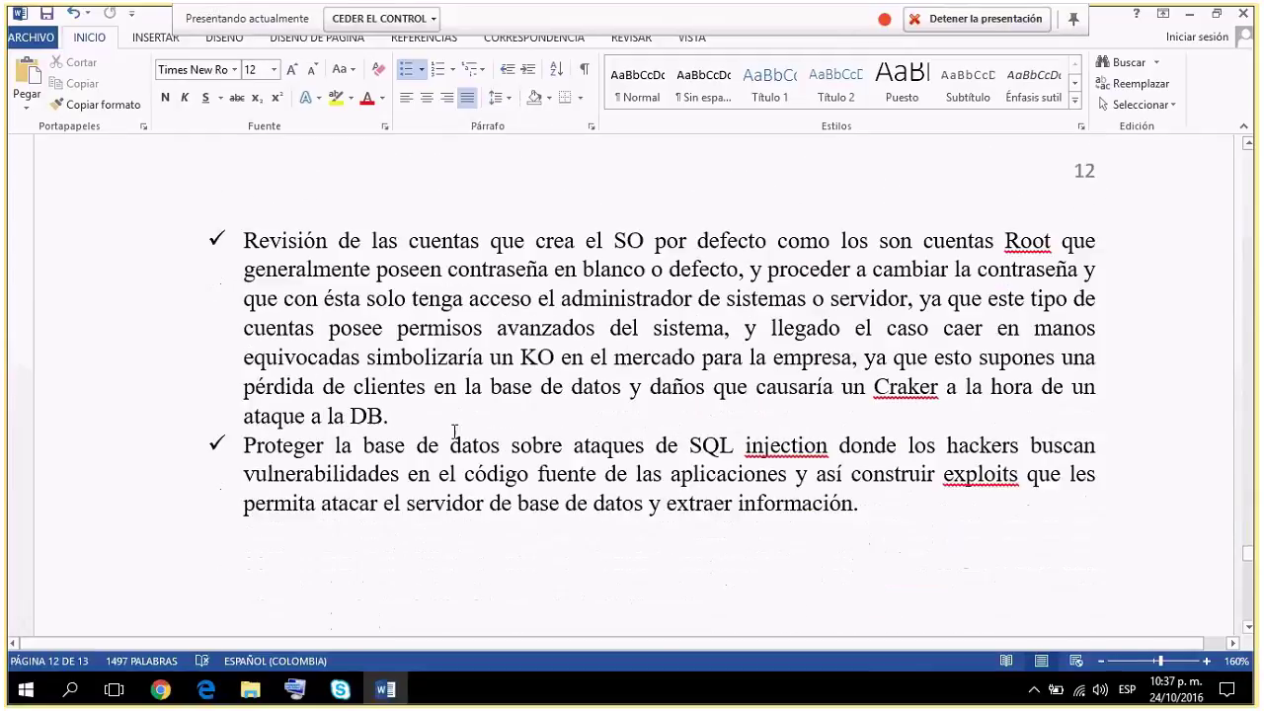
drag(389, 415, 243, 240)
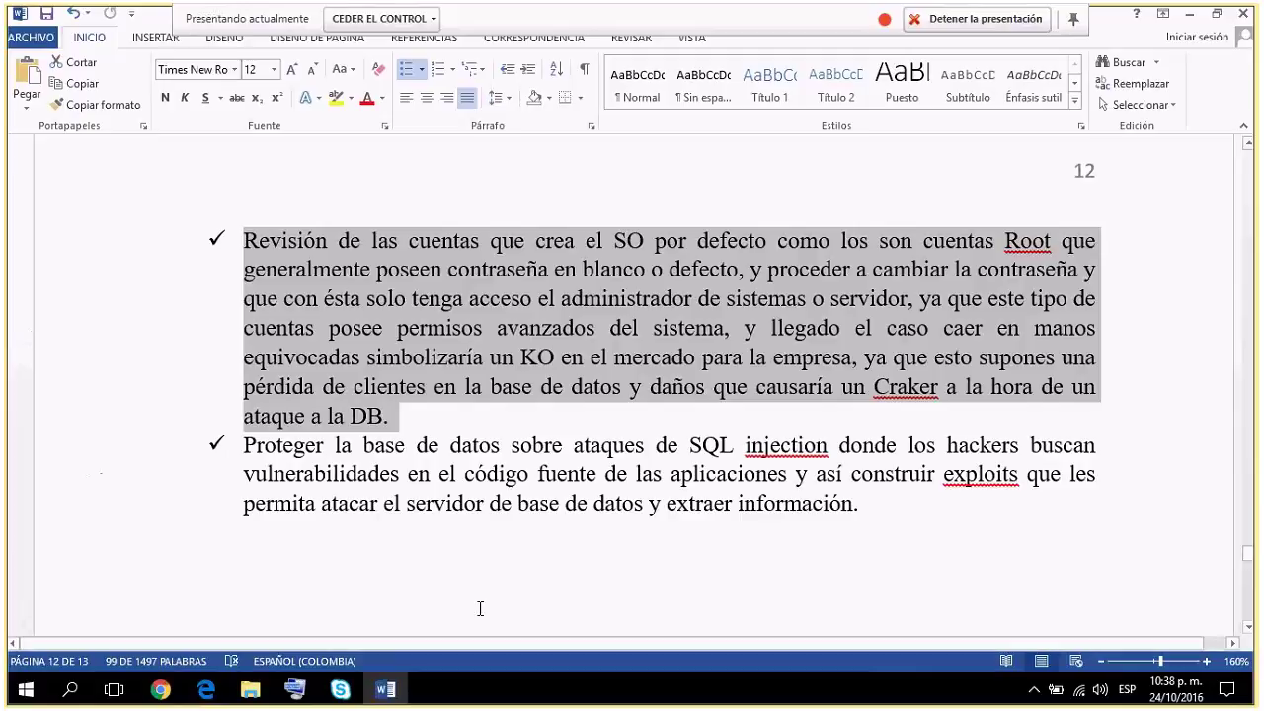
click(841, 505)
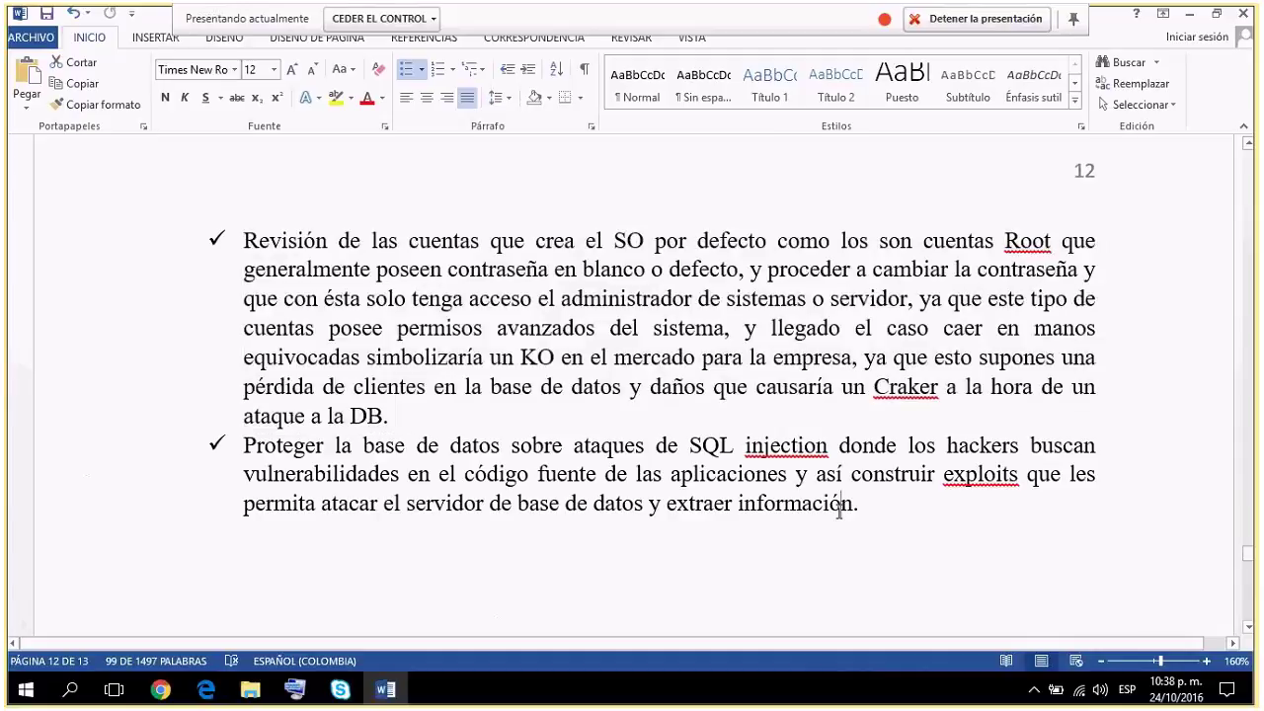
drag(895, 508, 518, 472)
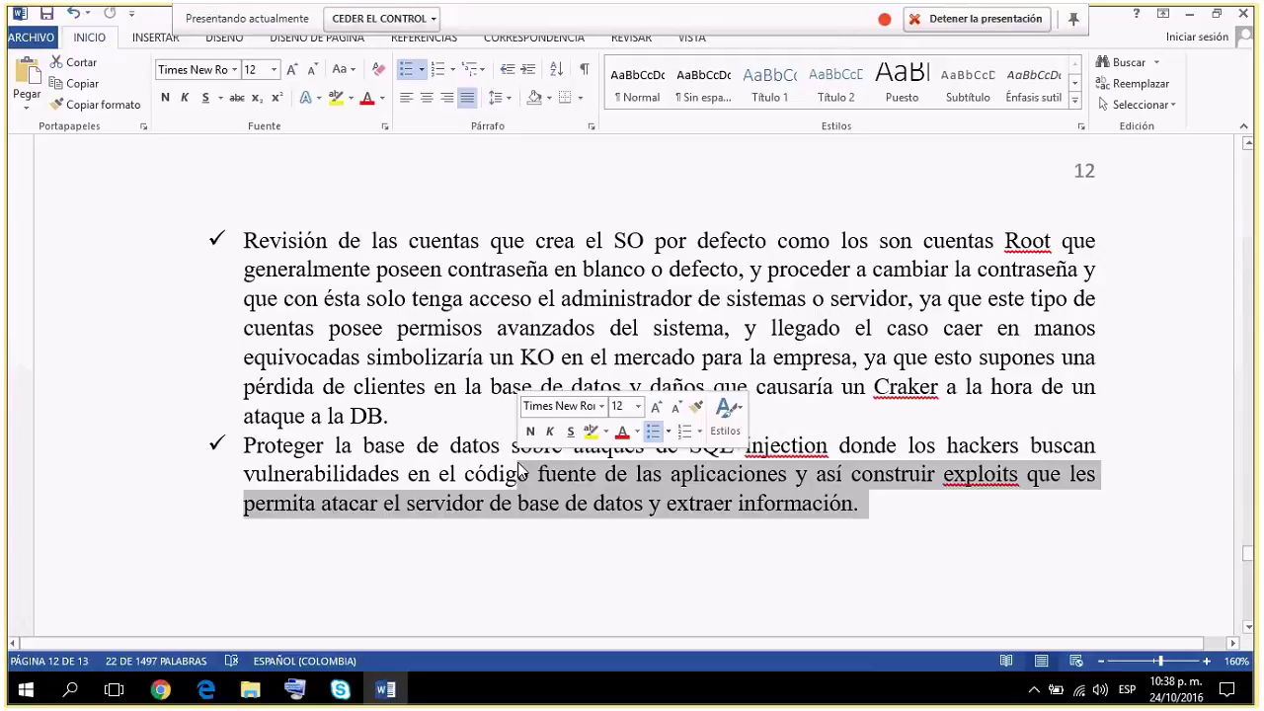
drag(429, 424, 244, 220)
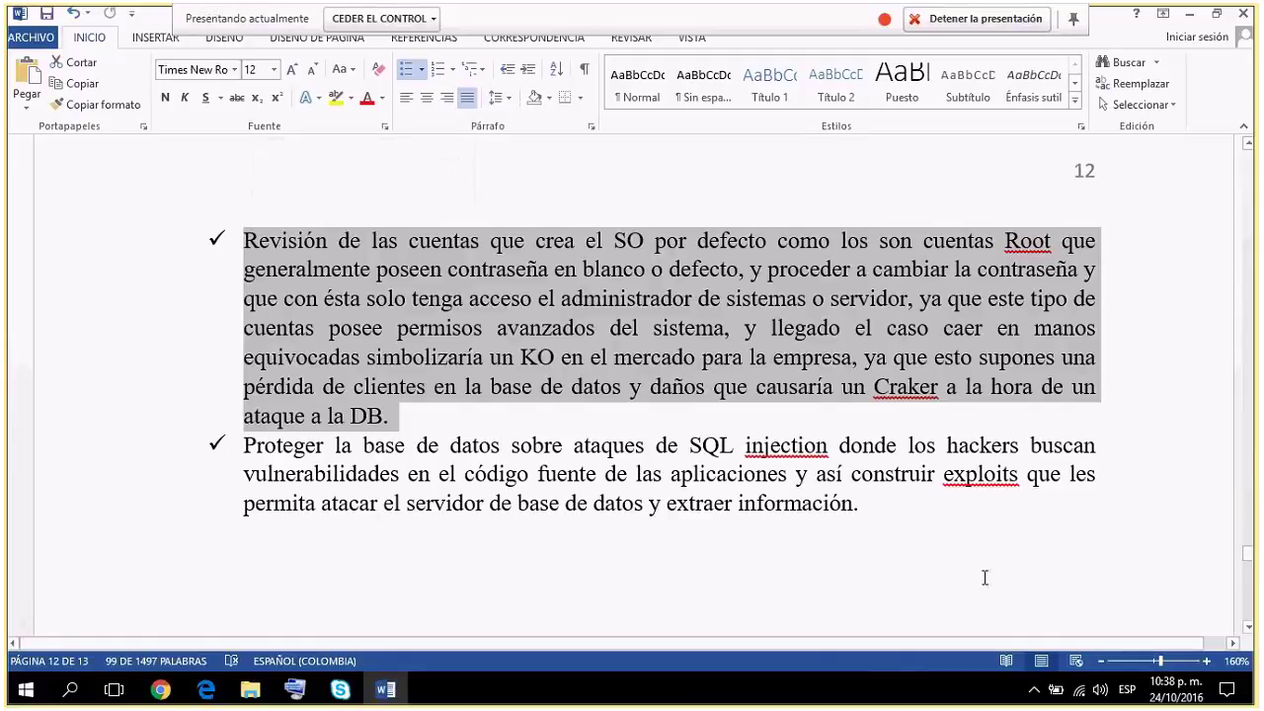
click(942, 501)
Return to the report's title page at the start of the document.
scroll(942, 500, down, 5)
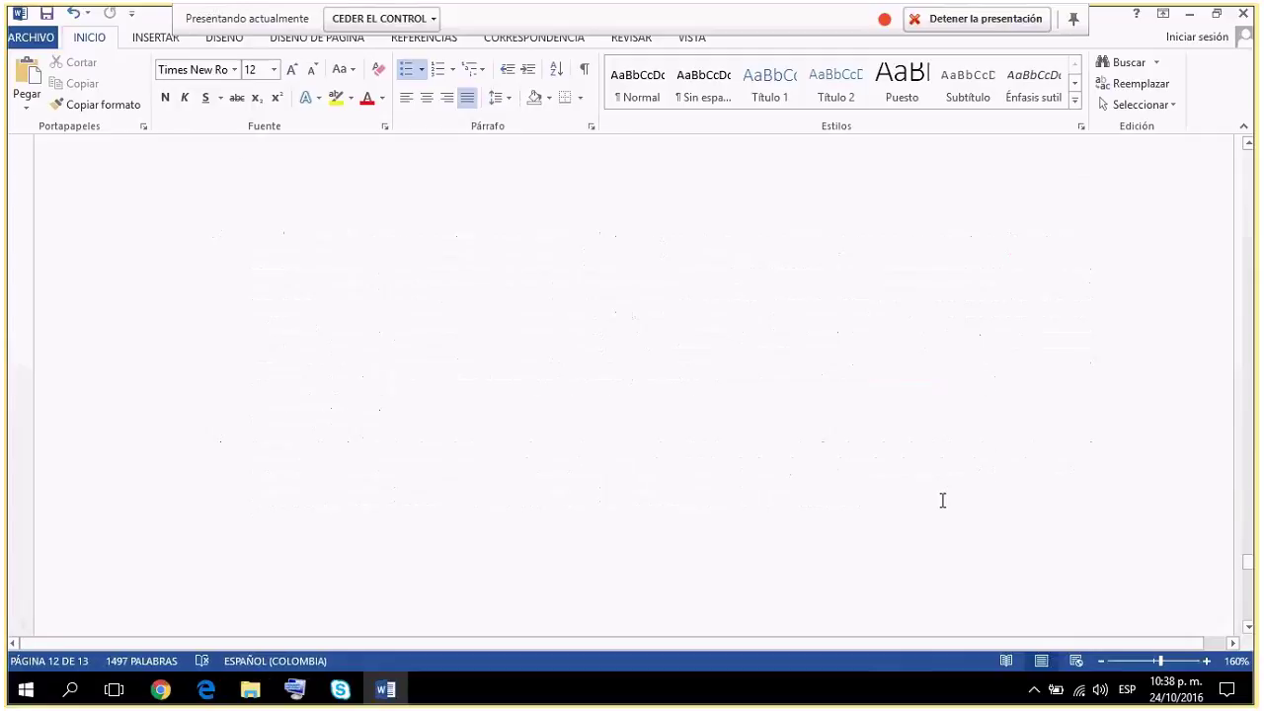
click(993, 478)
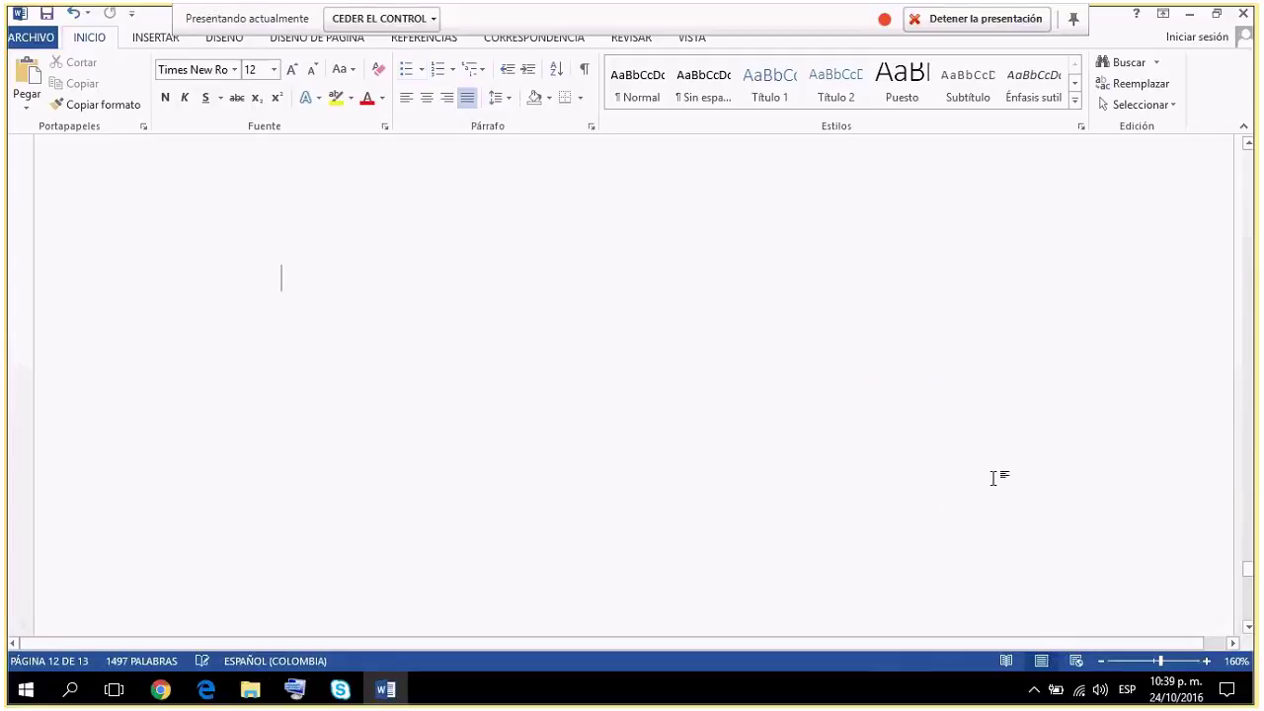
key(ctrl+z)
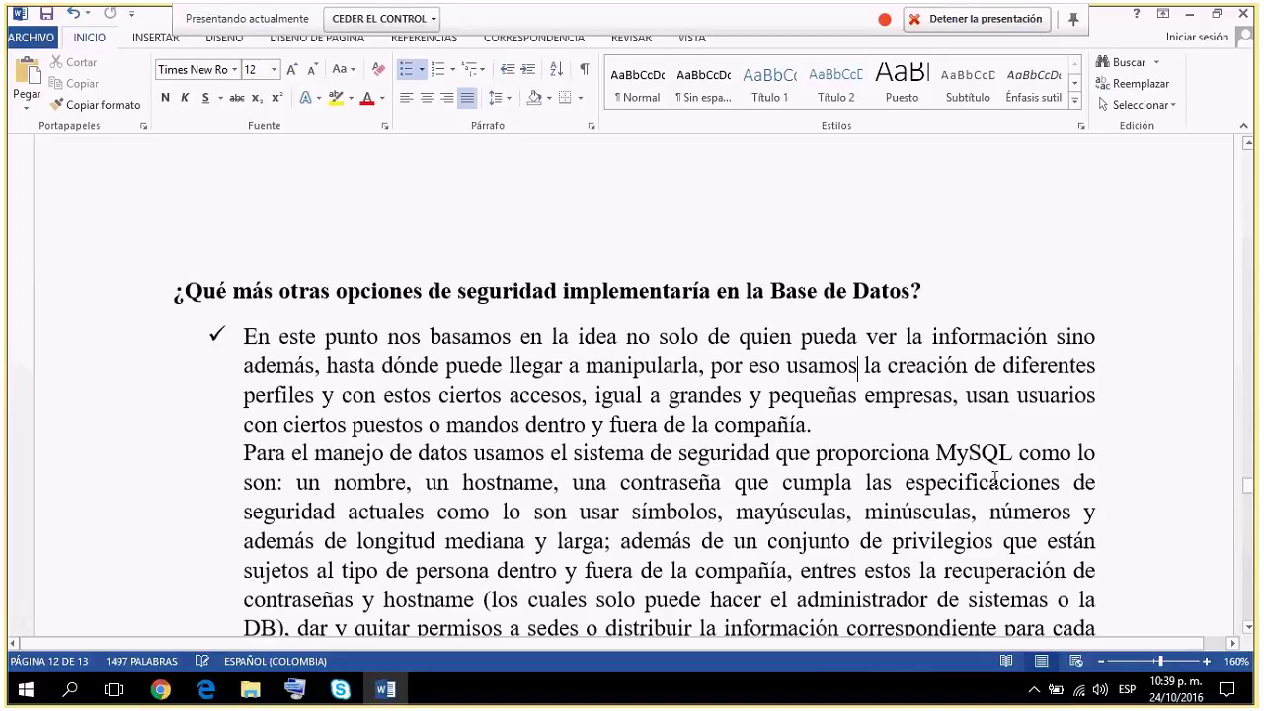
key(ctrl+Home)
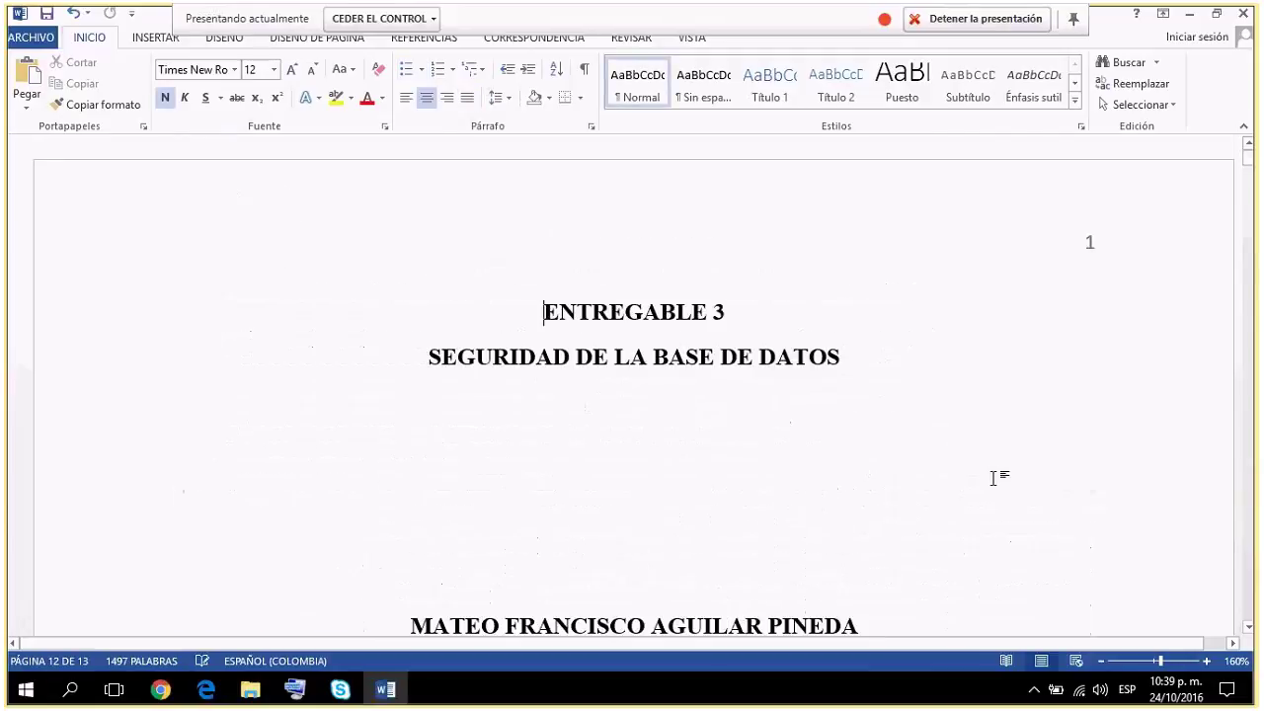
Zoom the page out from 150% to 110% and bring the Skype meeting window forward.
click(1102, 663)
click(1101, 661)
click(1102, 662)
click(1102, 662)
click(1102, 661)
scroll(541, 602, down, 1)
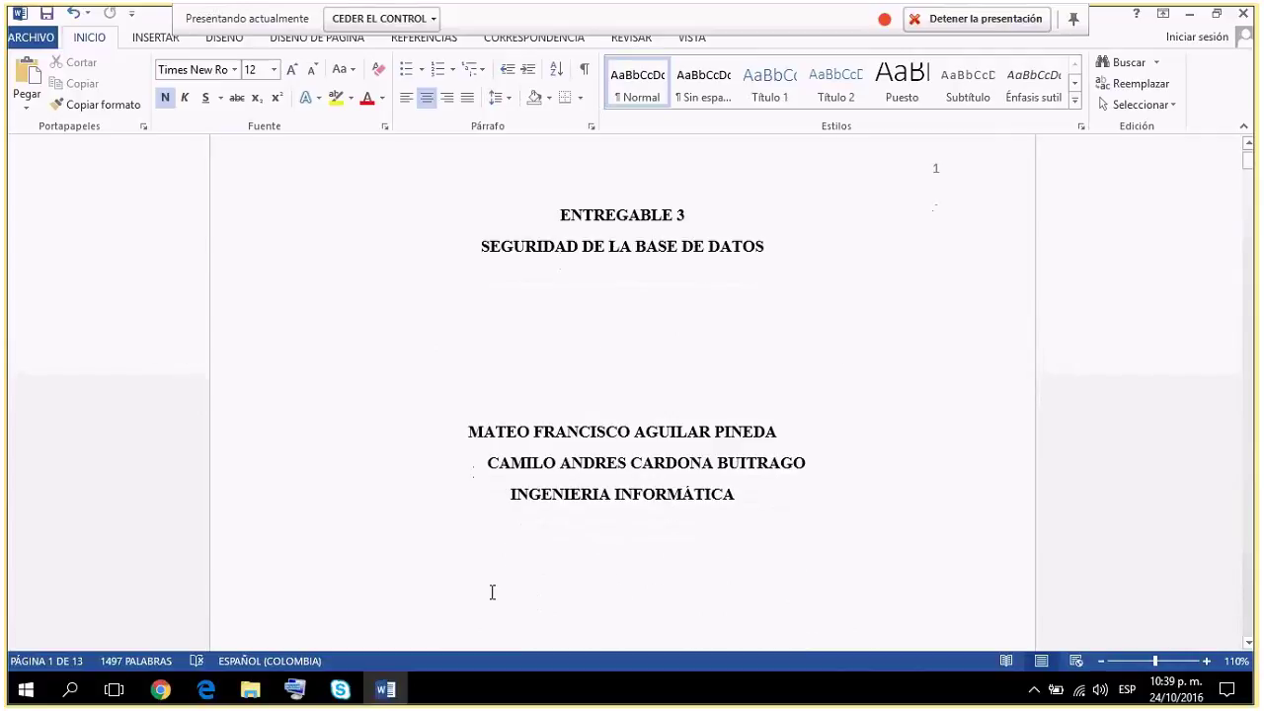
click(339, 688)
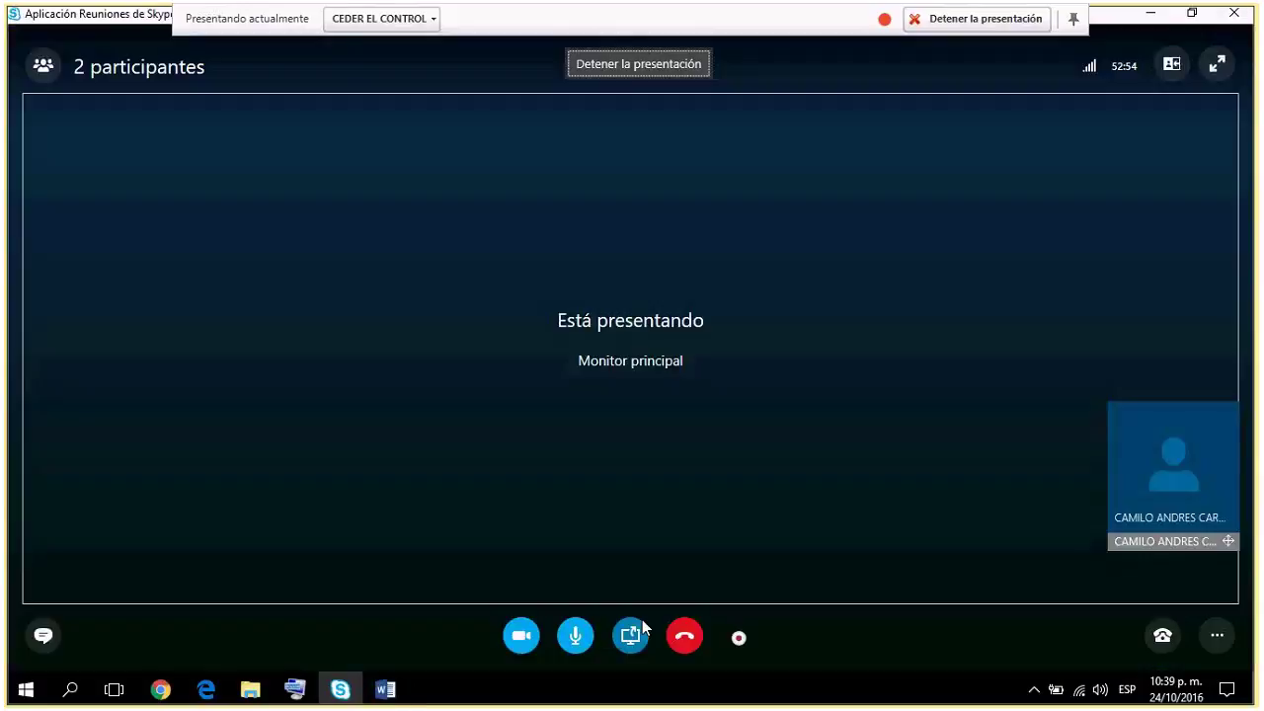
Stop presenting via the share content options with 'Detener la presentación'.
click(638, 638)
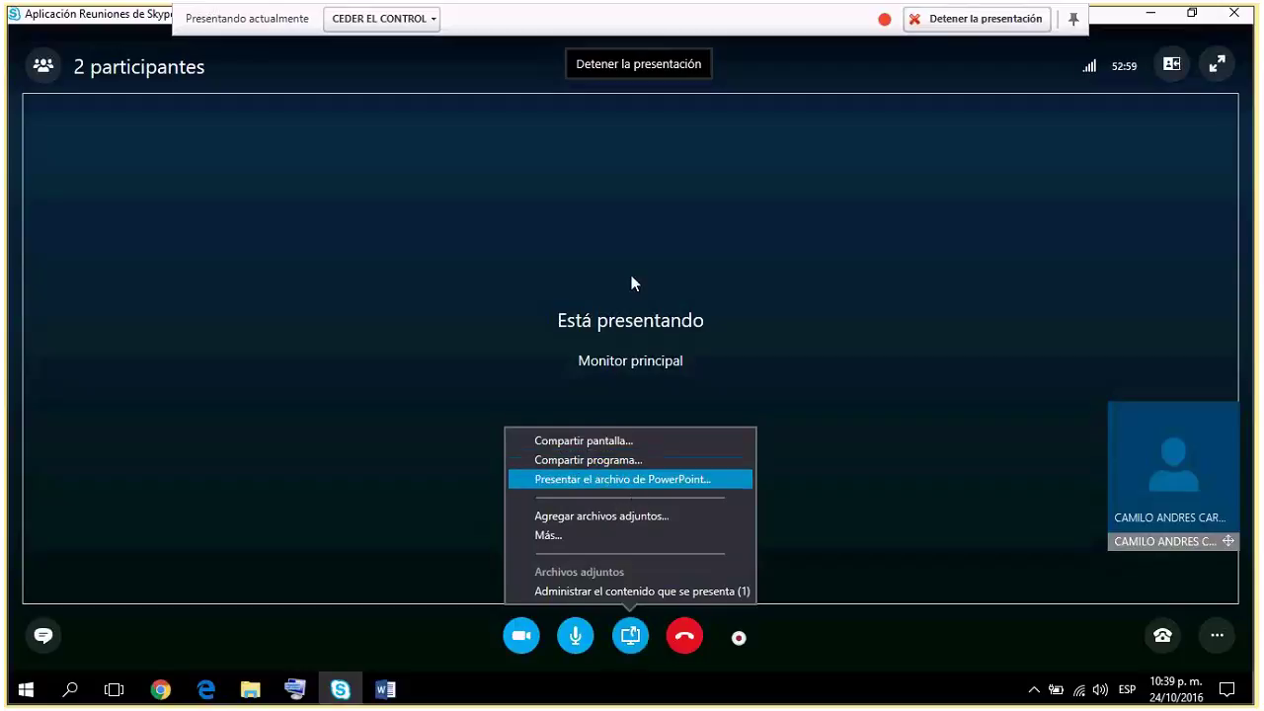
click(686, 75)
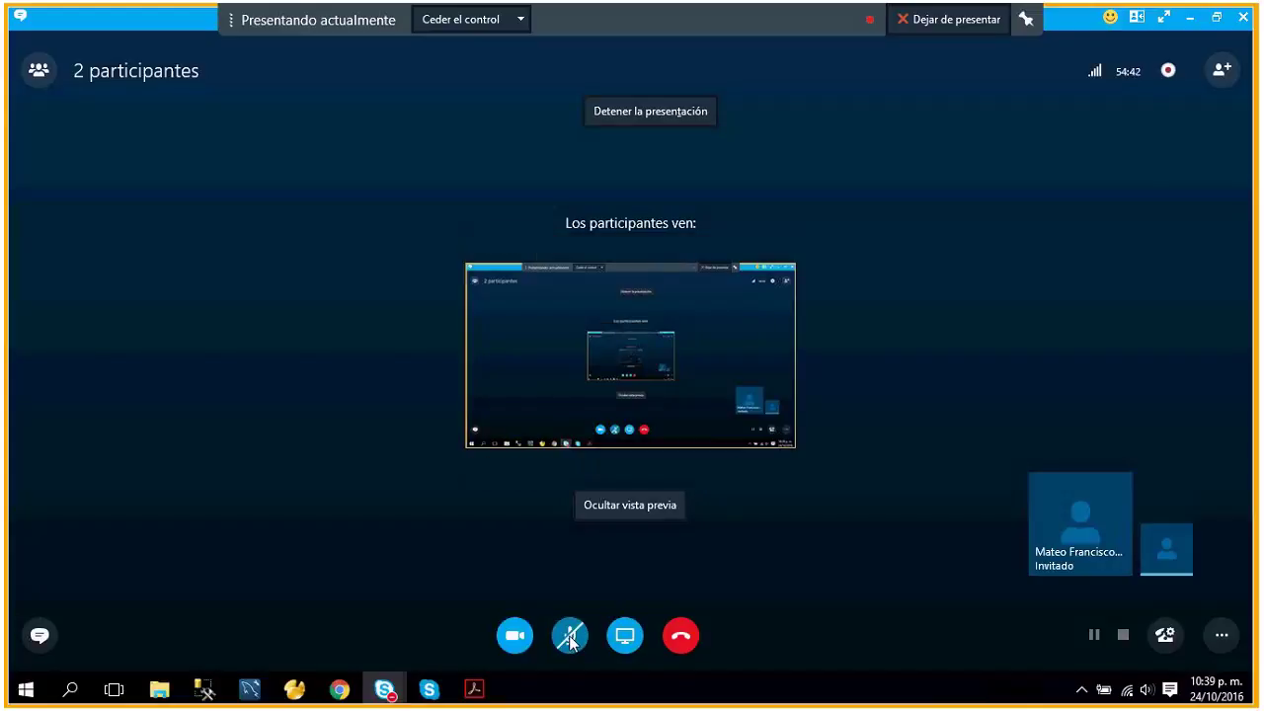
Unmute the microphone, let the presenting toolbar hide, and switch to Navicat Lite.
click(571, 639)
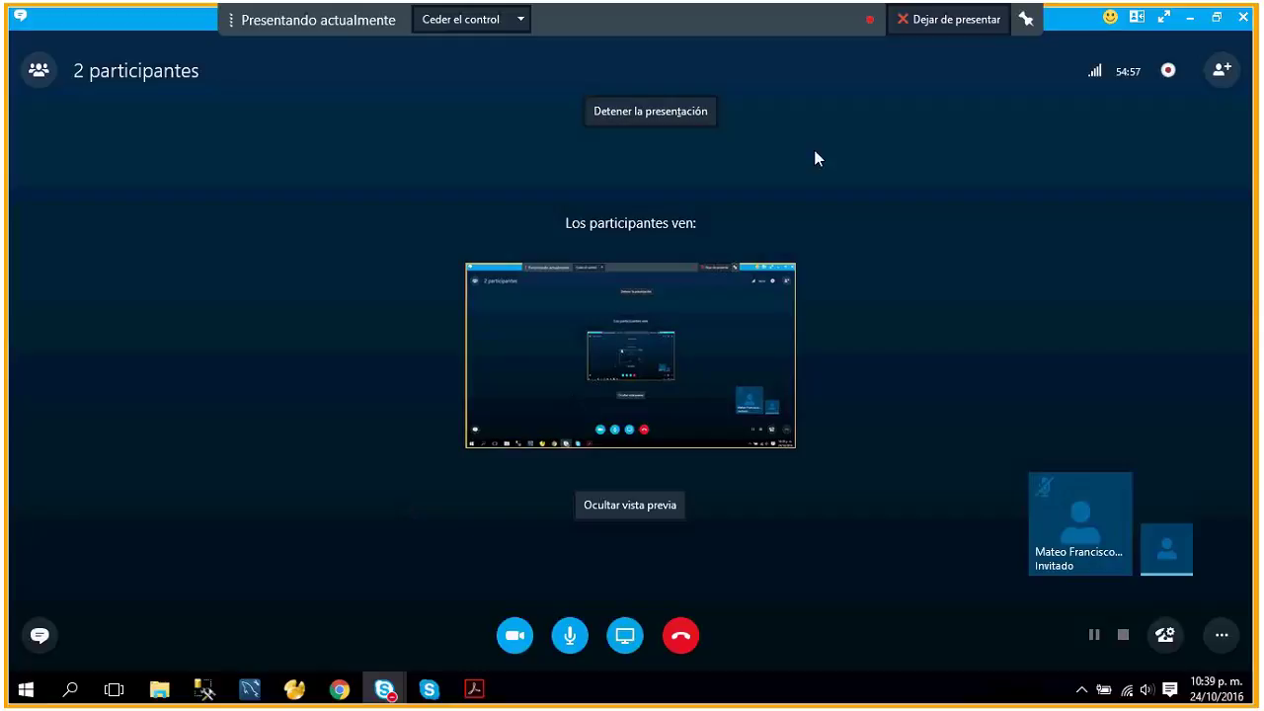
click(1029, 25)
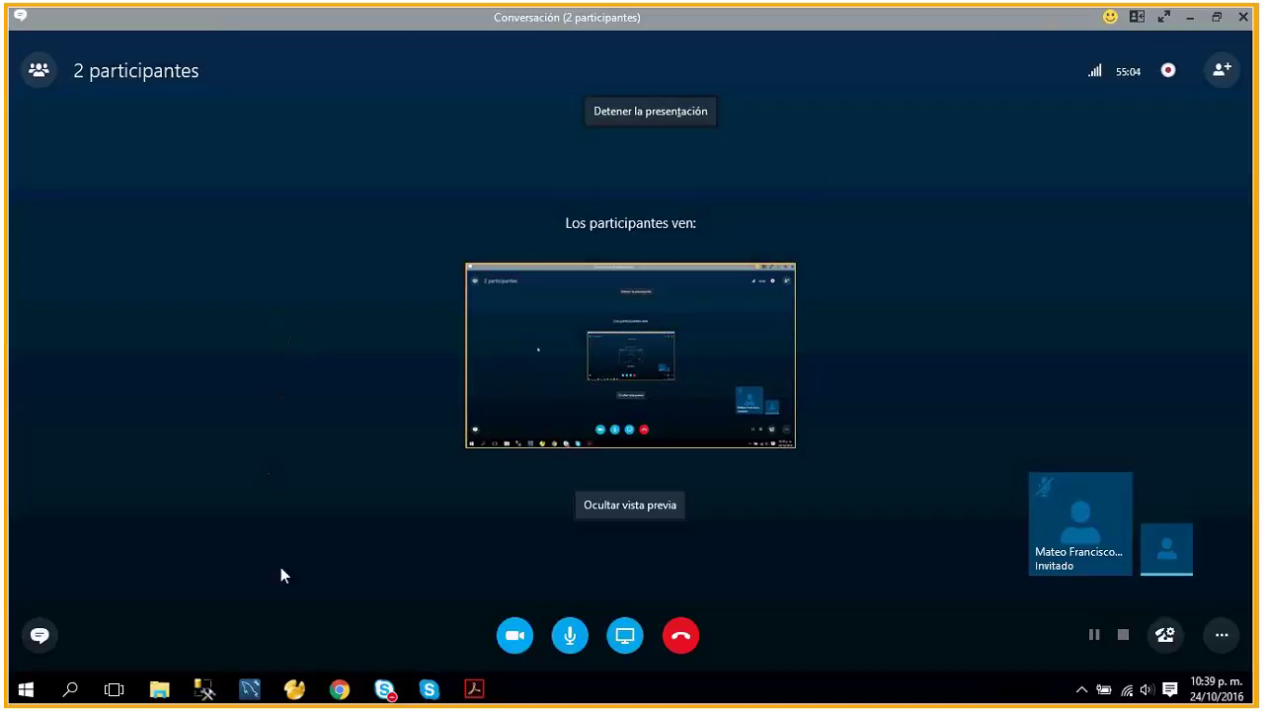
click(294, 688)
Open the conexion user manager and view administradores@localhost's privileges on the almacen database.
double_click(79, 142)
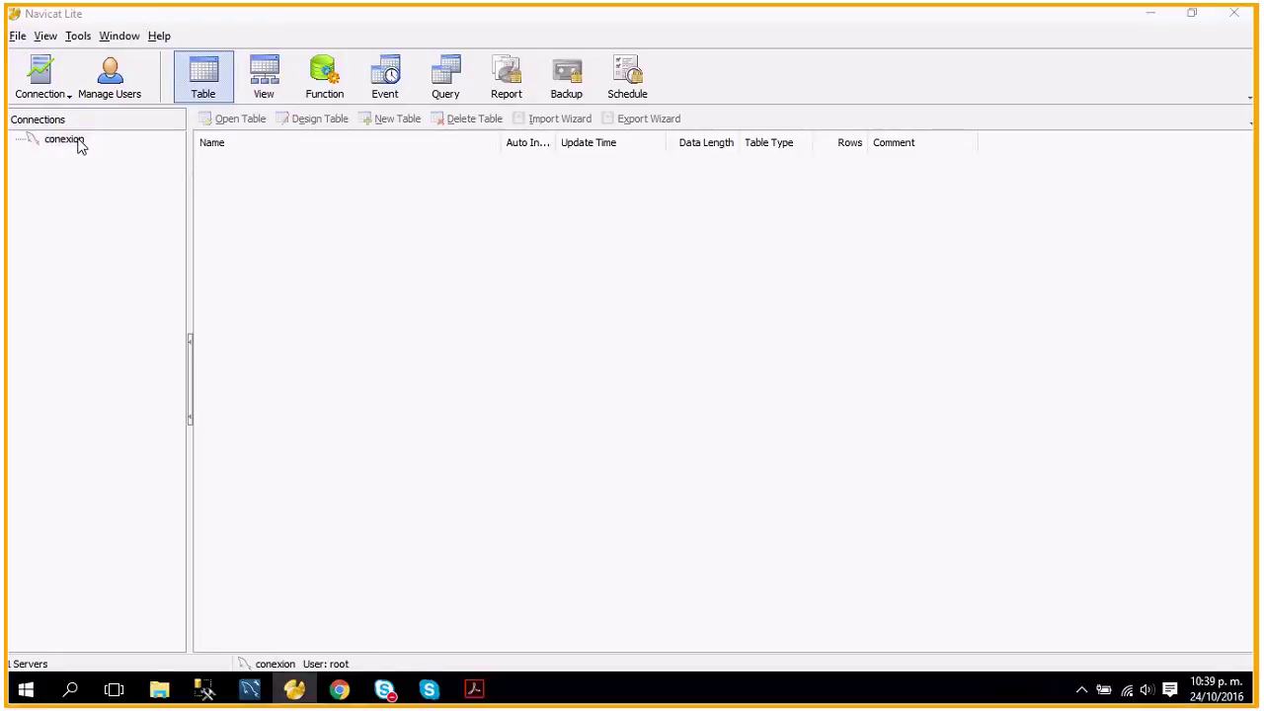
click(126, 87)
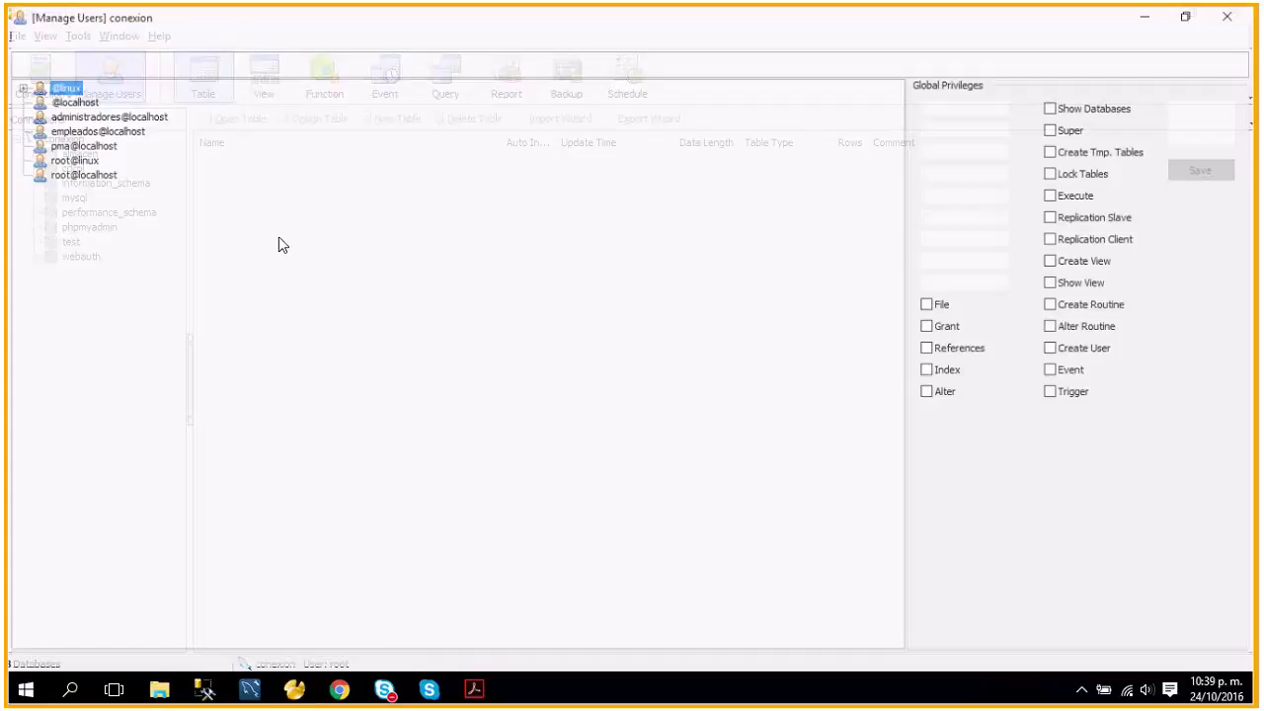
click(83, 119)
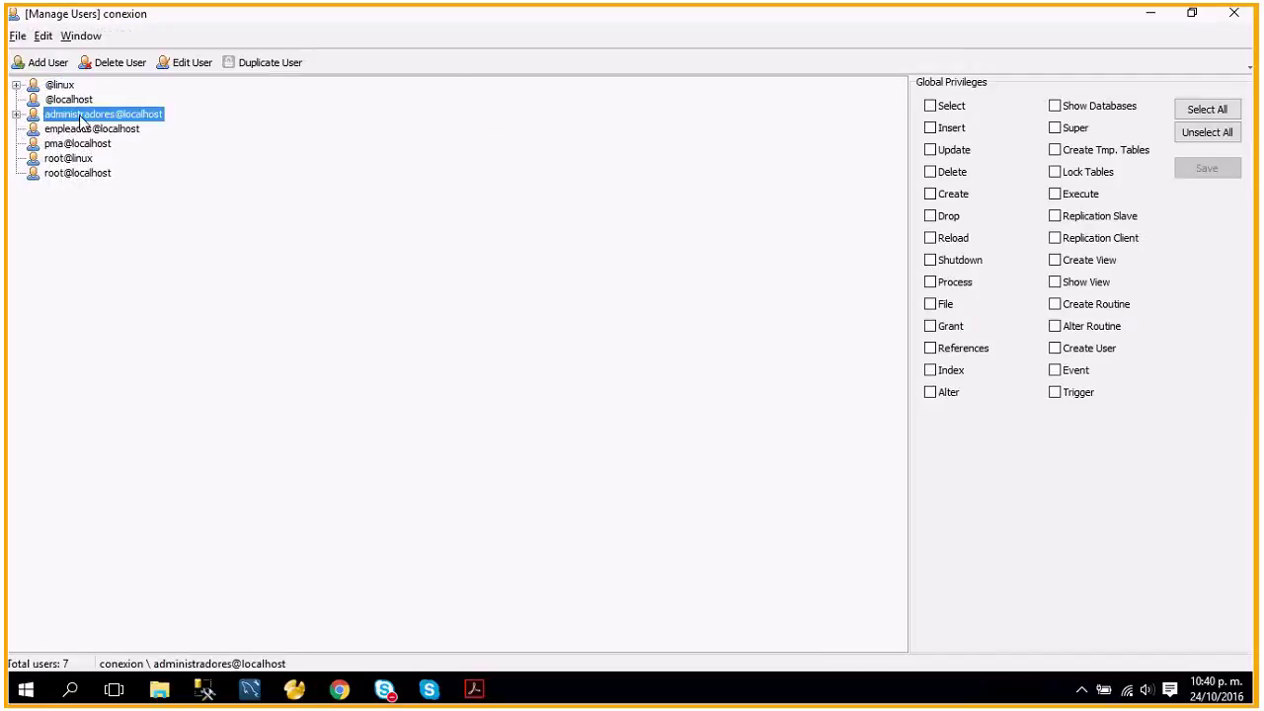
click(17, 116)
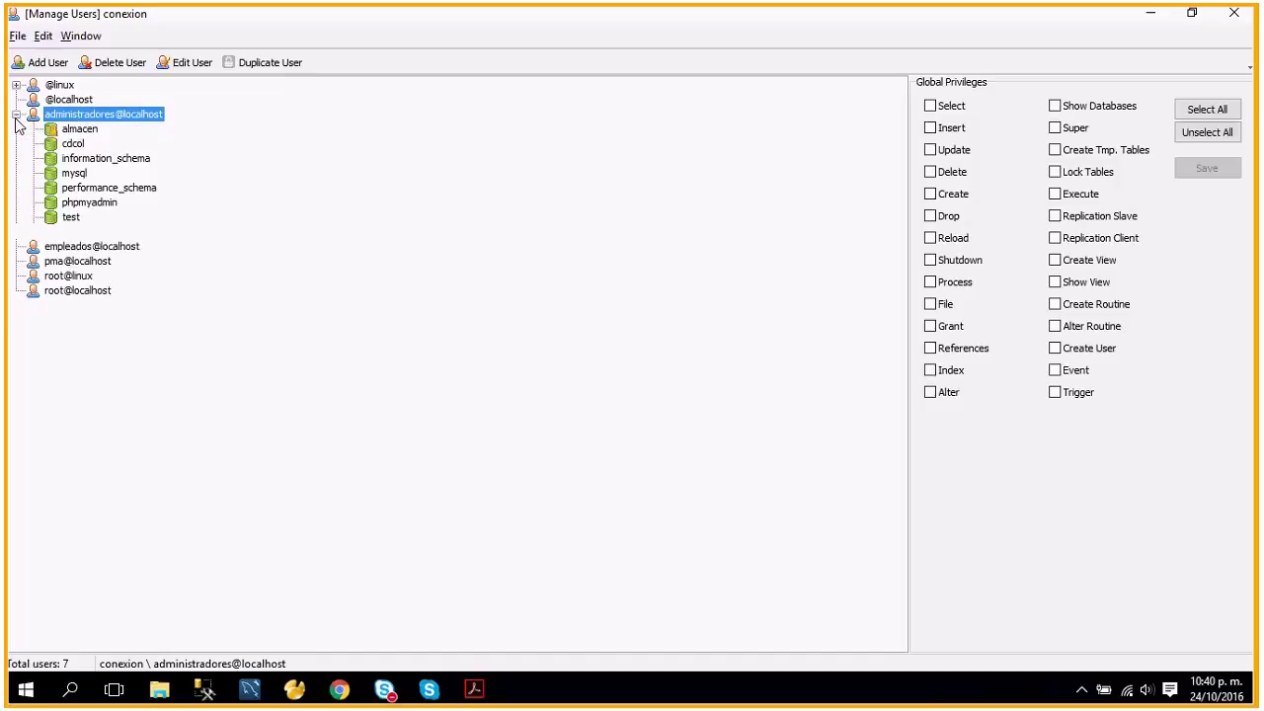
click(81, 131)
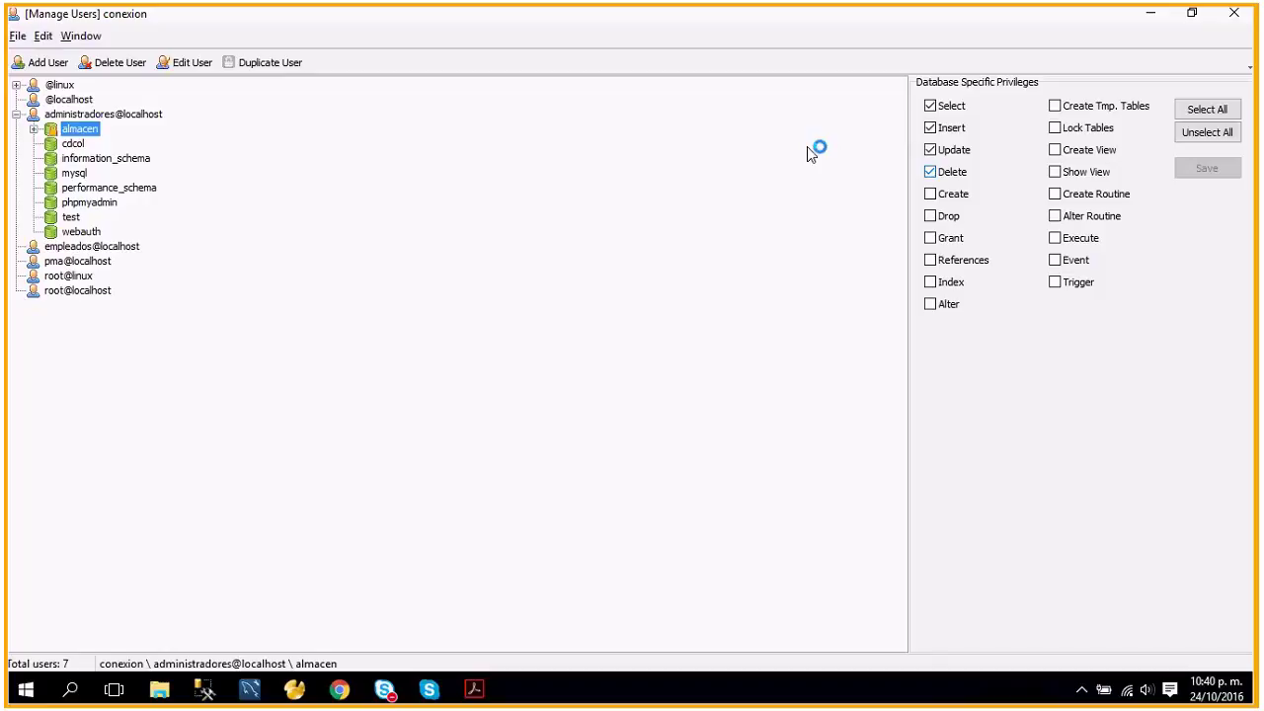
Fold away almacen's table list and show empleados@localhost's global privileges, all unchecked.
click(34, 128)
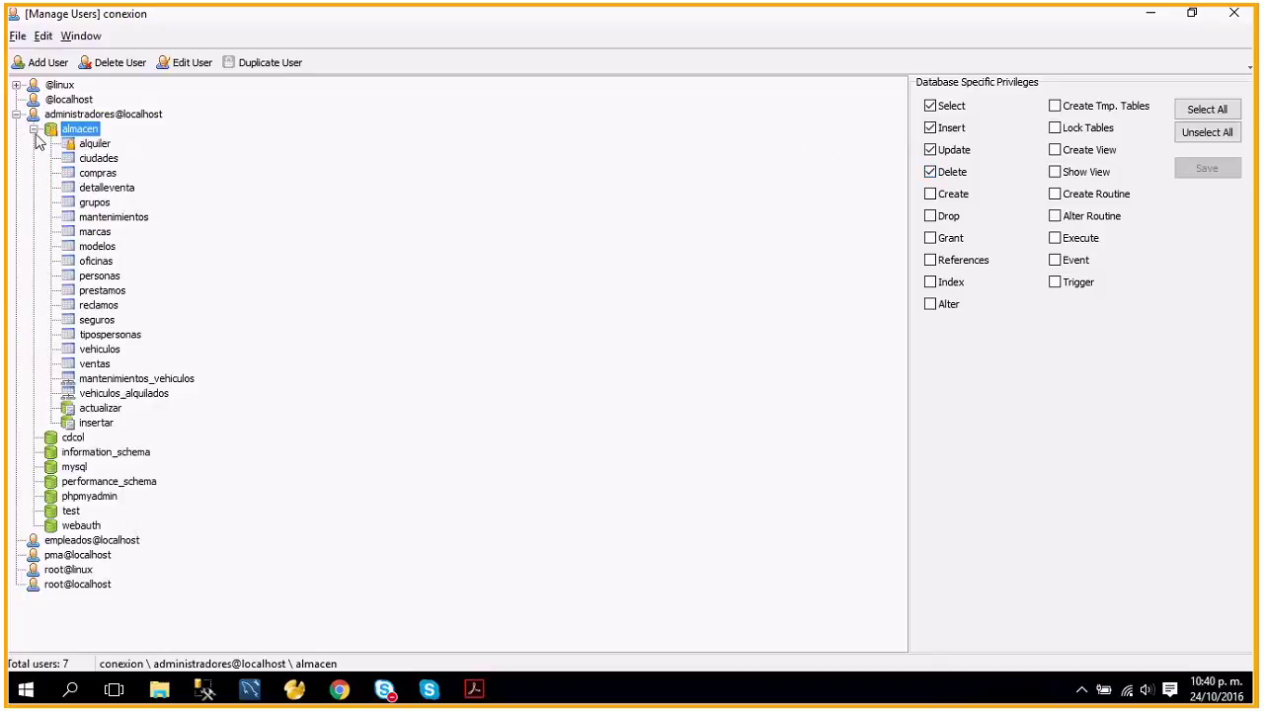
click(33, 129)
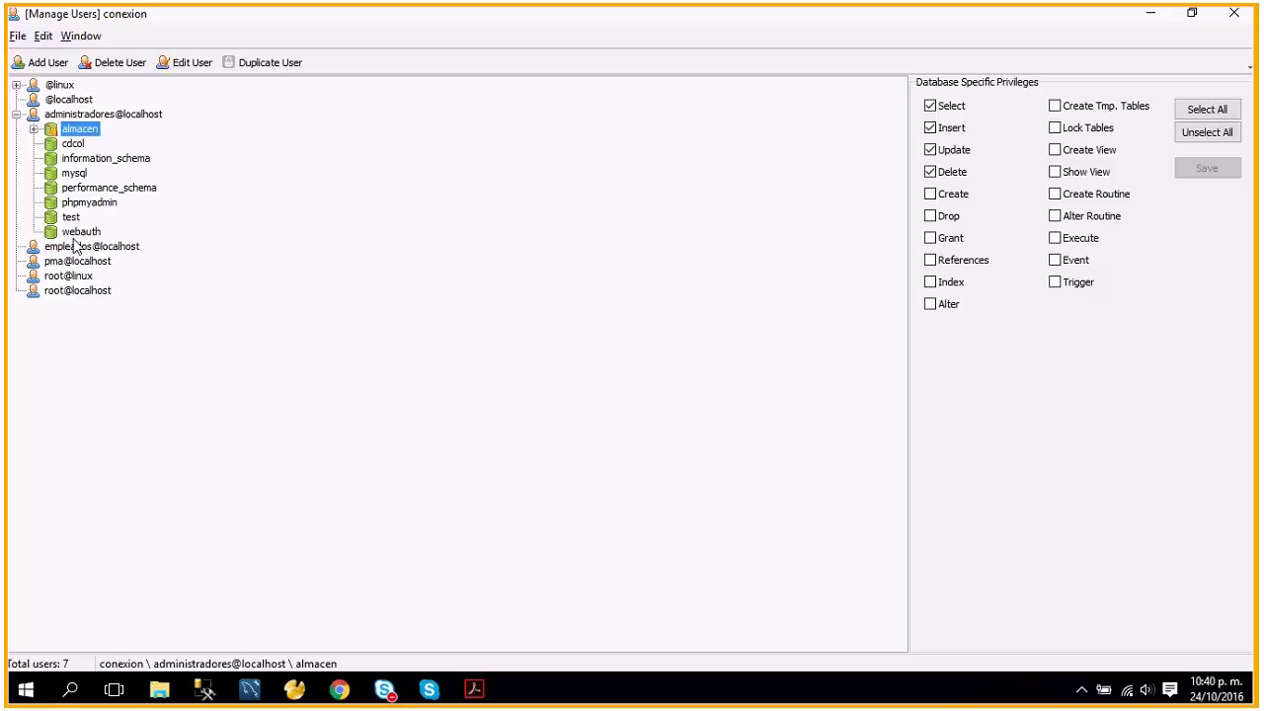
click(54, 247)
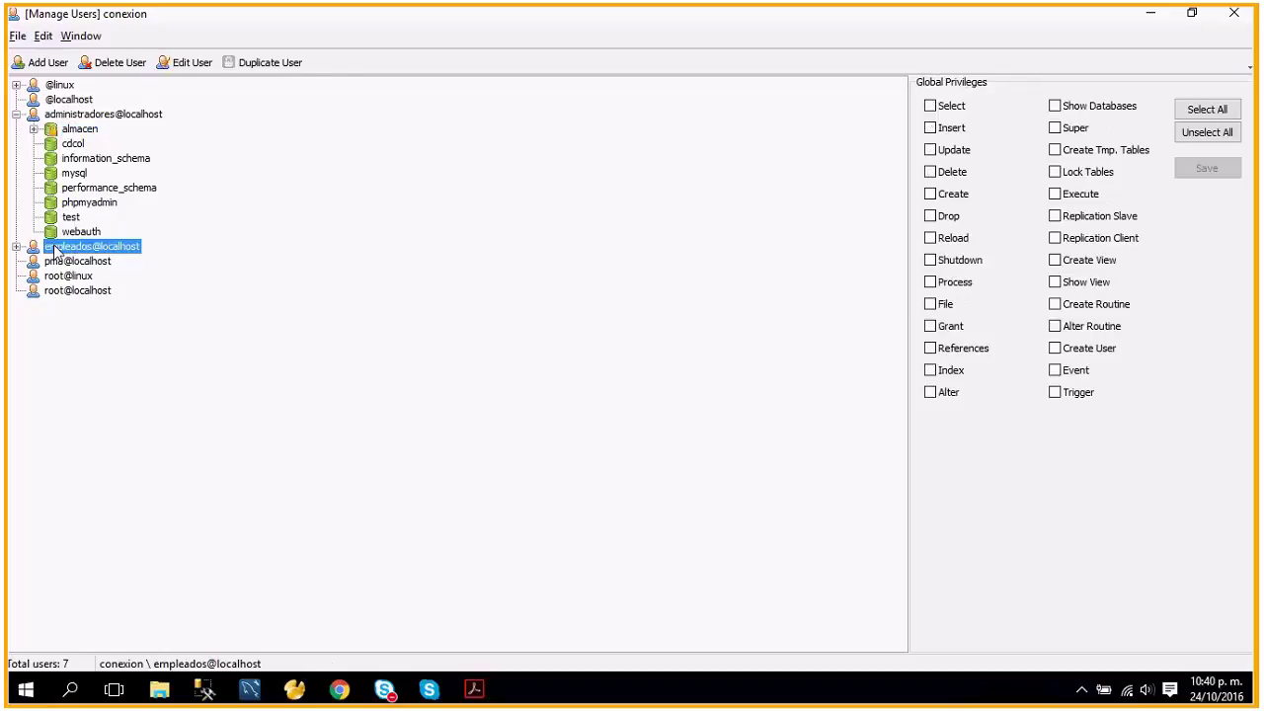
Review empleados' almacen table privileges on alquiler, compras, detalleventa, mantenimientos, personas, prestamos, reclamos, vehiculos and ventas.
click(17, 247)
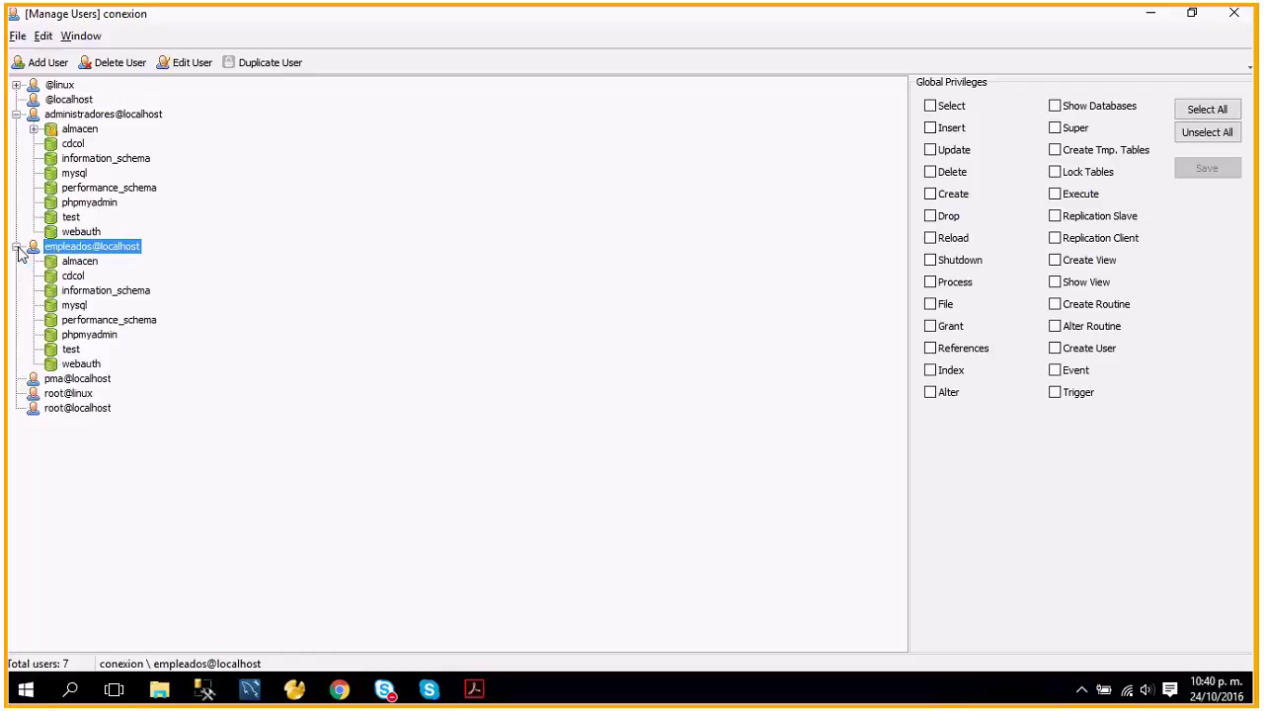
double_click(67, 261)
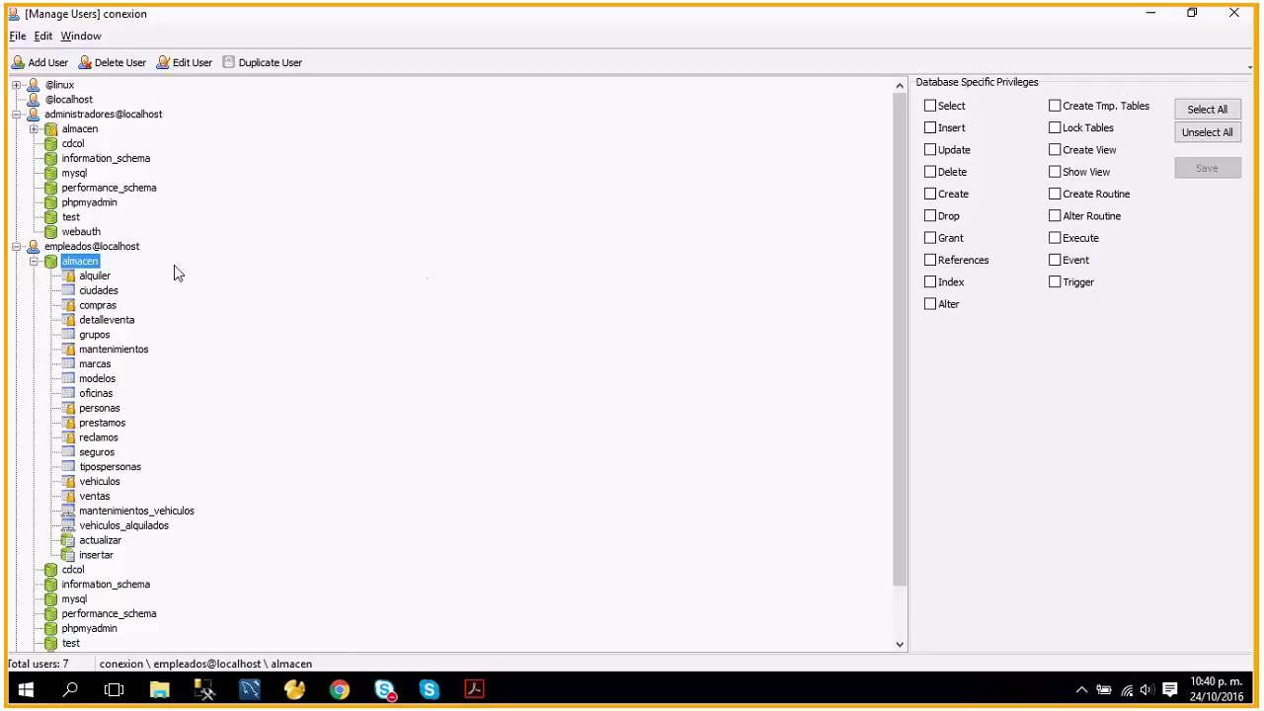
click(89, 277)
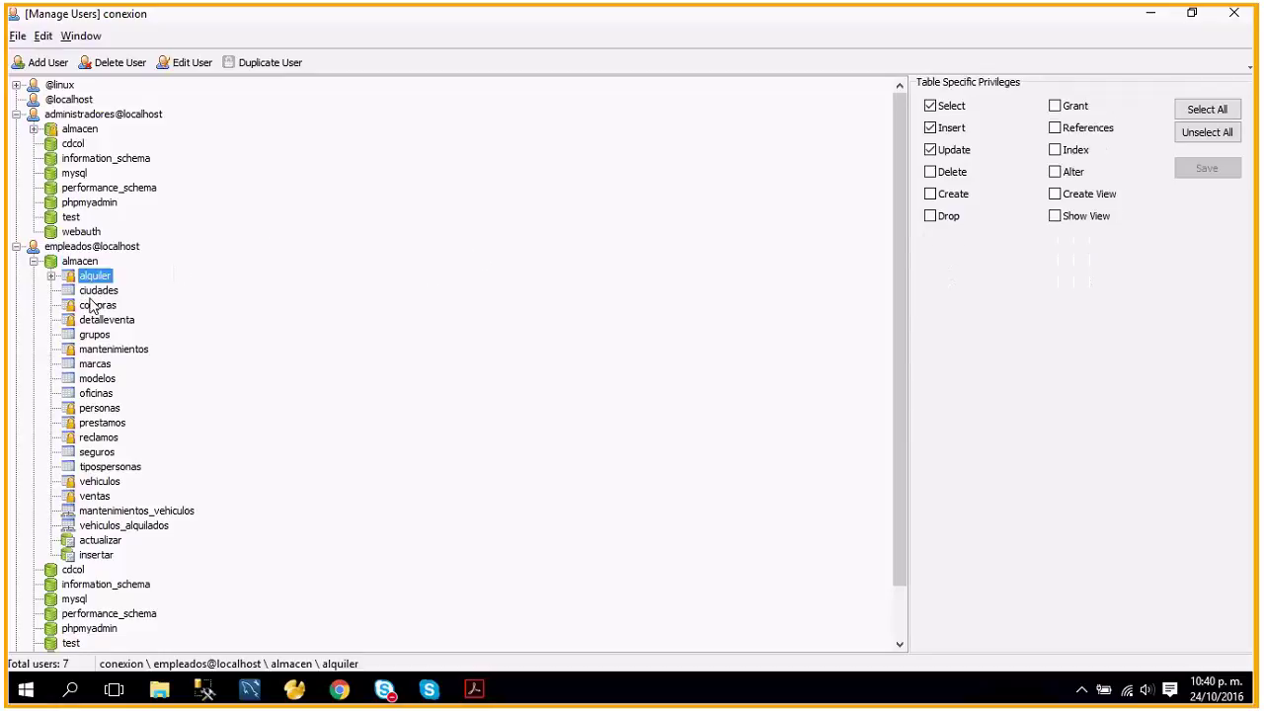
click(88, 308)
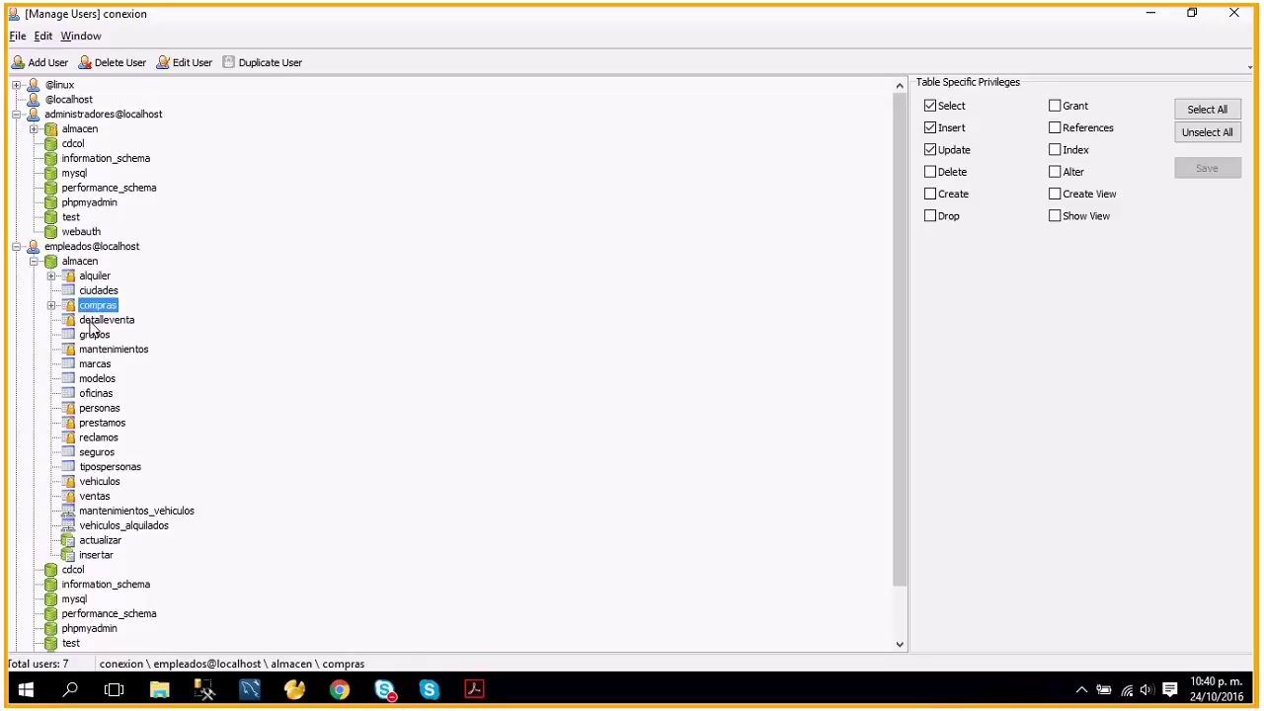
click(91, 322)
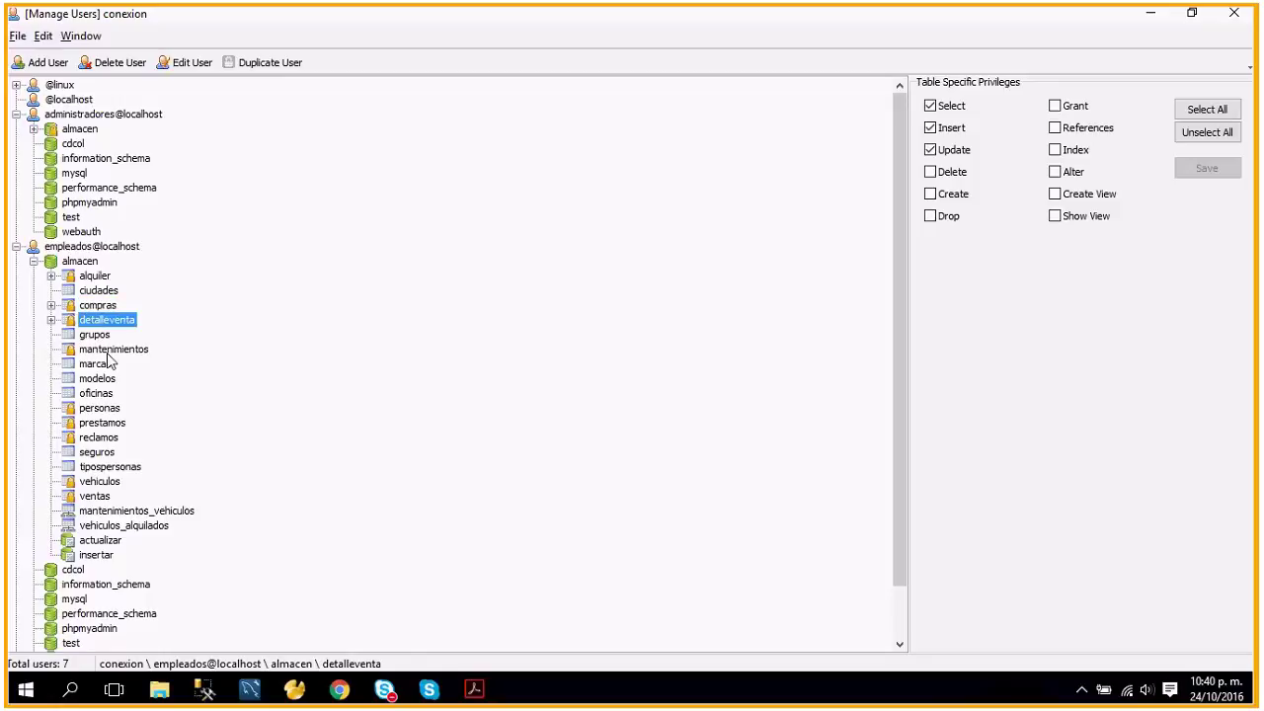
click(109, 350)
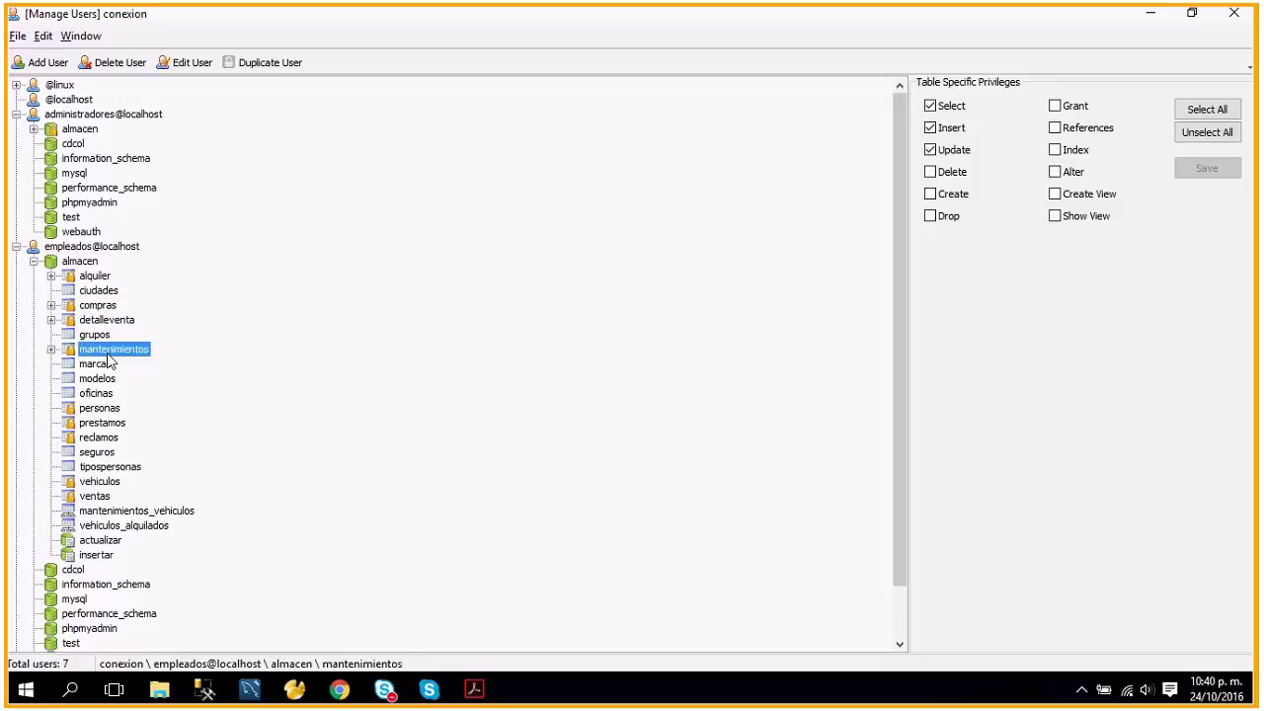
click(99, 408)
click(102, 423)
click(100, 437)
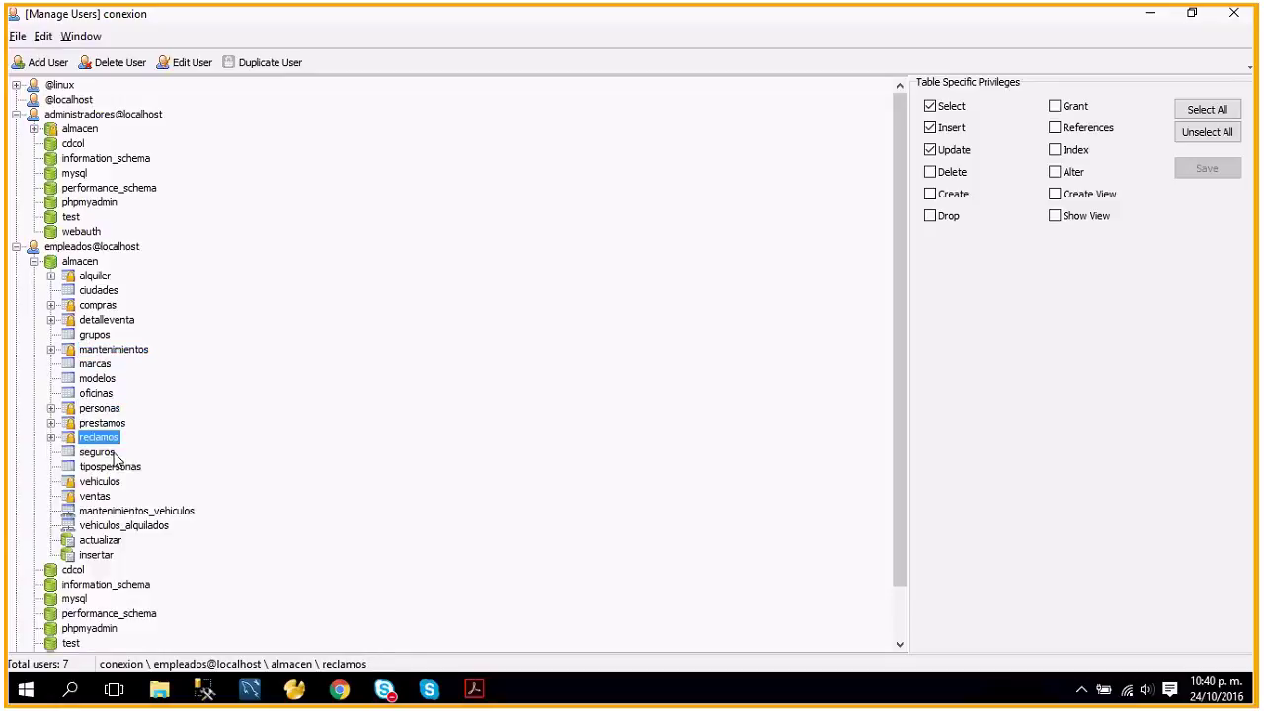
click(98, 480)
click(95, 496)
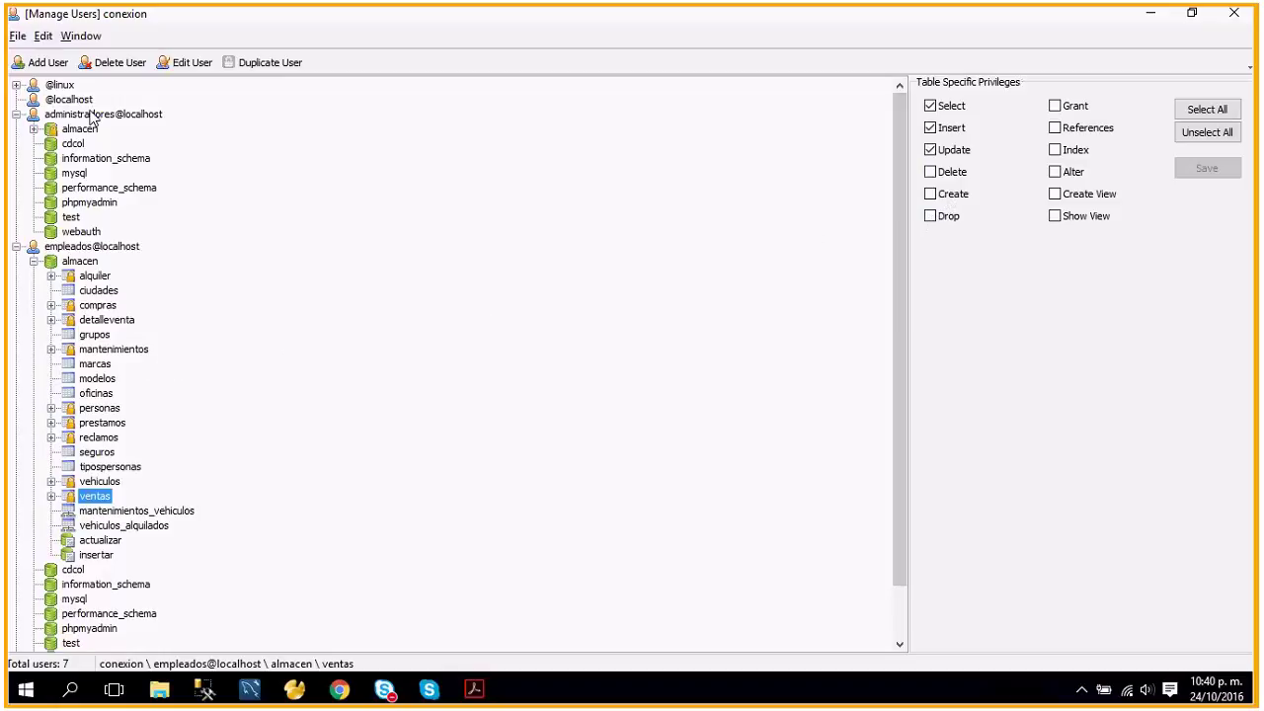
Create user camimateo on host localhost with a password and its confirmation.
click(48, 62)
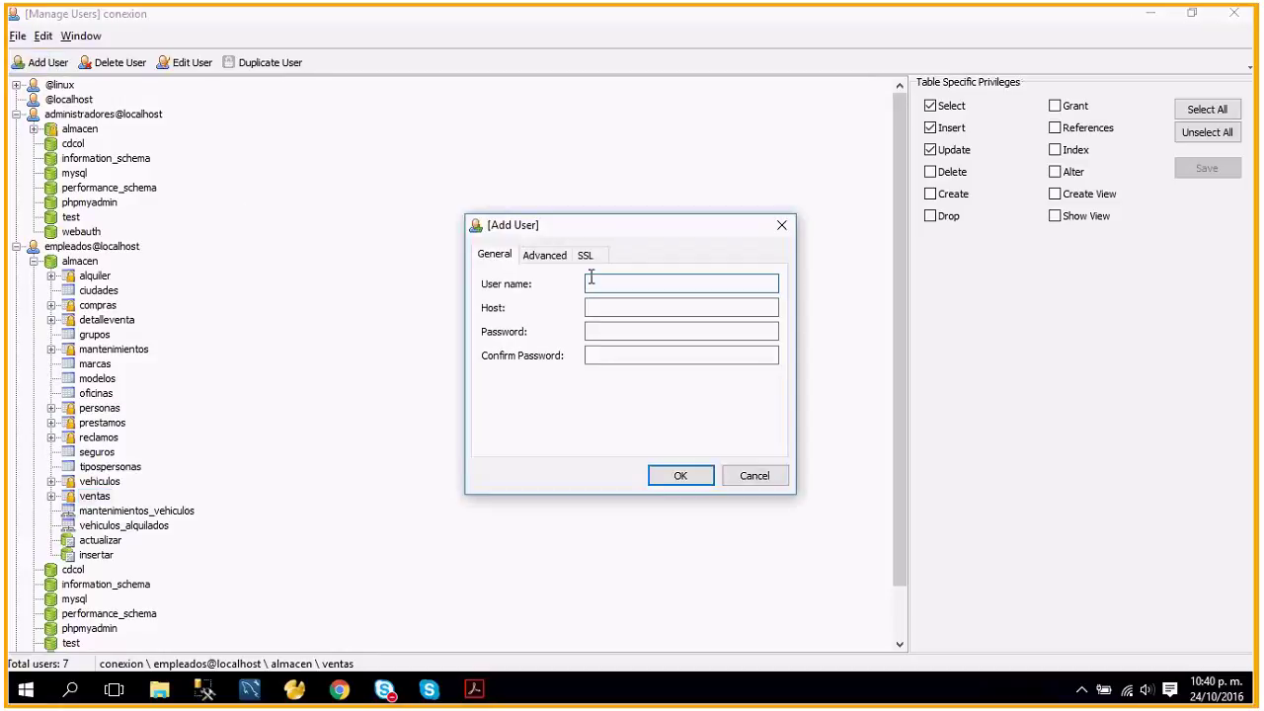
text(camimateo)
click(598, 307)
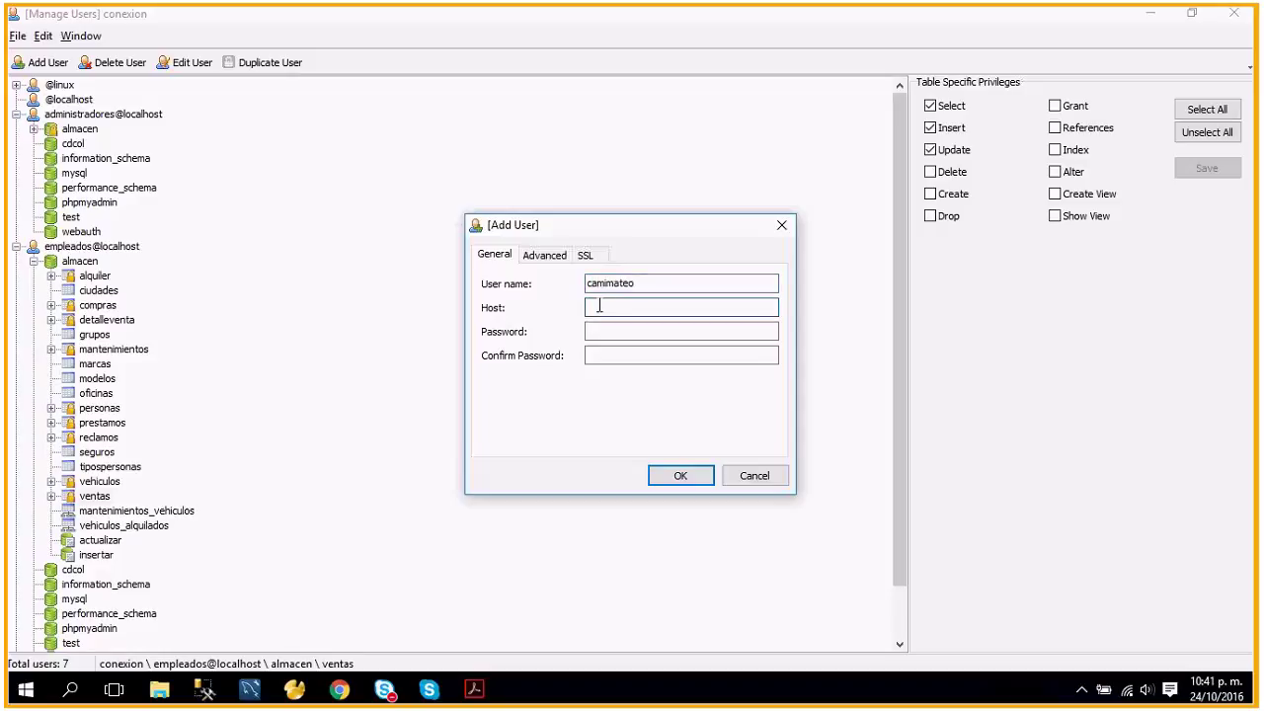
text(localhost)
click(605, 330)
text(123)
key(Tab)
text(123)
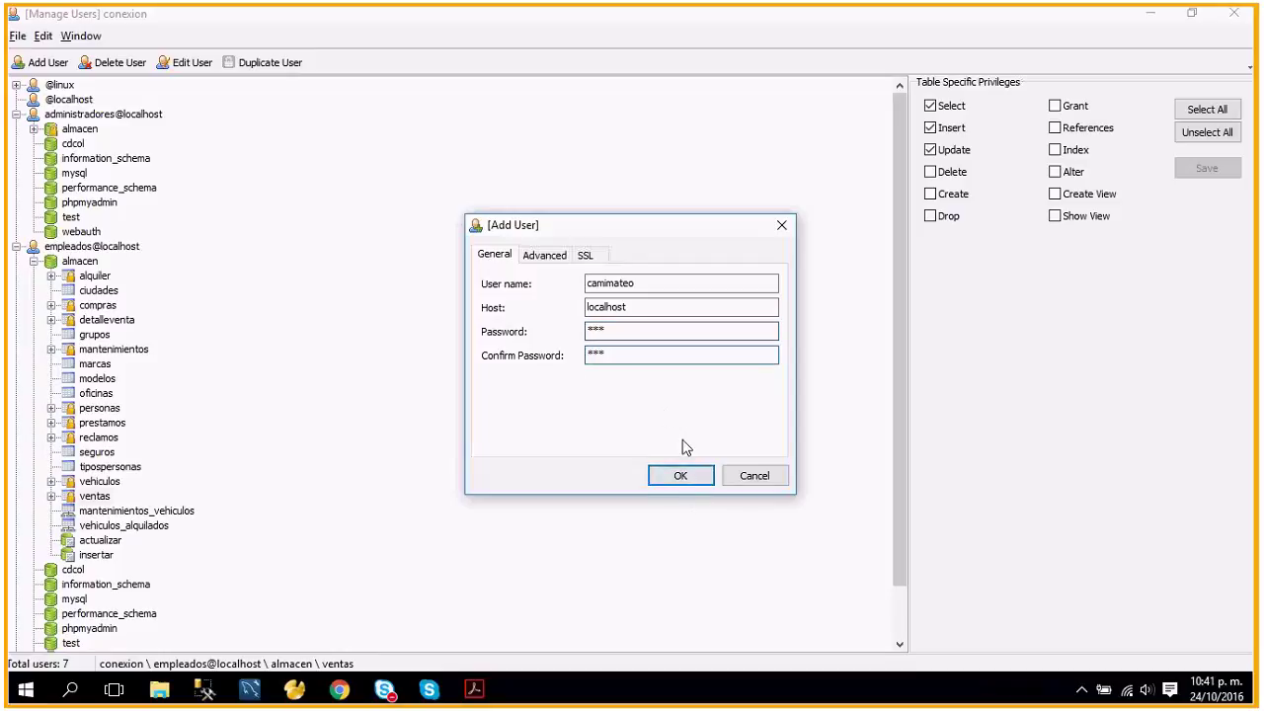
click(680, 476)
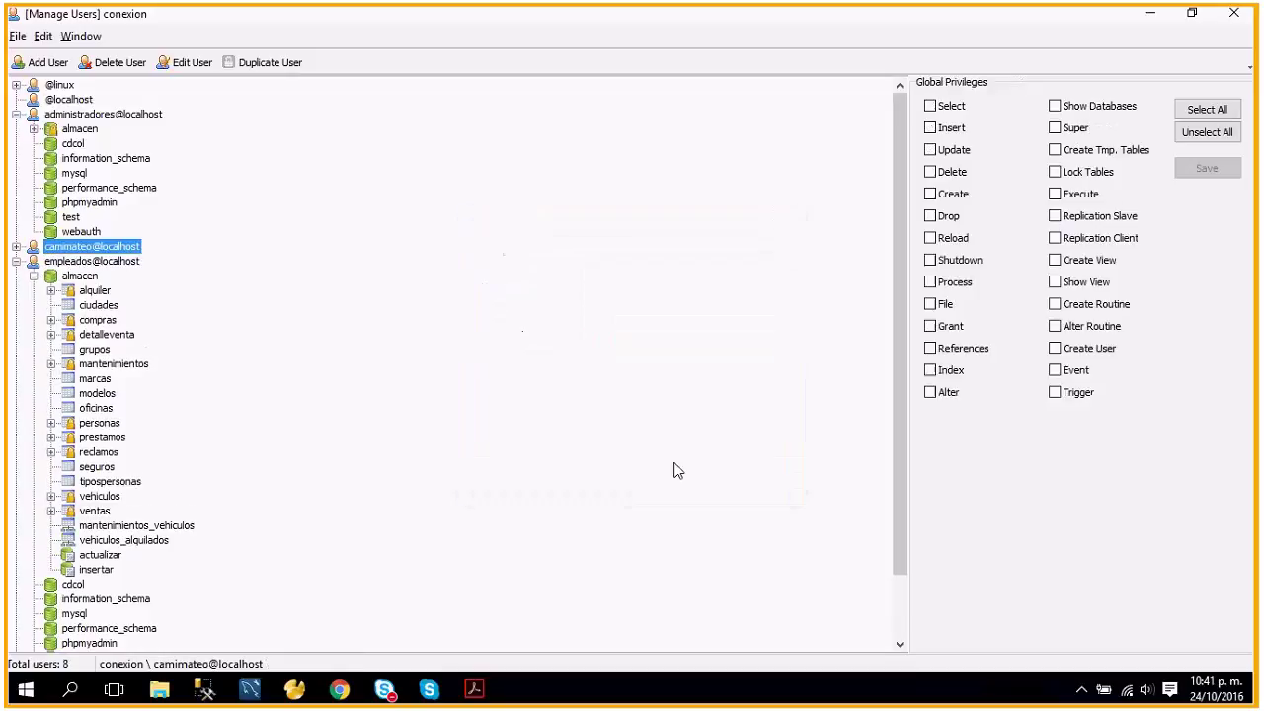
Compare camimateo's almacen and global privileges with those of administradores and empleados.
click(16, 246)
click(77, 261)
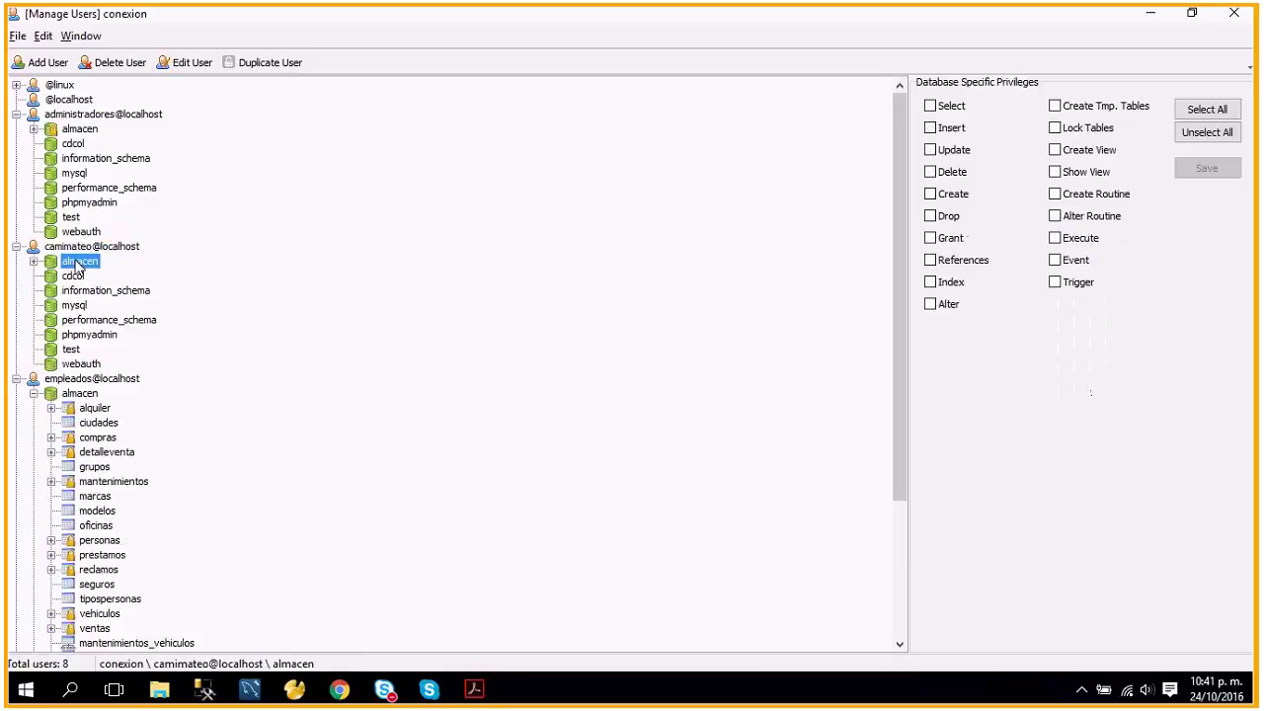
click(117, 247)
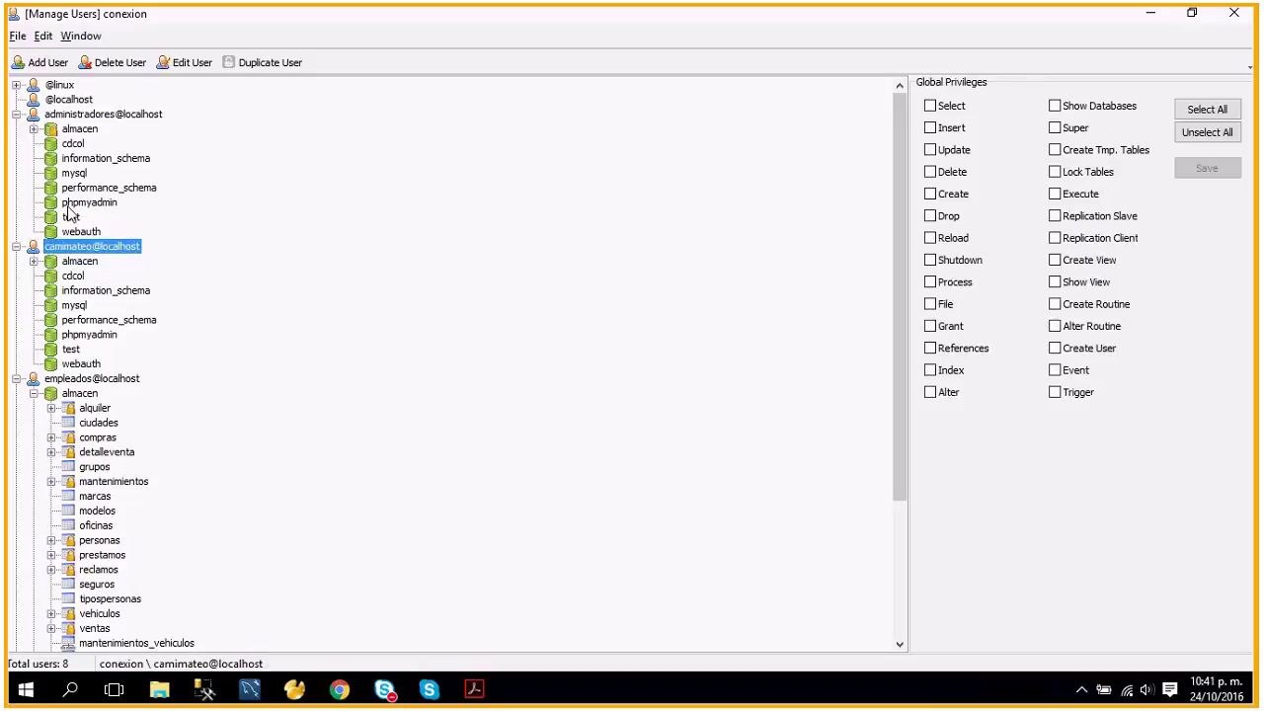
click(103, 115)
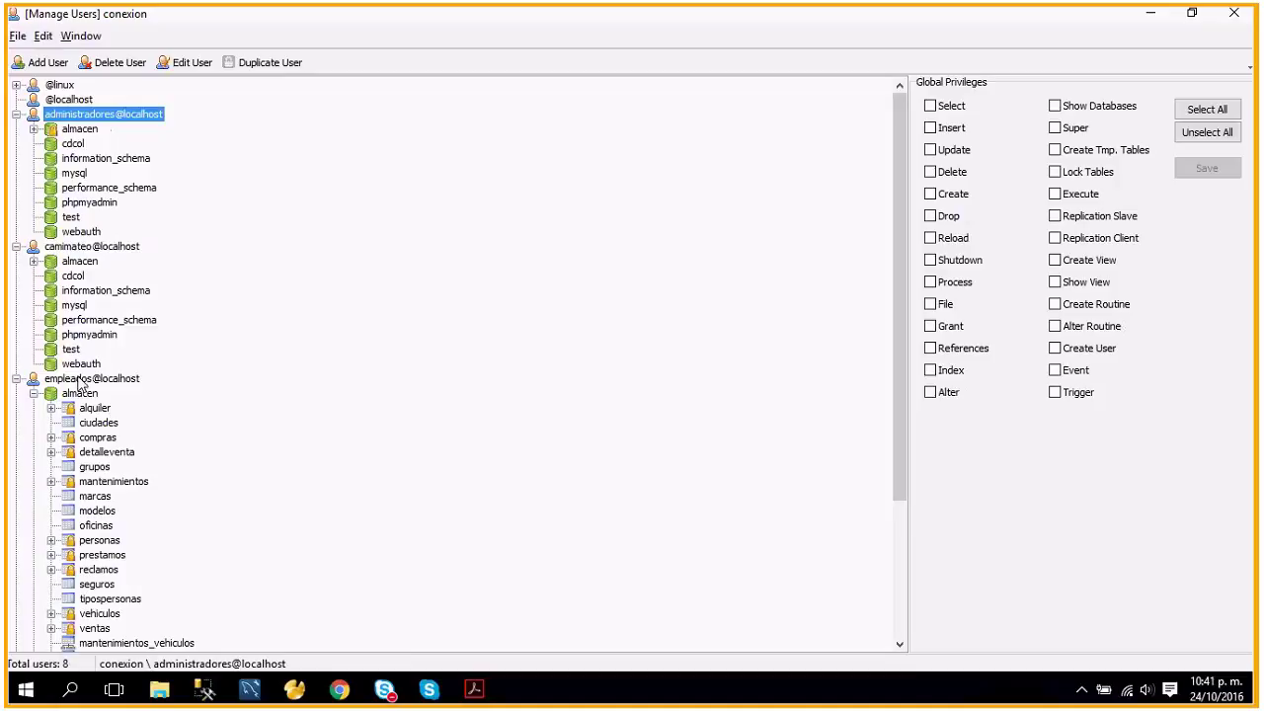
click(83, 381)
click(112, 118)
In Chrome, close the Facebook tab and load localhost:8082/phpmyadmin in a new tab.
click(339, 688)
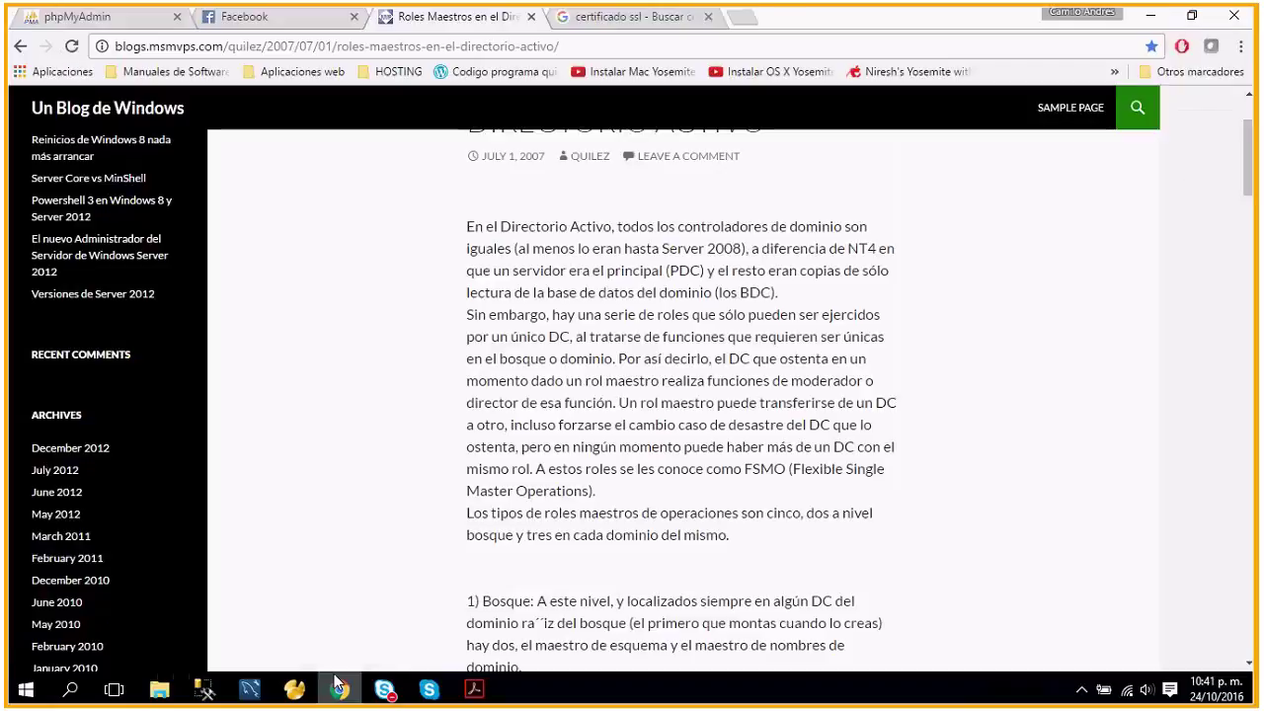
click(743, 16)
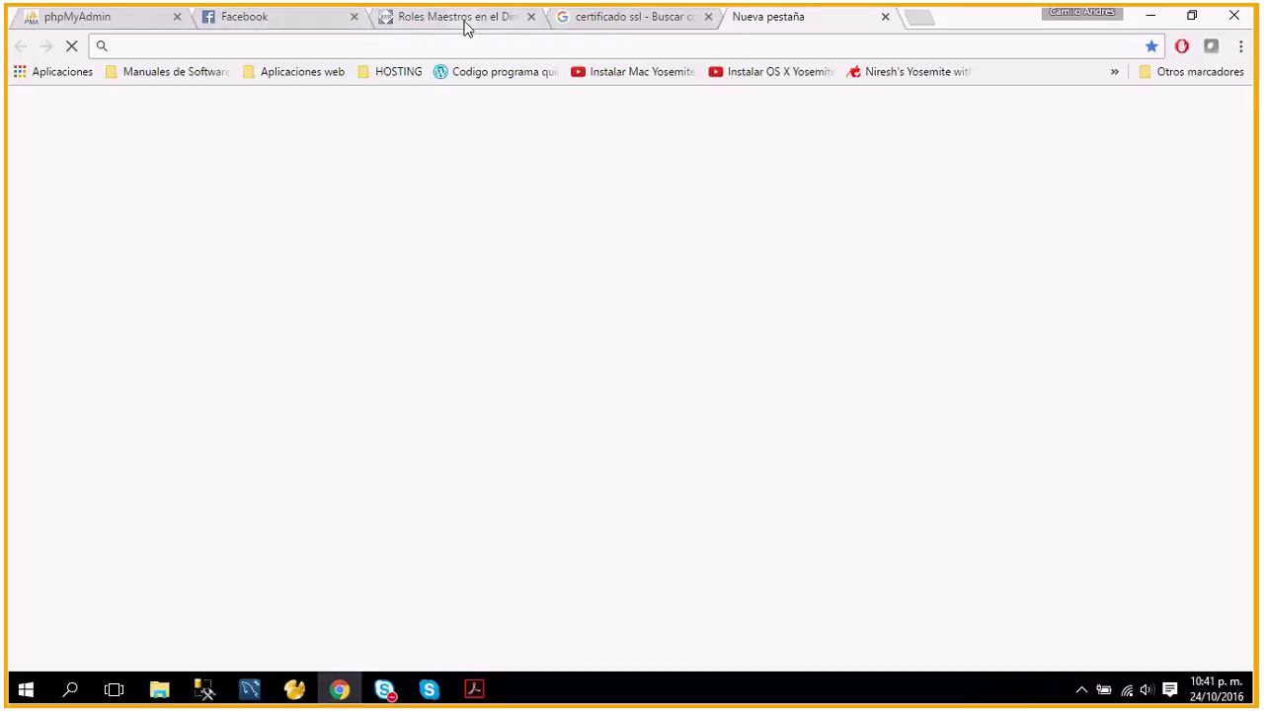
click(354, 16)
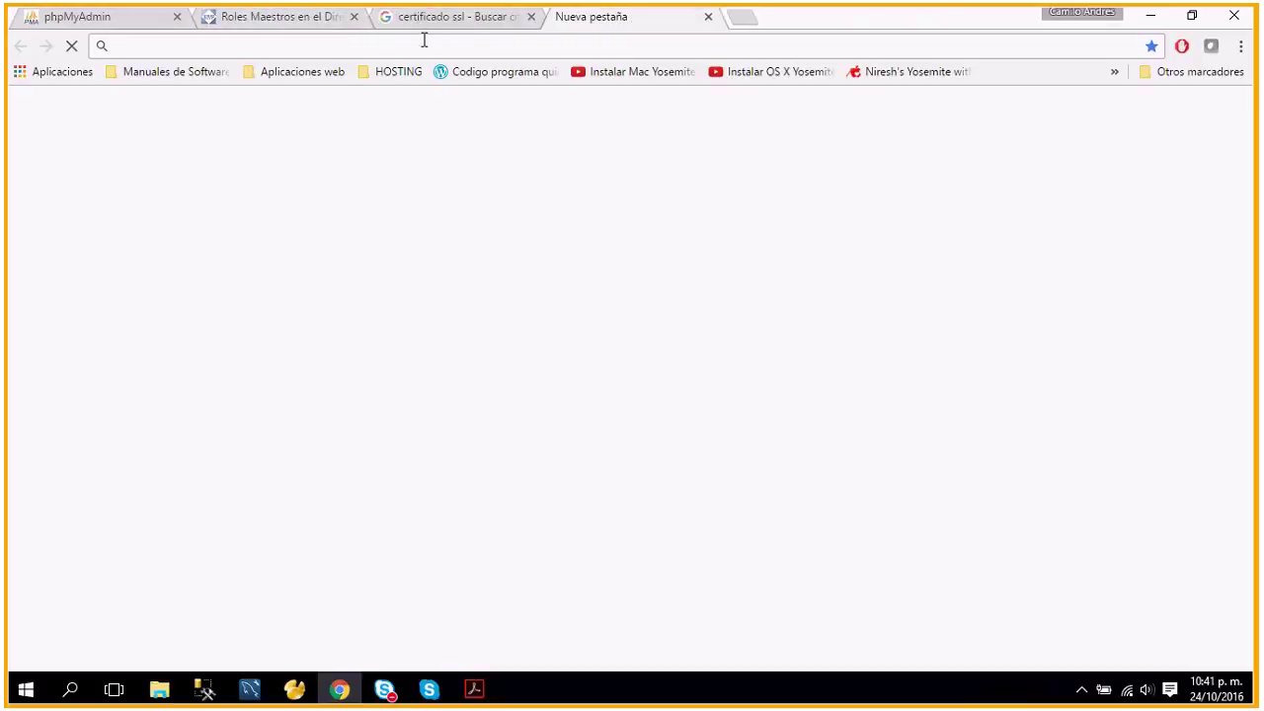
text(localhost:8082/phpmyadmin)
key(Return)
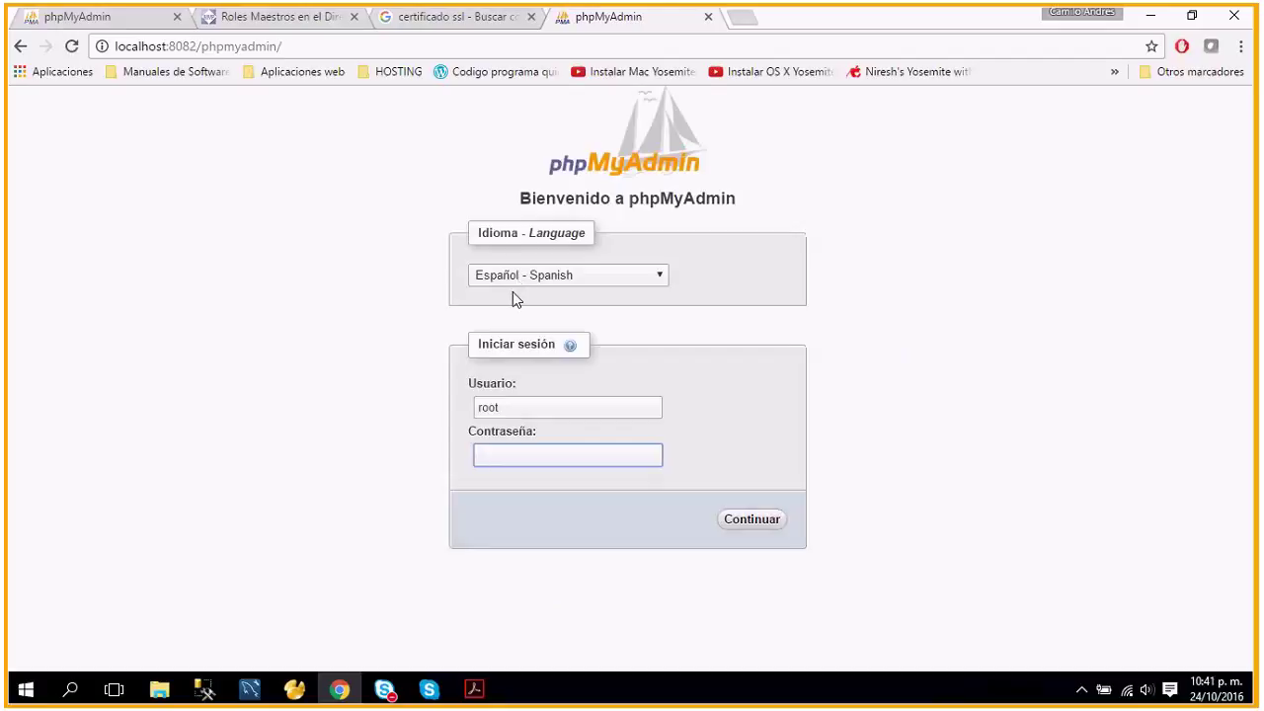
Log into phpMyAdmin as administradores with the account's password.
click(518, 415)
key(BackSpace)
key(BackSpace)
key(BackSpace)
key(BackSpace)
text(admi)
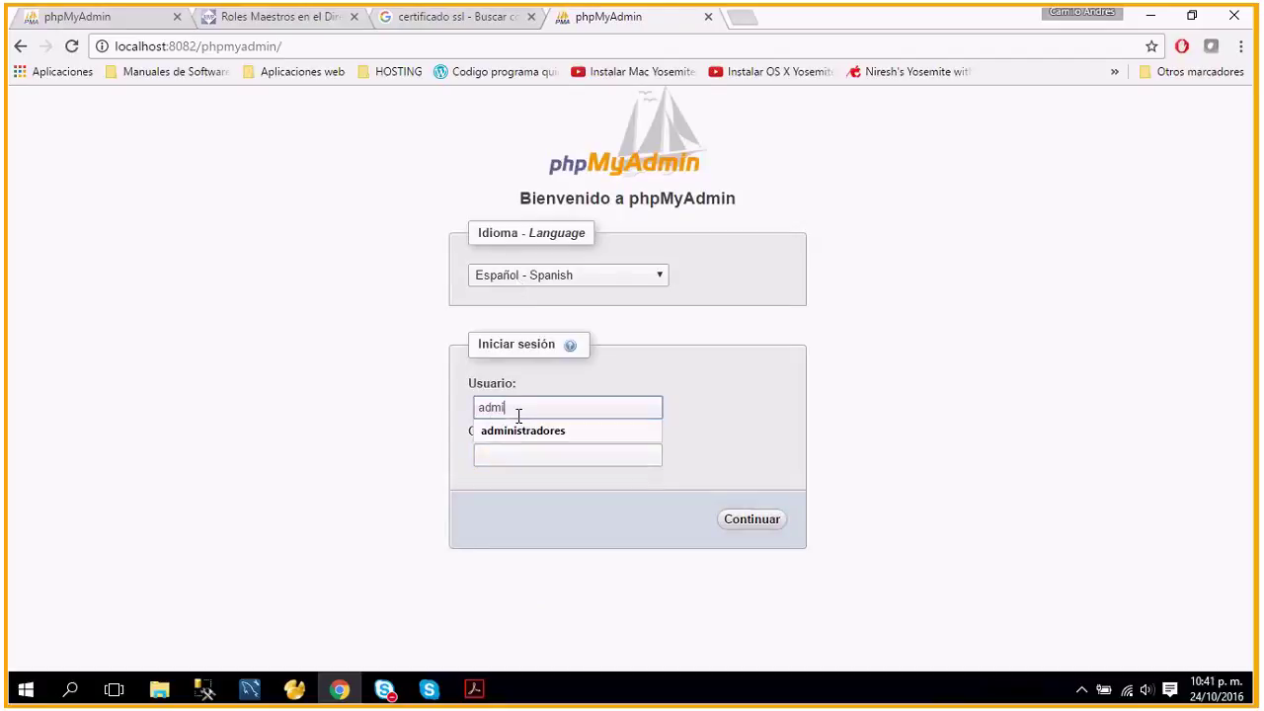
text(n)
click(521, 435)
click(516, 456)
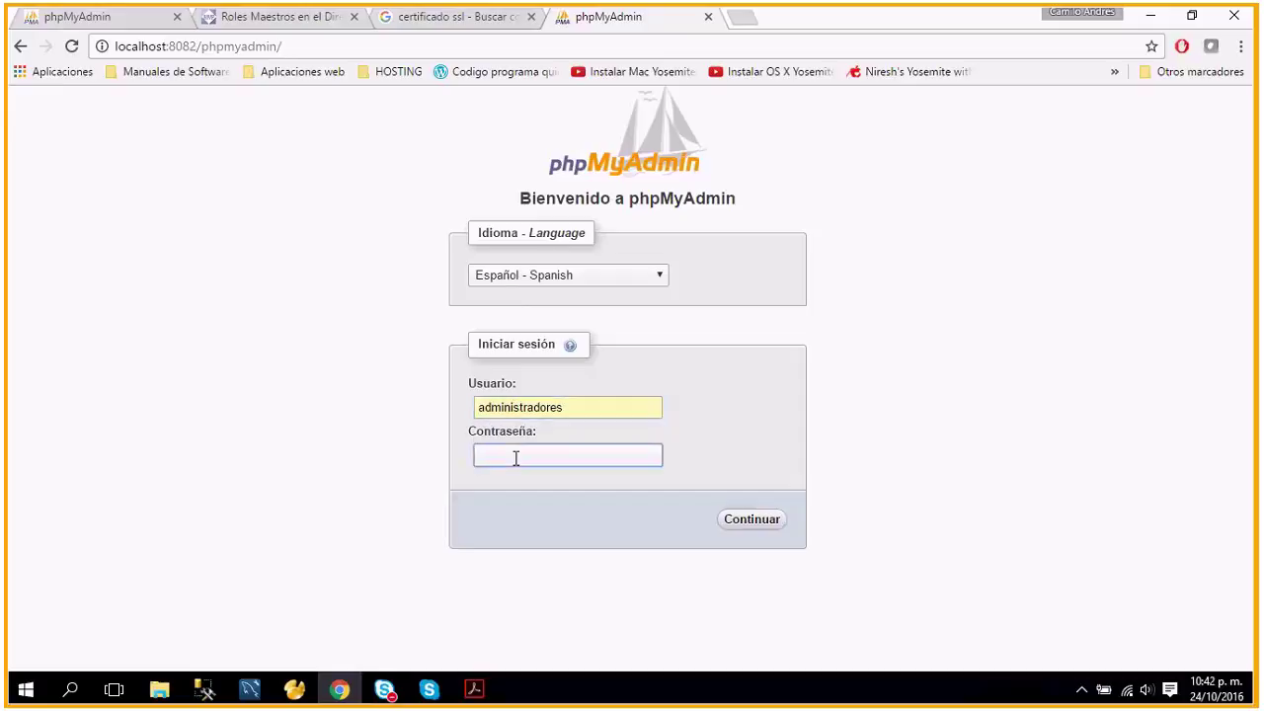
text(•••••••••••••••)
click(766, 520)
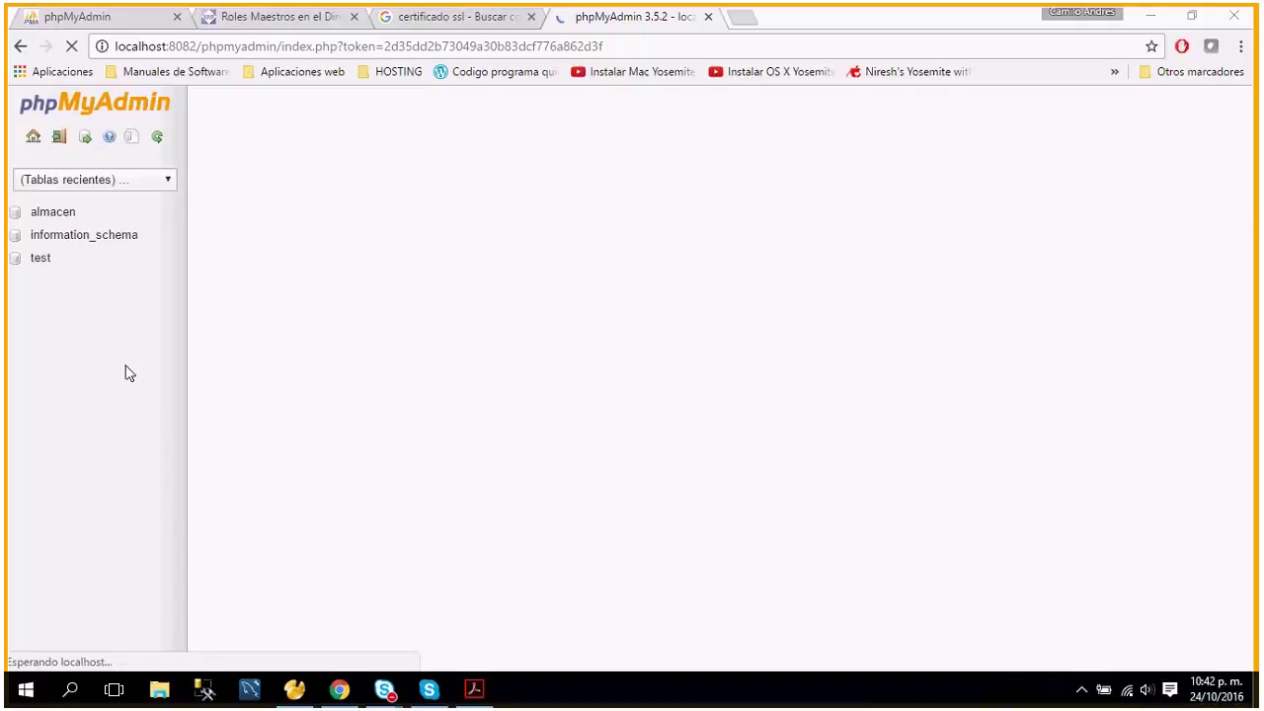
Dismiss the Windows Start menu and select the almacen database in phpMyAdmin's navigation.
click(19, 693)
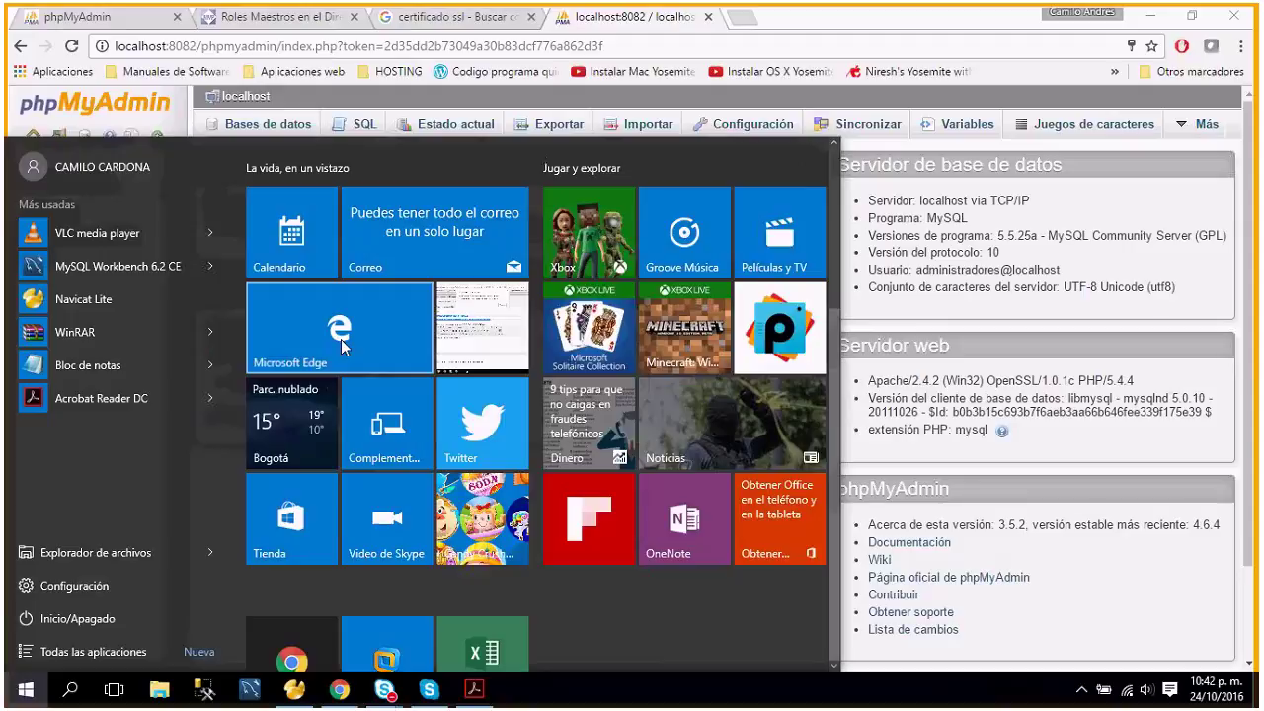
click(621, 45)
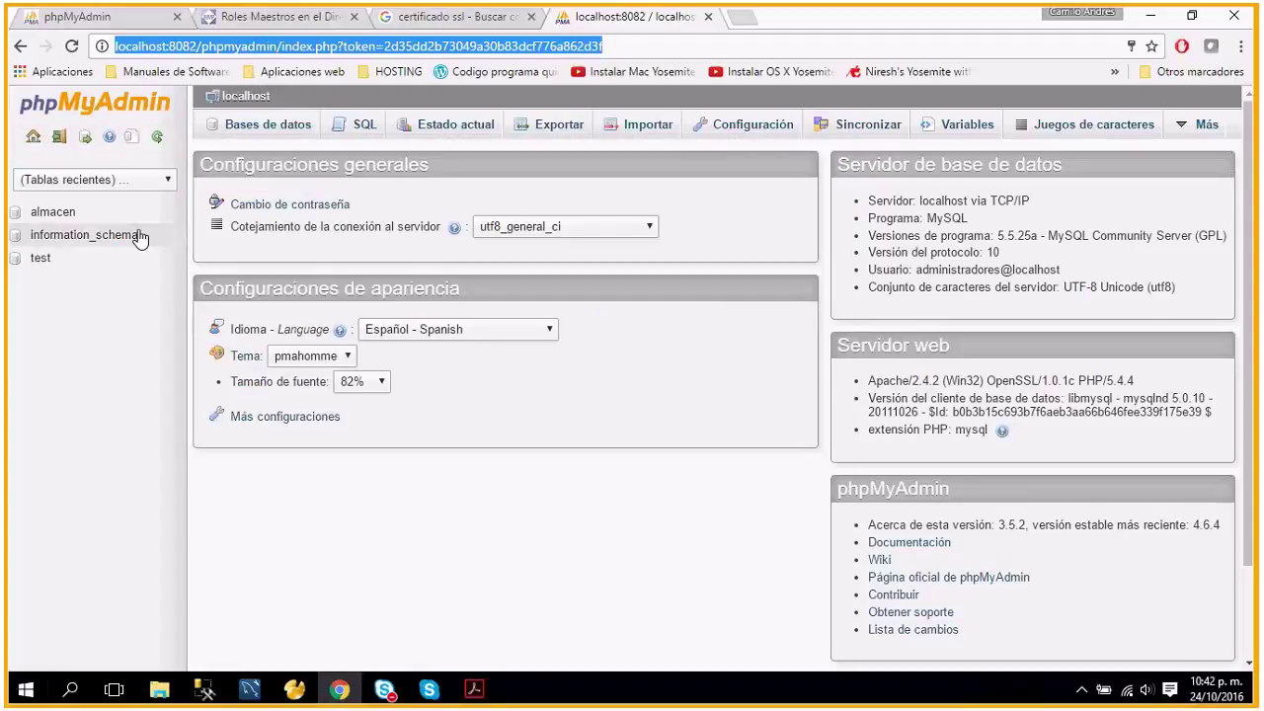
click(56, 215)
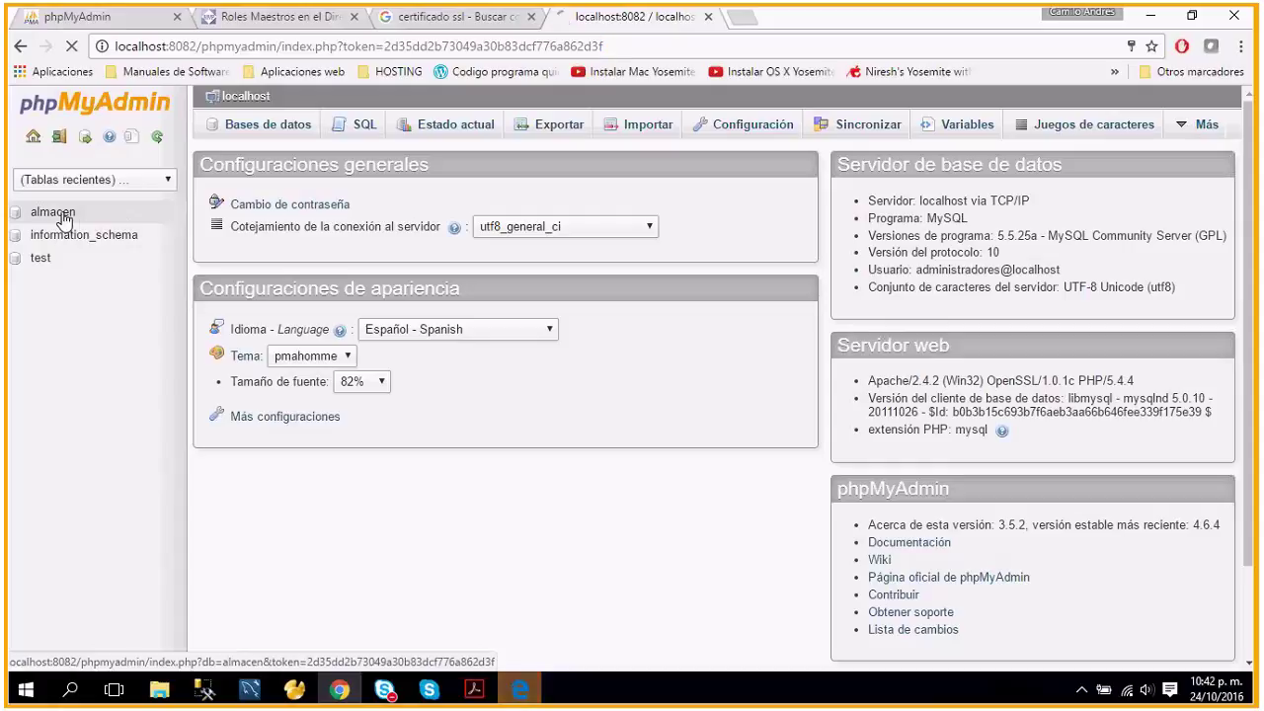
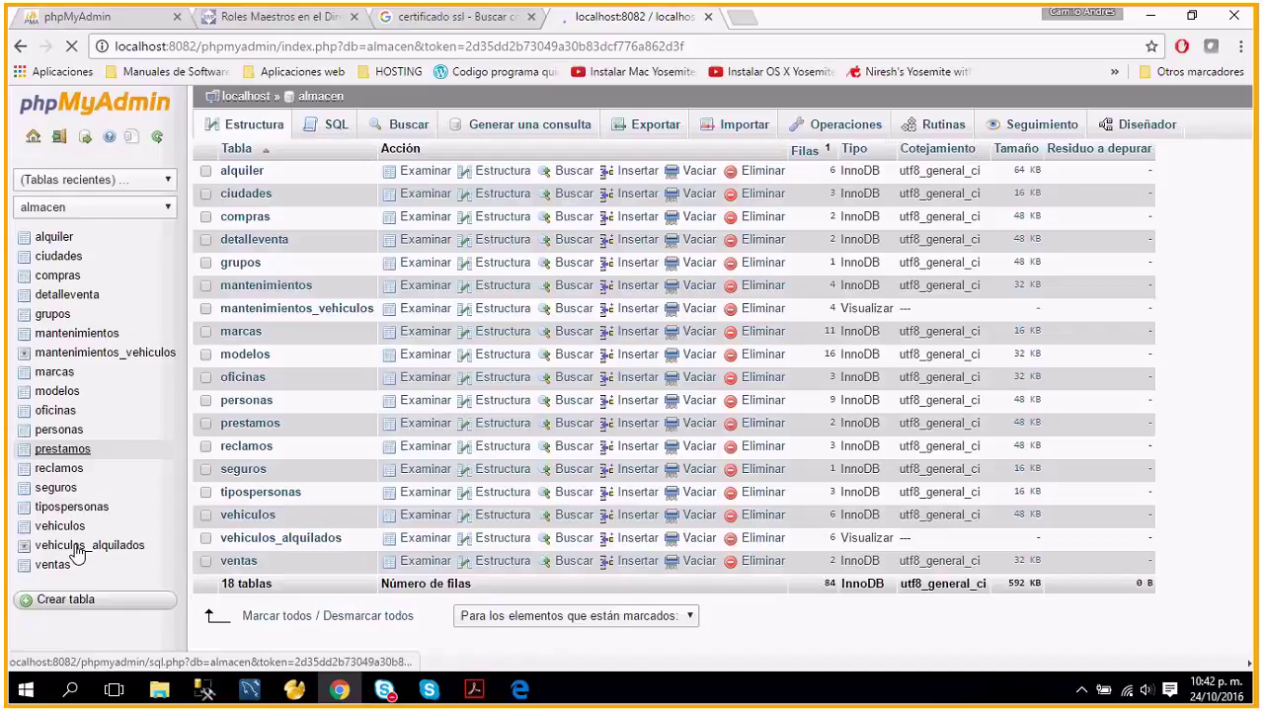
Browse the alquiler table in Chrome, then try loading localhost:8283/phpmyadmin in Edge.
click(243, 171)
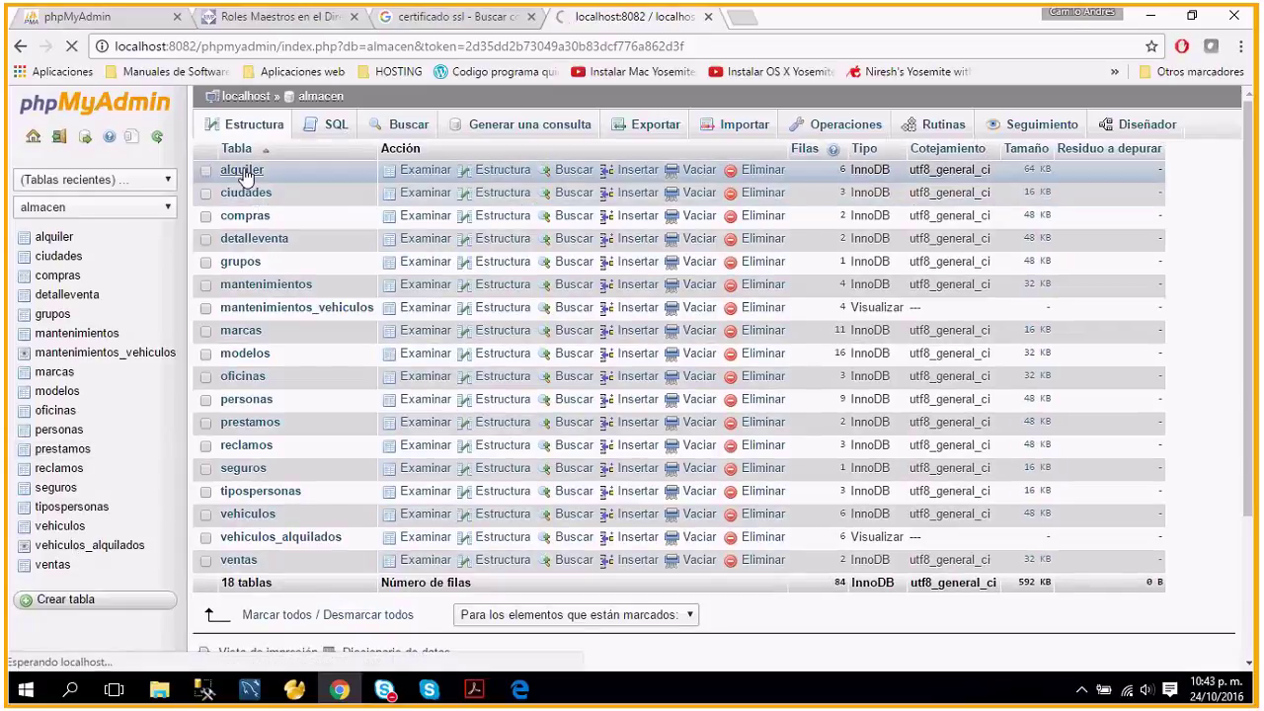
click(530, 698)
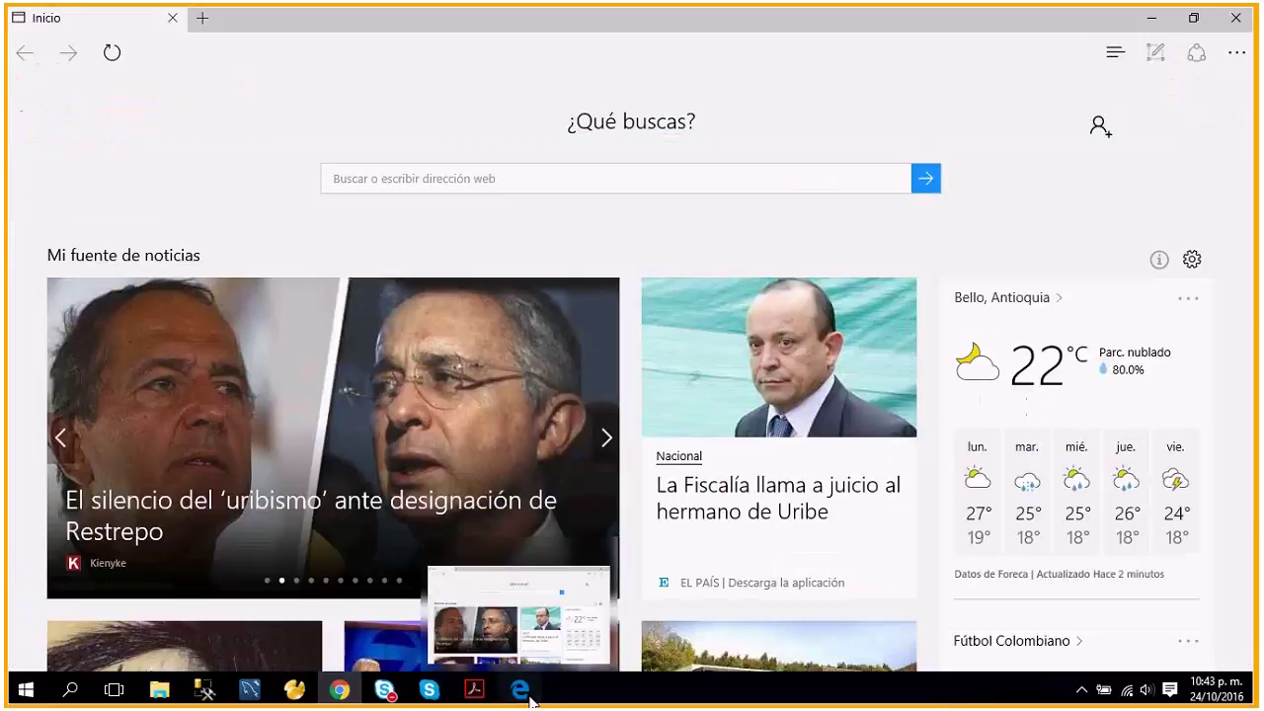
click(370, 187)
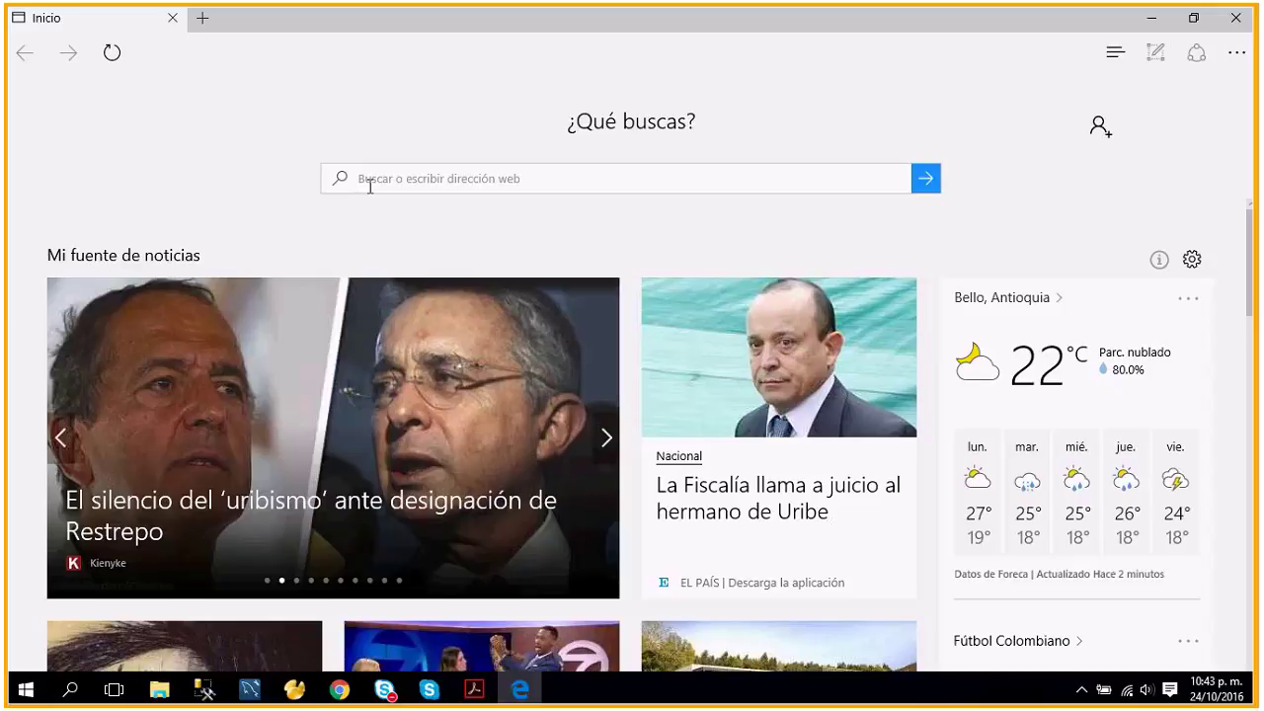
text(localhost:8283/)
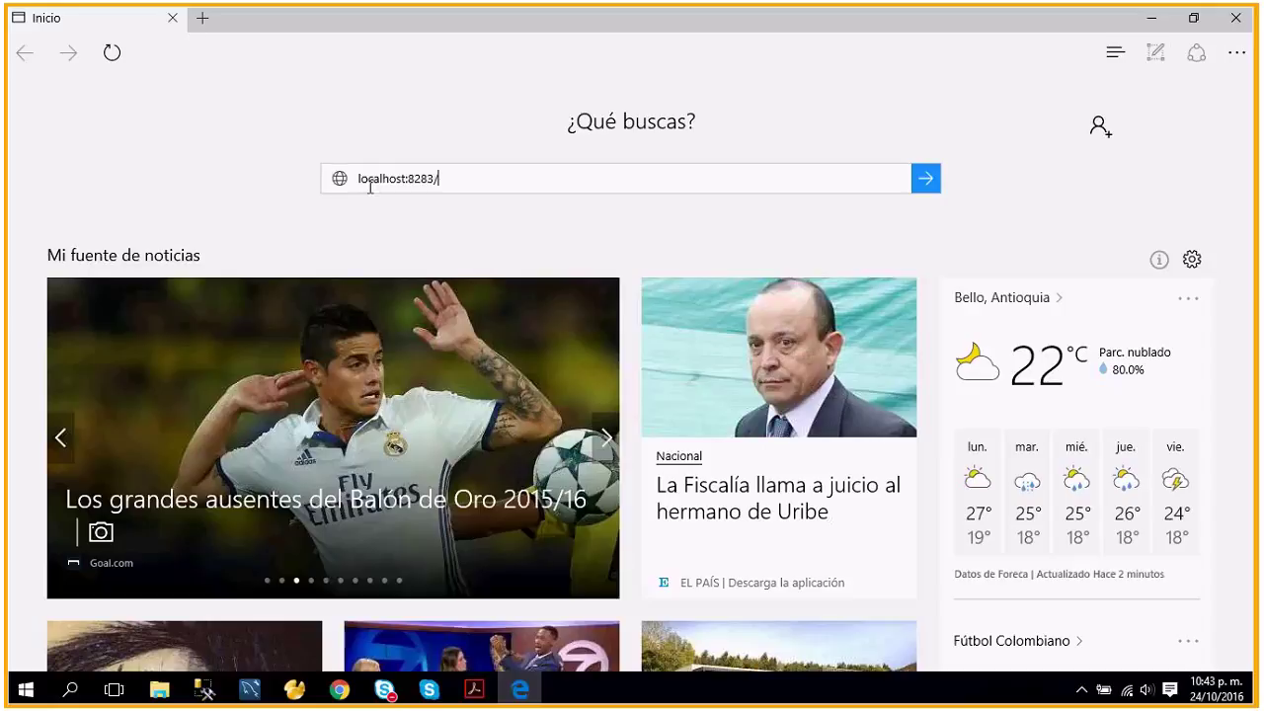
text(phpm)
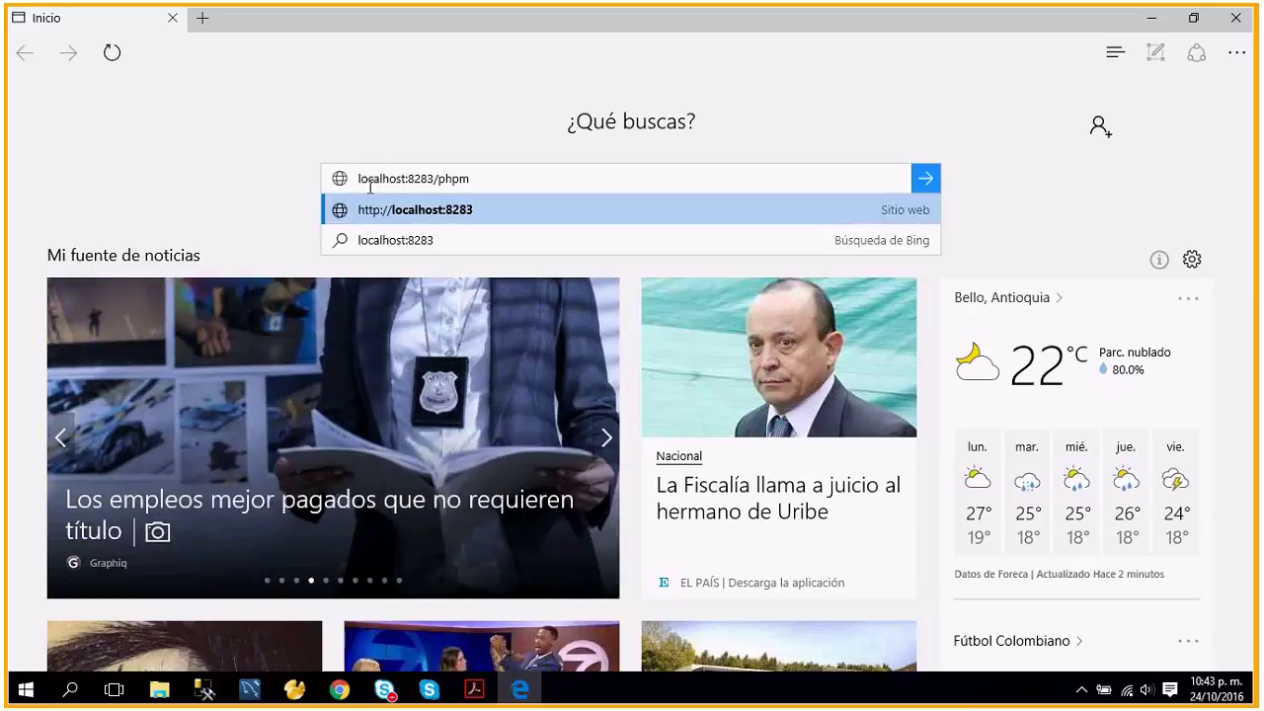
text(yadmin)
key(Return)
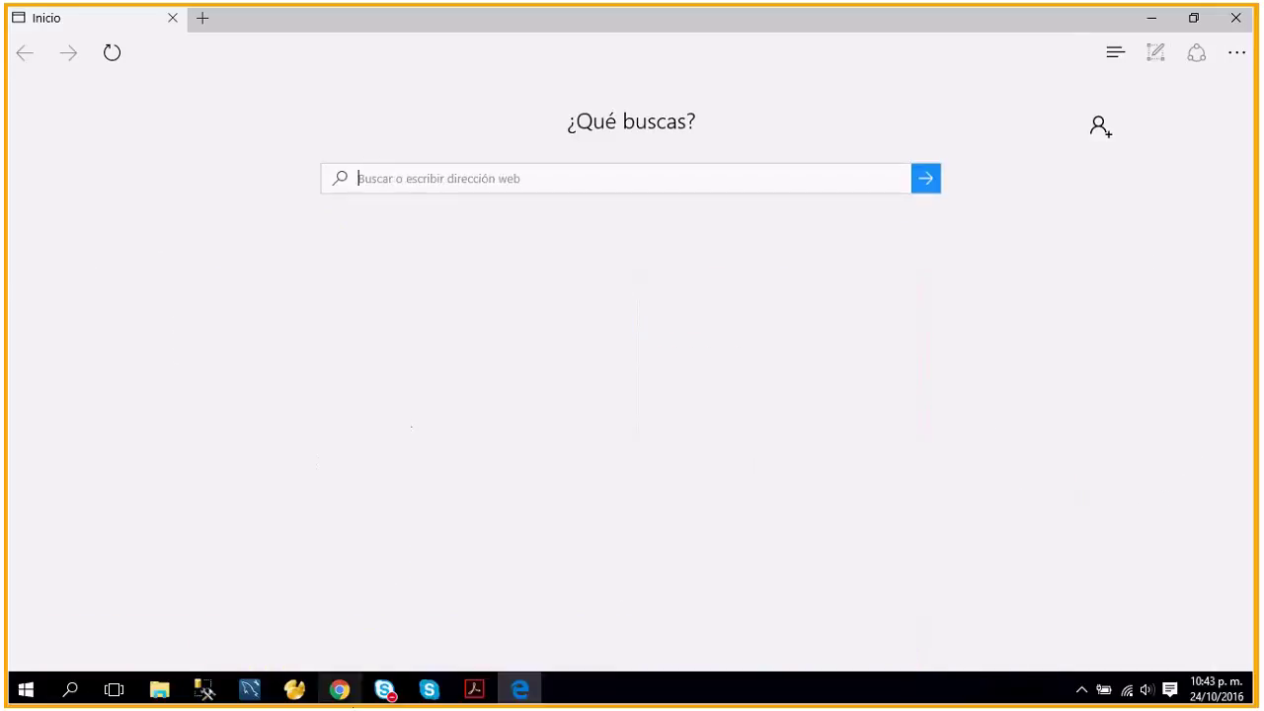
Copy the phpMyAdmin address from Chrome's address bar and load it in Edge.
click(338, 689)
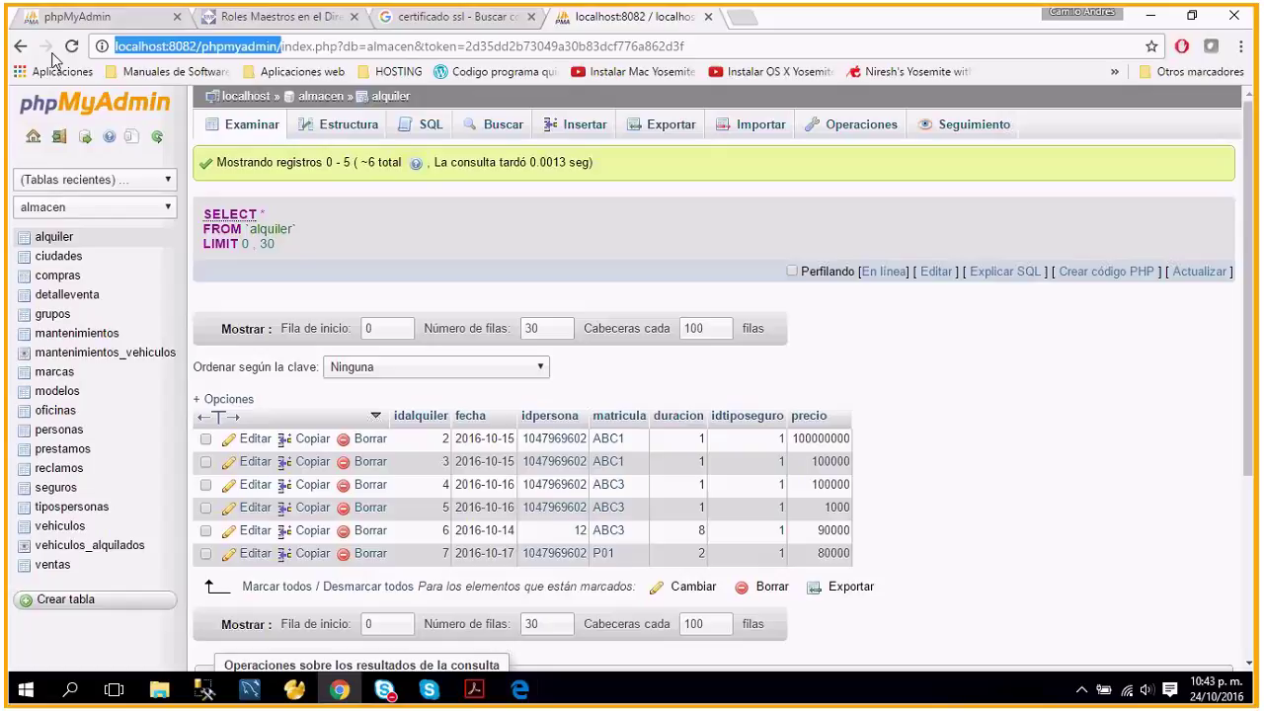
drag(281, 46, 53, 55)
key(ctrl+c)
click(530, 681)
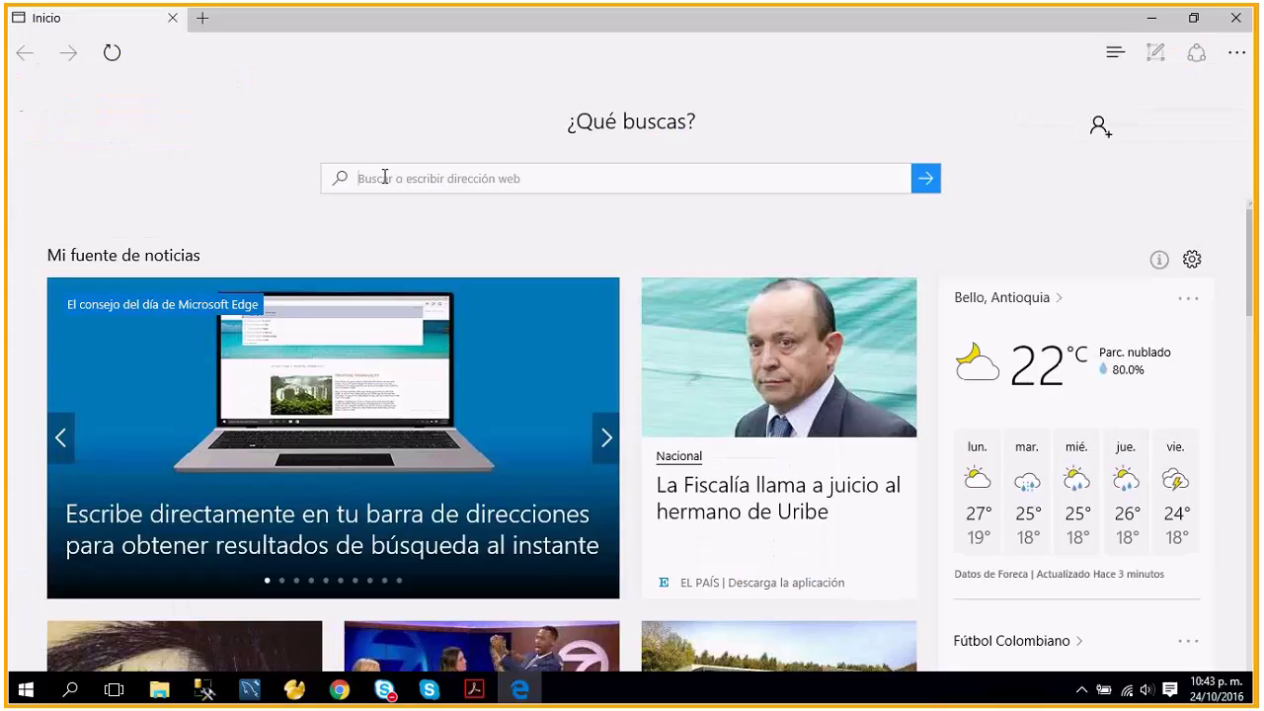
click(385, 176)
key(ctrl+v)
key(Return)
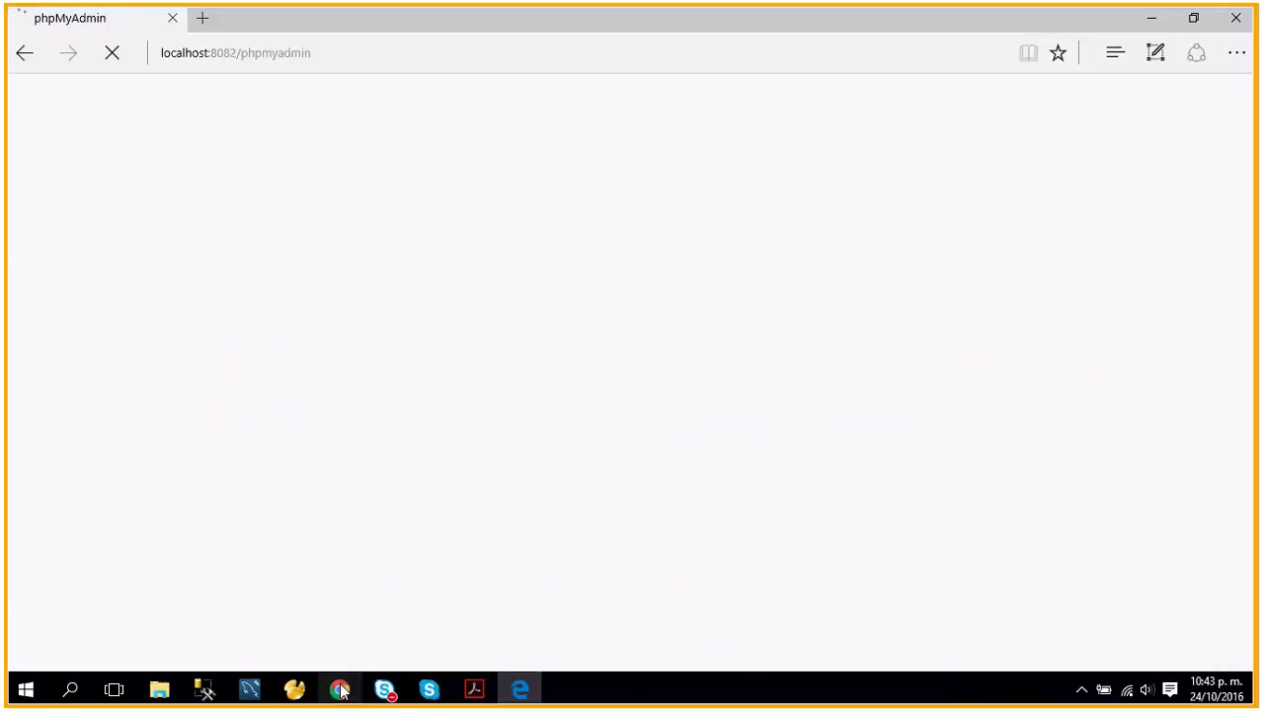
Log into phpMyAdmin in Edge as empleados with the account's password.
mouse_move(340, 690)
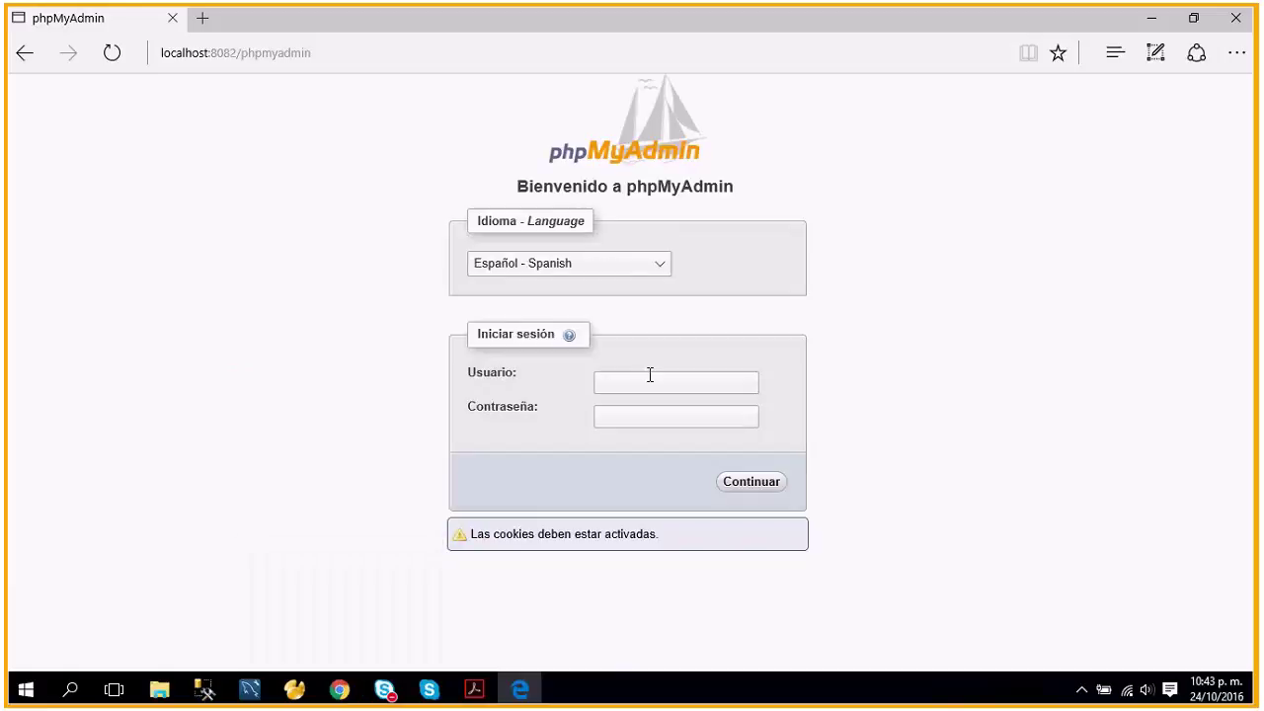
text(empleados)
key(Tab)
text(empleados)
key(Return)
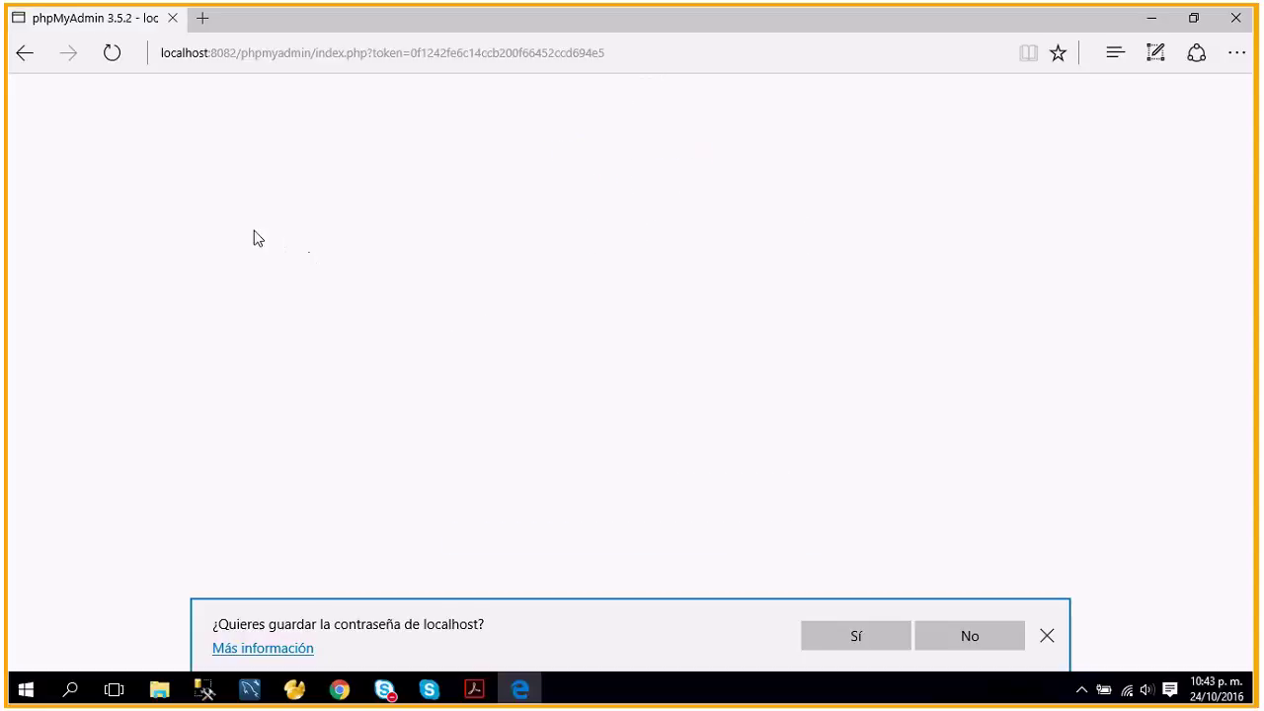
Dismiss the save-password offer and glance at the Chrome session before returning to Edge.
click(1046, 635)
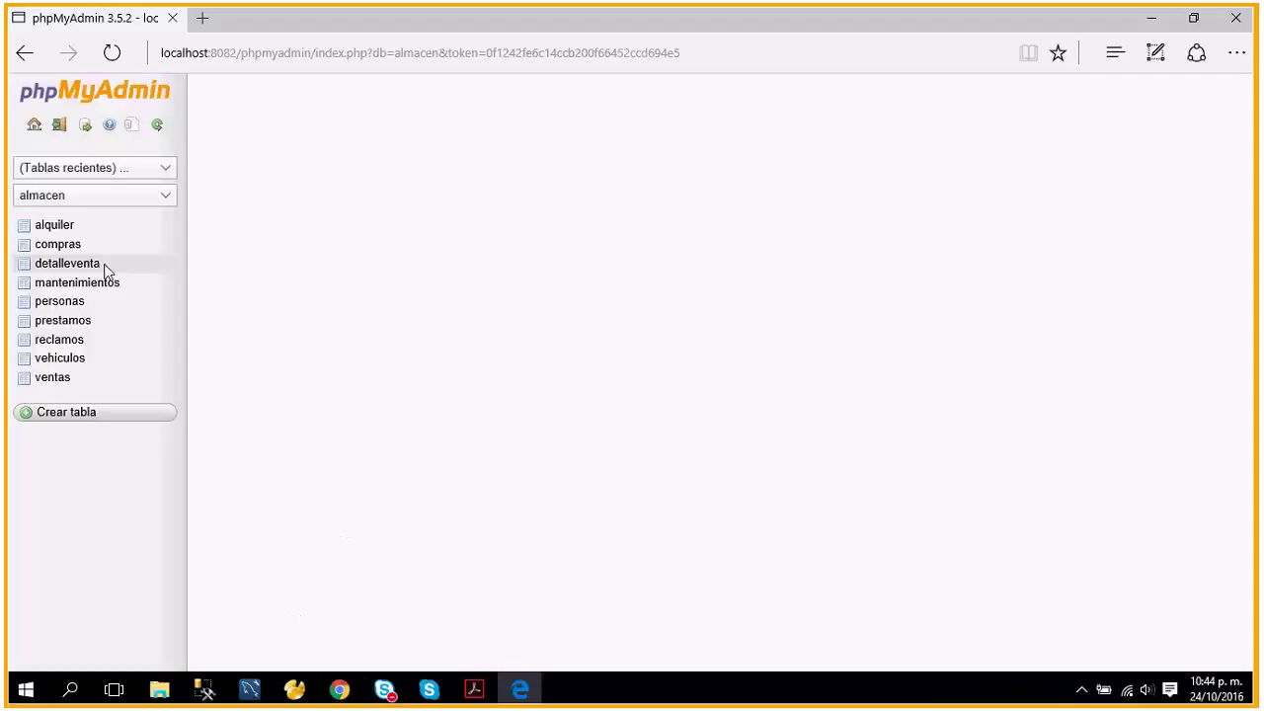
click(339, 689)
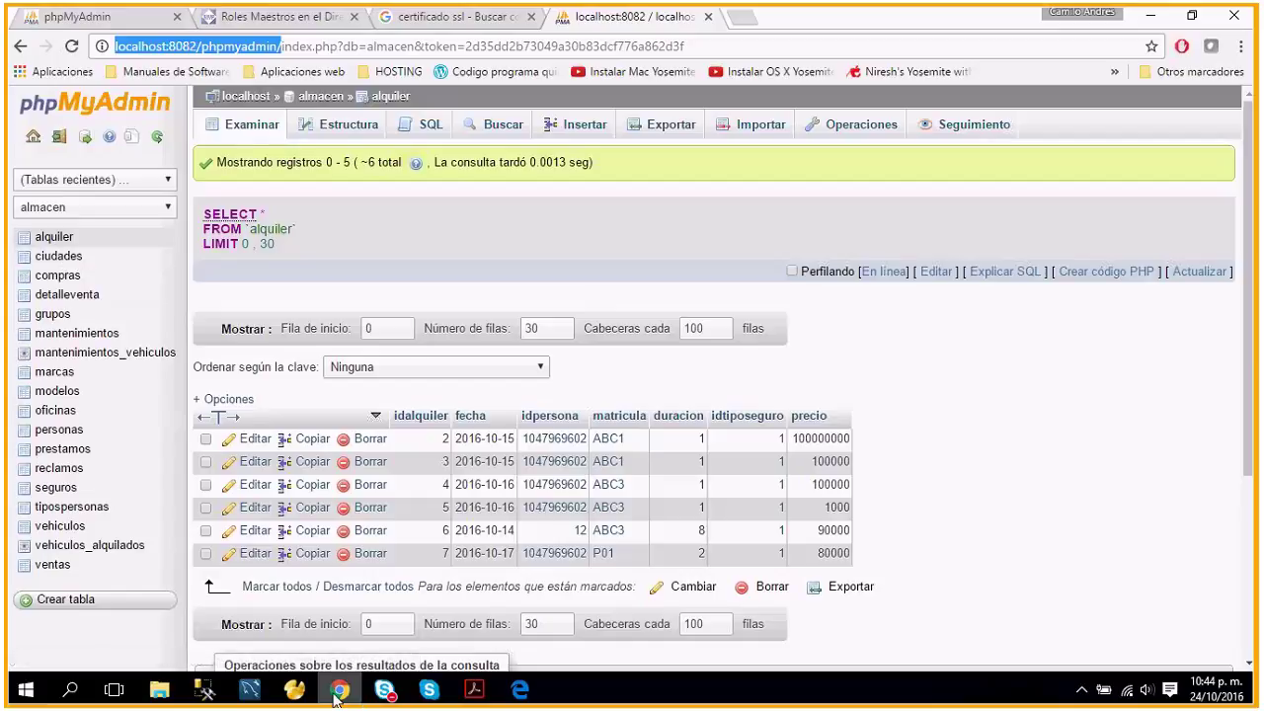
click(519, 690)
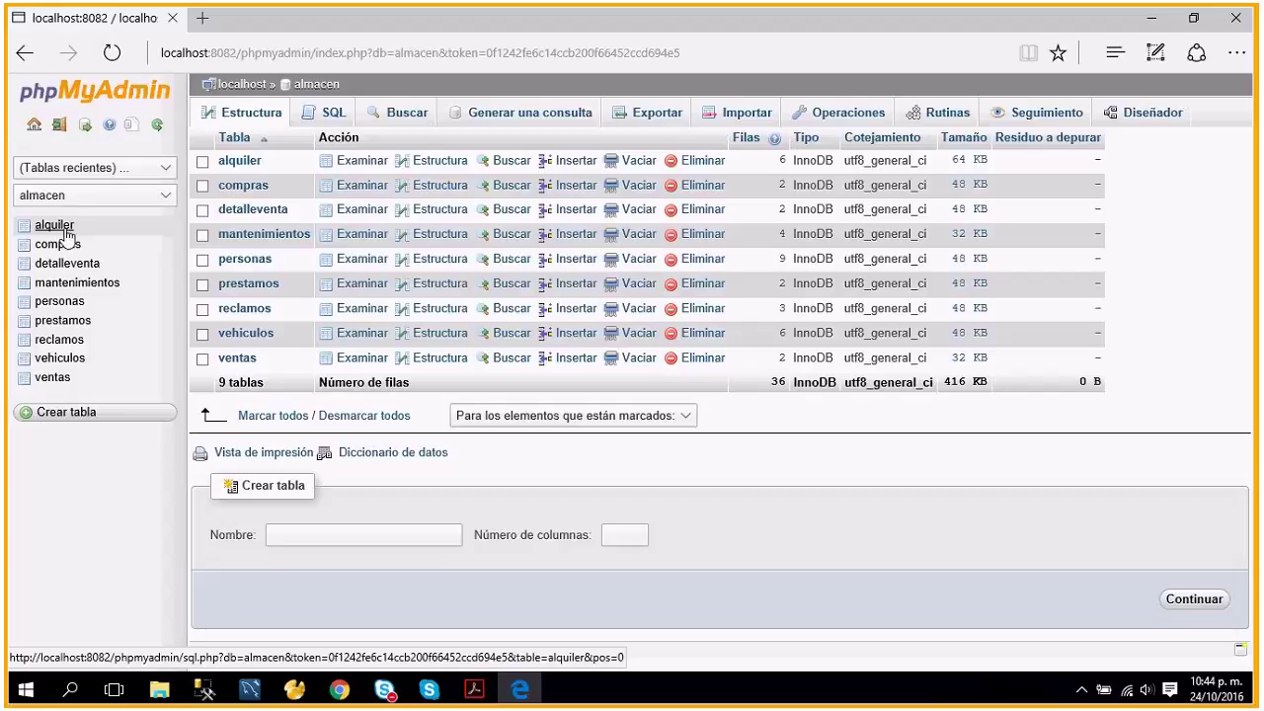
Try deleting alquiler row idalquiler 7 and highlight the #1142 DELETE denied error.
click(226, 162)
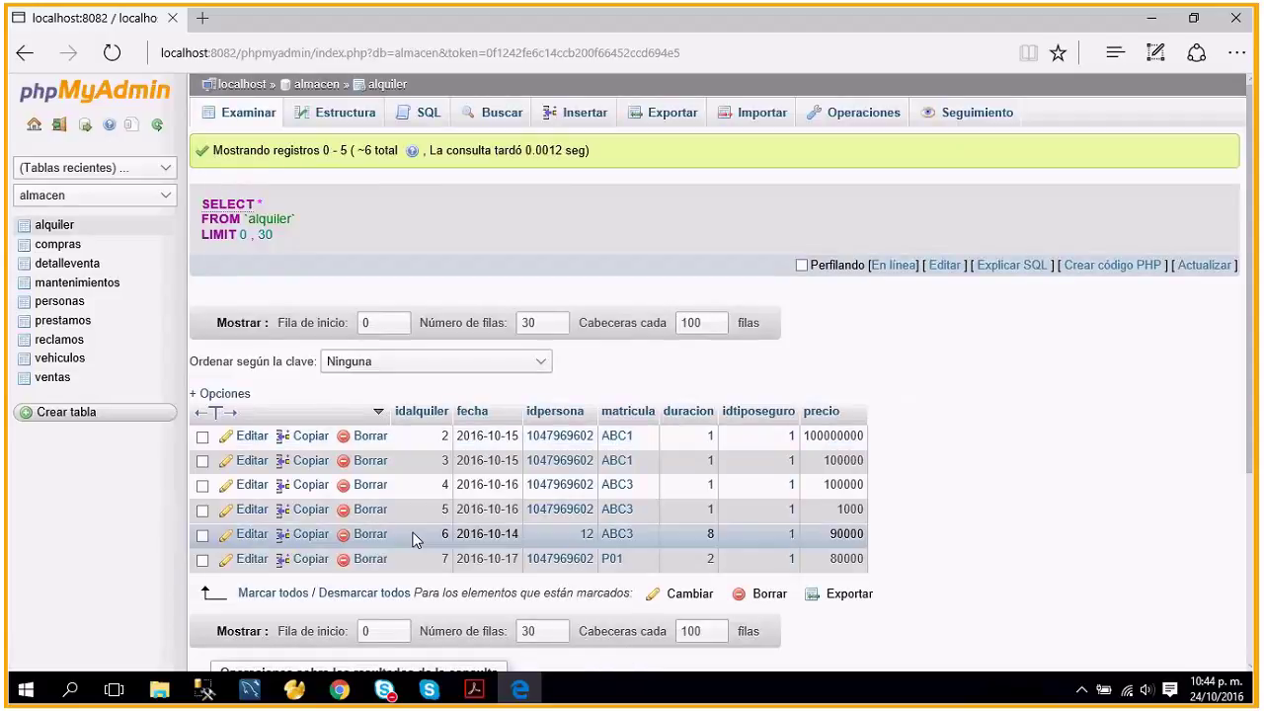
click(203, 559)
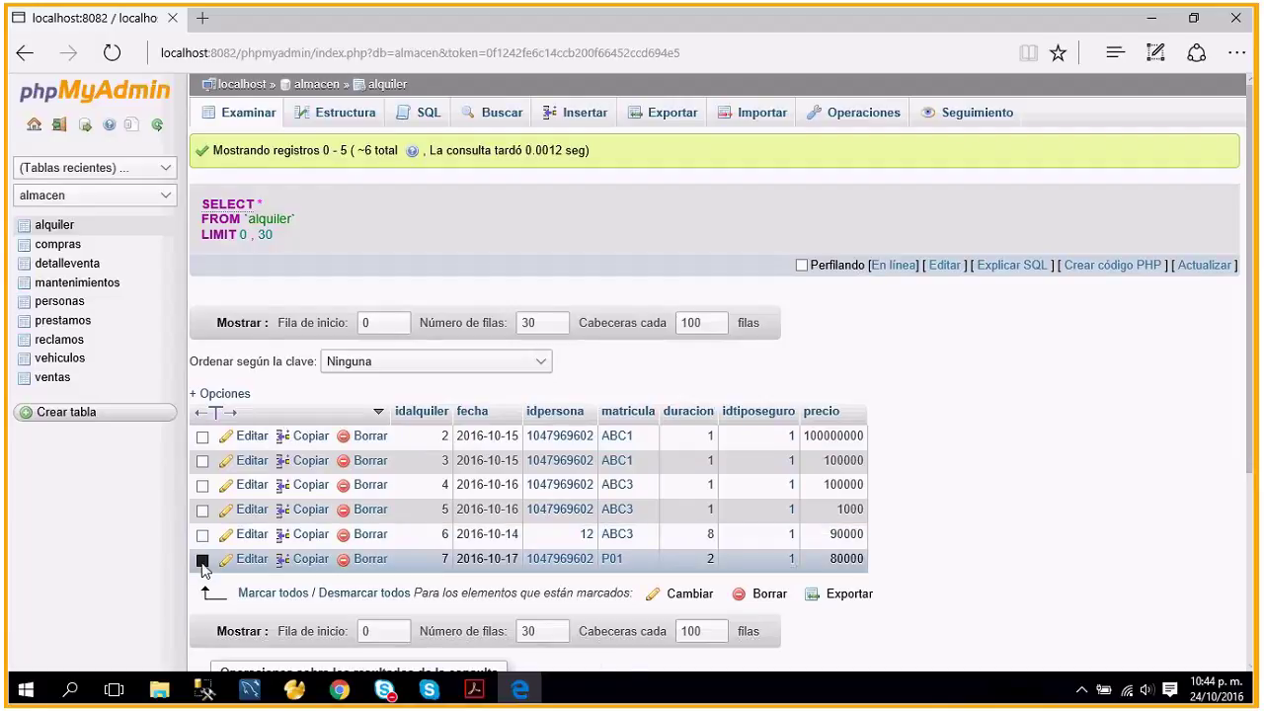
click(367, 559)
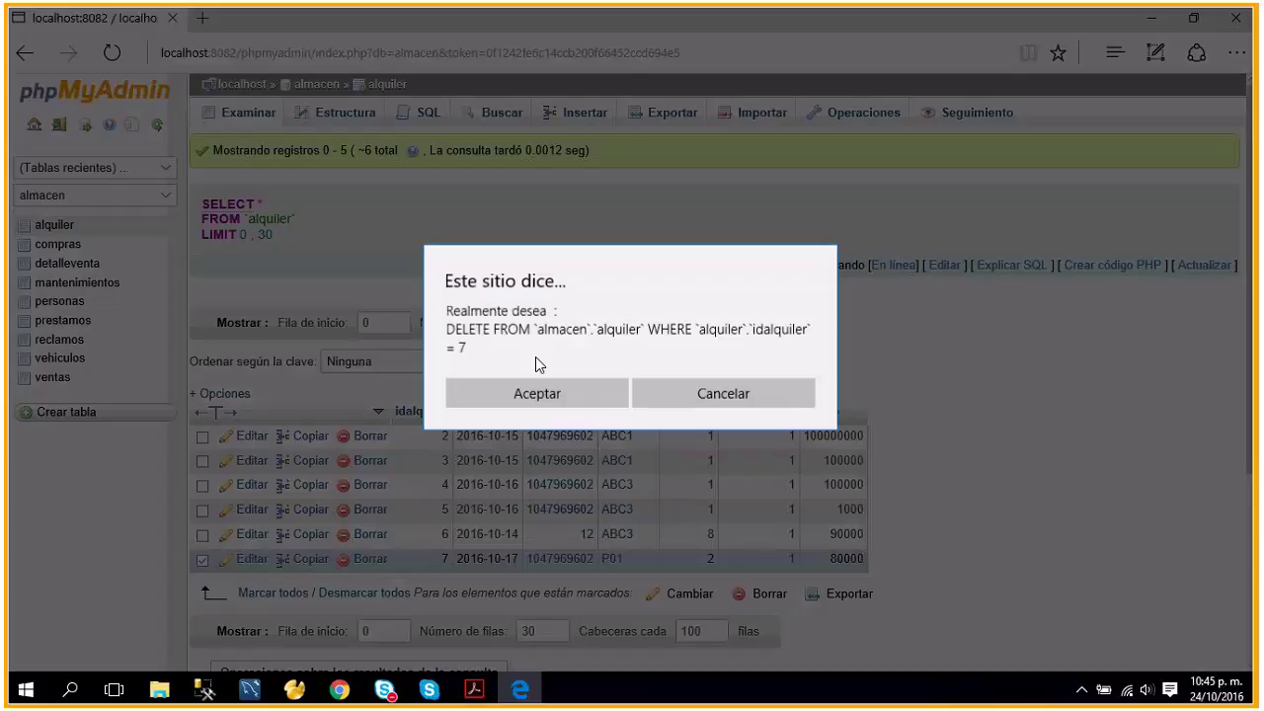
click(556, 393)
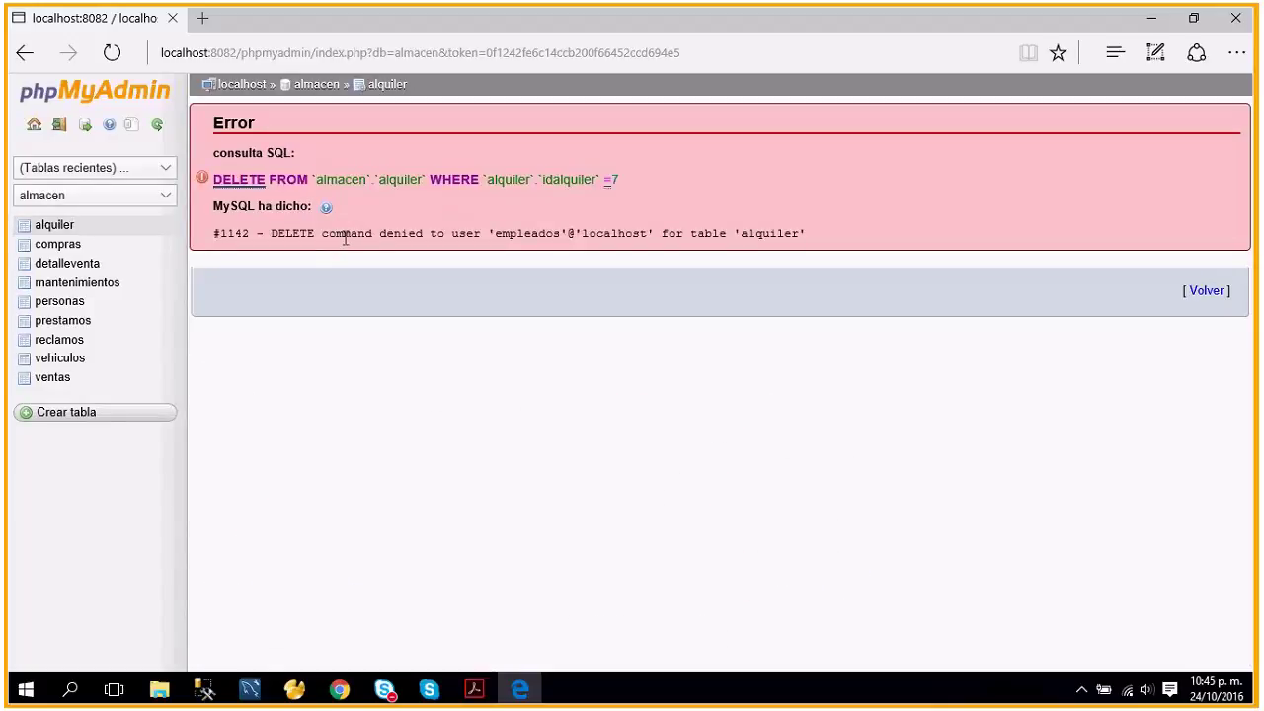
drag(323, 233, 812, 233)
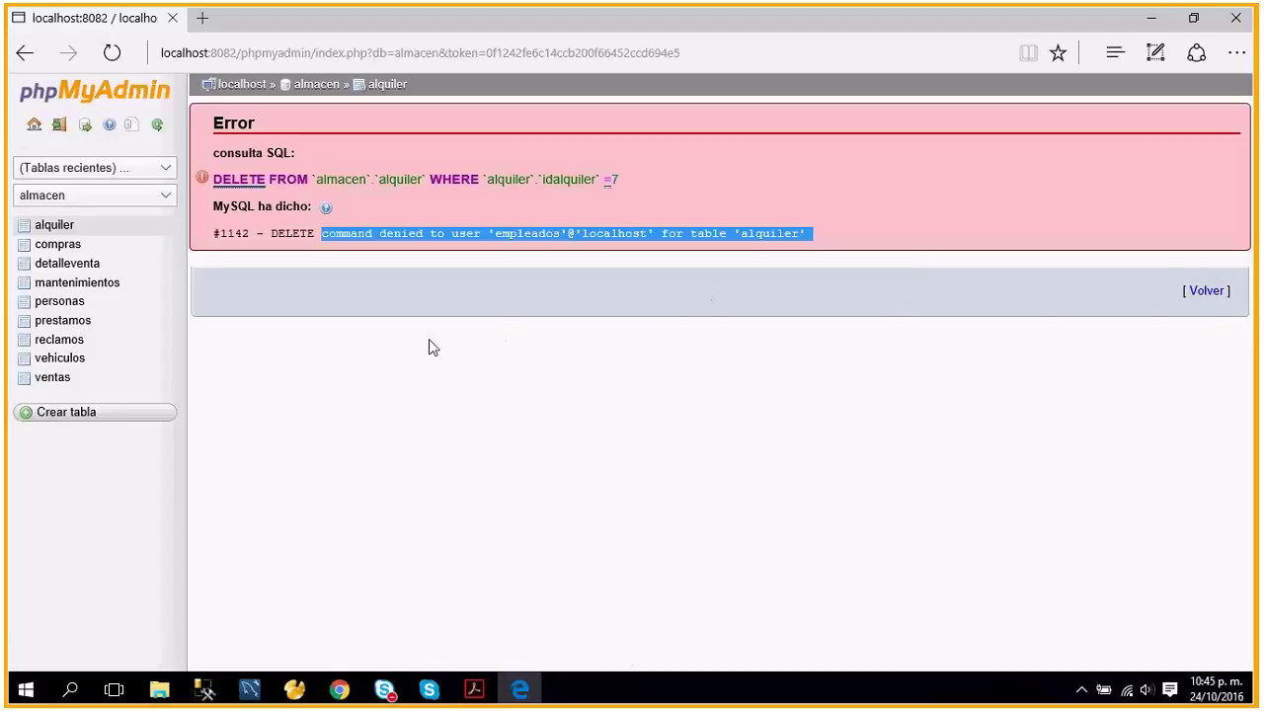
Back in Chrome's full-privilege session, go to the server home and open almacen.
click(339, 693)
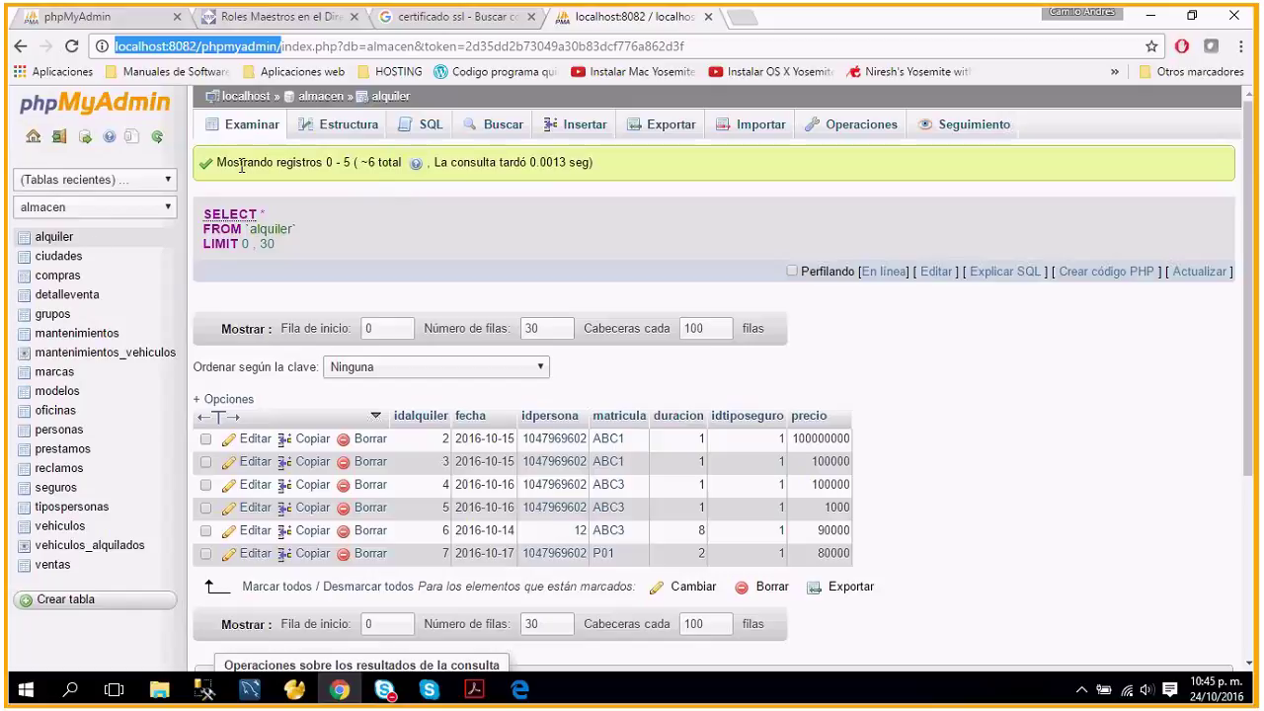
click(33, 138)
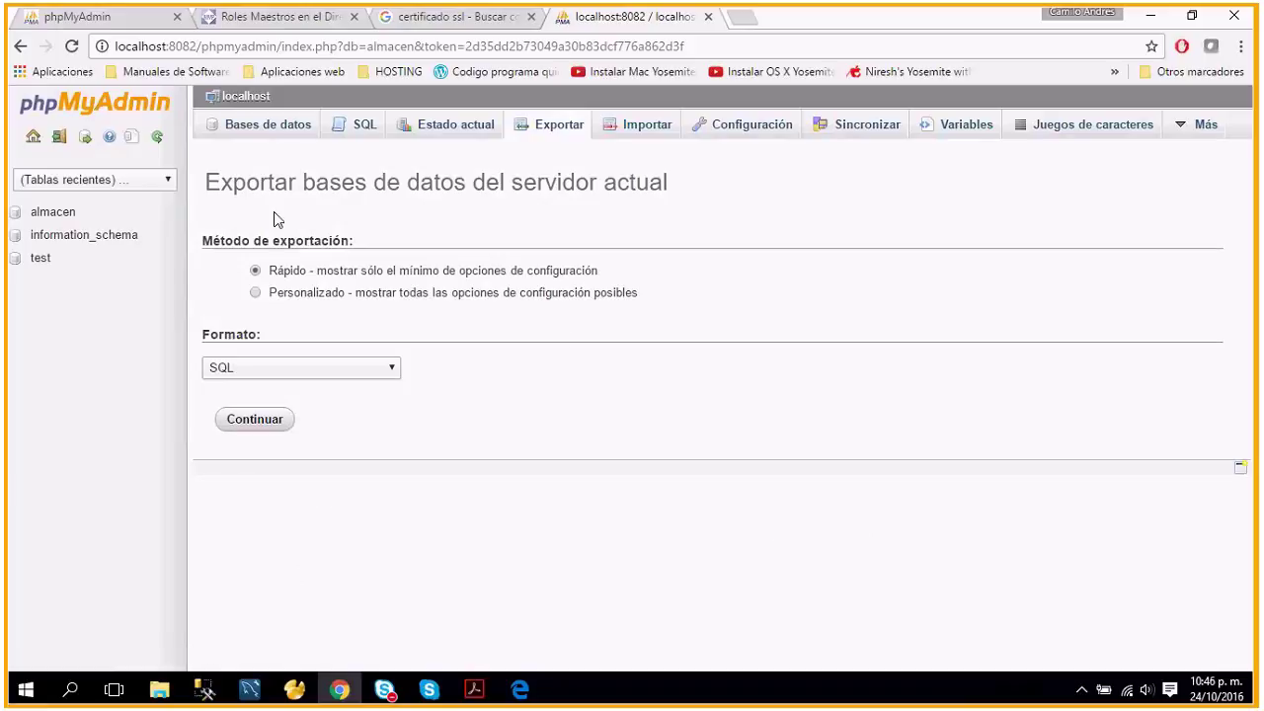
click(56, 212)
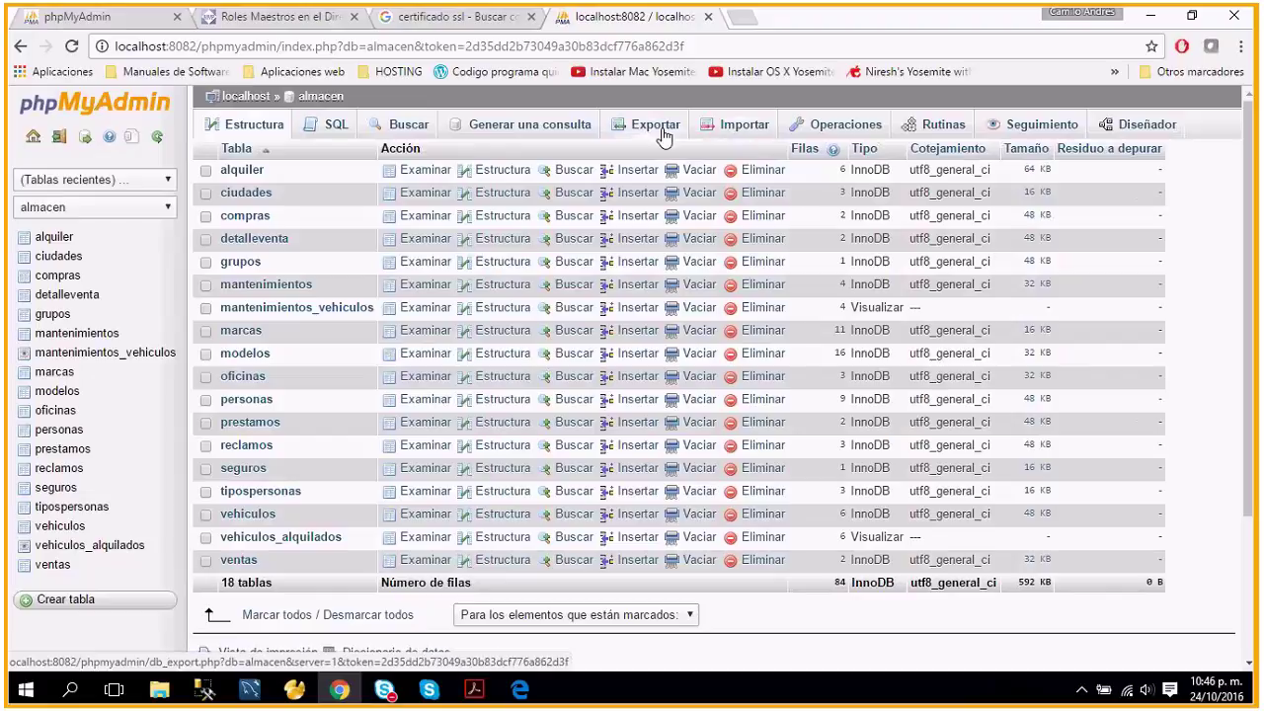
Tick and untick alquiler, ciudades and compras, then bring up almacen's Exportar page.
click(208, 171)
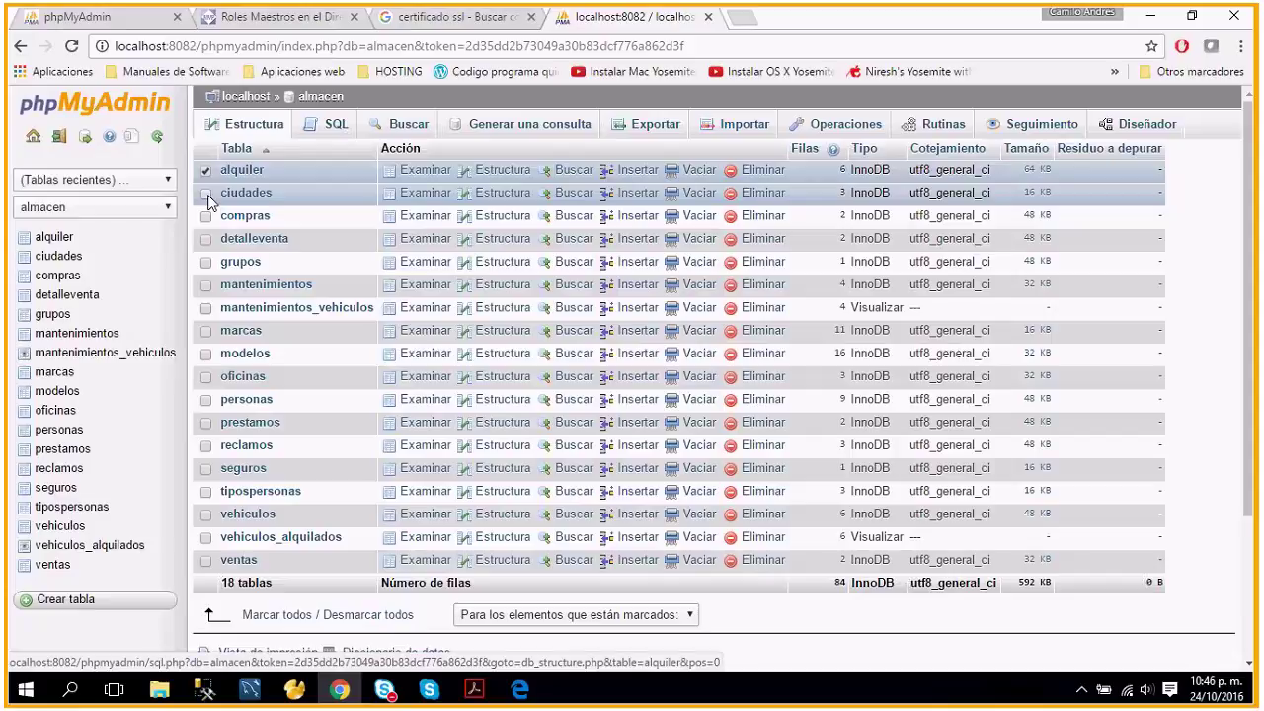
click(207, 195)
click(207, 217)
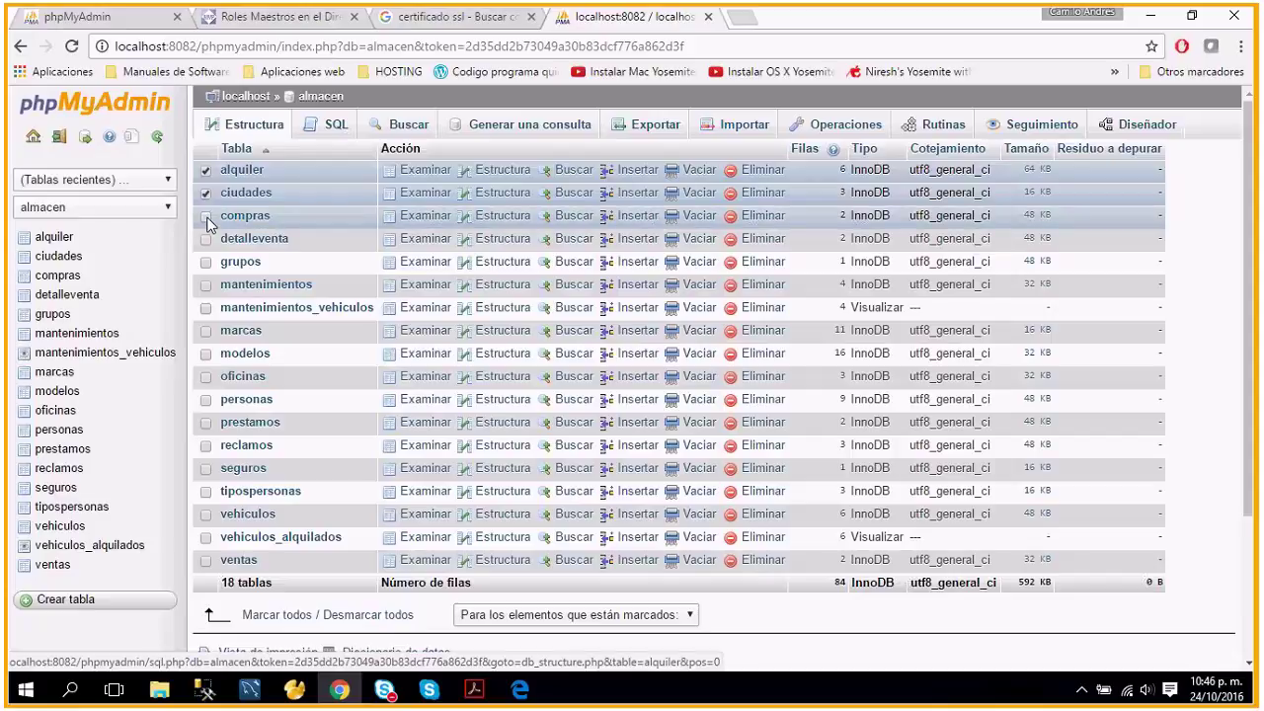
click(207, 217)
click(208, 195)
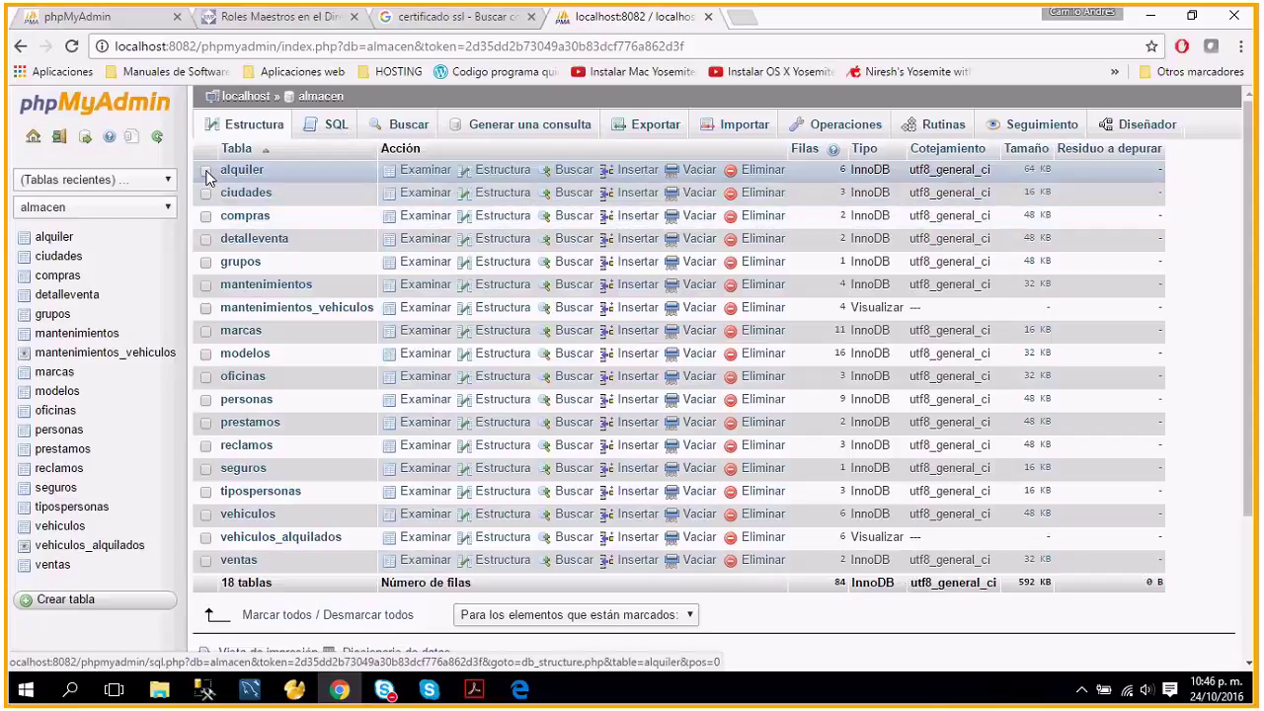
click(207, 170)
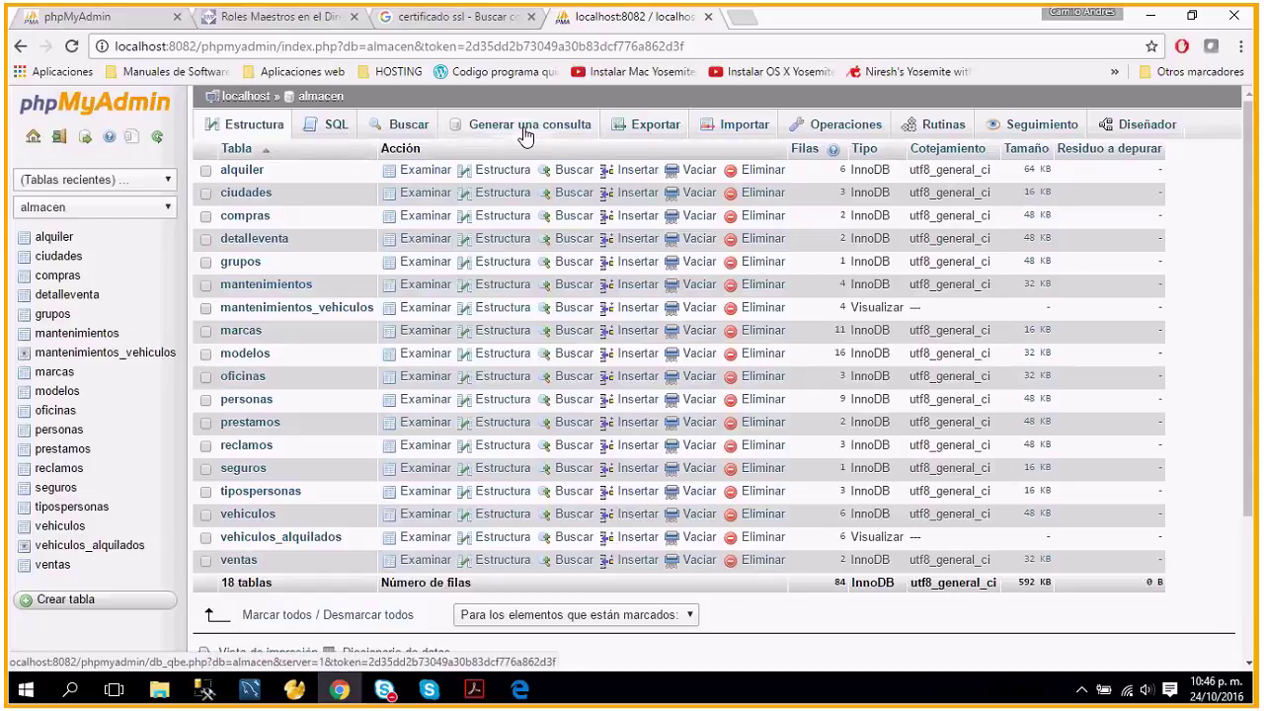
click(652, 132)
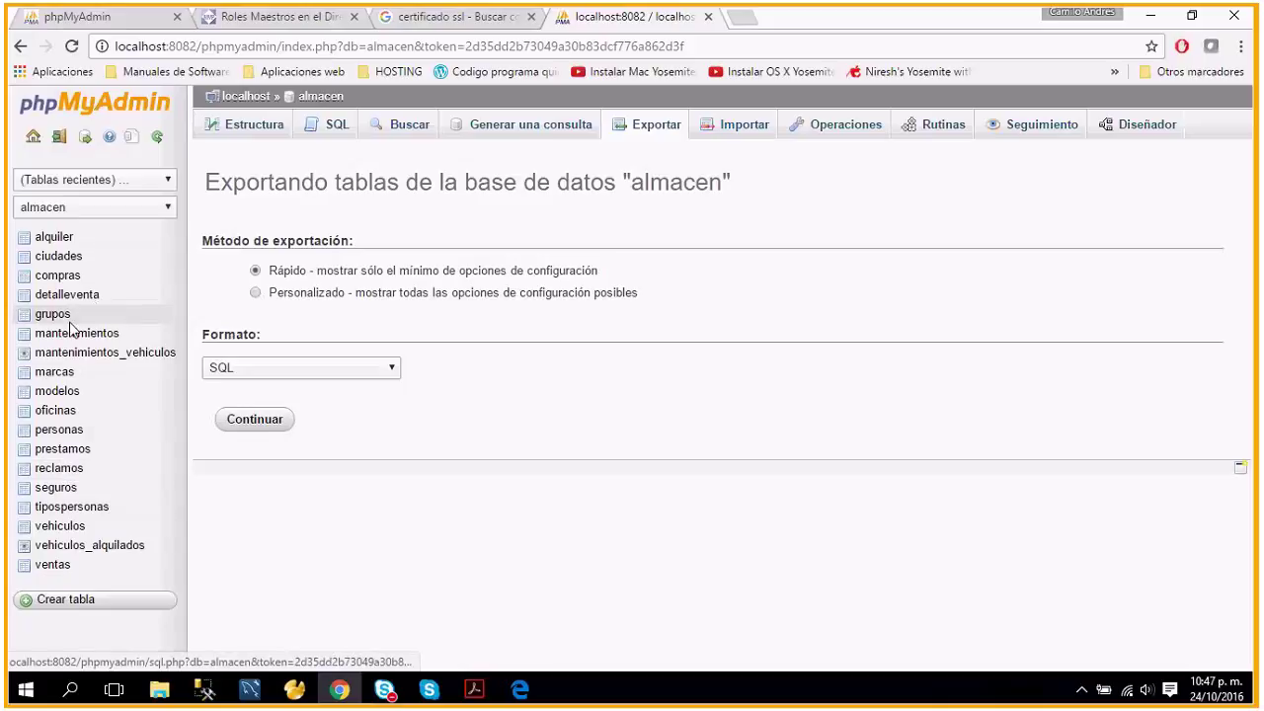
Run a quick-method SQL export of almacen and open the downloaded almacen.sql.
click(256, 293)
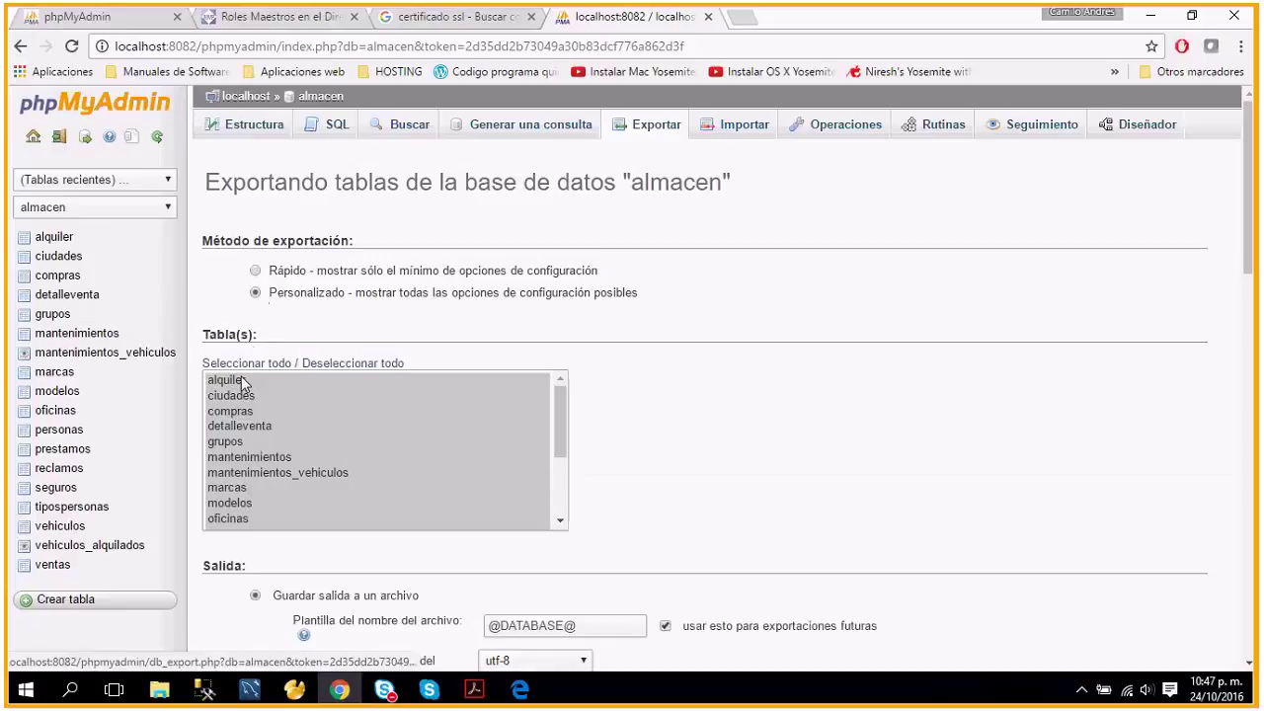
click(224, 401)
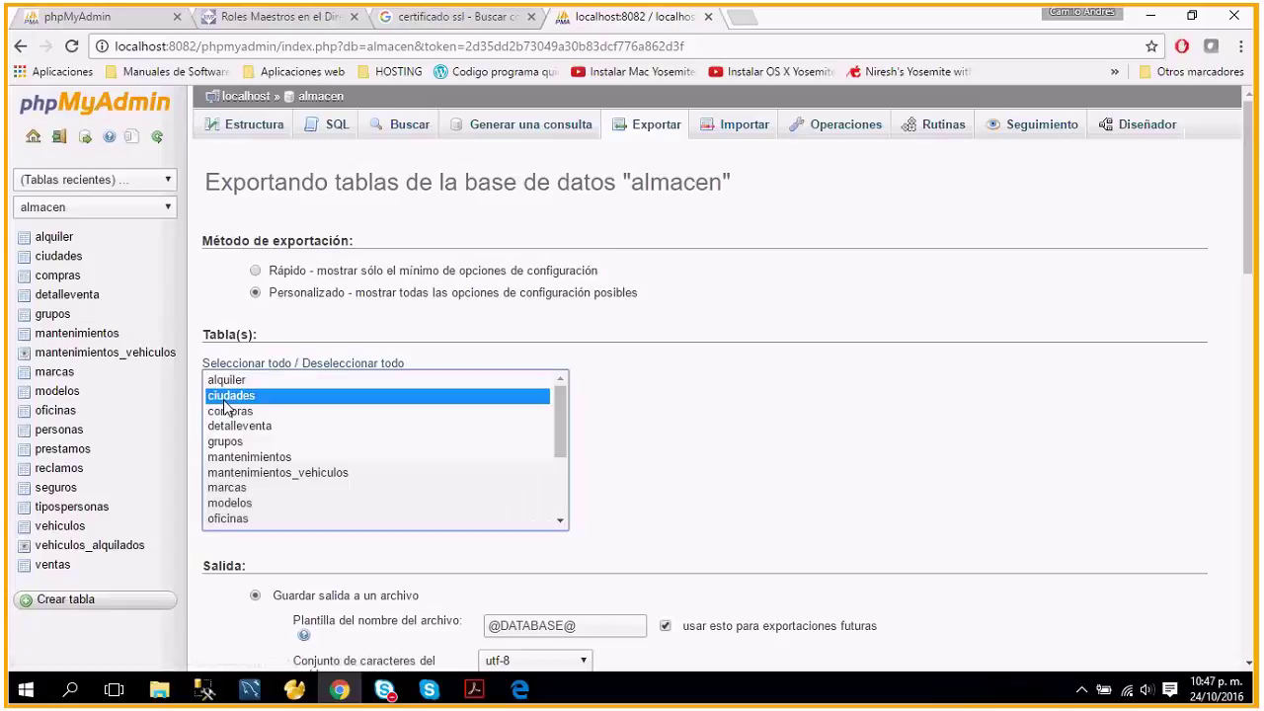
click(229, 417)
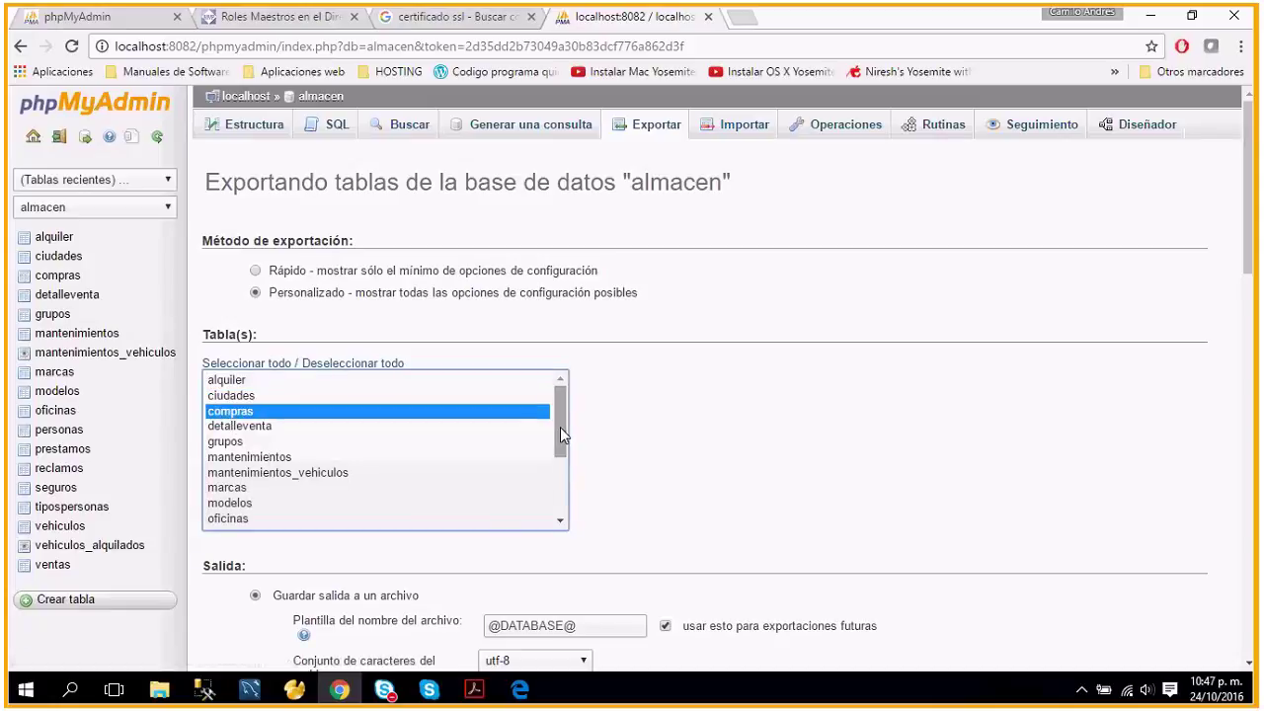
click(253, 269)
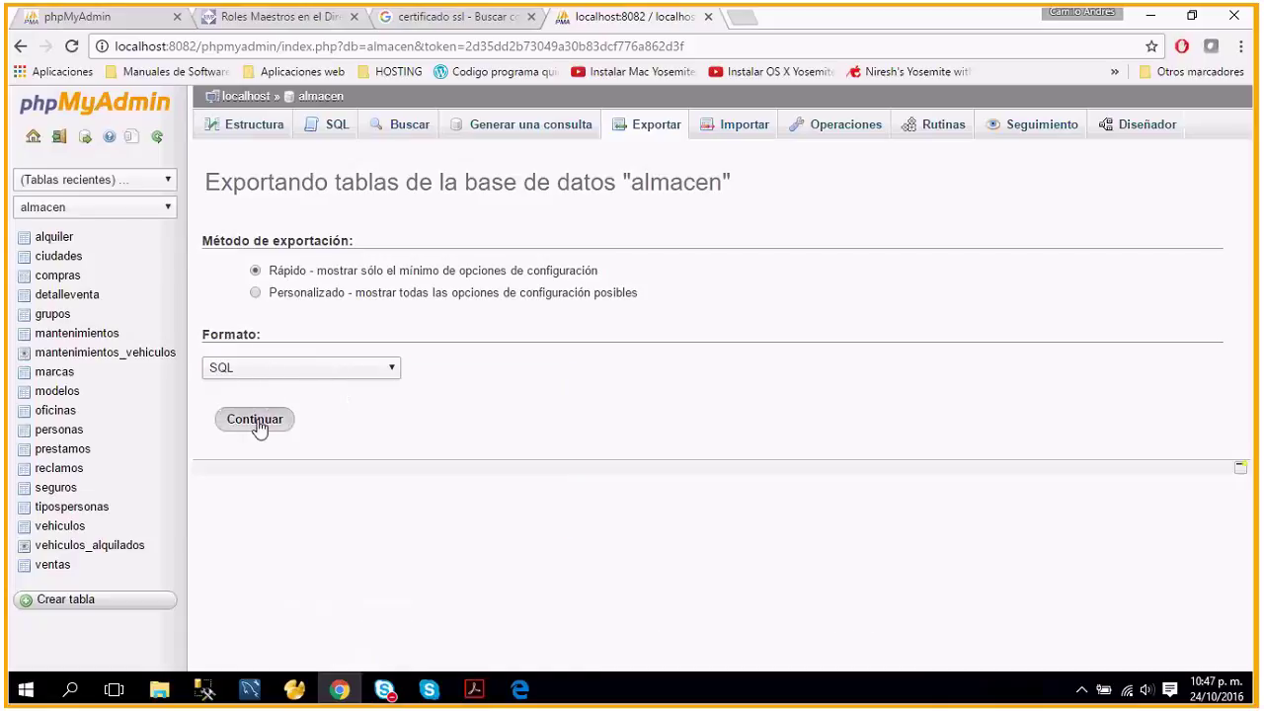
click(255, 420)
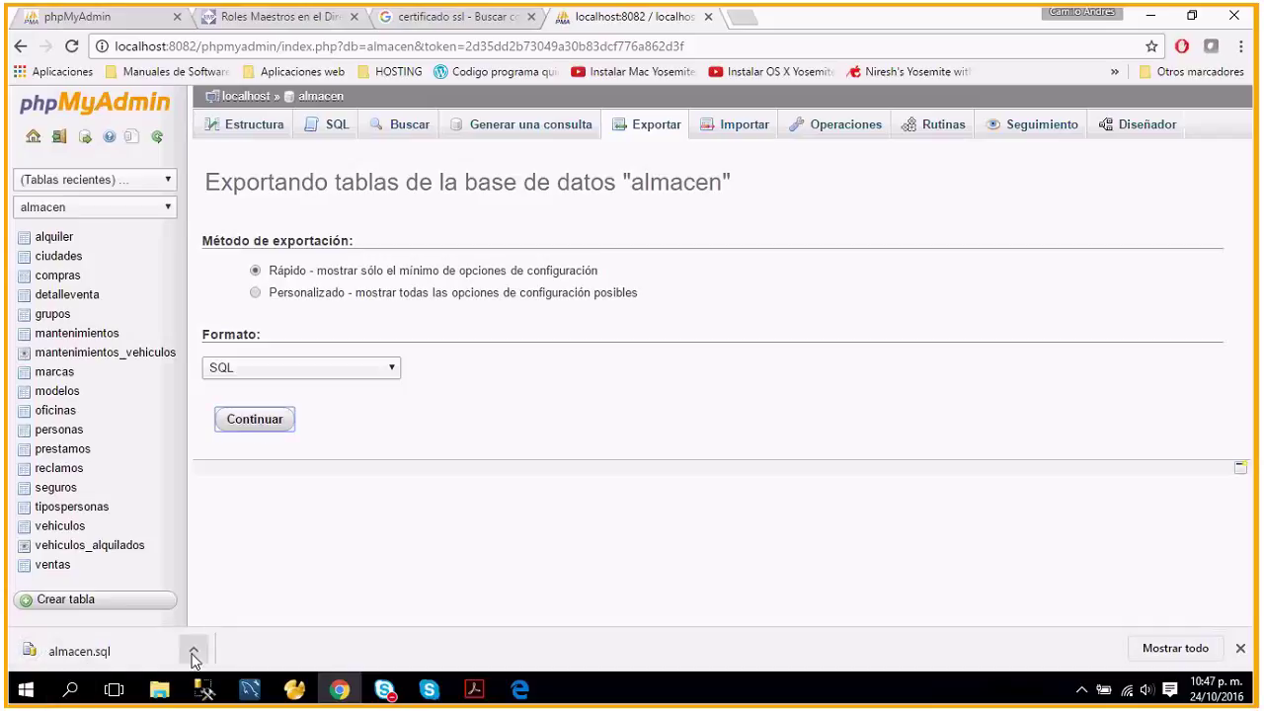
click(193, 650)
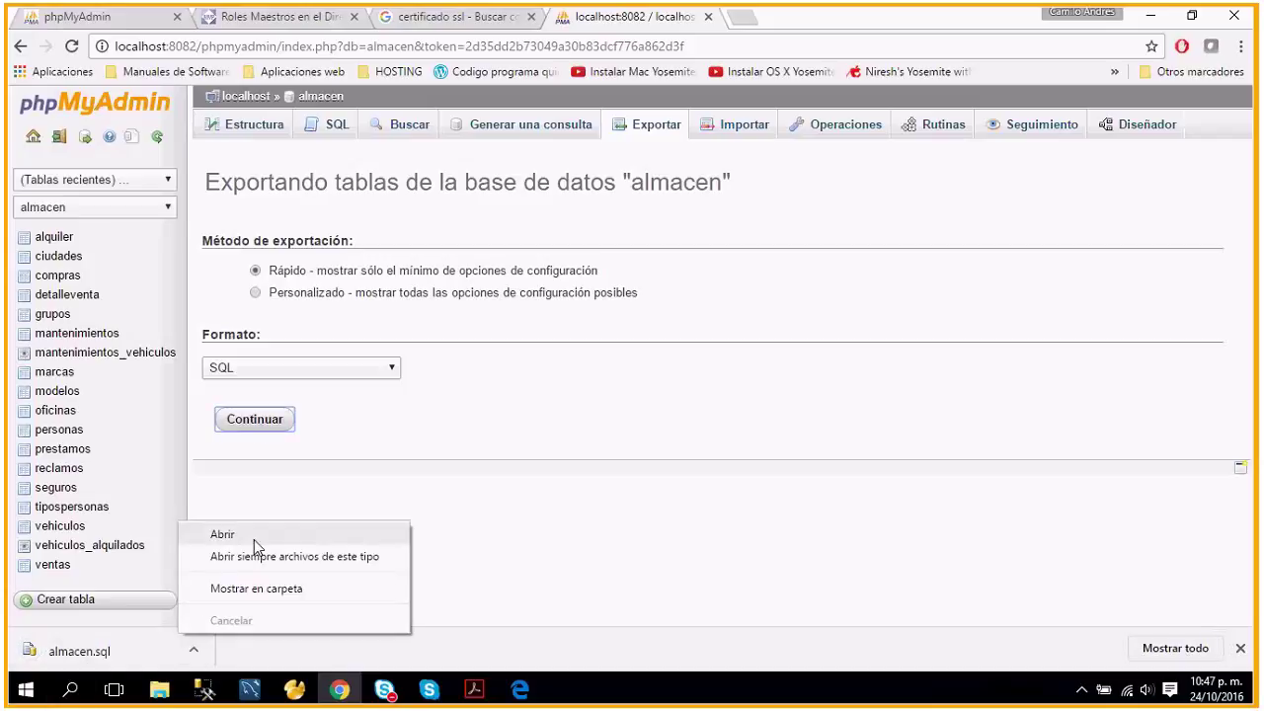
click(254, 539)
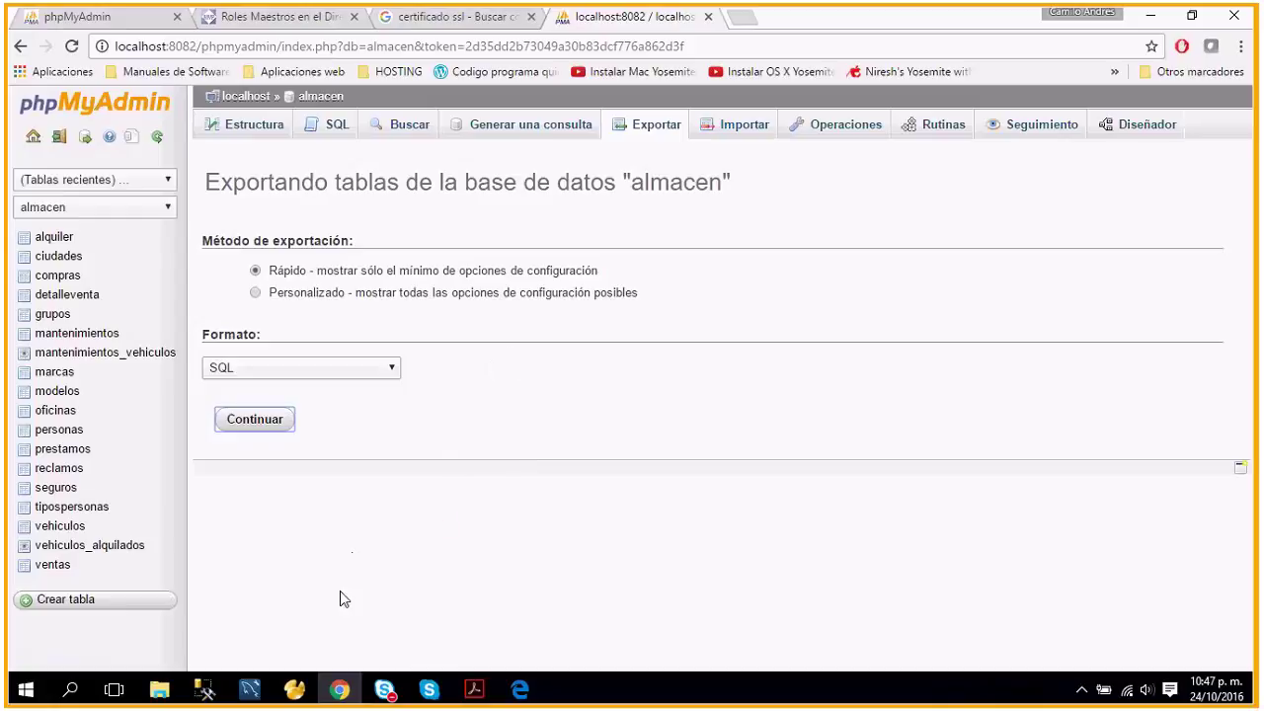
Open the almacen file from Descargas in Notepad using its Editar action.
click(158, 689)
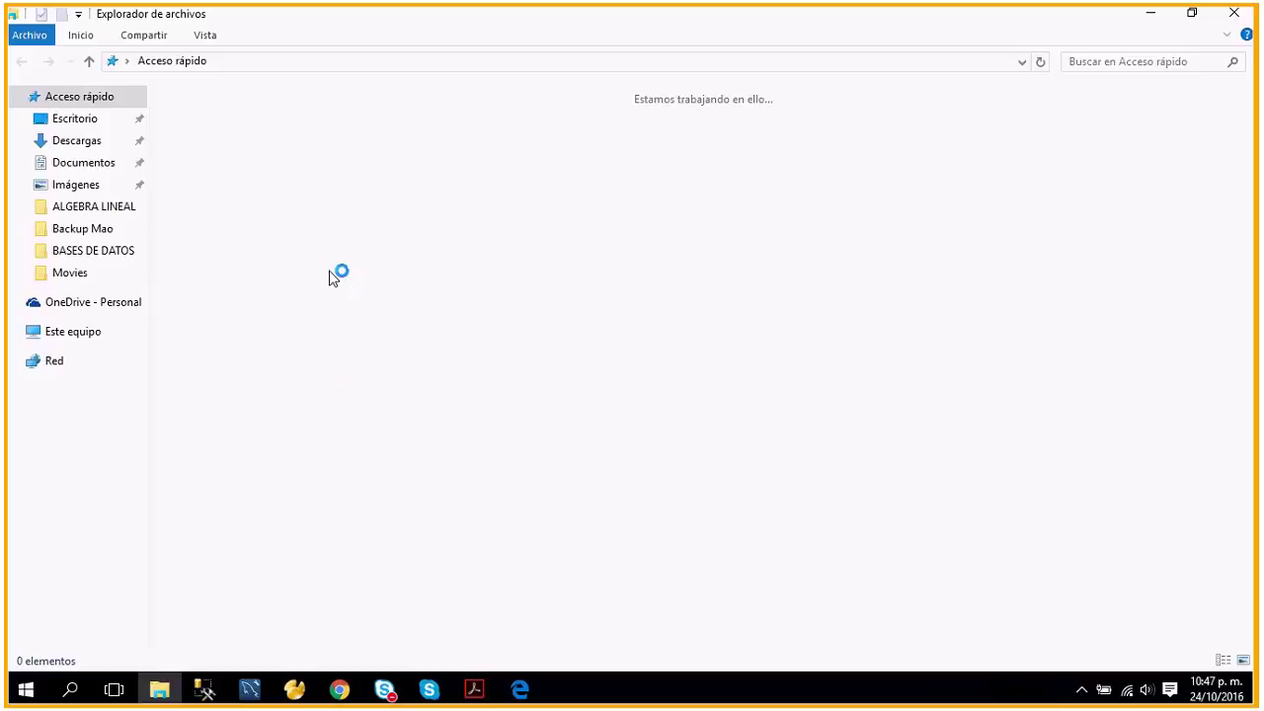
click(79, 355)
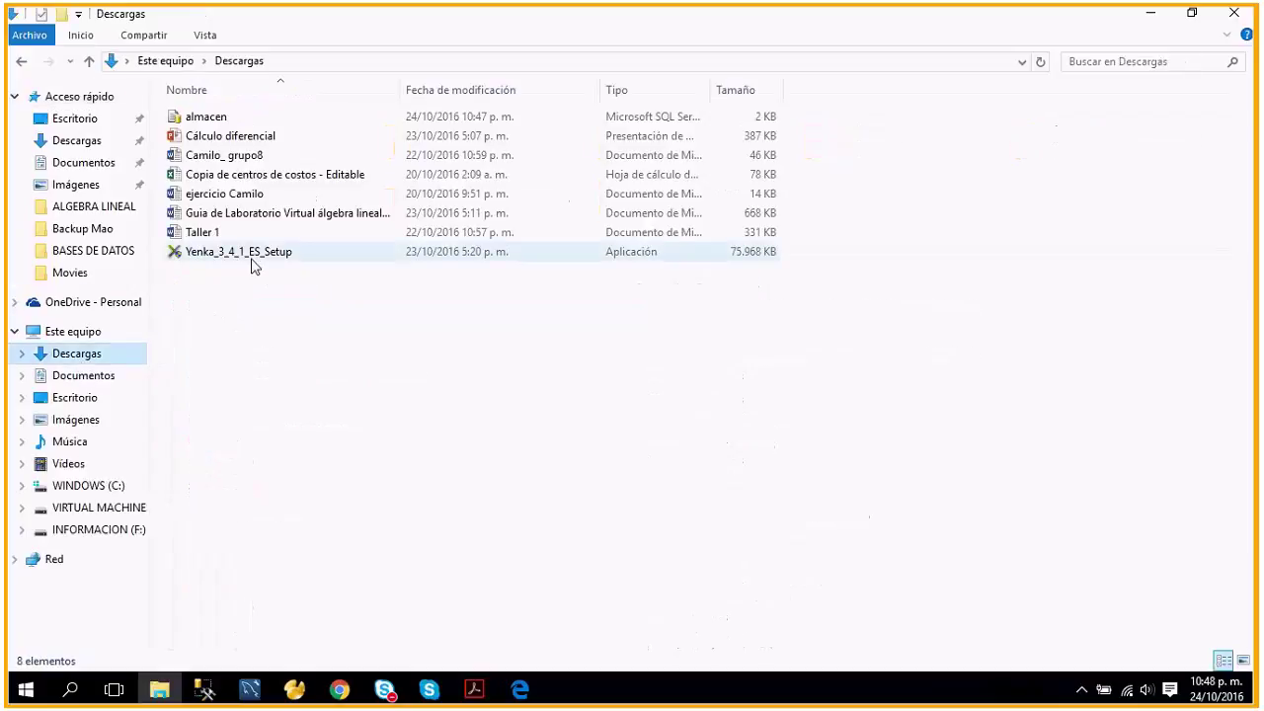
click(216, 121)
right_click(216, 124)
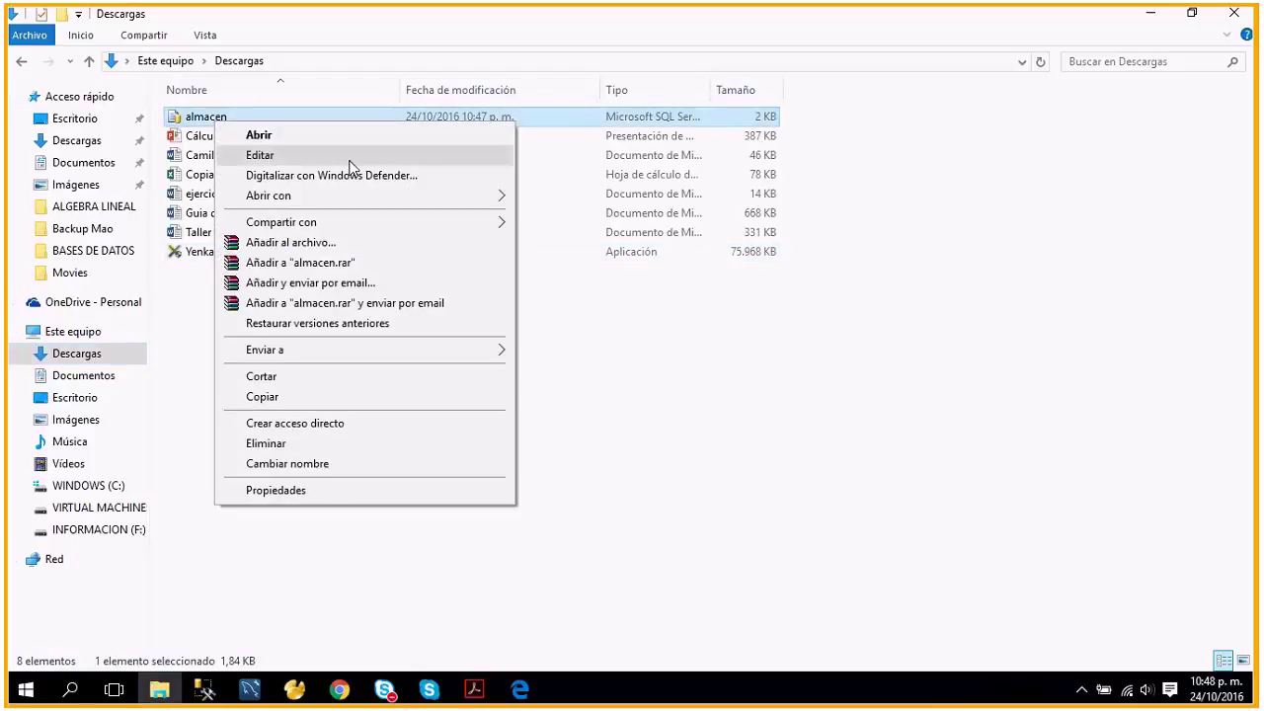
click(350, 160)
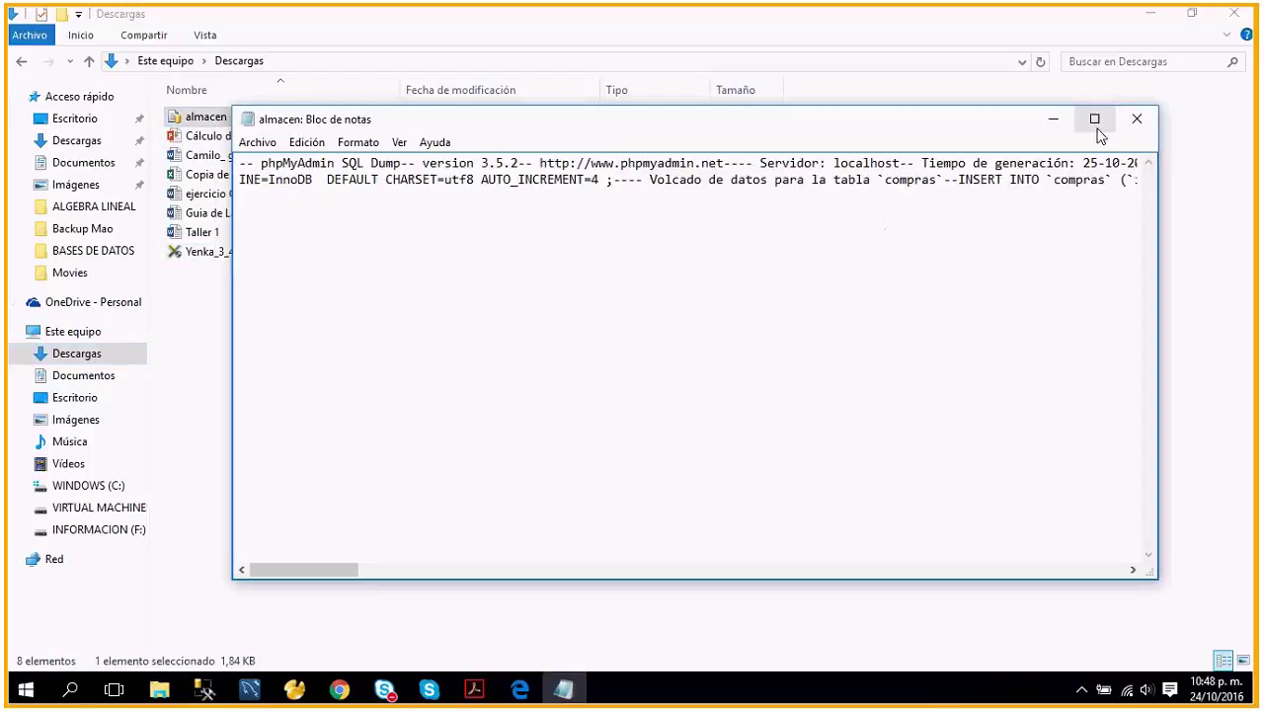
Maximize Notepad, scroll across the almacen SQL dump, then close it.
click(1094, 119)
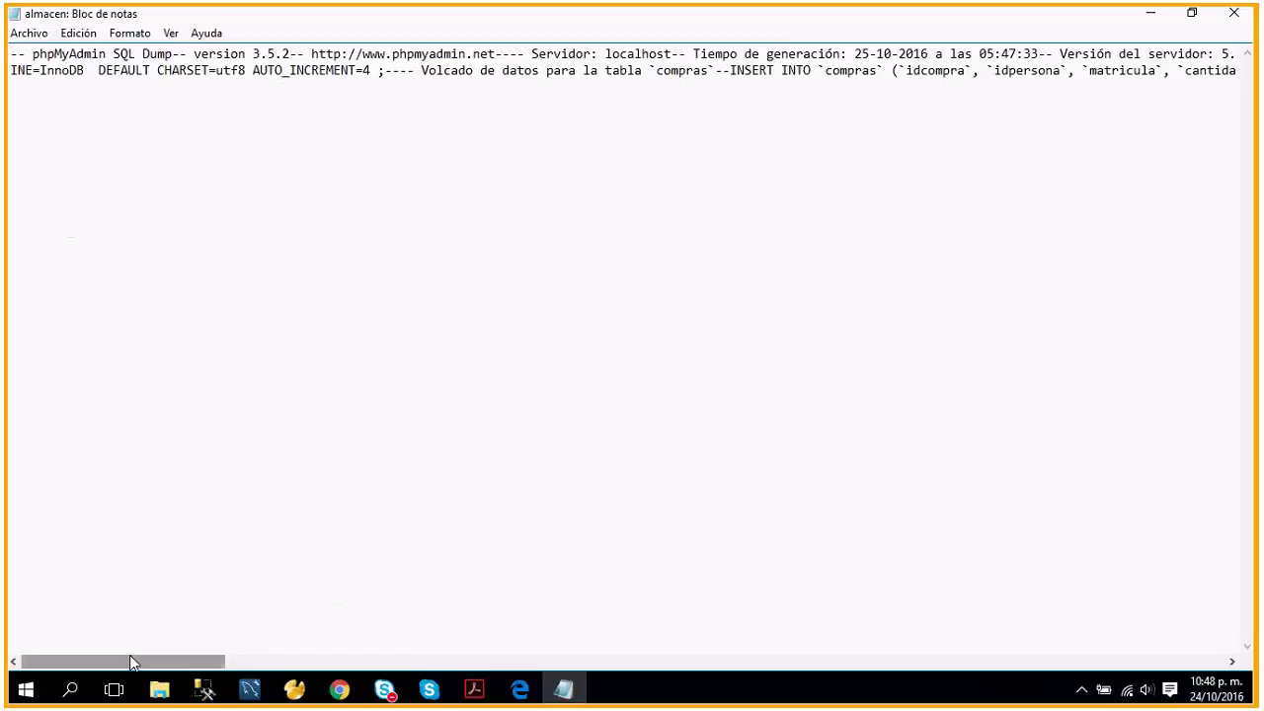
drag(129, 663, 507, 615)
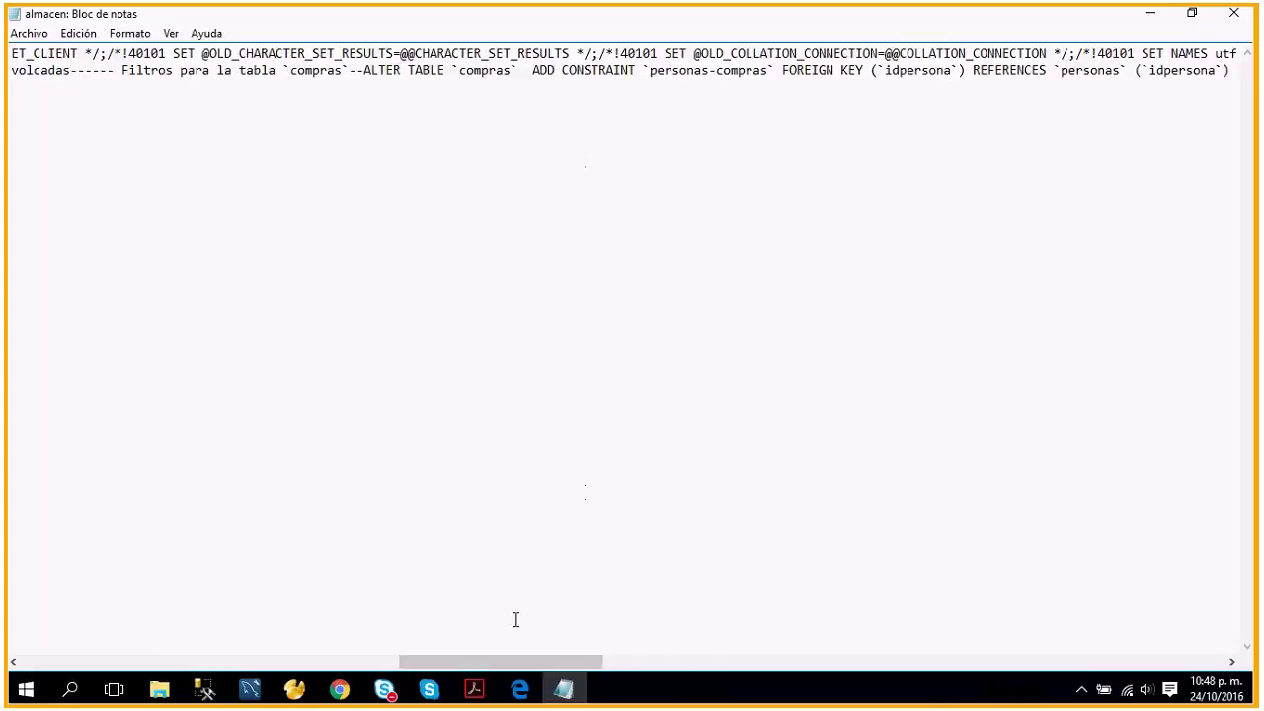
drag(493, 667, 1153, 629)
click(1234, 13)
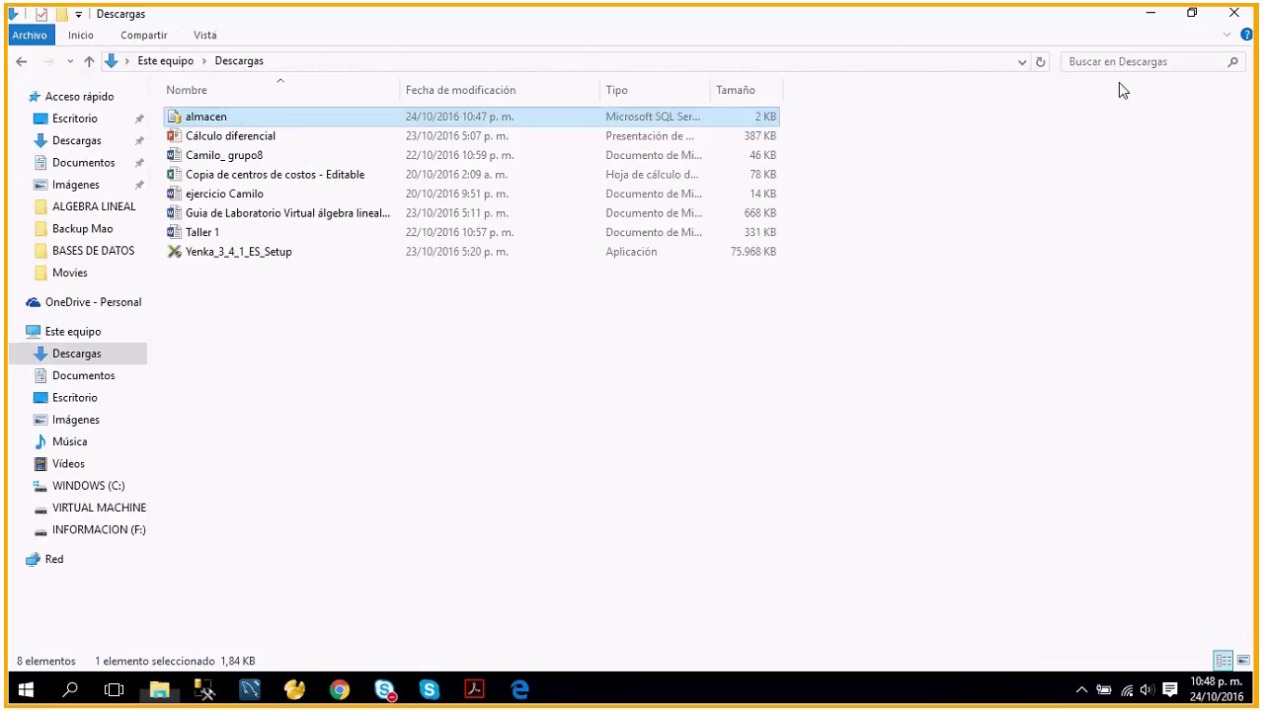
Bring Chrome forward, then switch to Edge showing the alquiler table's six rows.
click(338, 689)
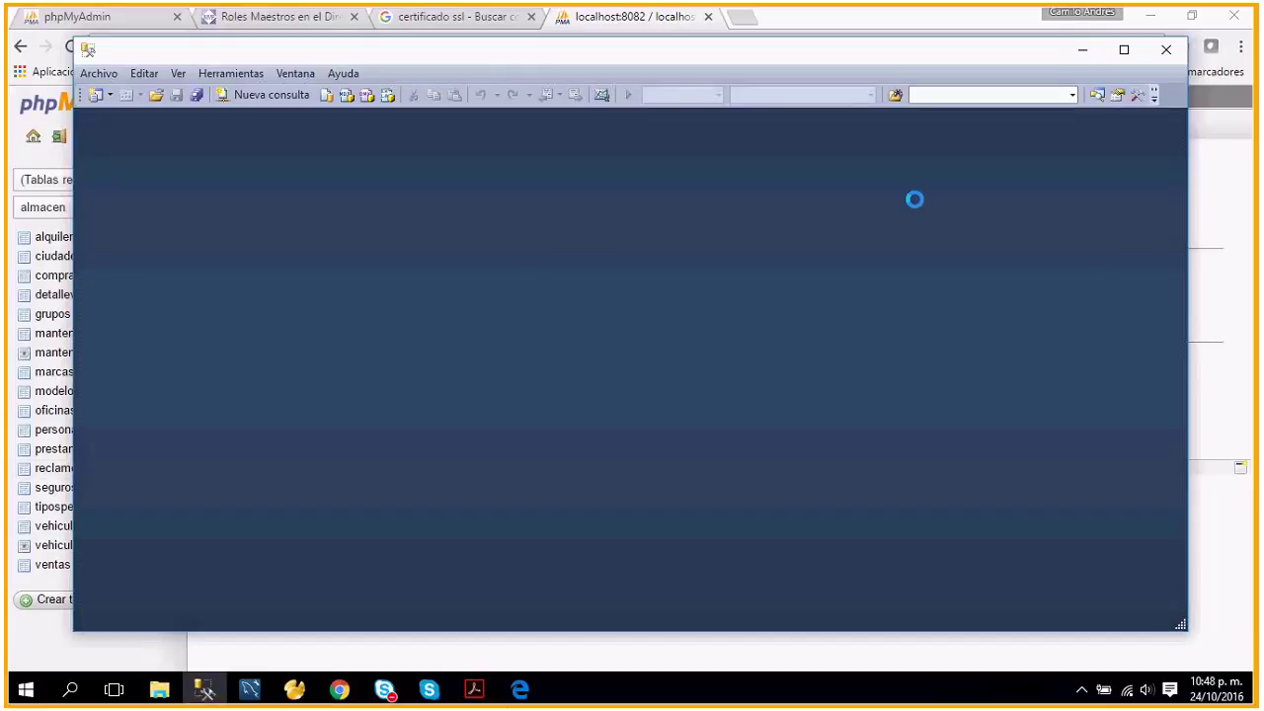
click(520, 691)
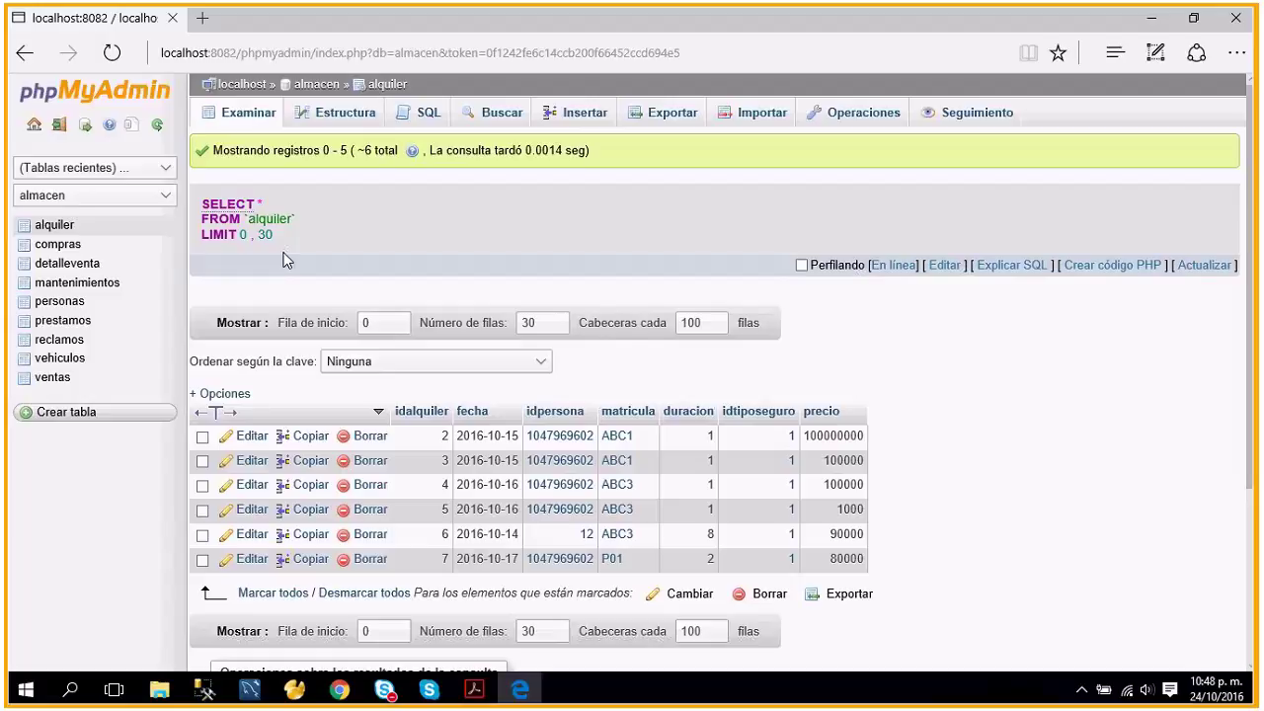
In Chrome, reload localhost:8082/phpmyadmin and log back in with the account's password.
click(339, 689)
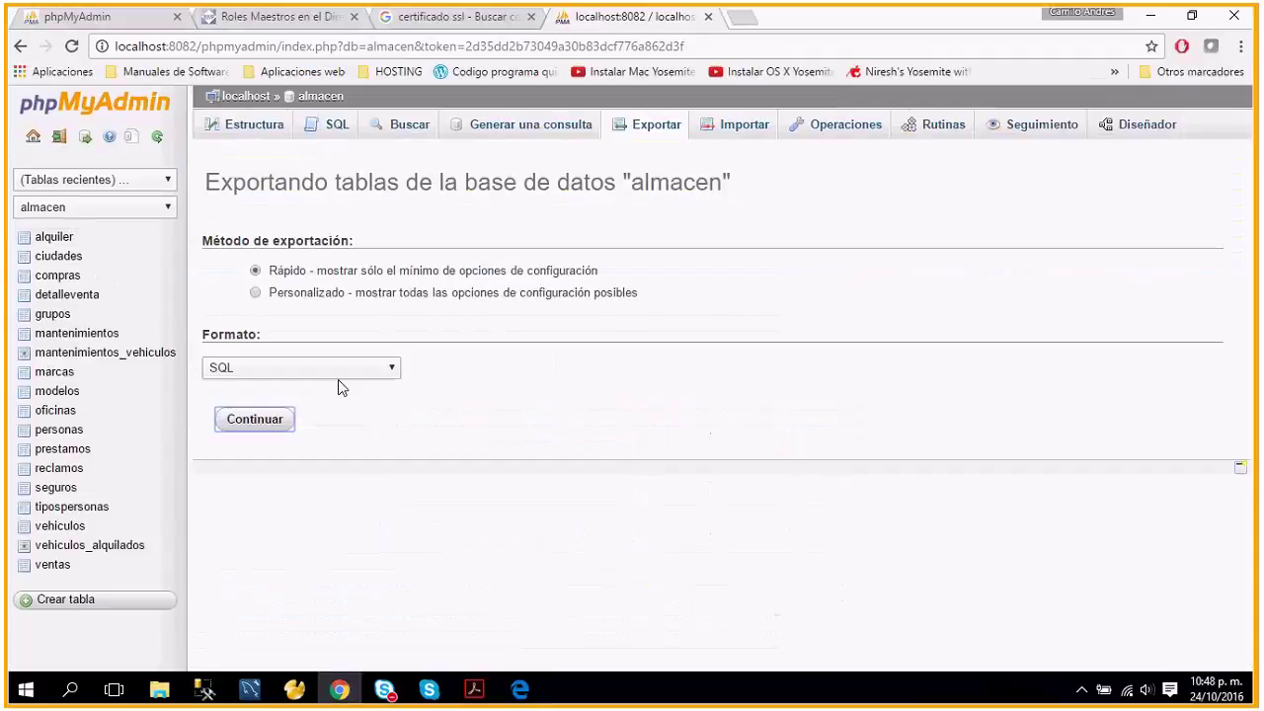
click(283, 45)
text(lo)
key(Return)
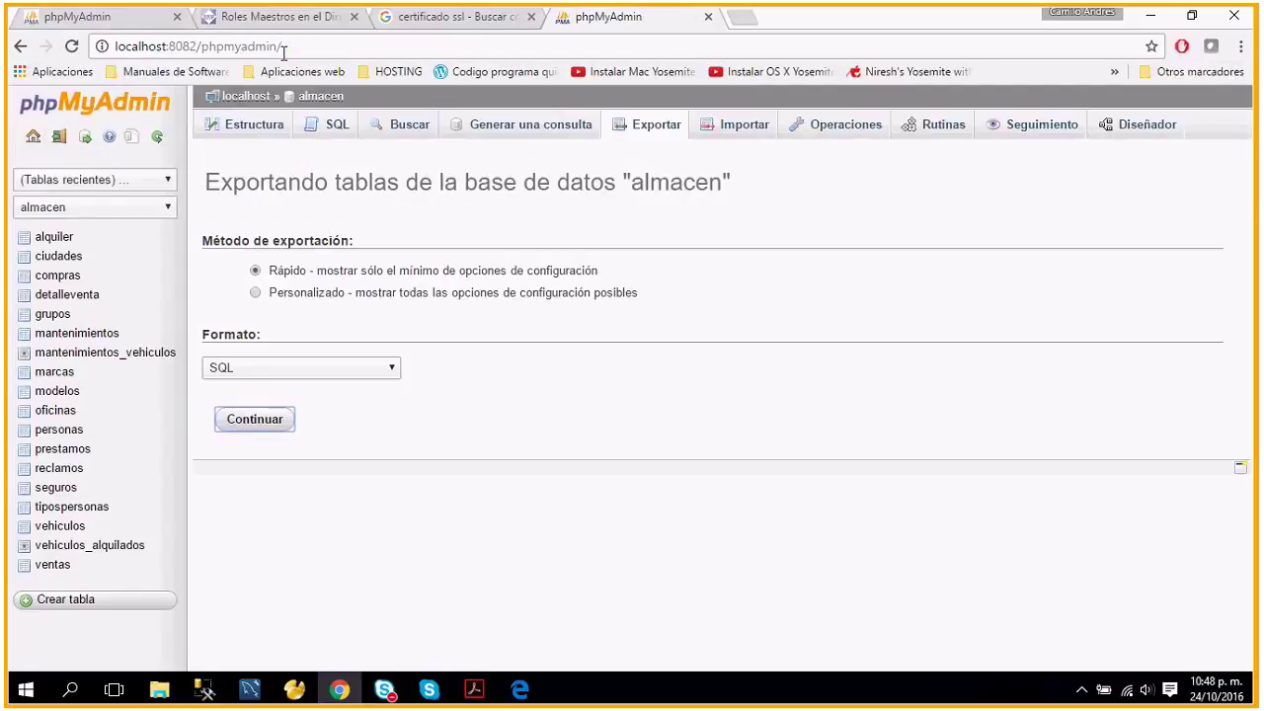
text(•••••••)
click(747, 524)
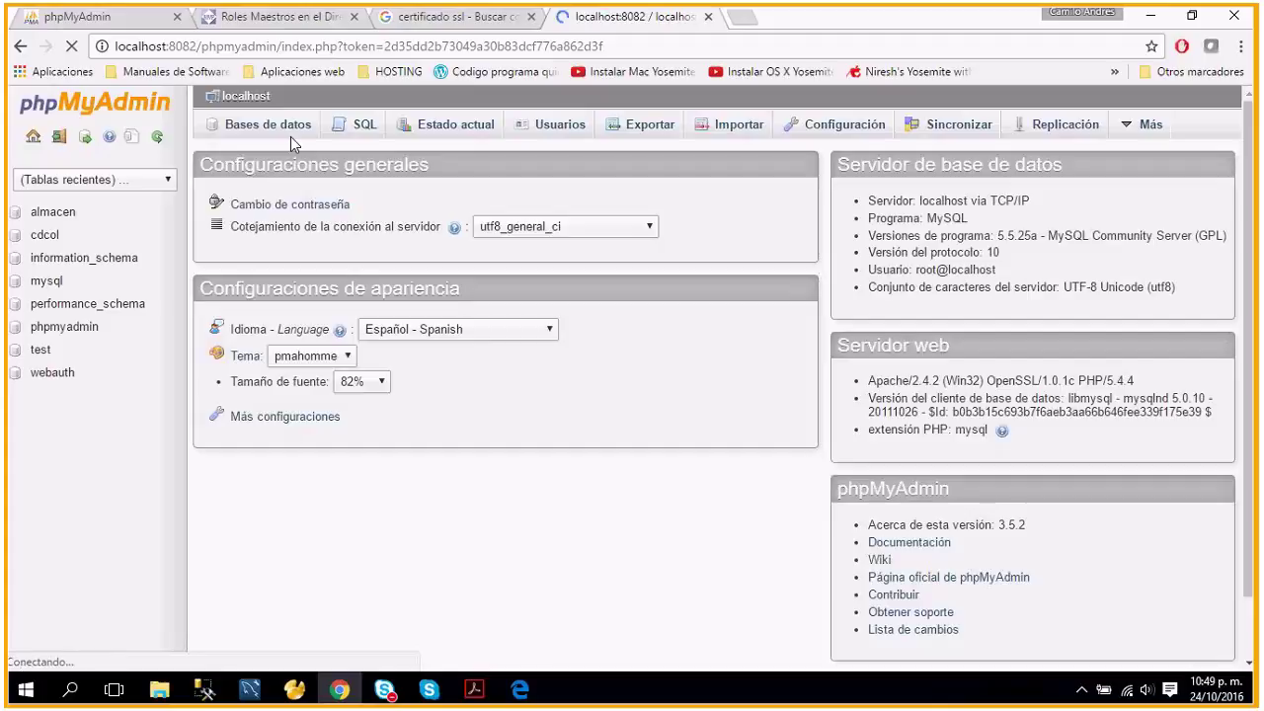
Browse for almacen on the Importar page but cancel, then list the server's databases.
click(559, 124)
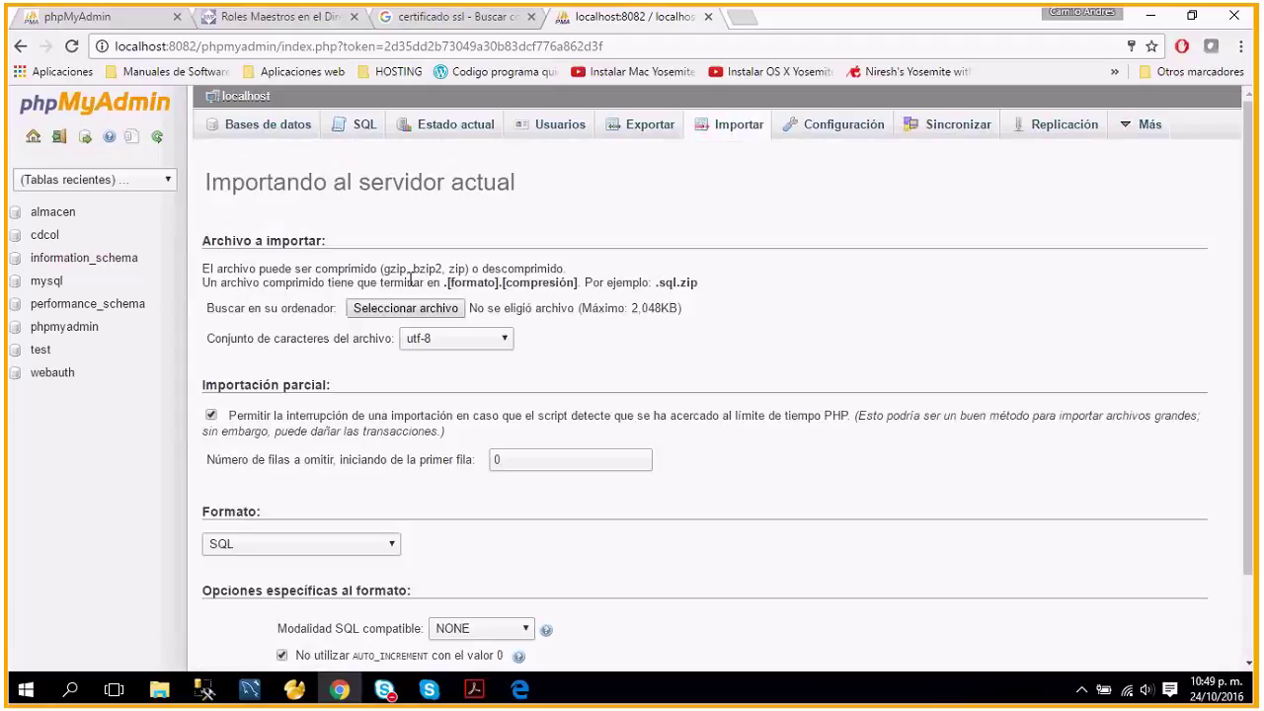
click(402, 311)
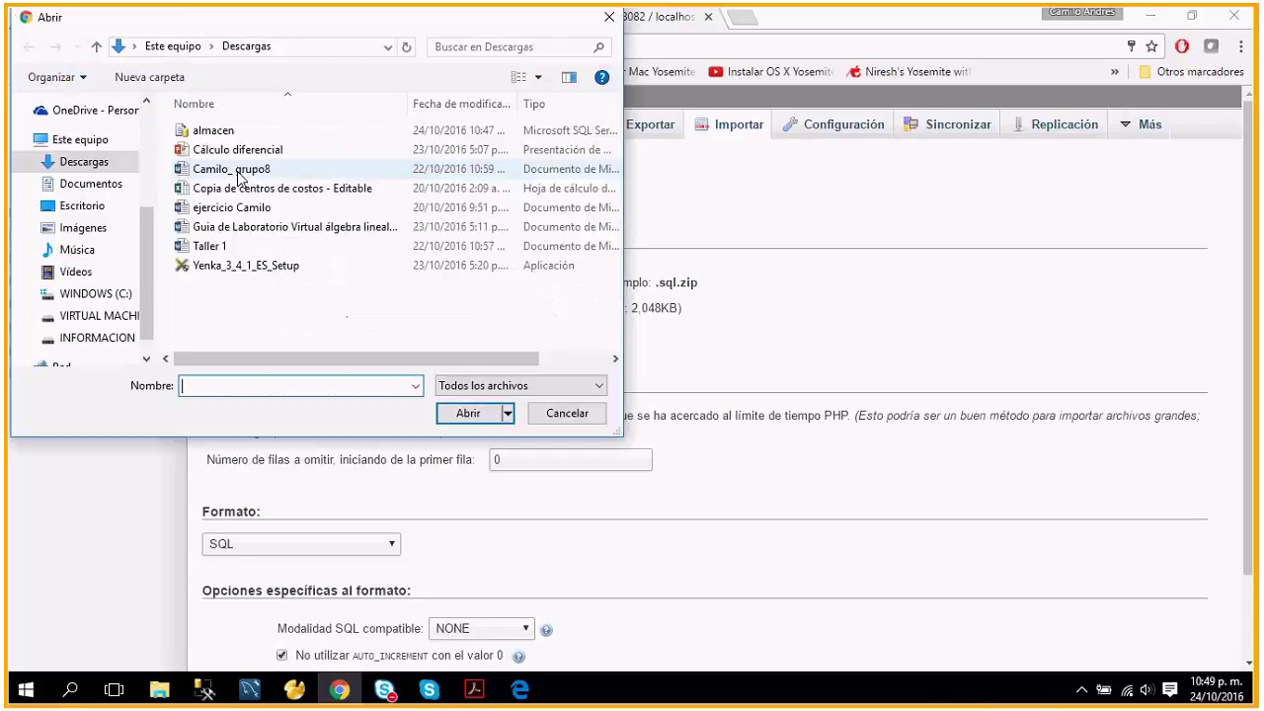
click(213, 130)
click(571, 417)
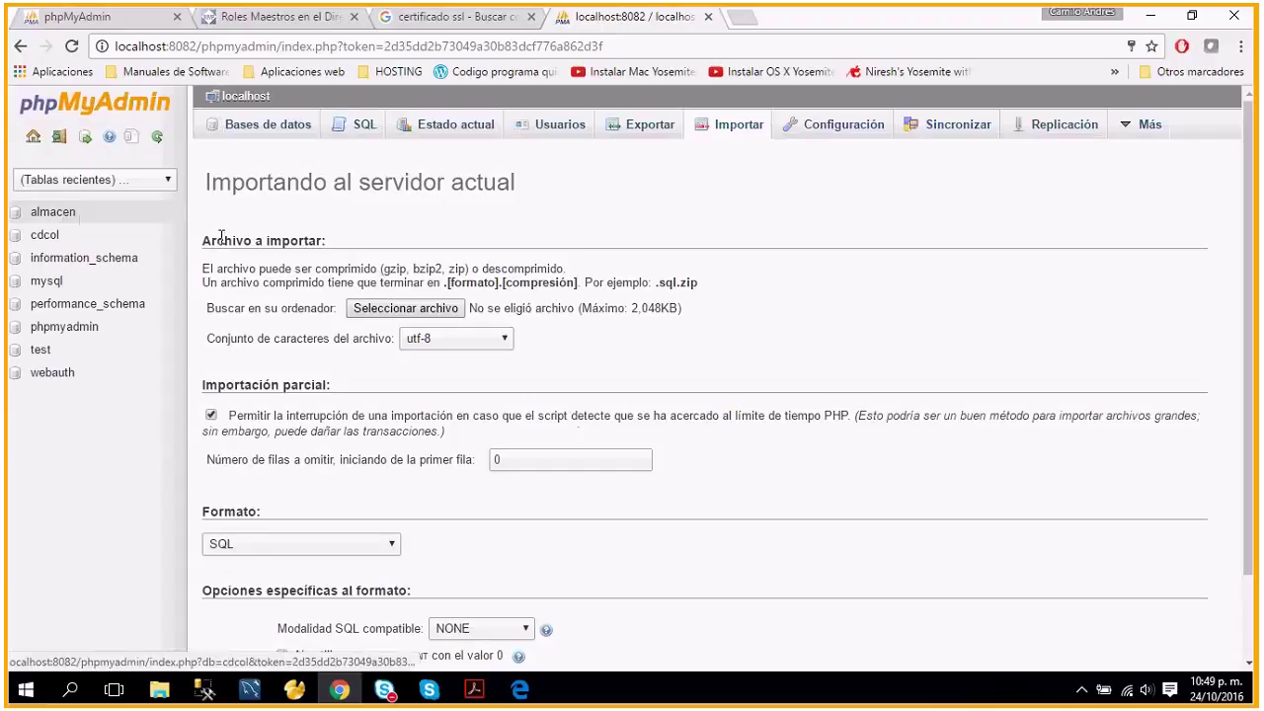
click(282, 130)
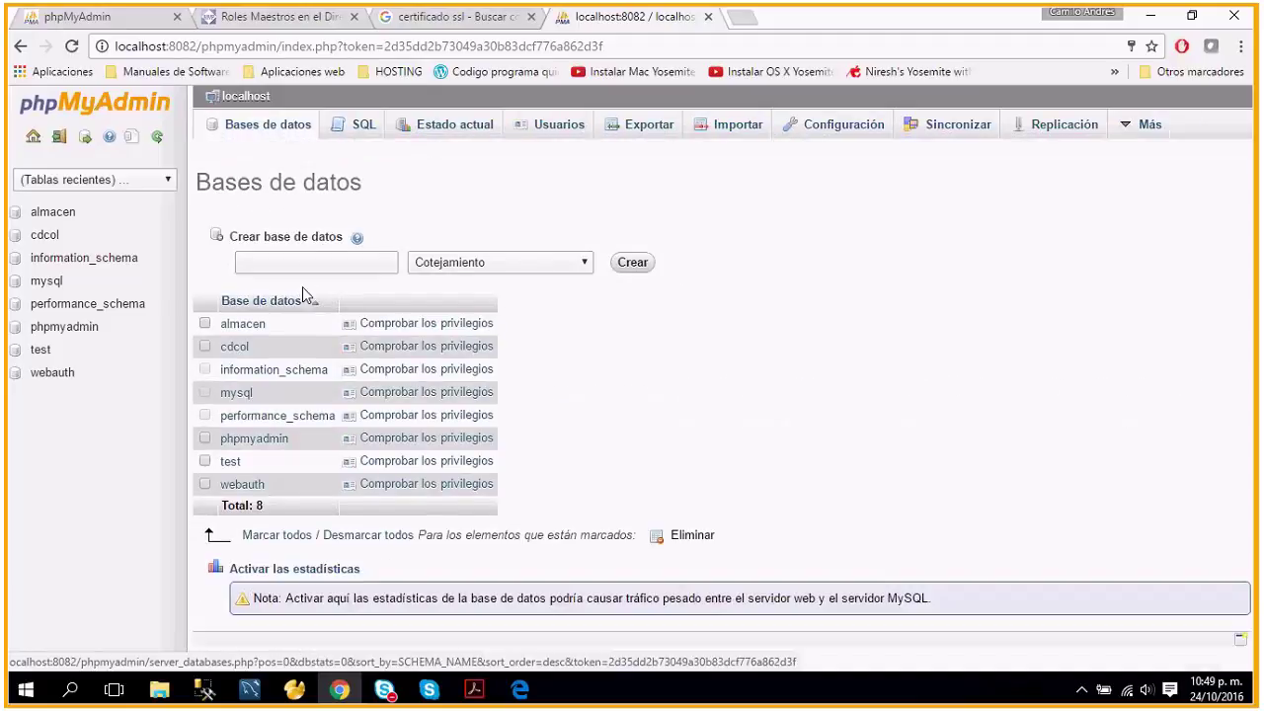
Create a database named carros with utf8_general_ci collation.
click(281, 265)
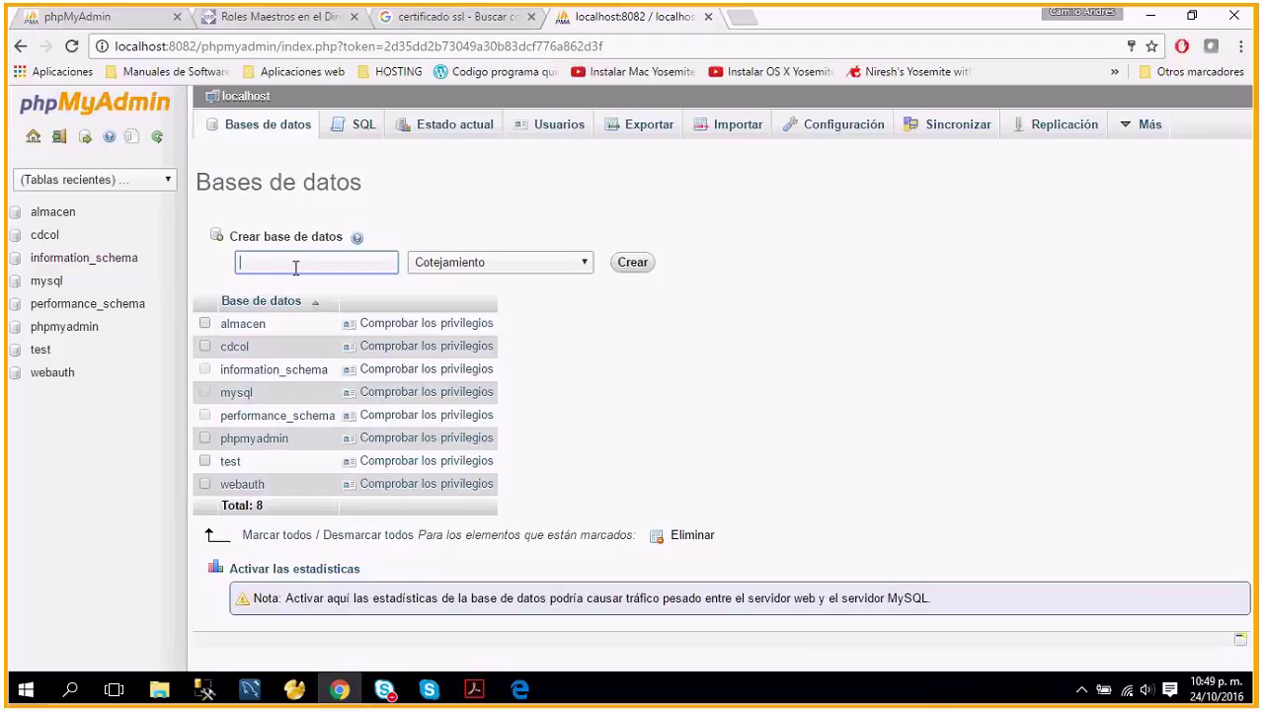
text(cam)
text(os)
click(547, 262)
drag(587, 296, 589, 513)
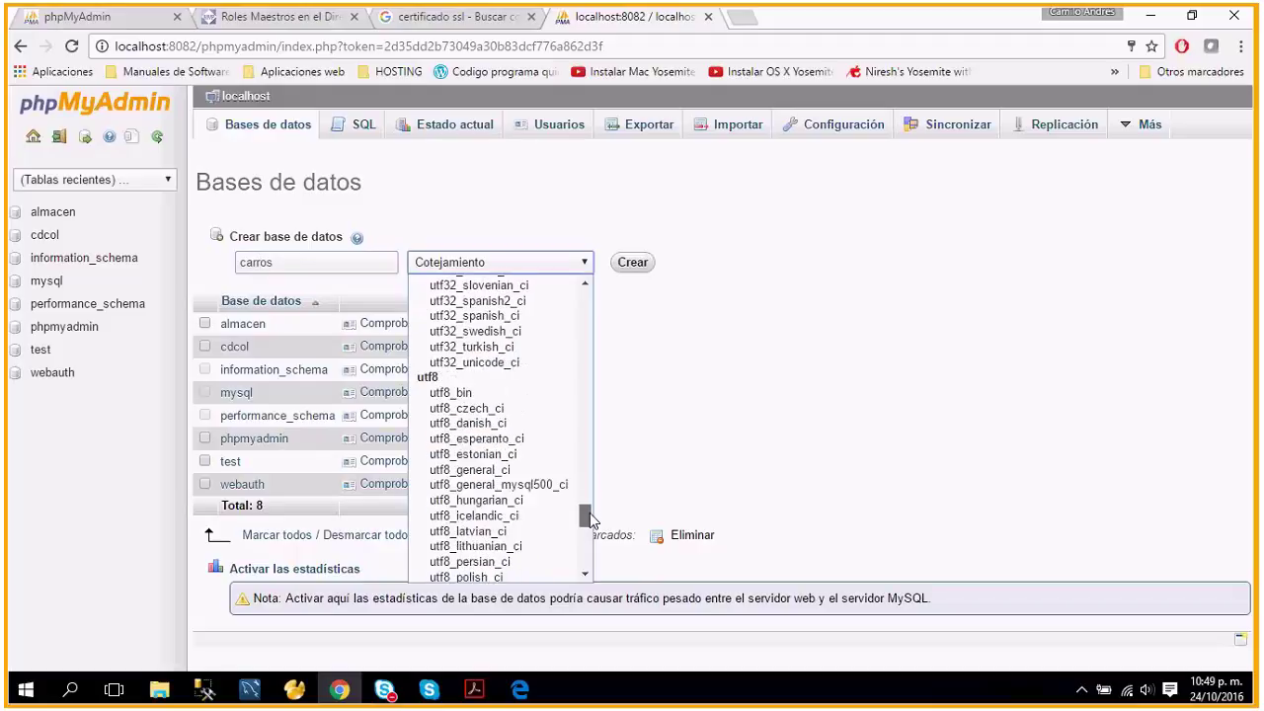
click(477, 470)
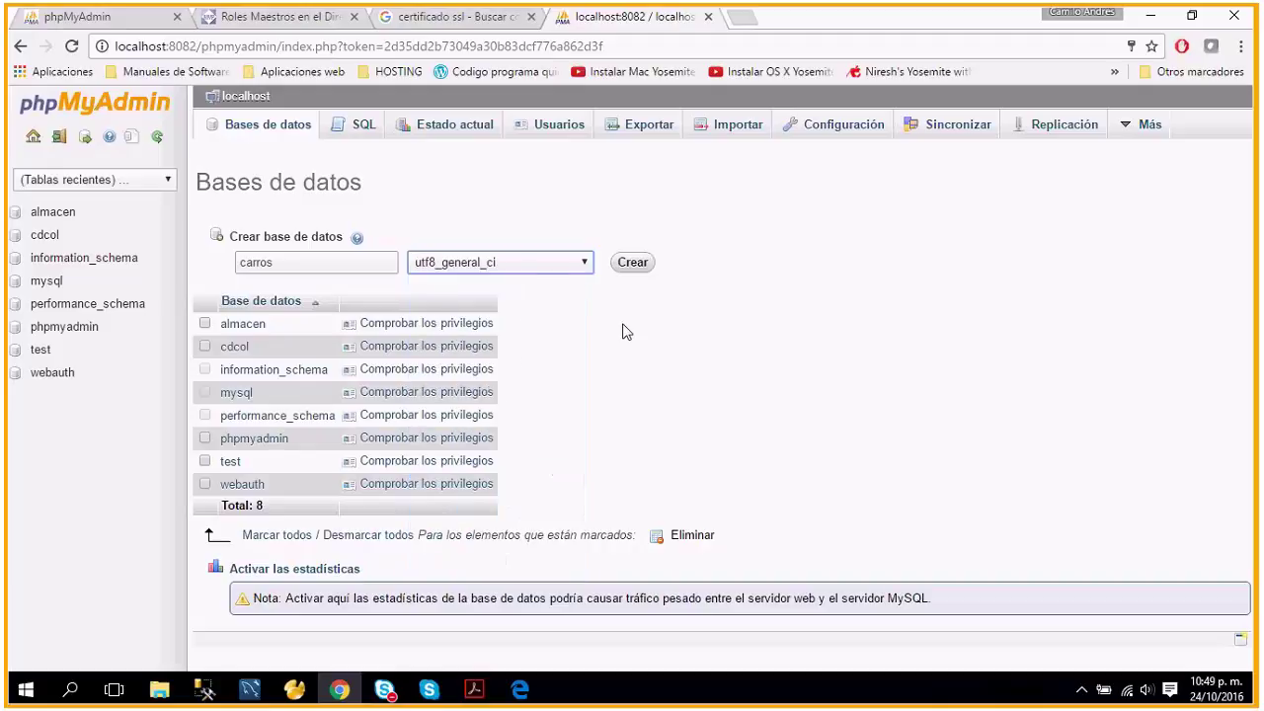
click(634, 264)
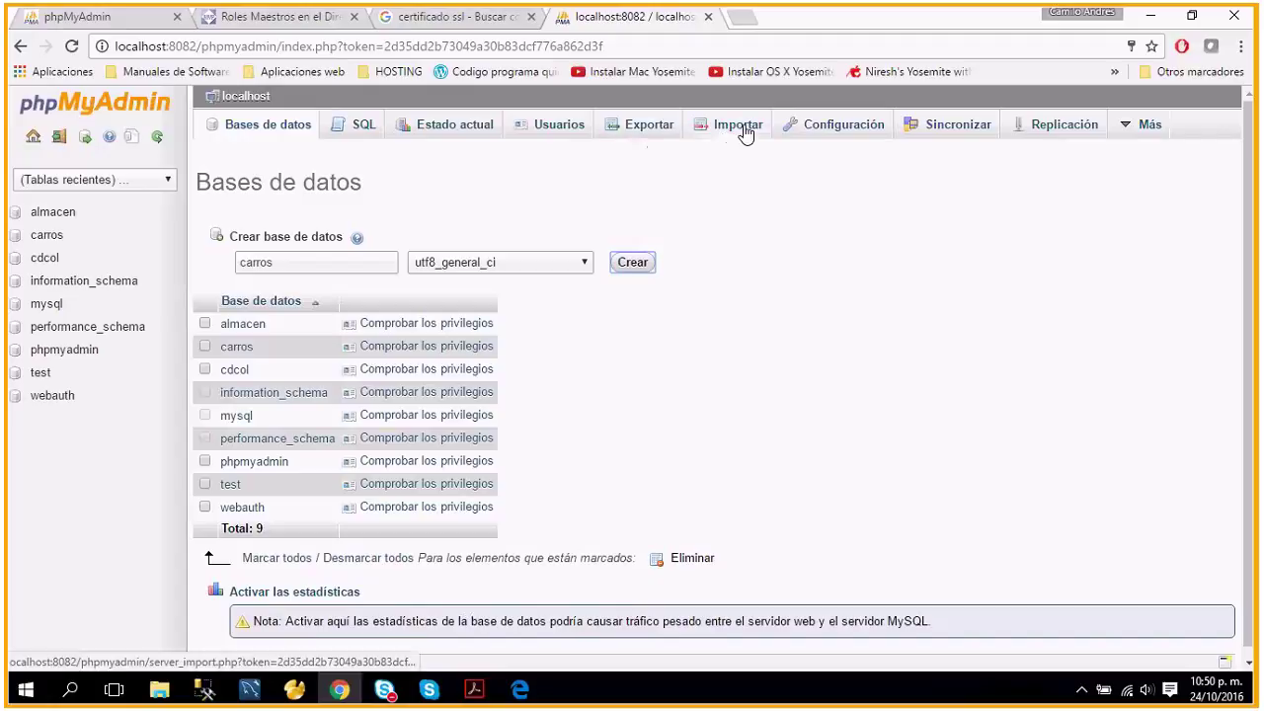
Import almacen.sql into carros, note the #1005 foreign-key error, and return to localhost.
click(46, 236)
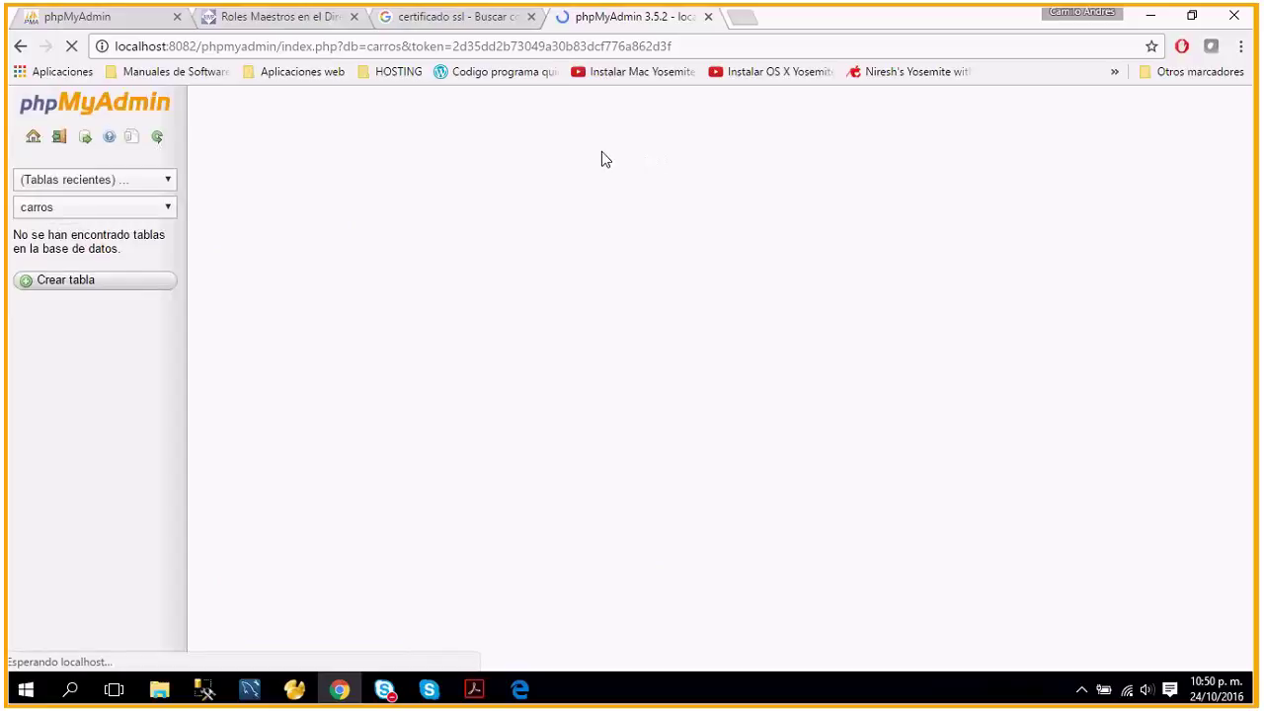
click(731, 129)
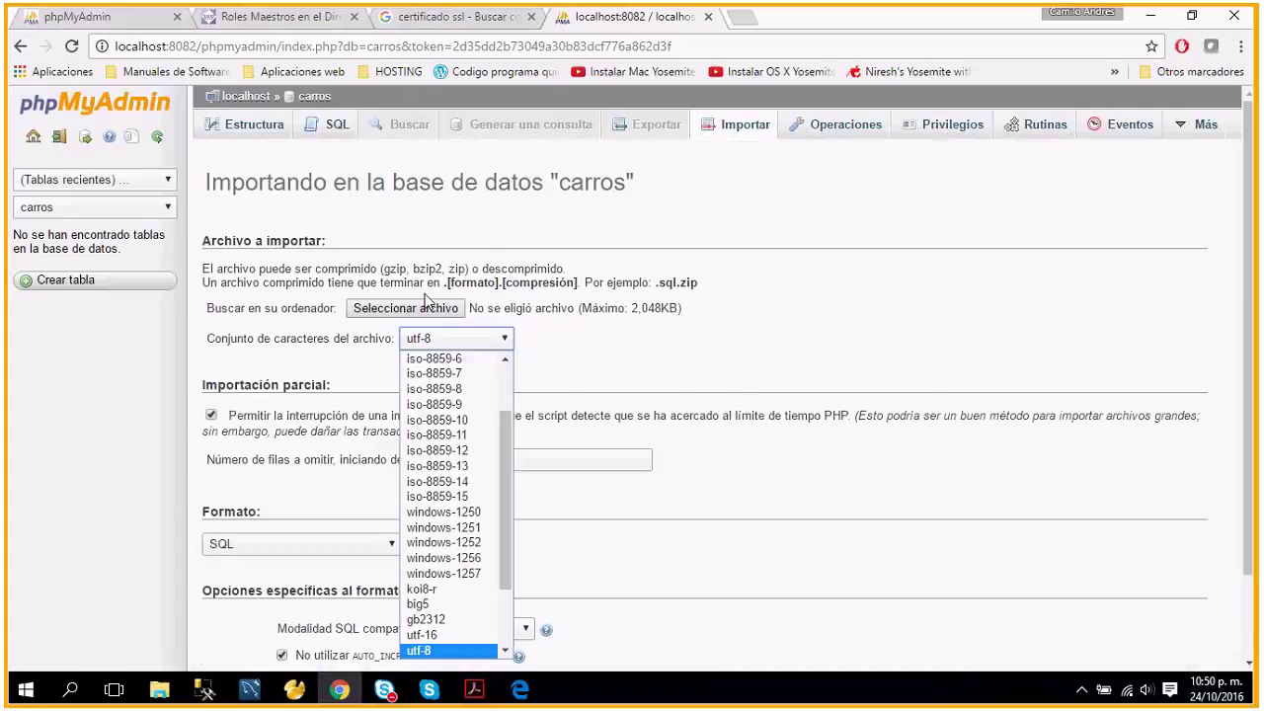
click(425, 301)
click(213, 131)
click(467, 412)
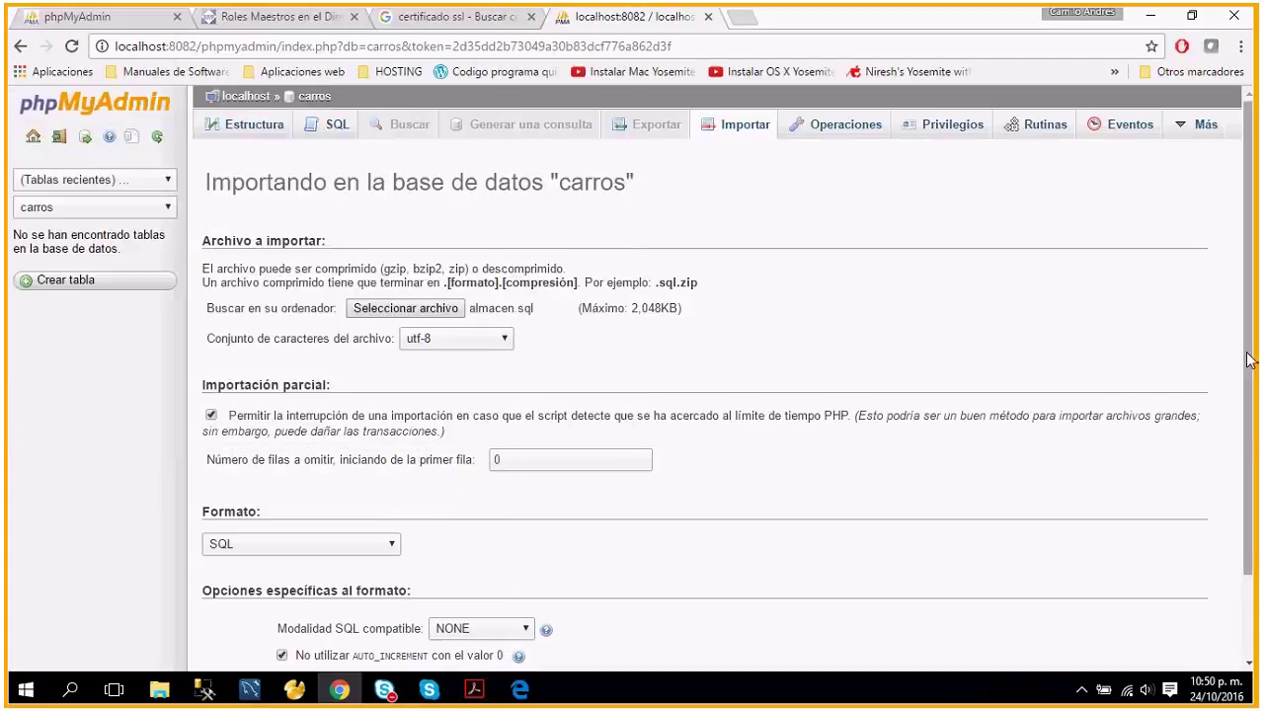
scroll(1252, 533, down, 1)
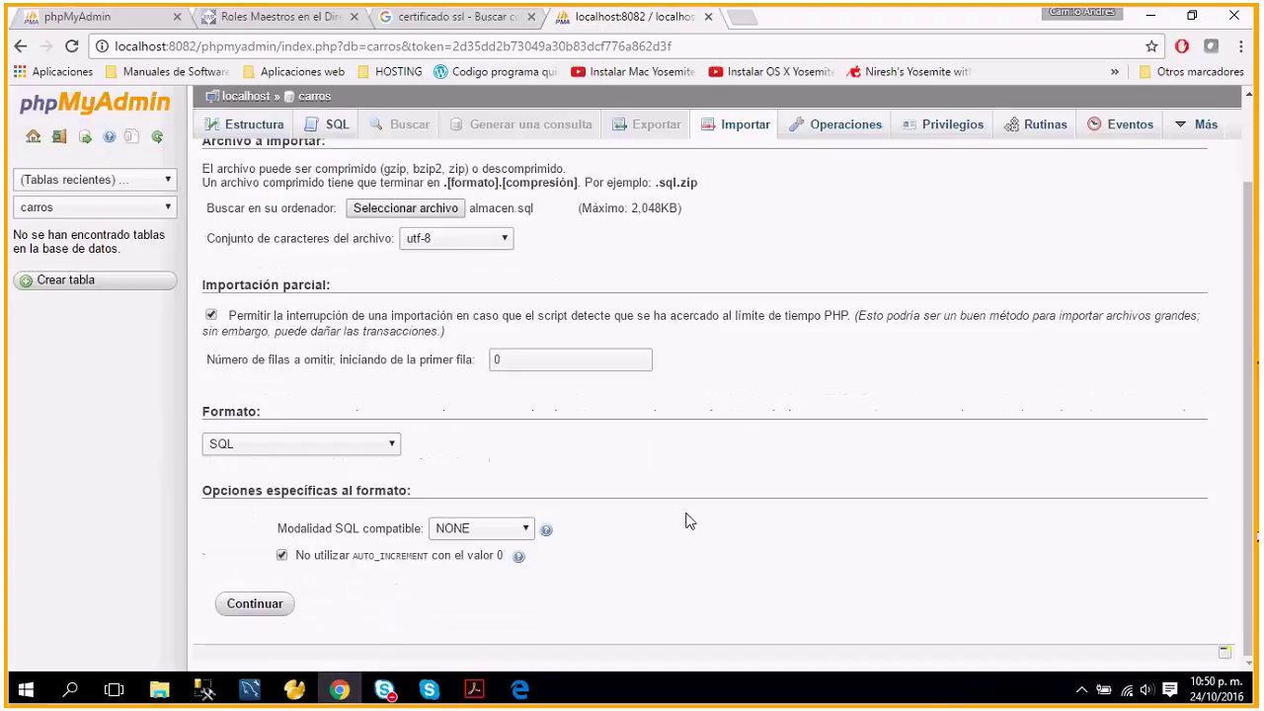
click(256, 611)
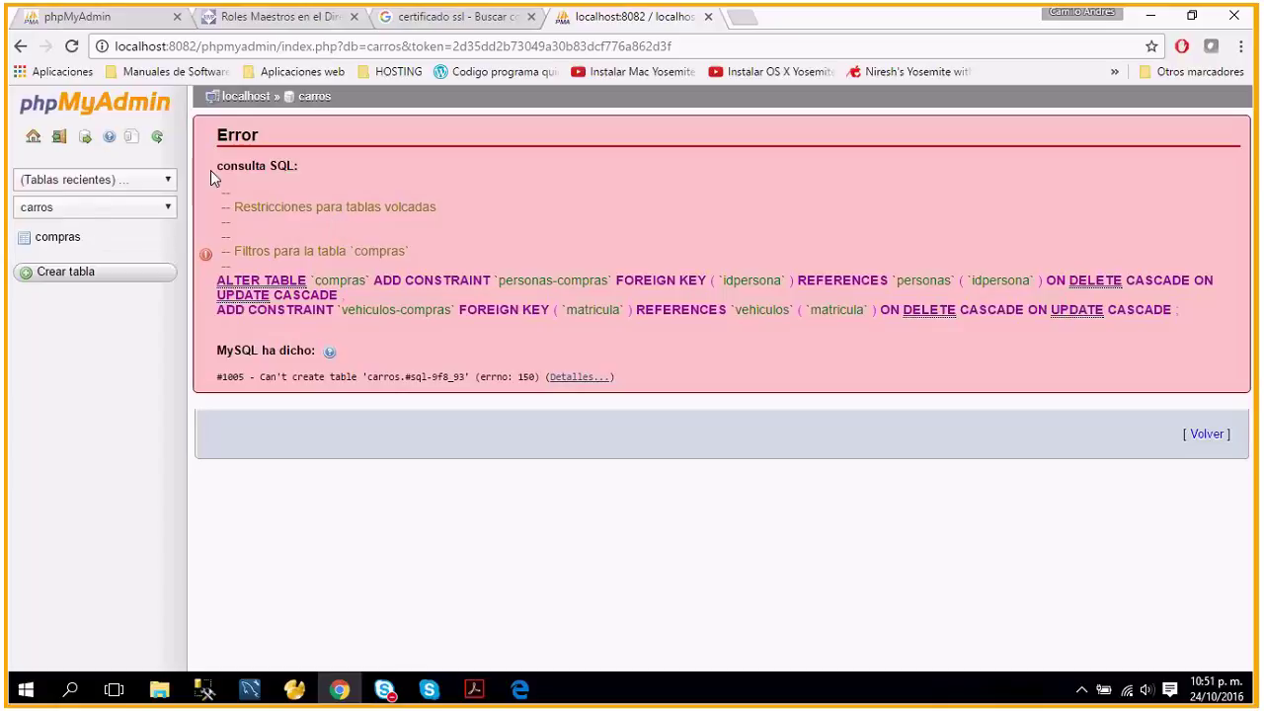
click(254, 98)
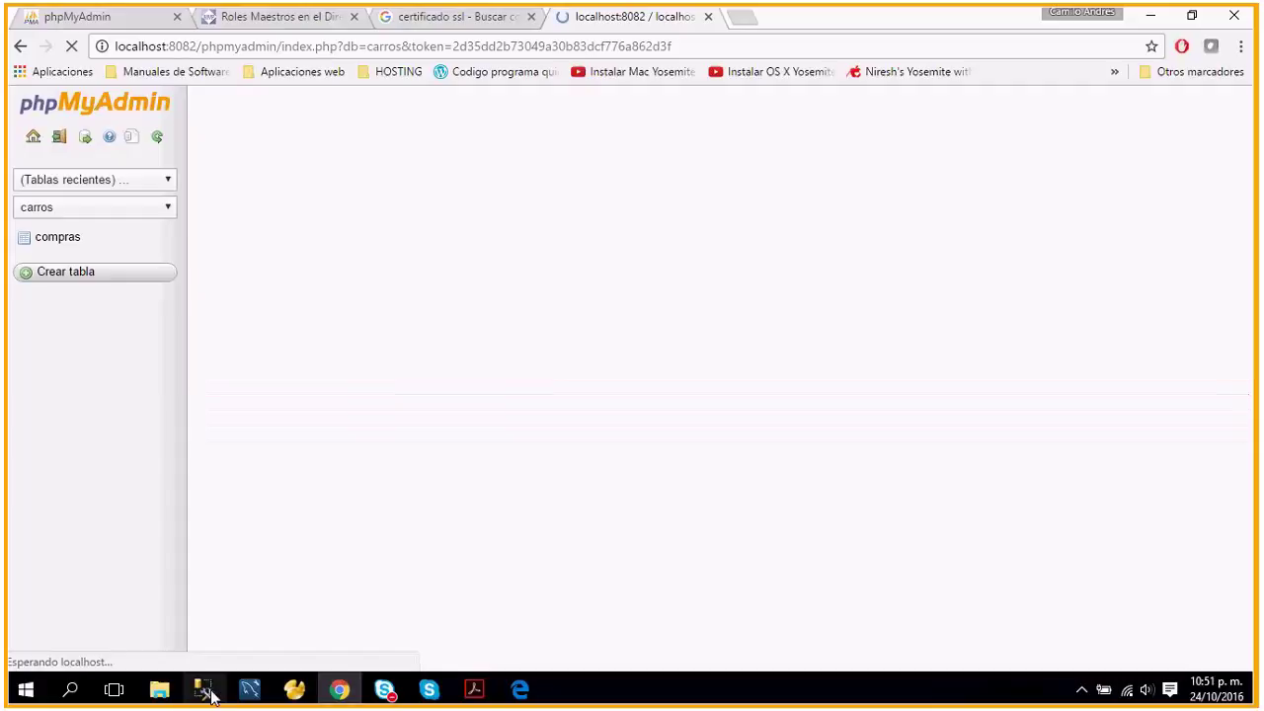
Cancel the SSMS server connection prompt for almacen.sql and switch to the Descargas window.
mouse_move(219, 661)
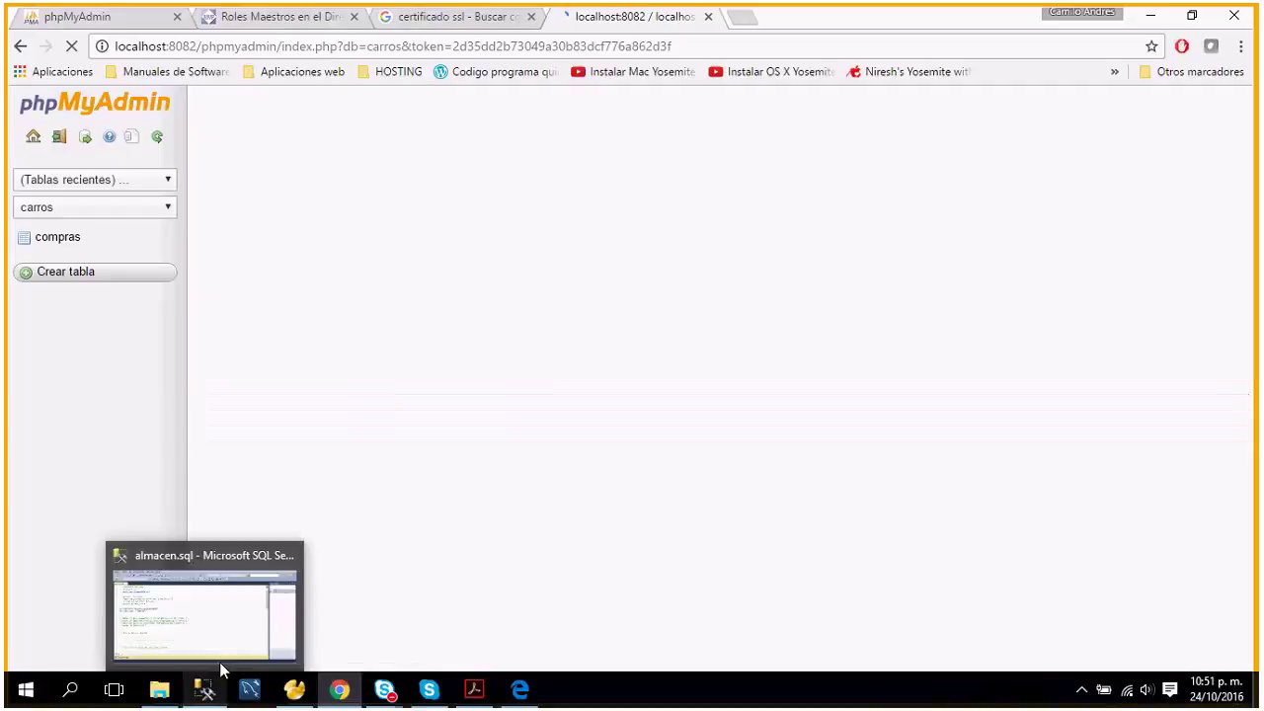
mouse_move(234, 631)
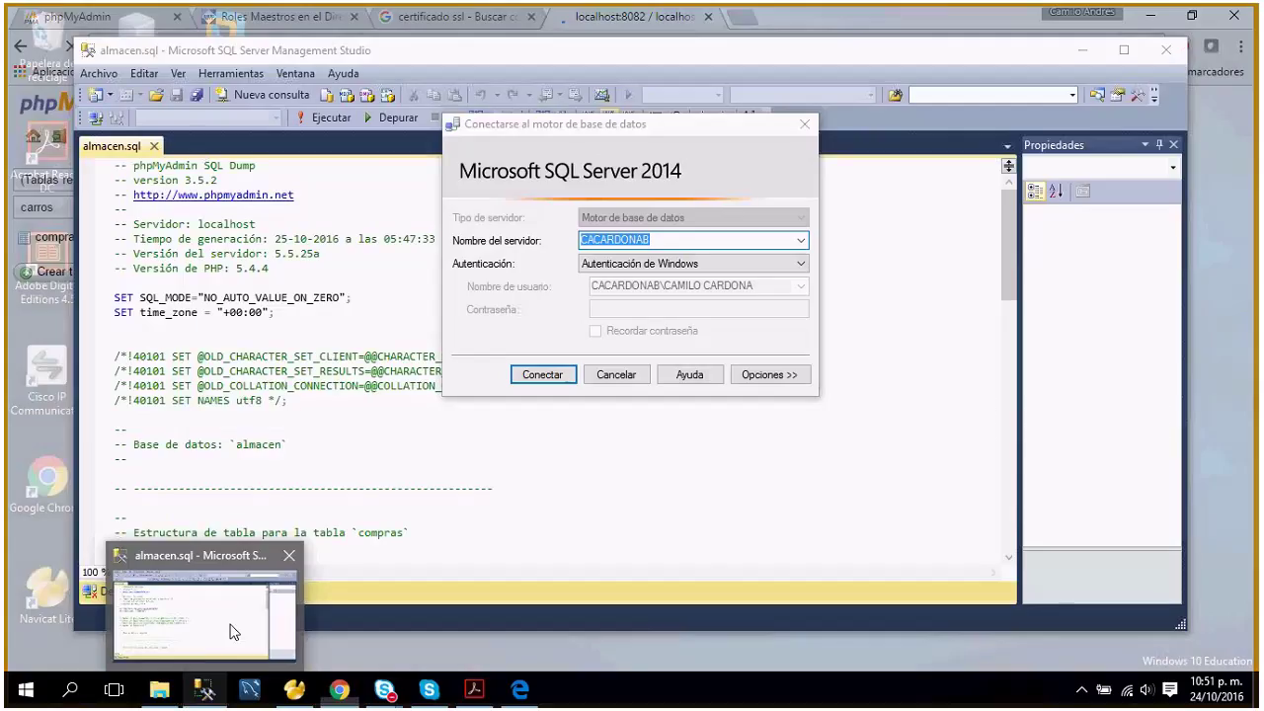
click(233, 632)
click(616, 374)
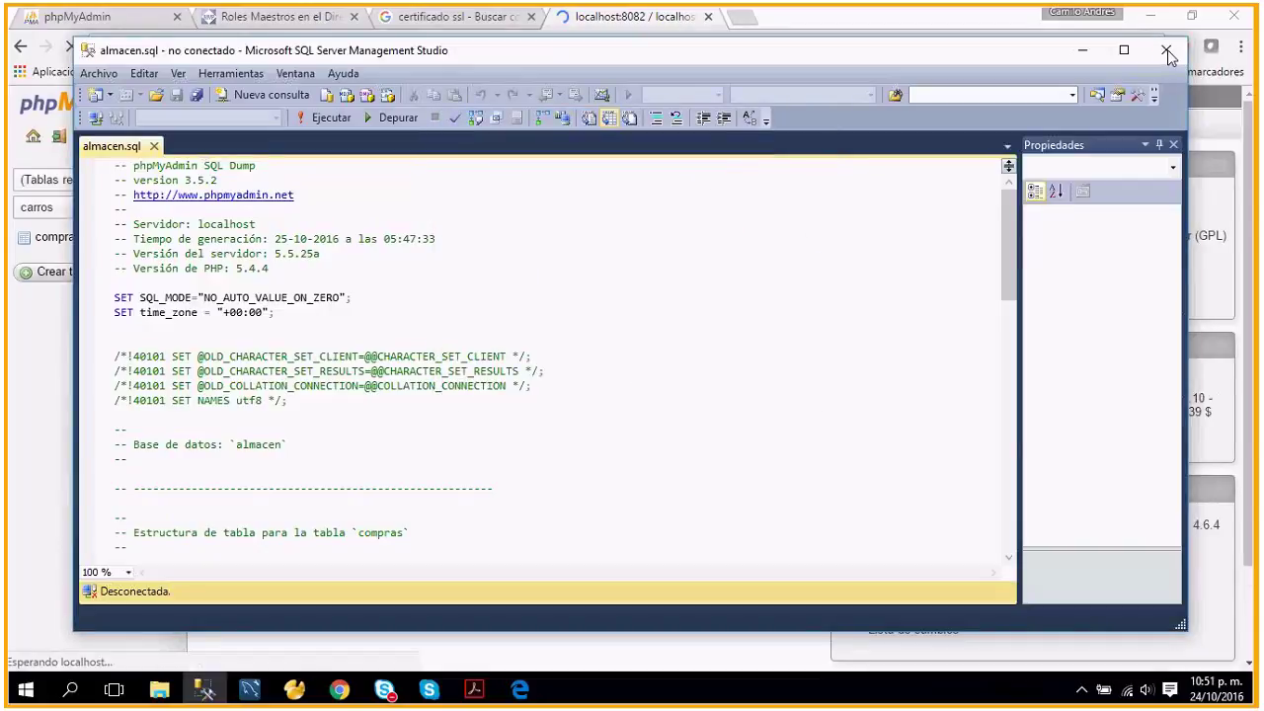
click(159, 689)
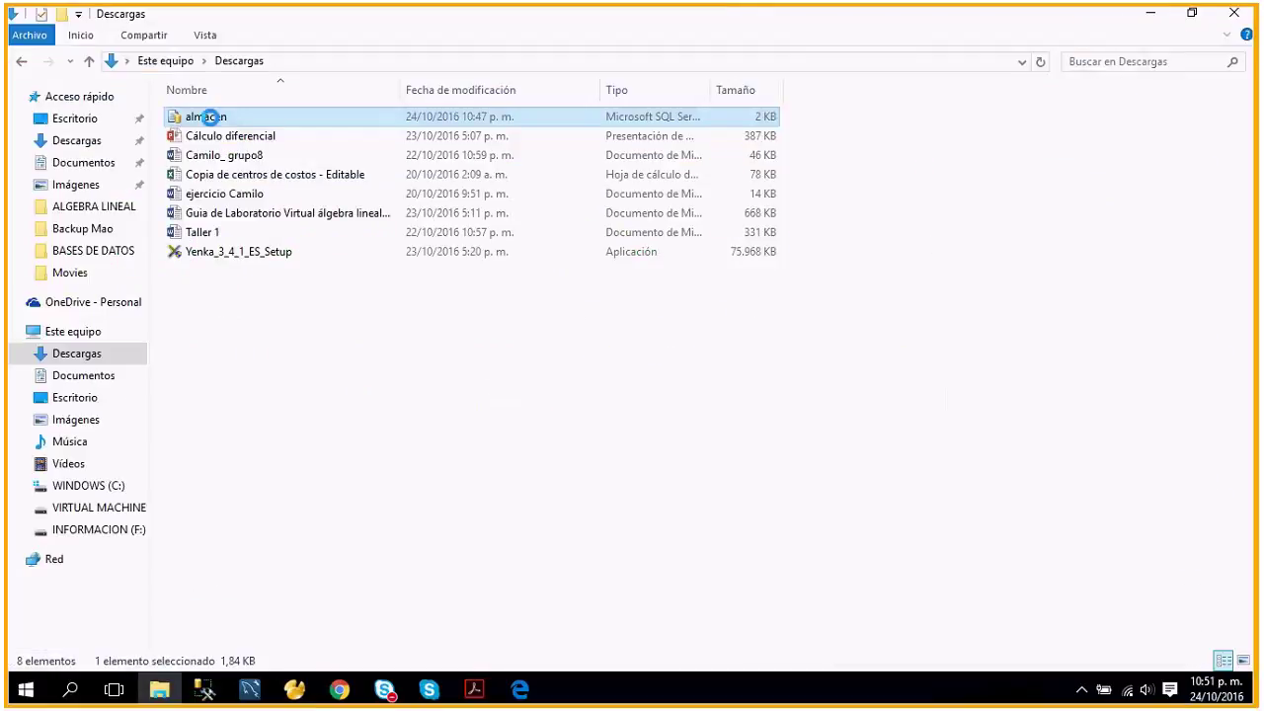
Delete the old almacen file from Descargas and return to phpMyAdmin in Chrome.
right_click(209, 117)
click(263, 440)
click(707, 427)
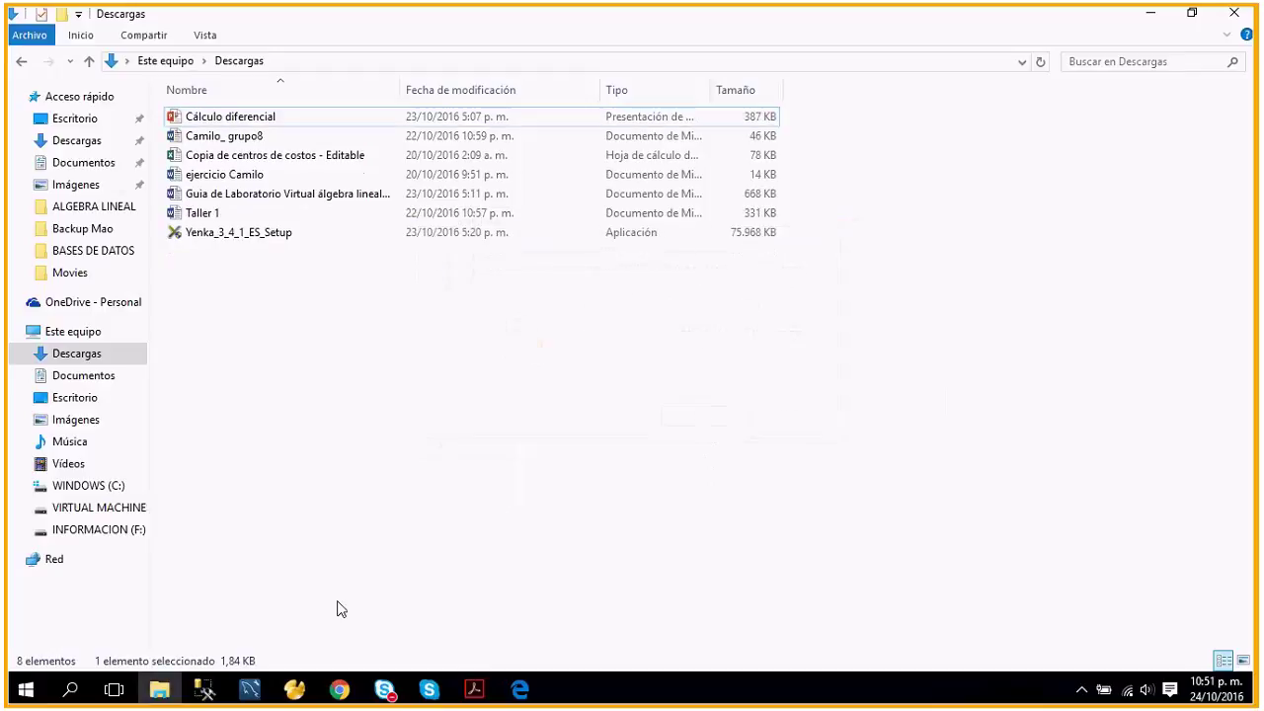
click(339, 690)
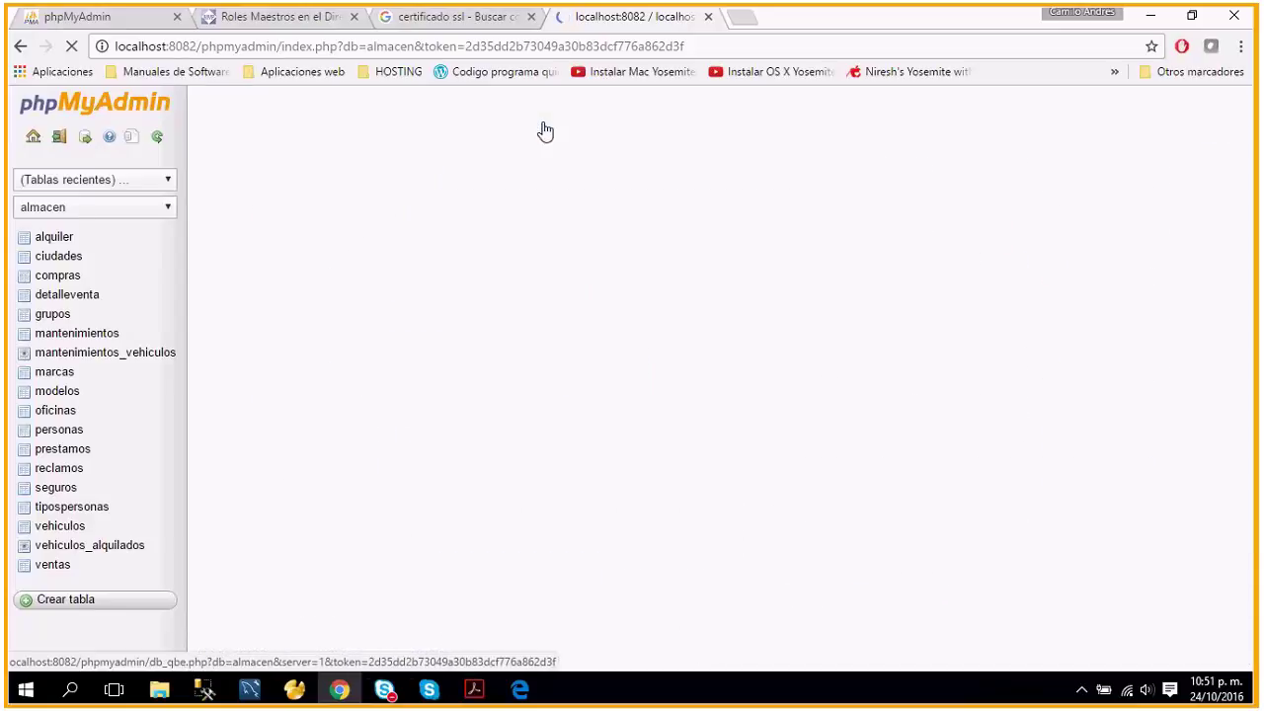
Export the almacen database as a quick SQL dump to almacen.sql.
click(268, 422)
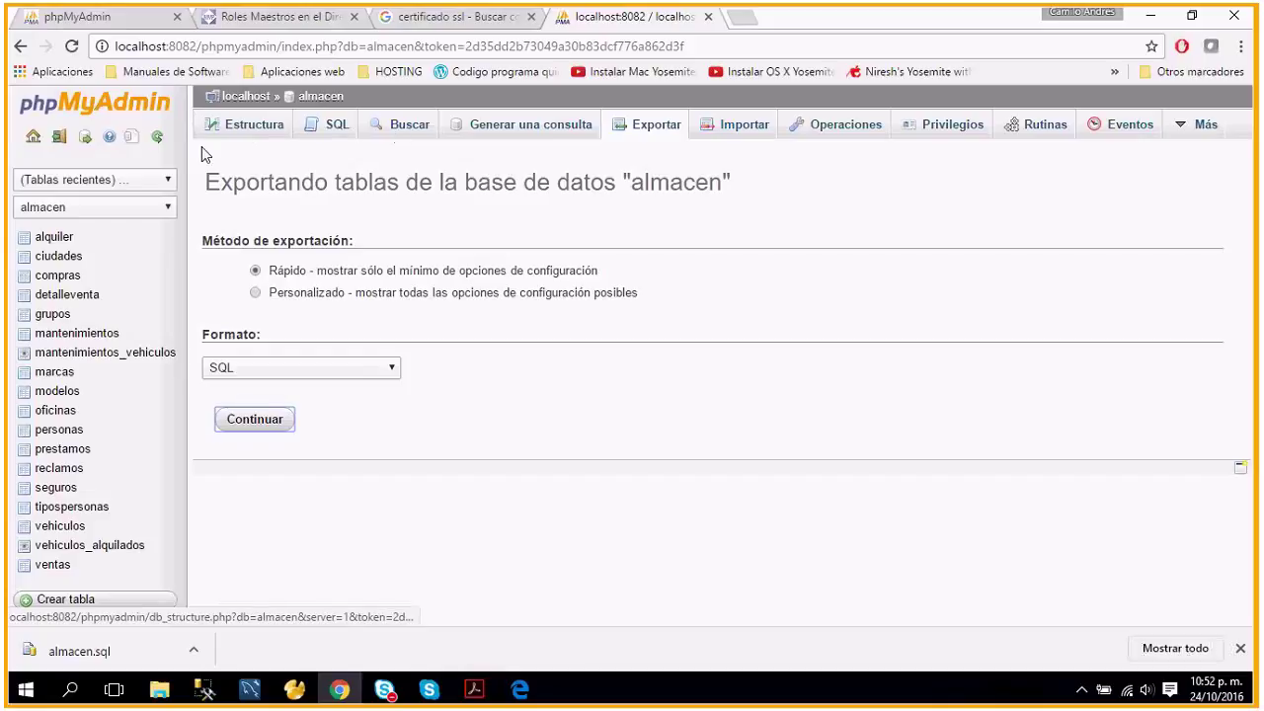
click(33, 140)
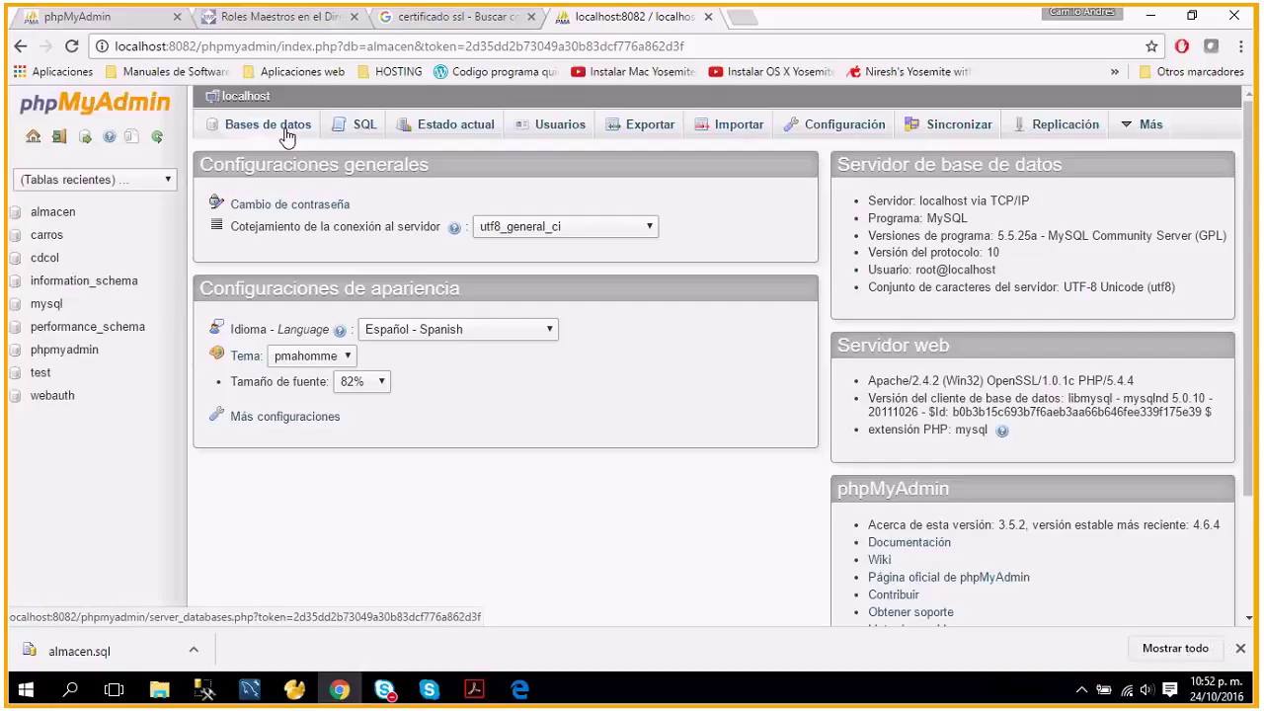
Create the entregable3 database with utf8_general_ci collation.
click(285, 135)
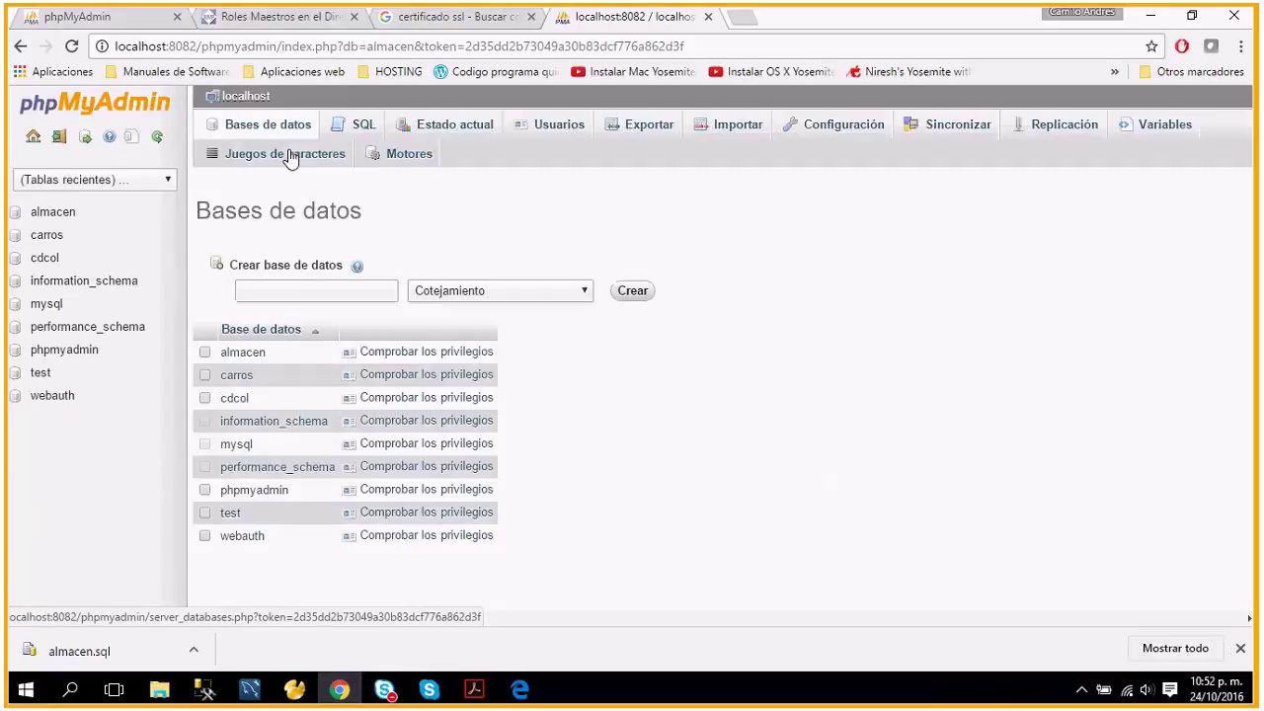
click(345, 267)
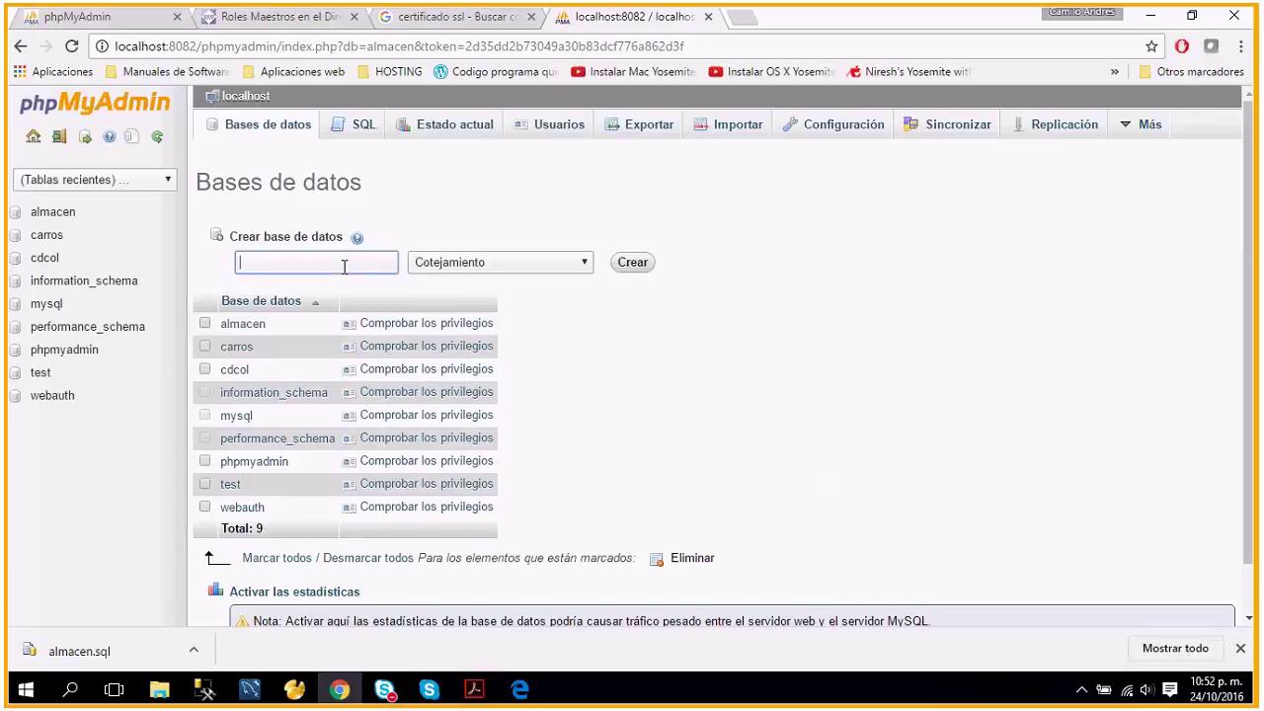
text(entregable3)
click(575, 262)
drag(591, 301, 589, 524)
click(471, 386)
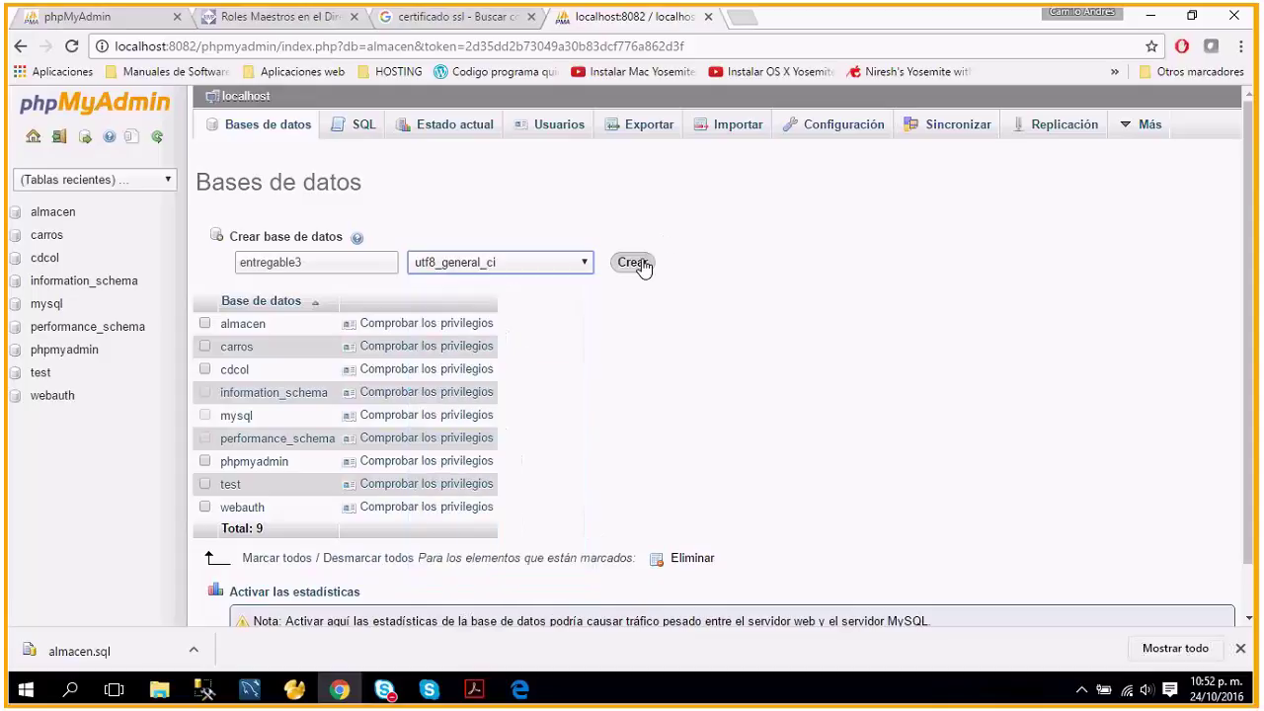
click(633, 263)
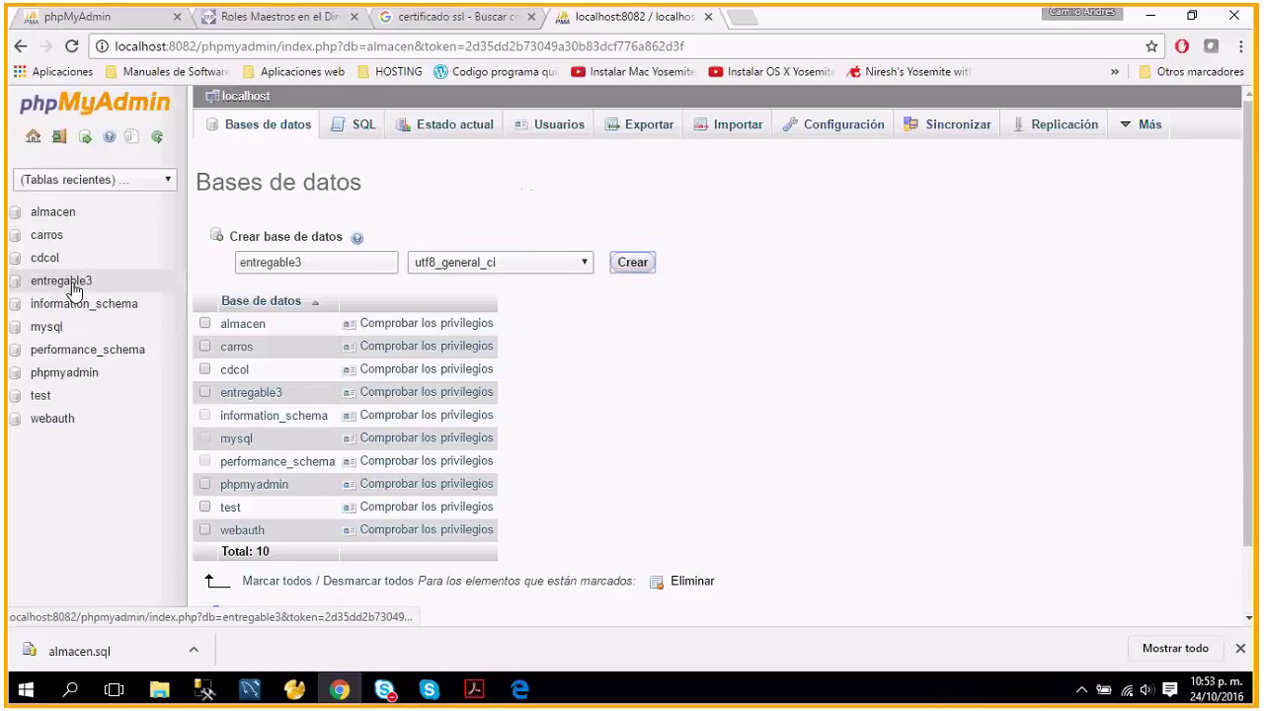
Open the empty entregable3 database's Importar page.
click(73, 289)
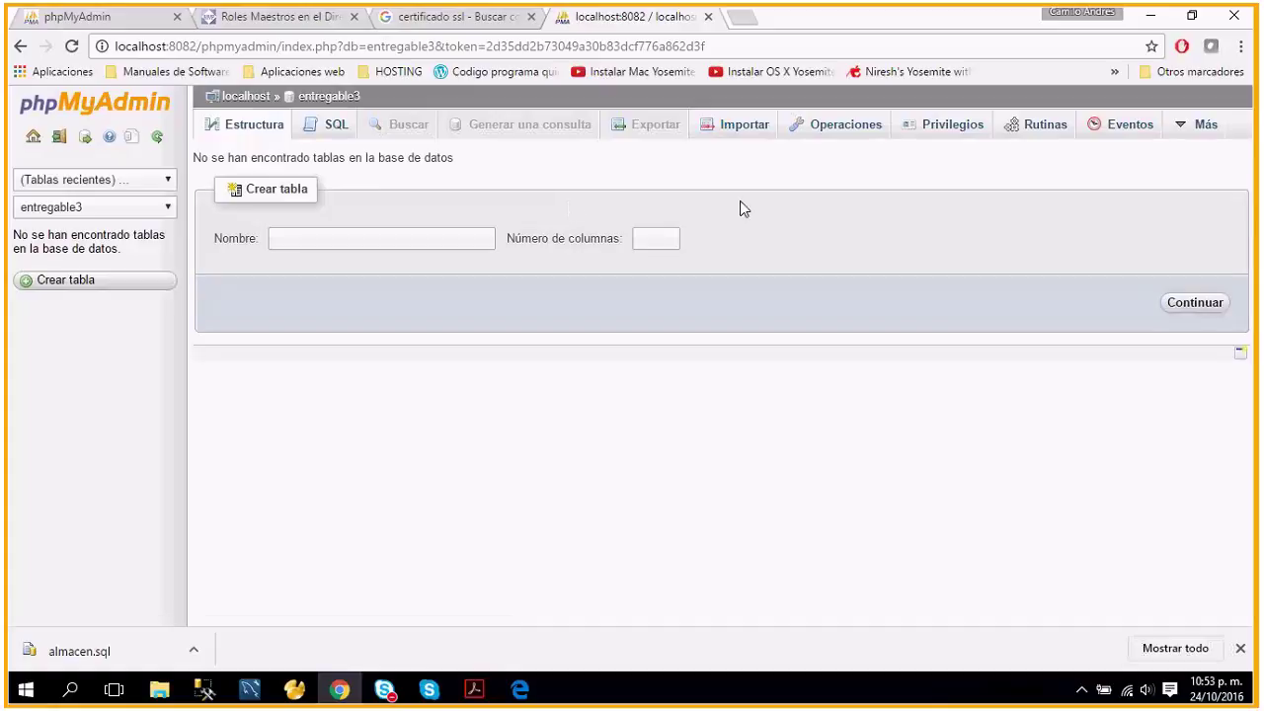
click(747, 128)
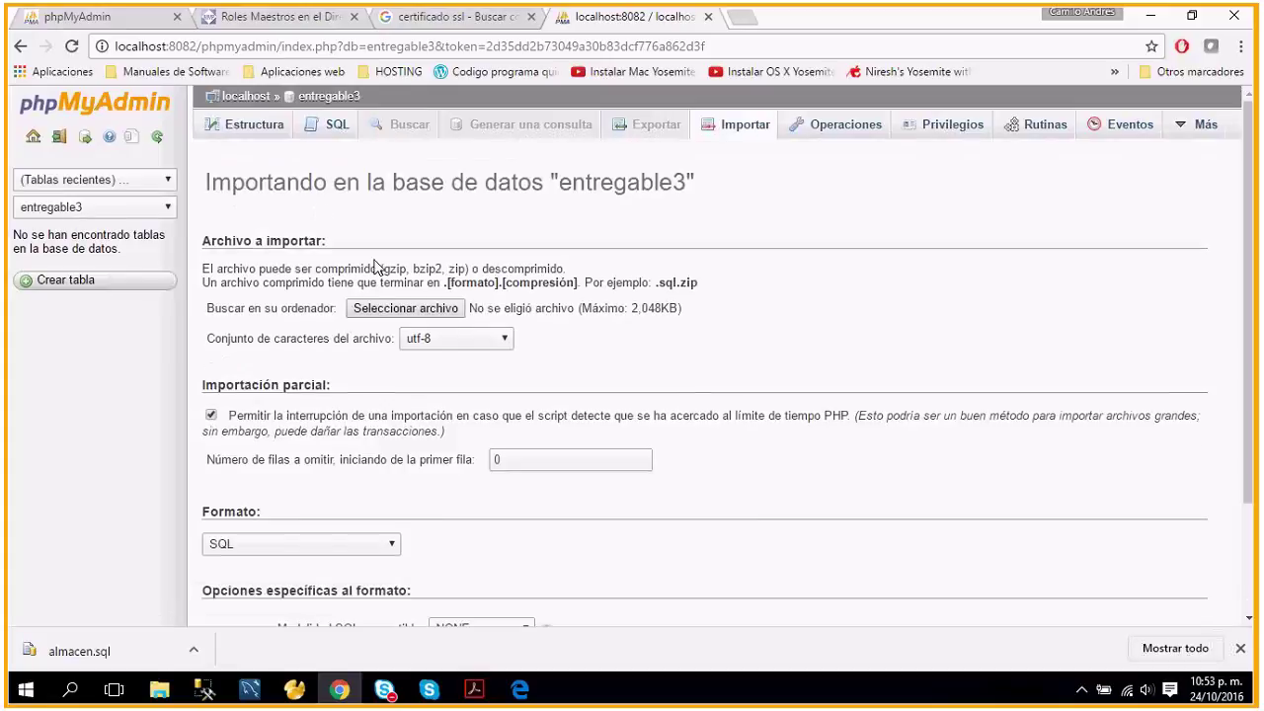
Import almacen.sql from Descargas into entregable3, running 65 queries and creating 18 tables.
click(439, 310)
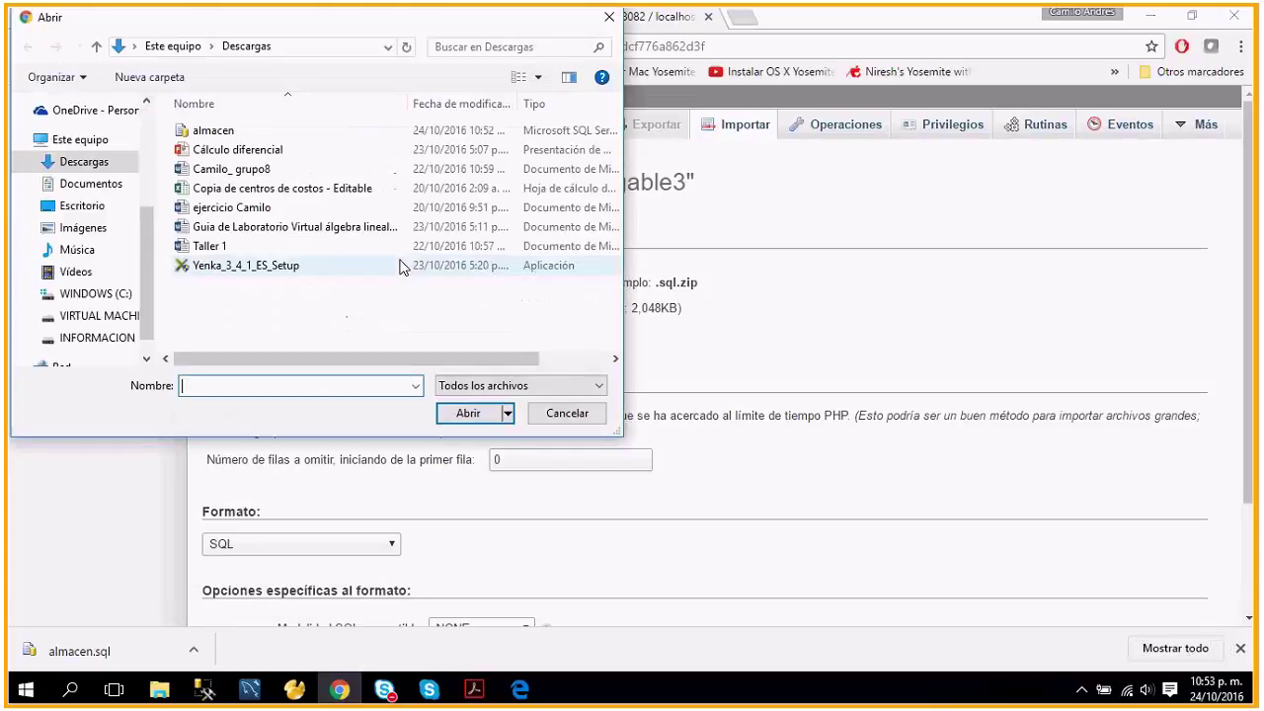
click(234, 135)
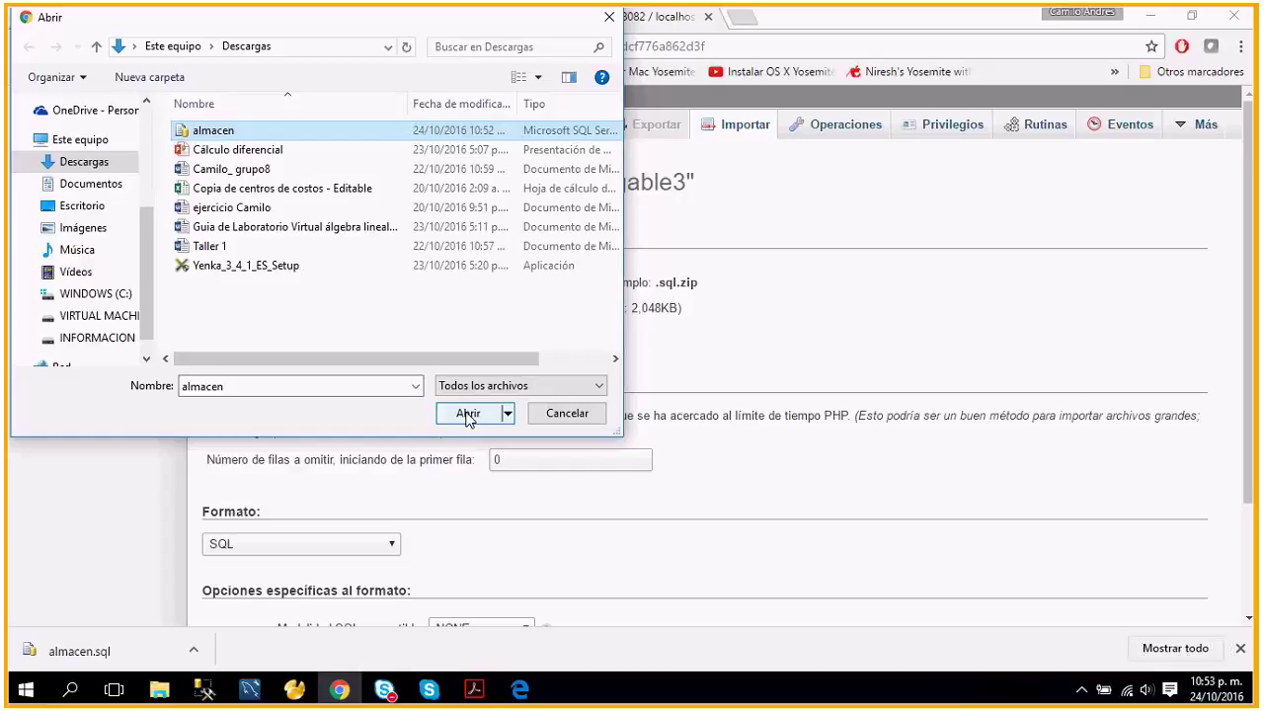
click(468, 414)
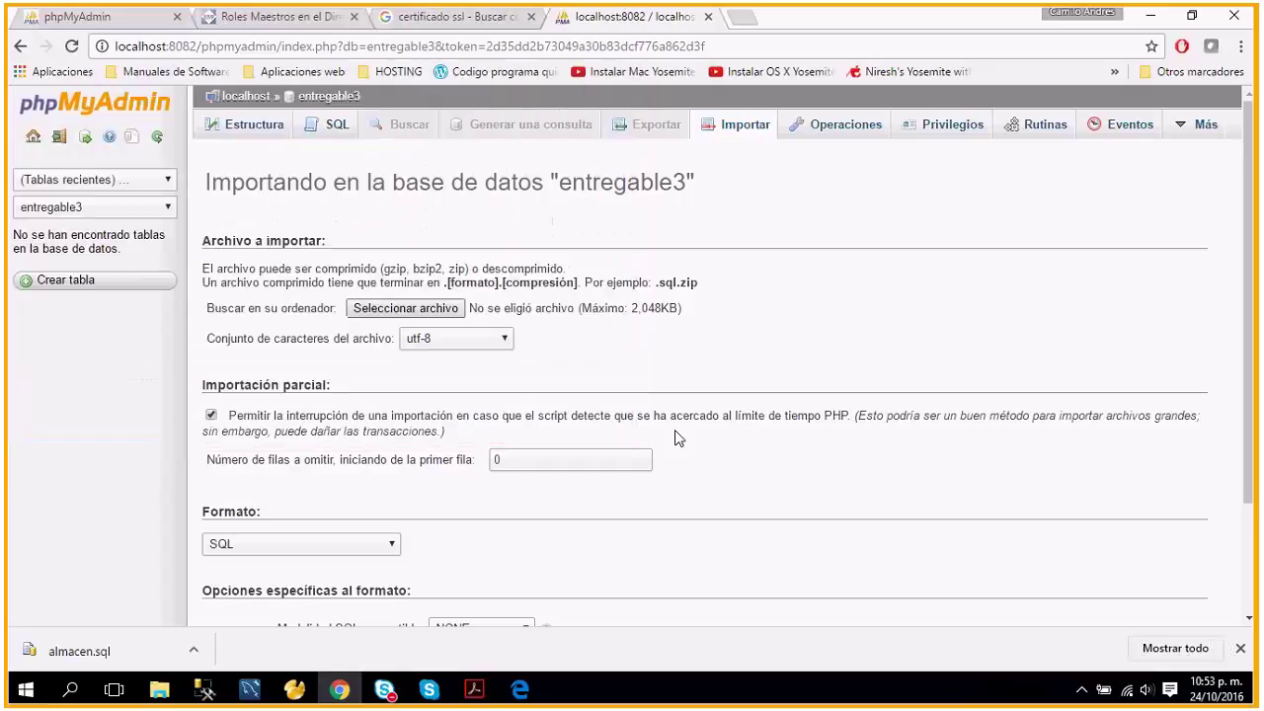
drag(1248, 450, 1250, 464)
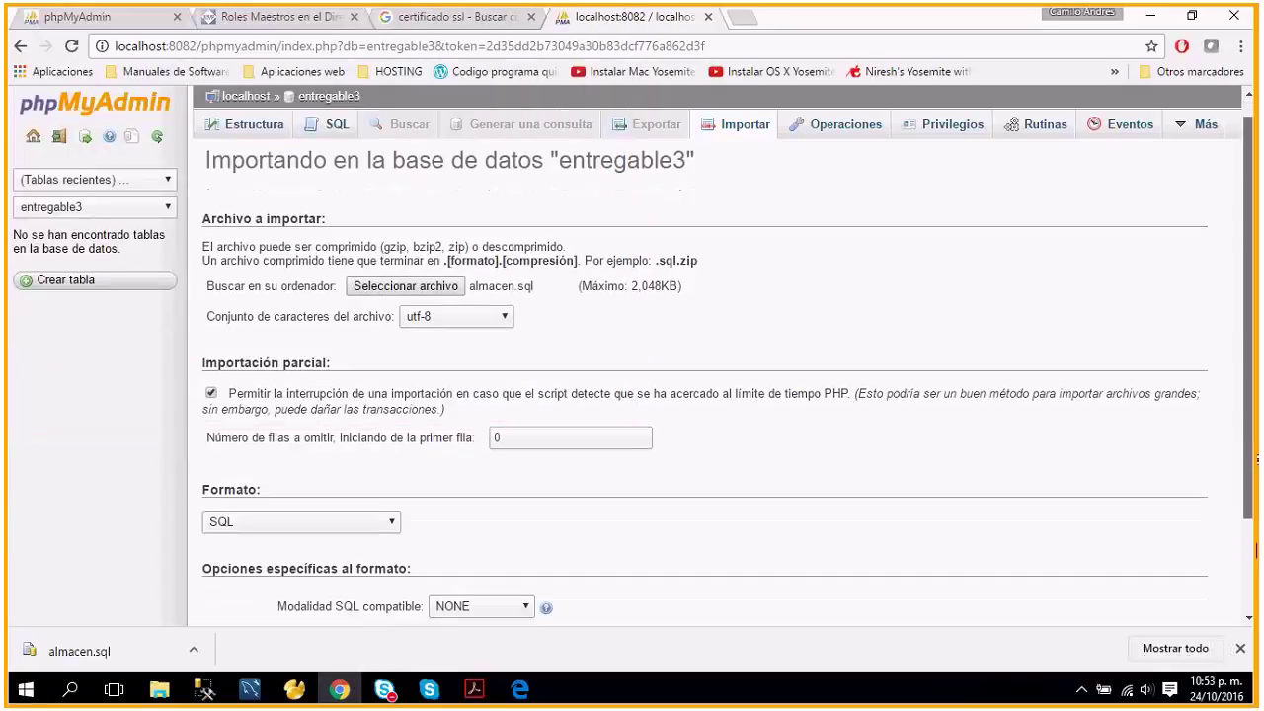
drag(1254, 549, 1252, 612)
click(238, 571)
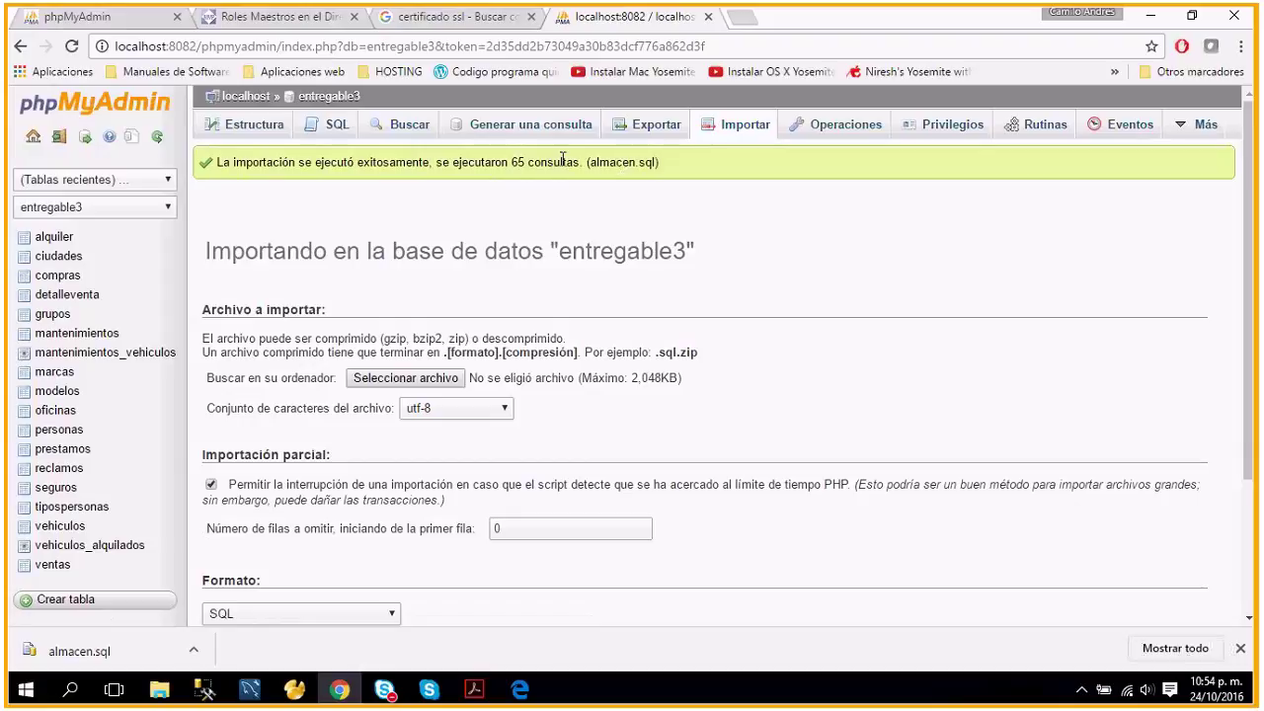
Browse the six imported rows of entregable3's alquiler table.
click(58, 241)
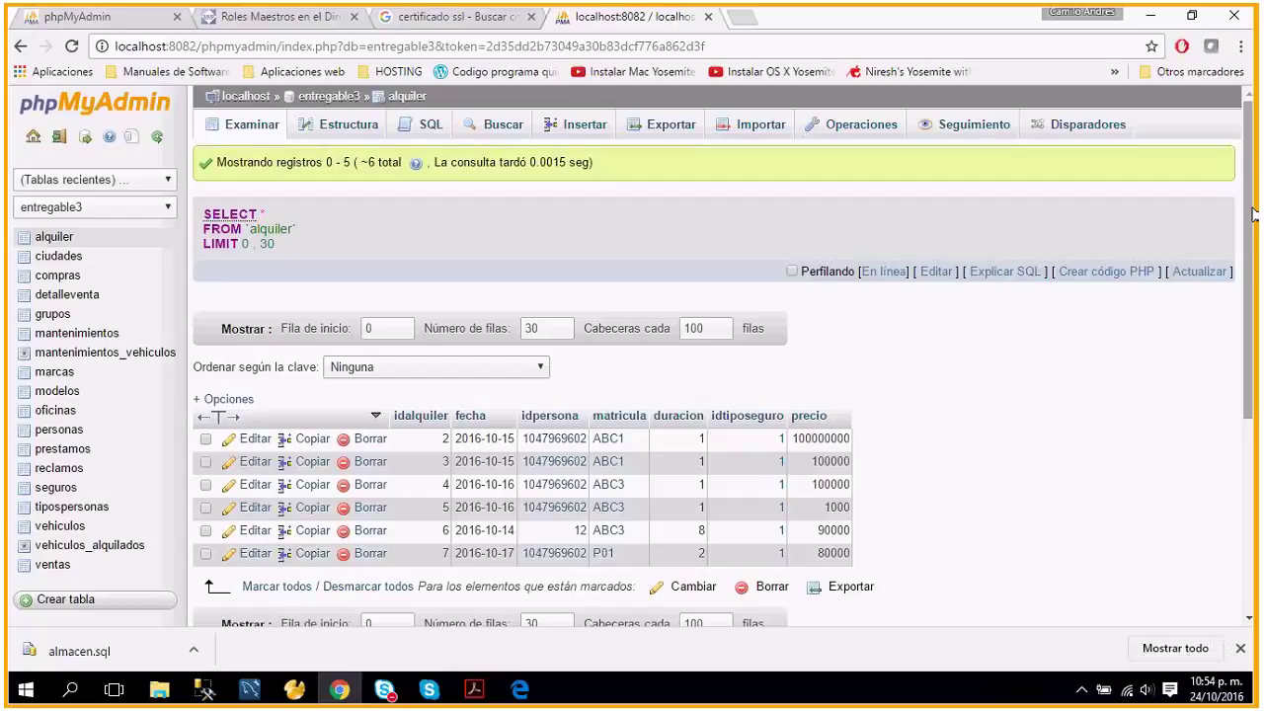
scroll(1251, 215, down, 3)
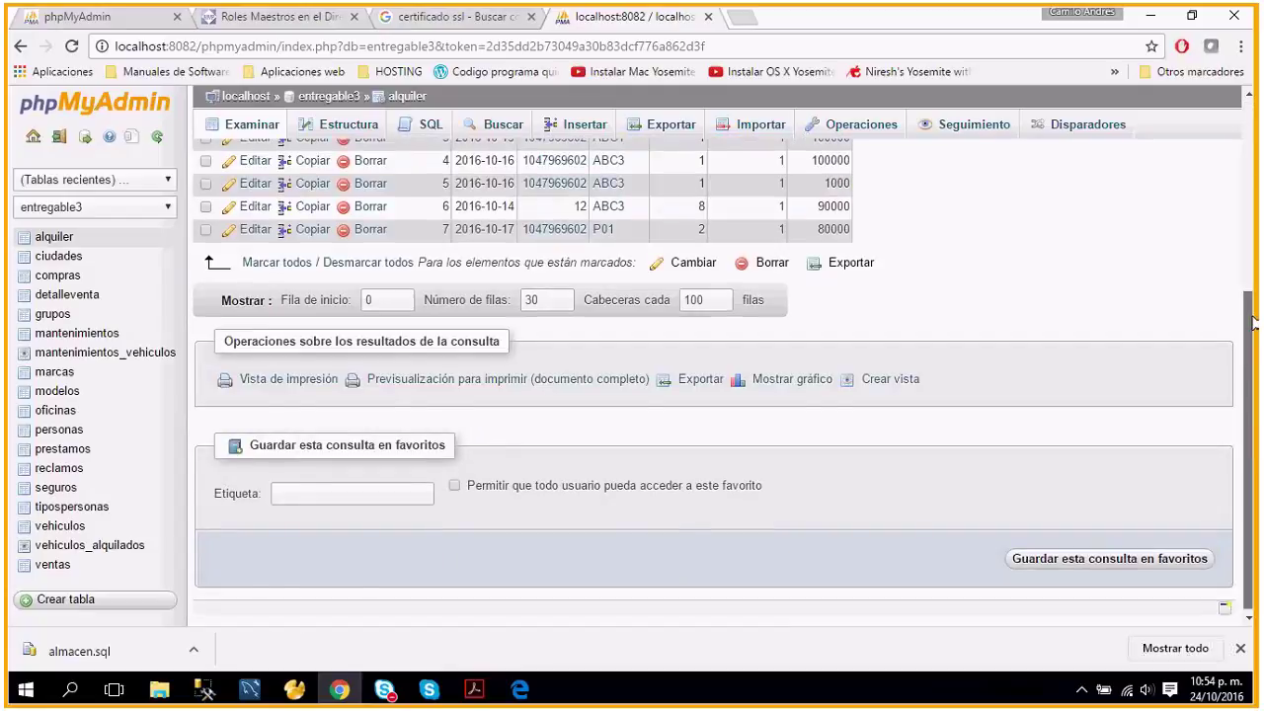
scroll(1252, 324, up, 2)
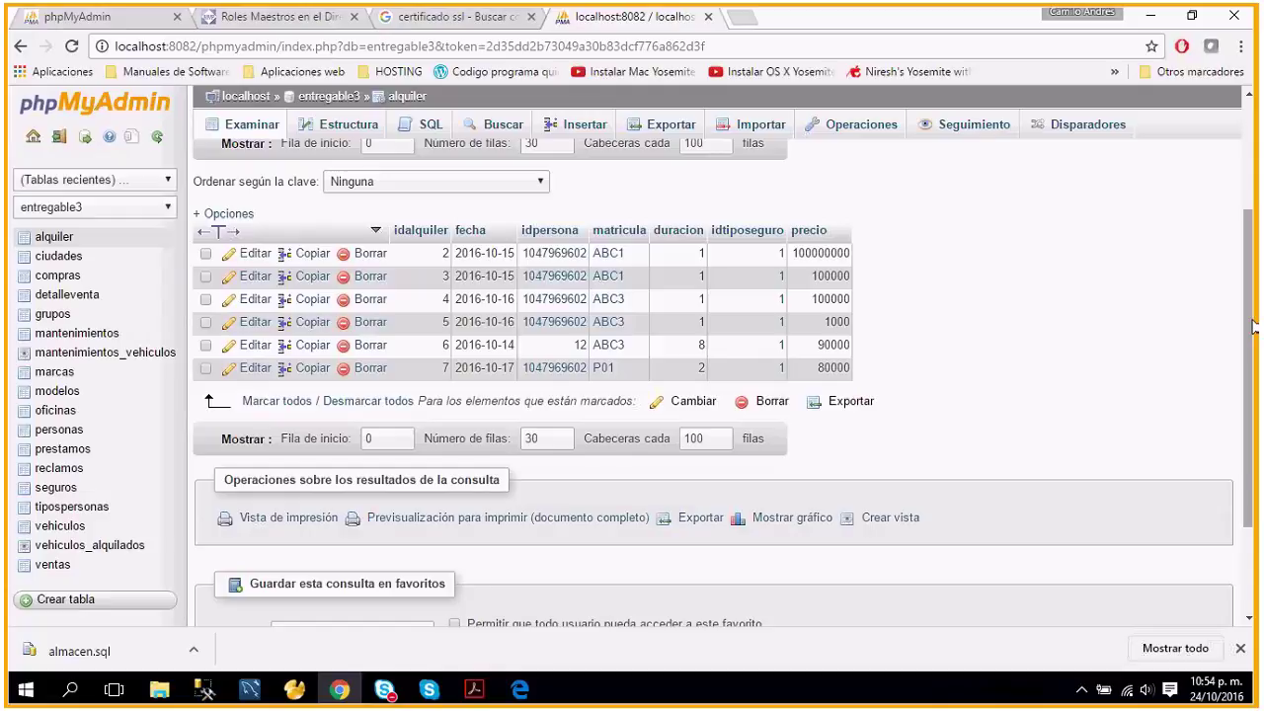
Minimize Chrome and bring up the Skype call window.
click(1151, 17)
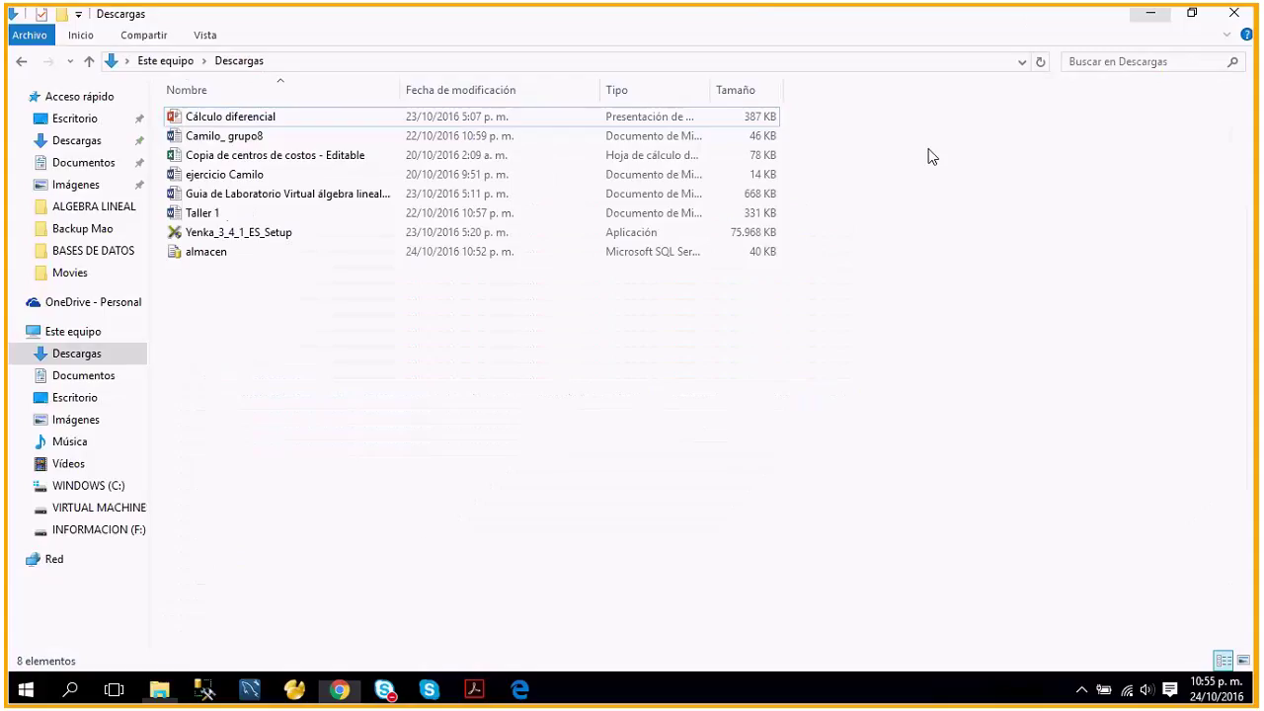
click(385, 691)
click(444, 595)
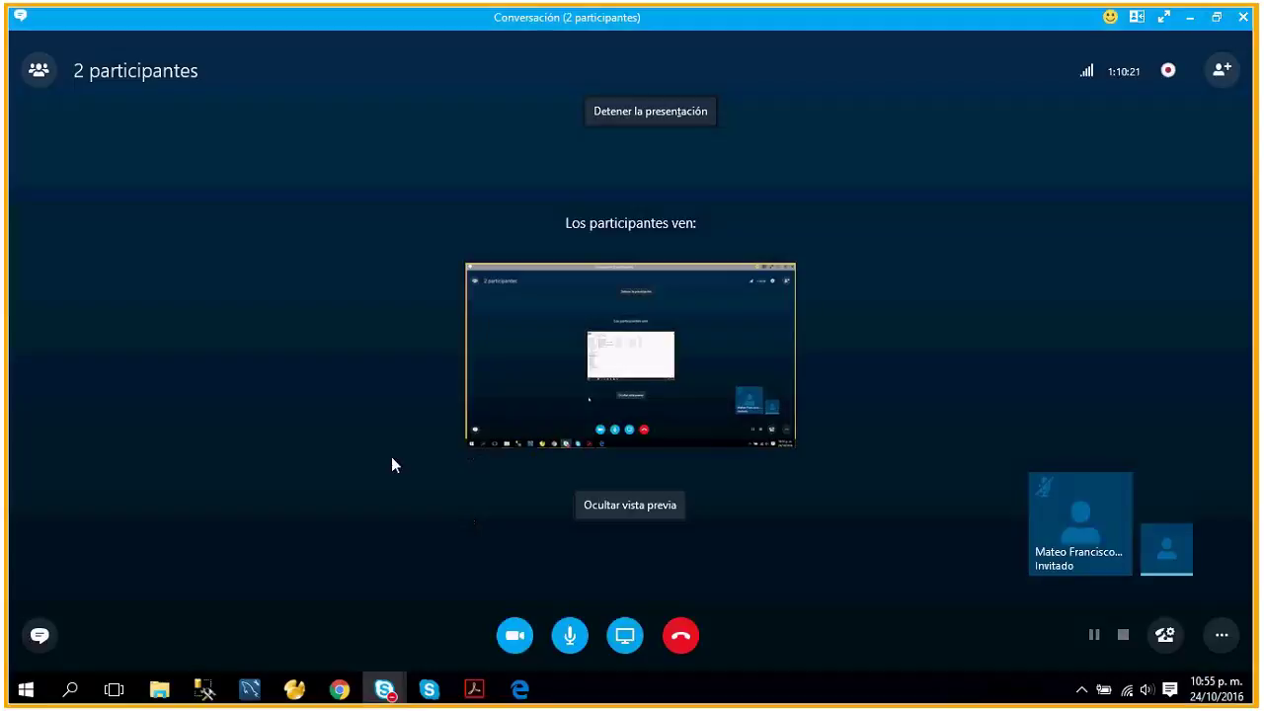